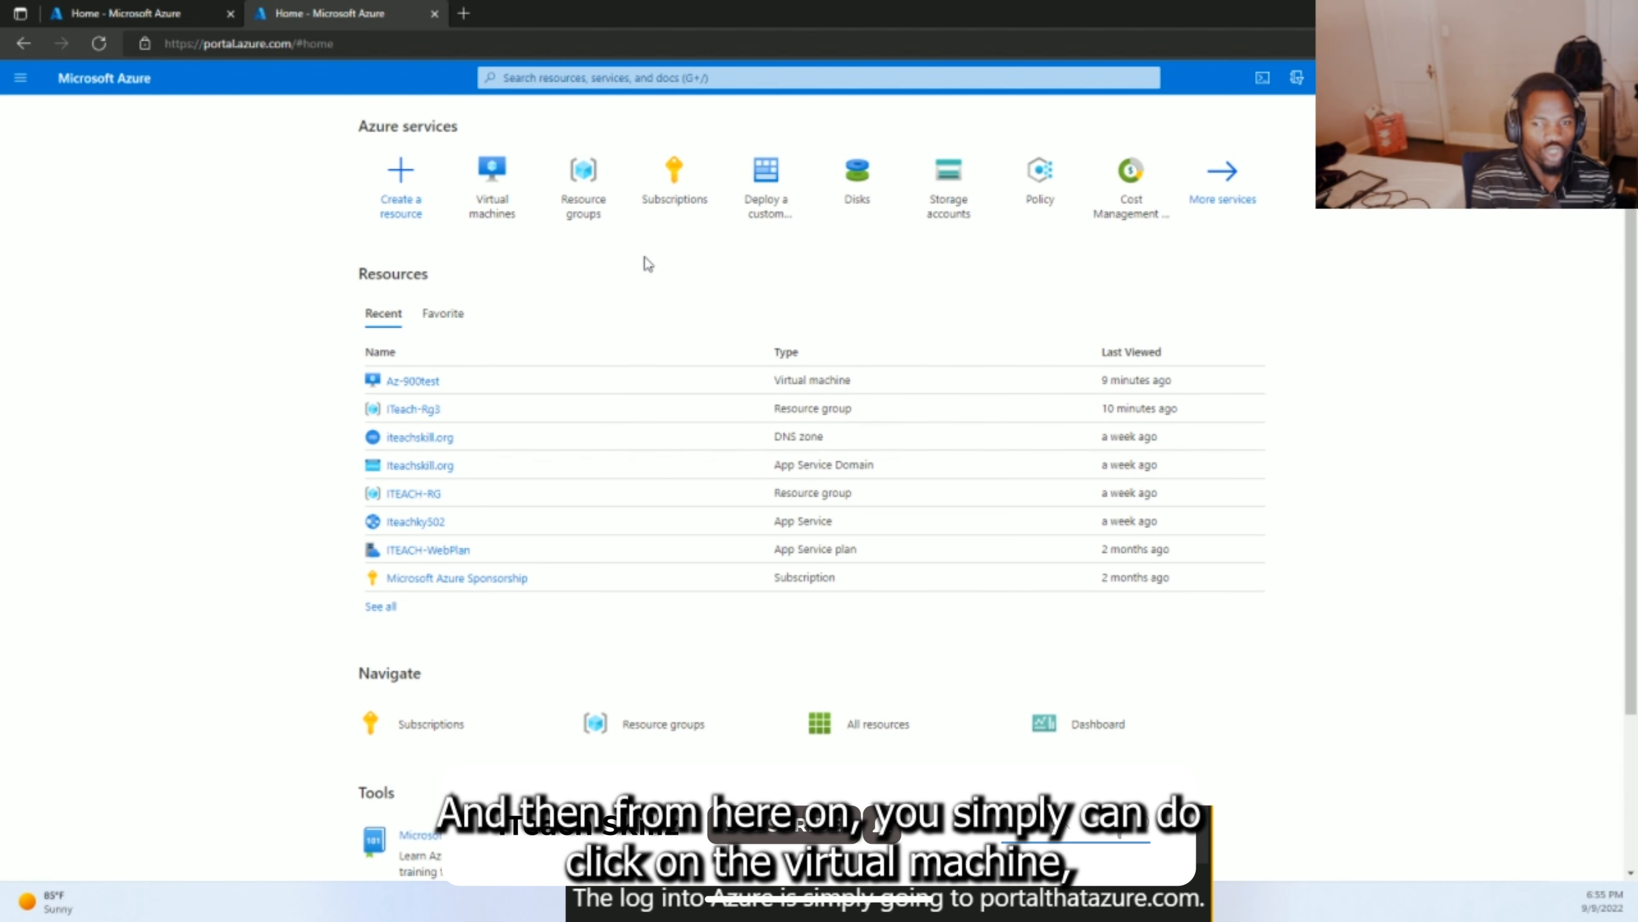
- Expand the portal menu to list Home, All services and favourite resource types
{"action": "mouse_move", "coordinate": [499, 183]}
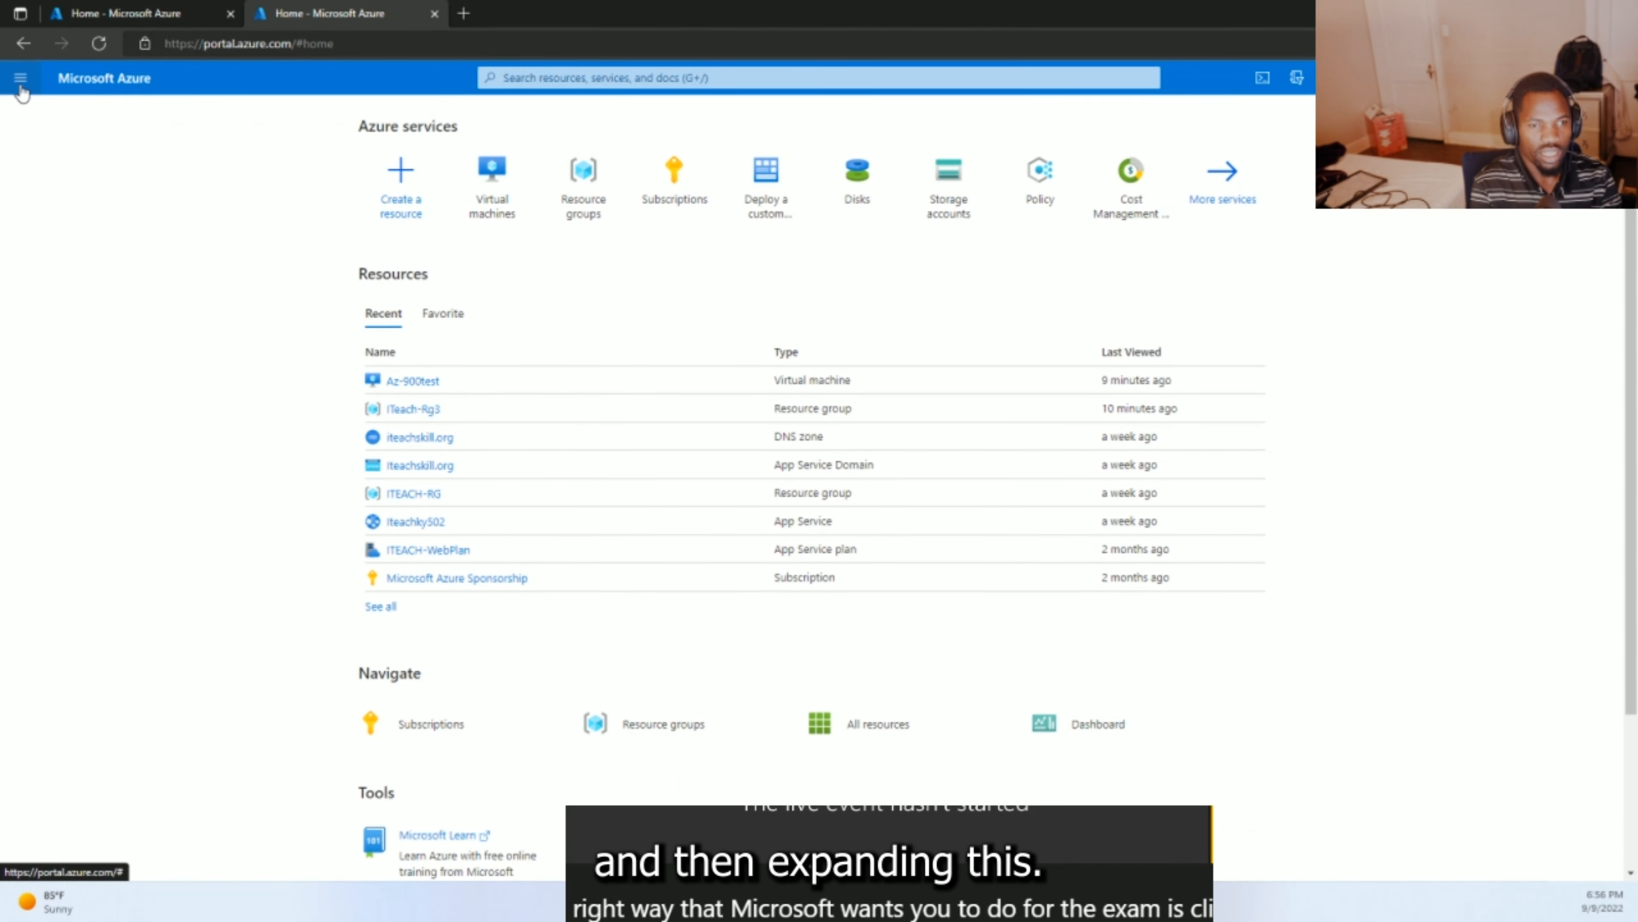
{"action": "left_click", "coordinate": [20, 83]}
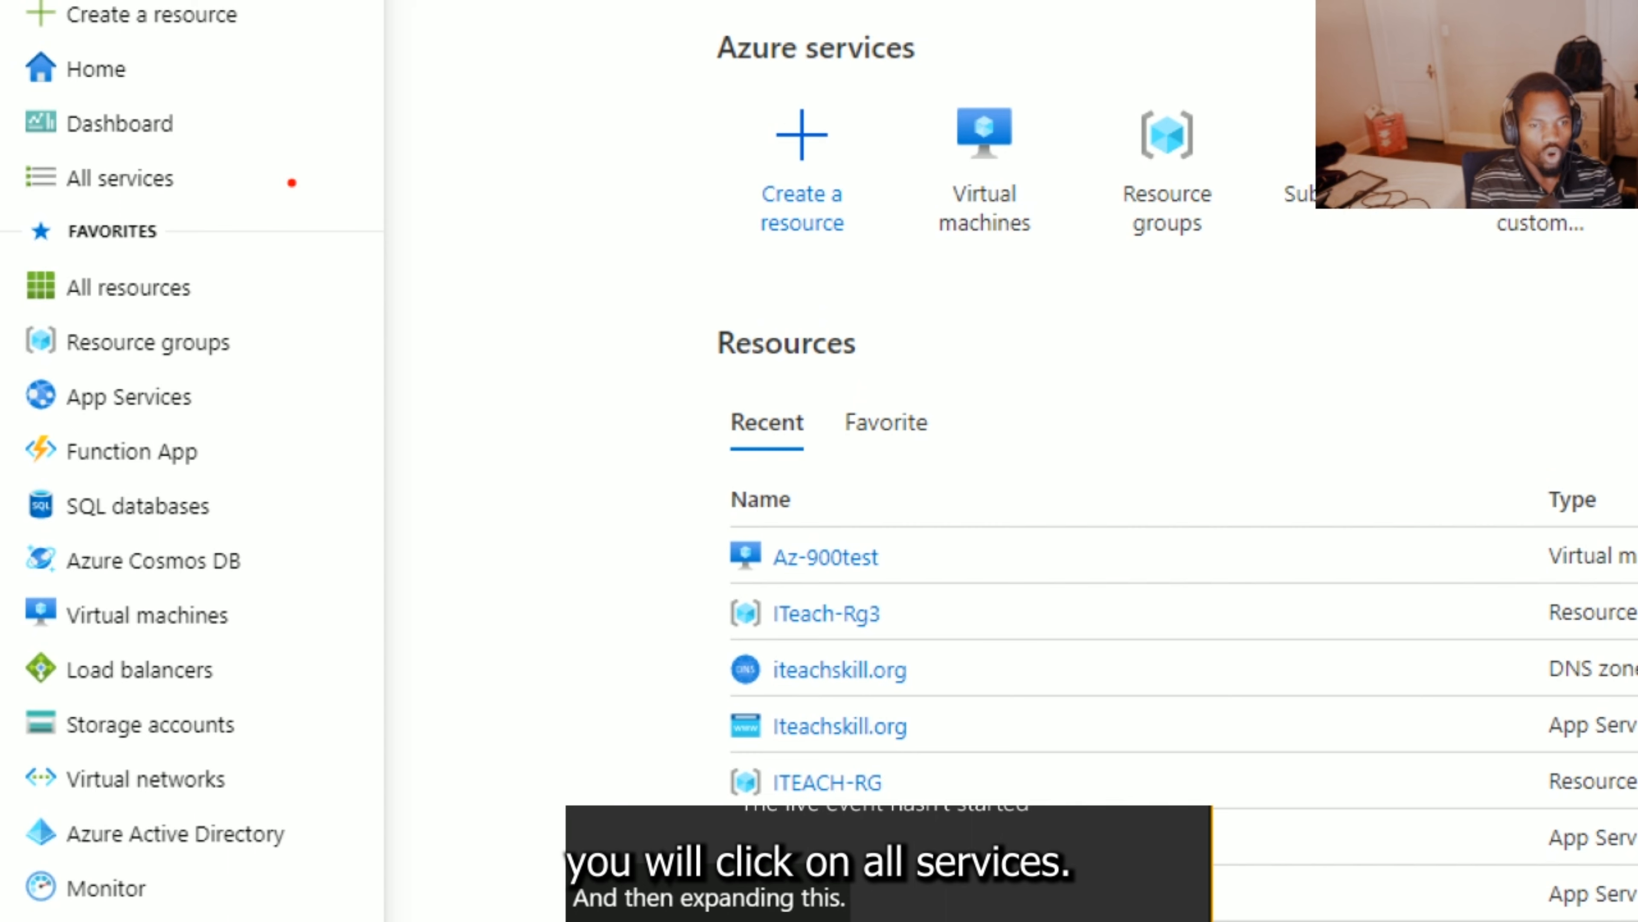
{"action": "mouse_move", "coordinate": [262, 172]}
{"action": "left_mouse_down"}
{"action": "mouse_move", "coordinate": [6, 158]}
{"action": "mouse_move", "coordinate": [55, 193]}
{"action": "left_mouse_up"}
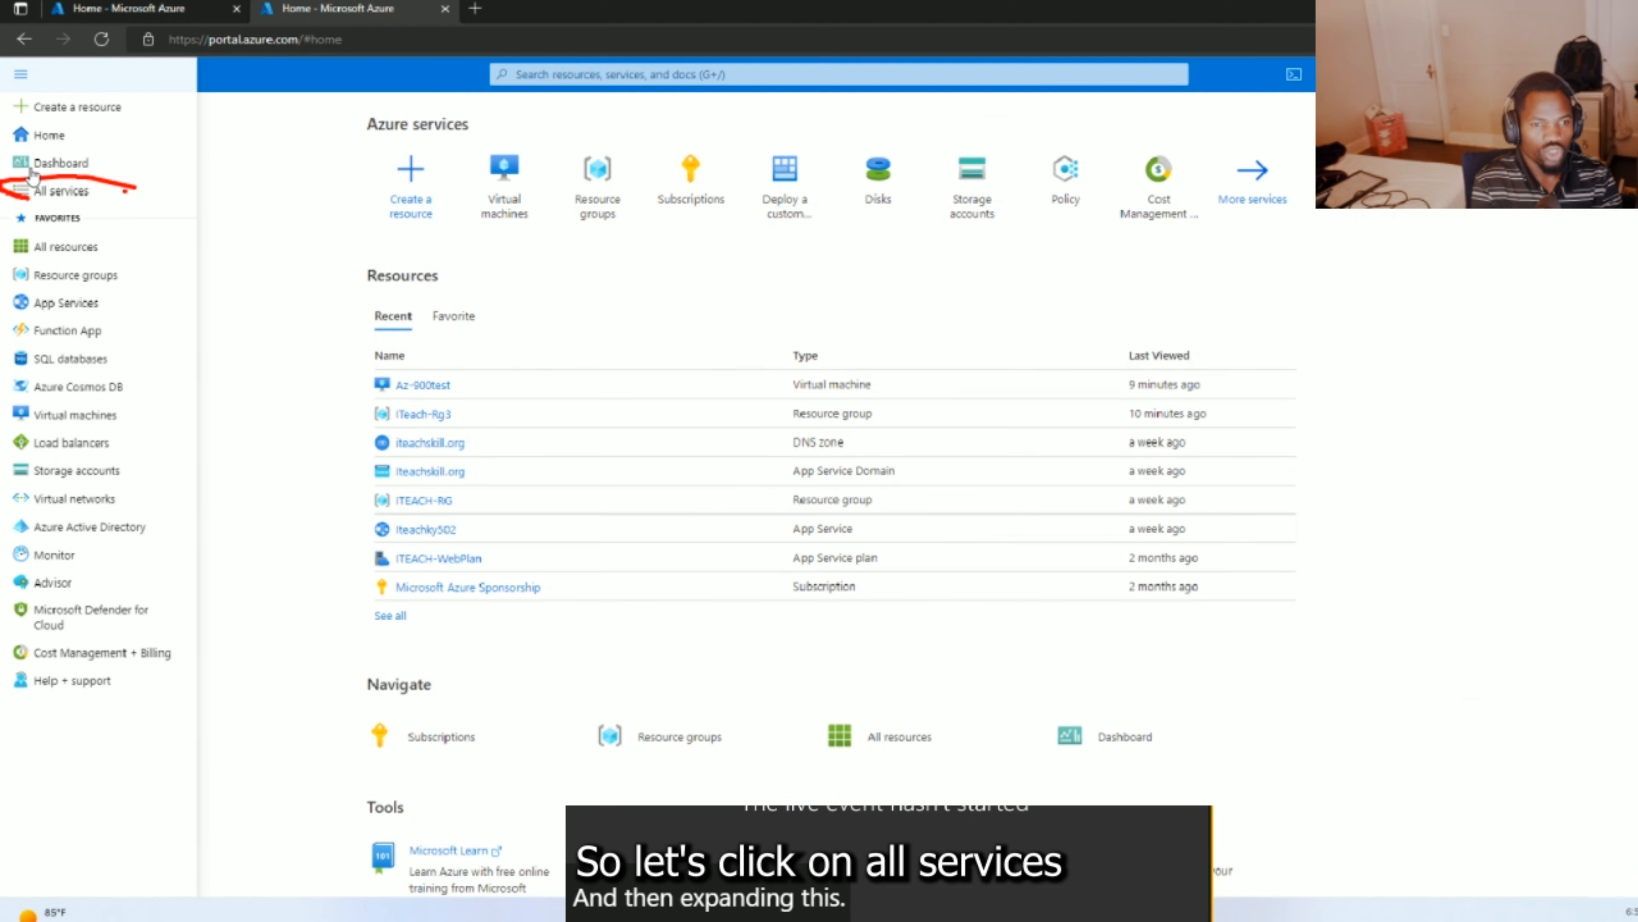
- Go through All services to the Virtual machines list showing the running Az-900test VM
{"action": "left_click", "coordinate": [53, 192]}
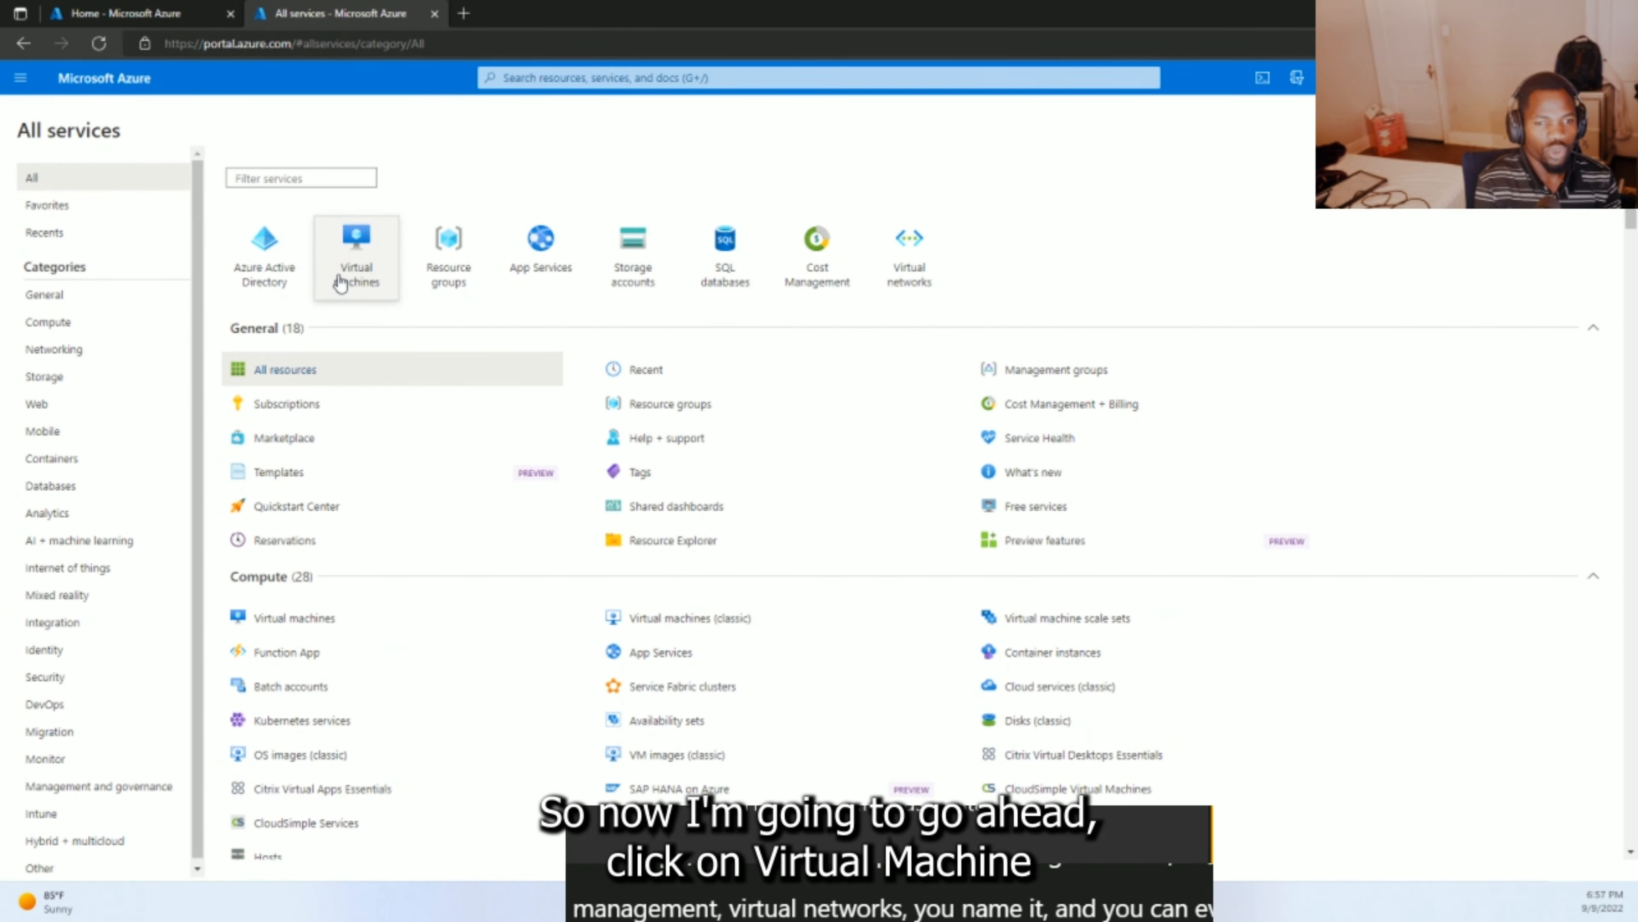
{"action": "left_click", "coordinate": [342, 282]}
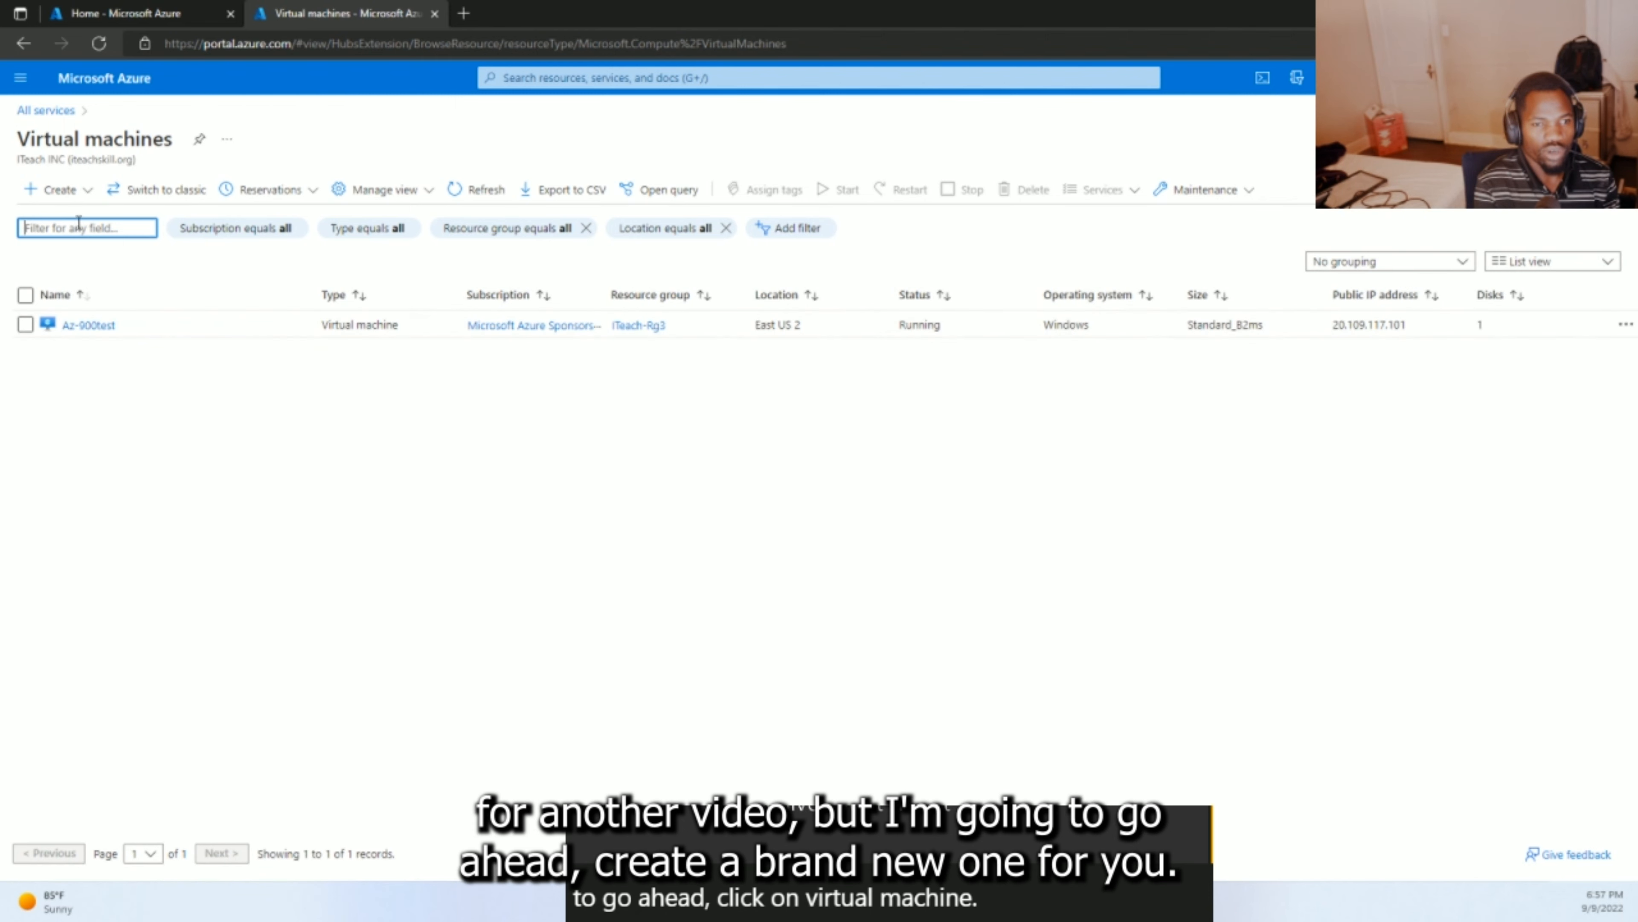
{"action": "left_click", "coordinate": [76, 197]}
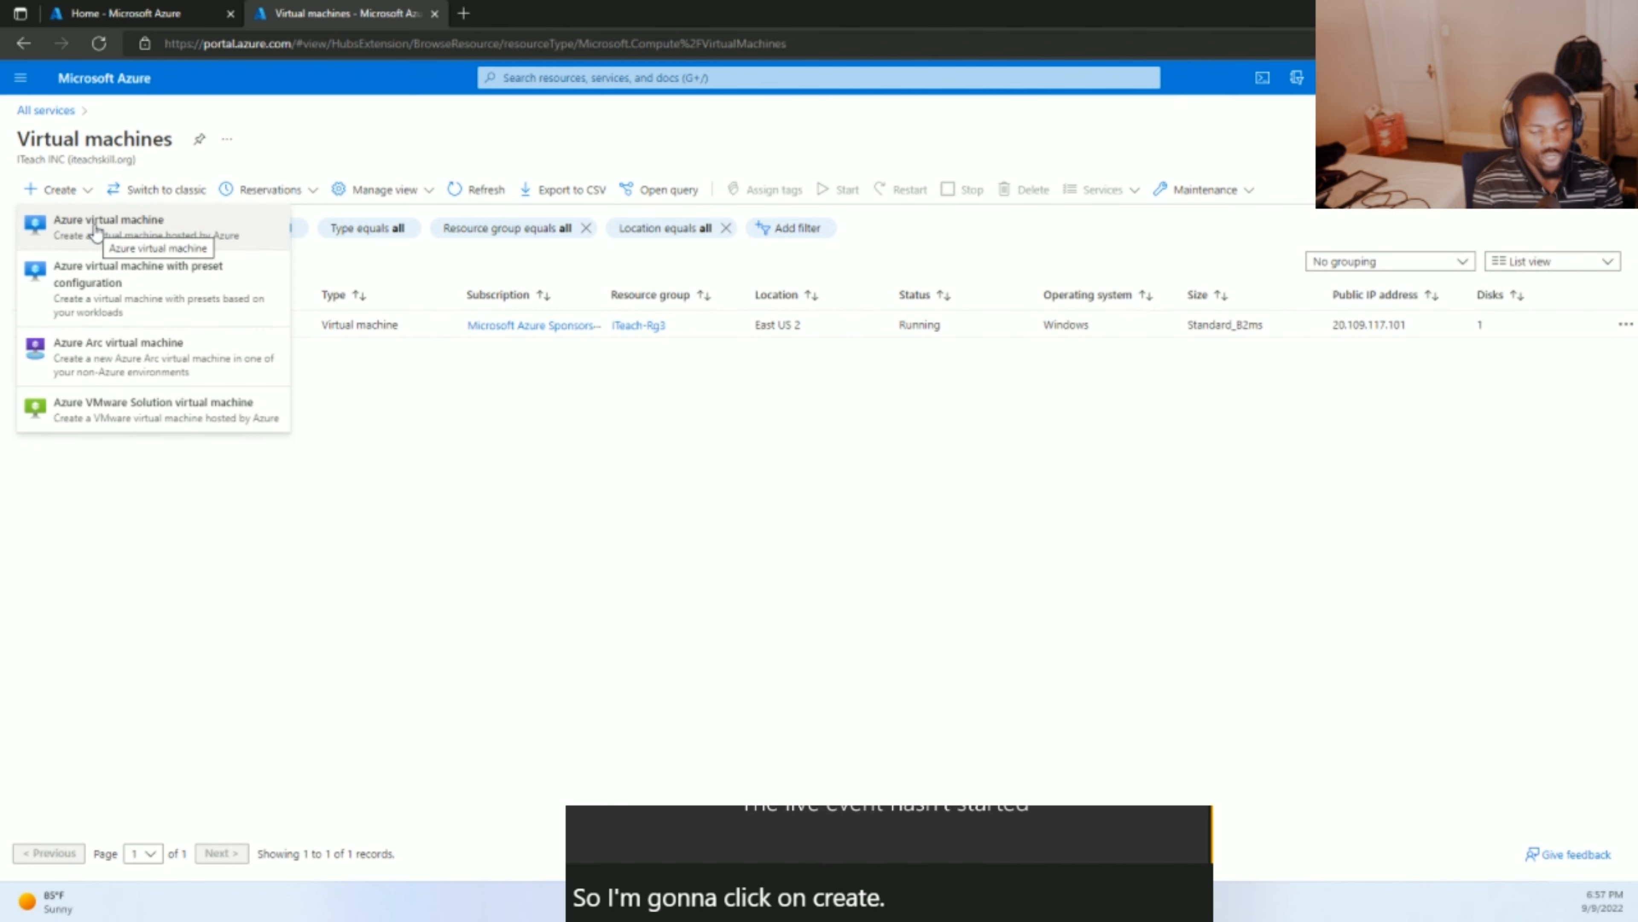
- Choose Create > Azure virtual machine to open the new VM form on Basics
{"action": "left_click", "coordinate": [73, 143]}
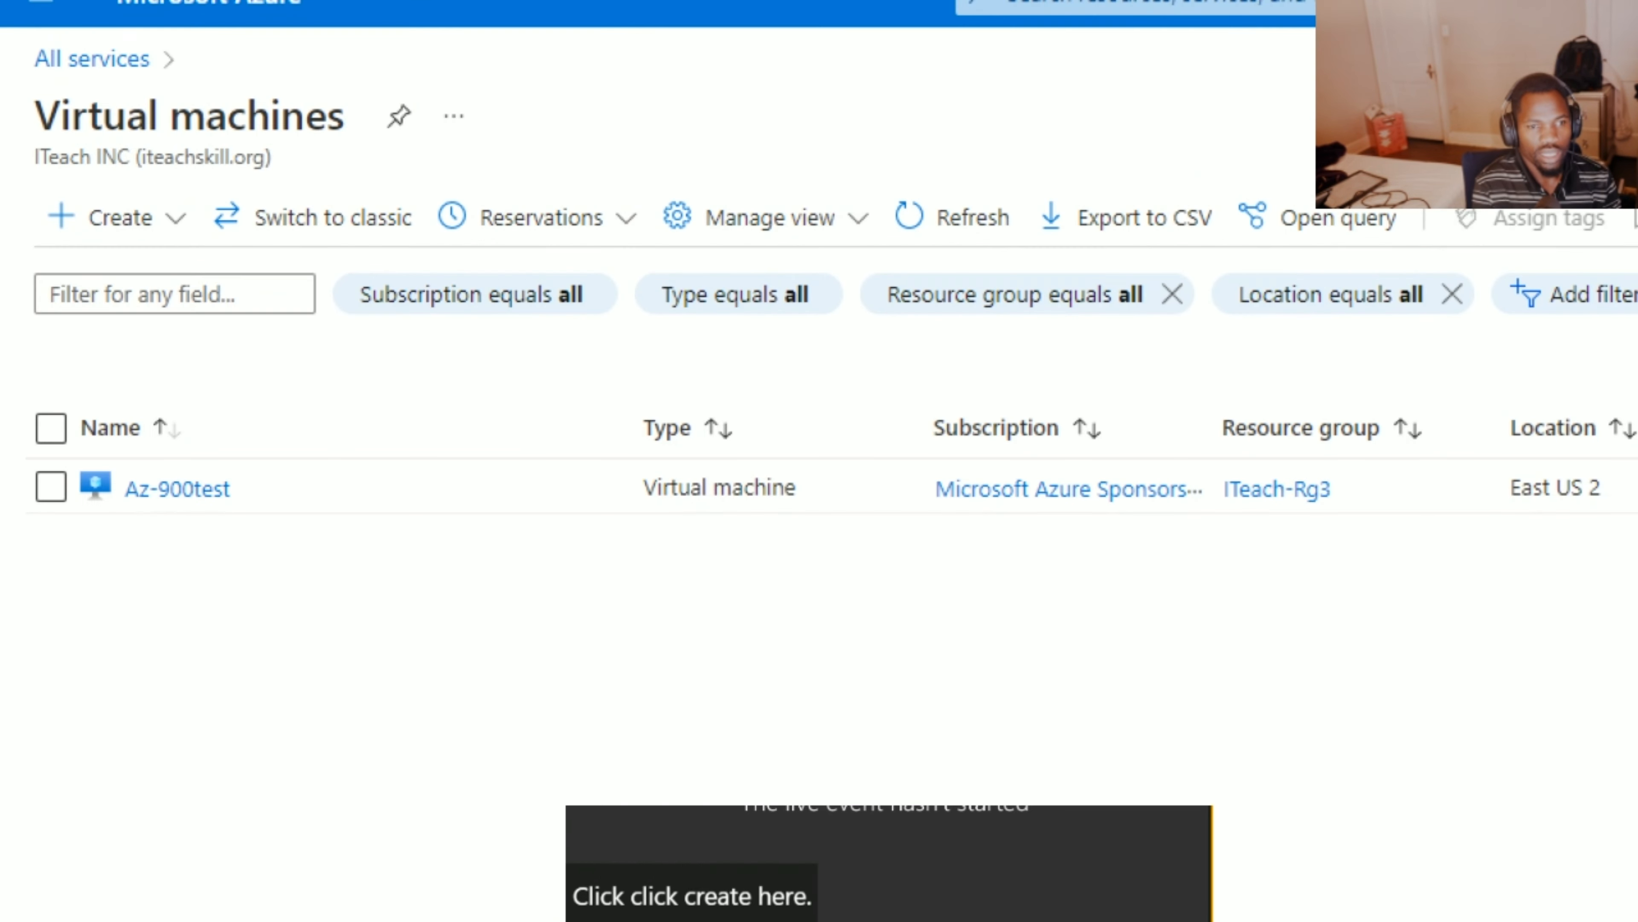
{"action": "mouse_move", "coordinate": [147, 209]}
{"action": "left_mouse_down"}
{"action": "mouse_move", "coordinate": [52, 240]}
{"action": "mouse_move", "coordinate": [161, 244]}
{"action": "left_mouse_up"}
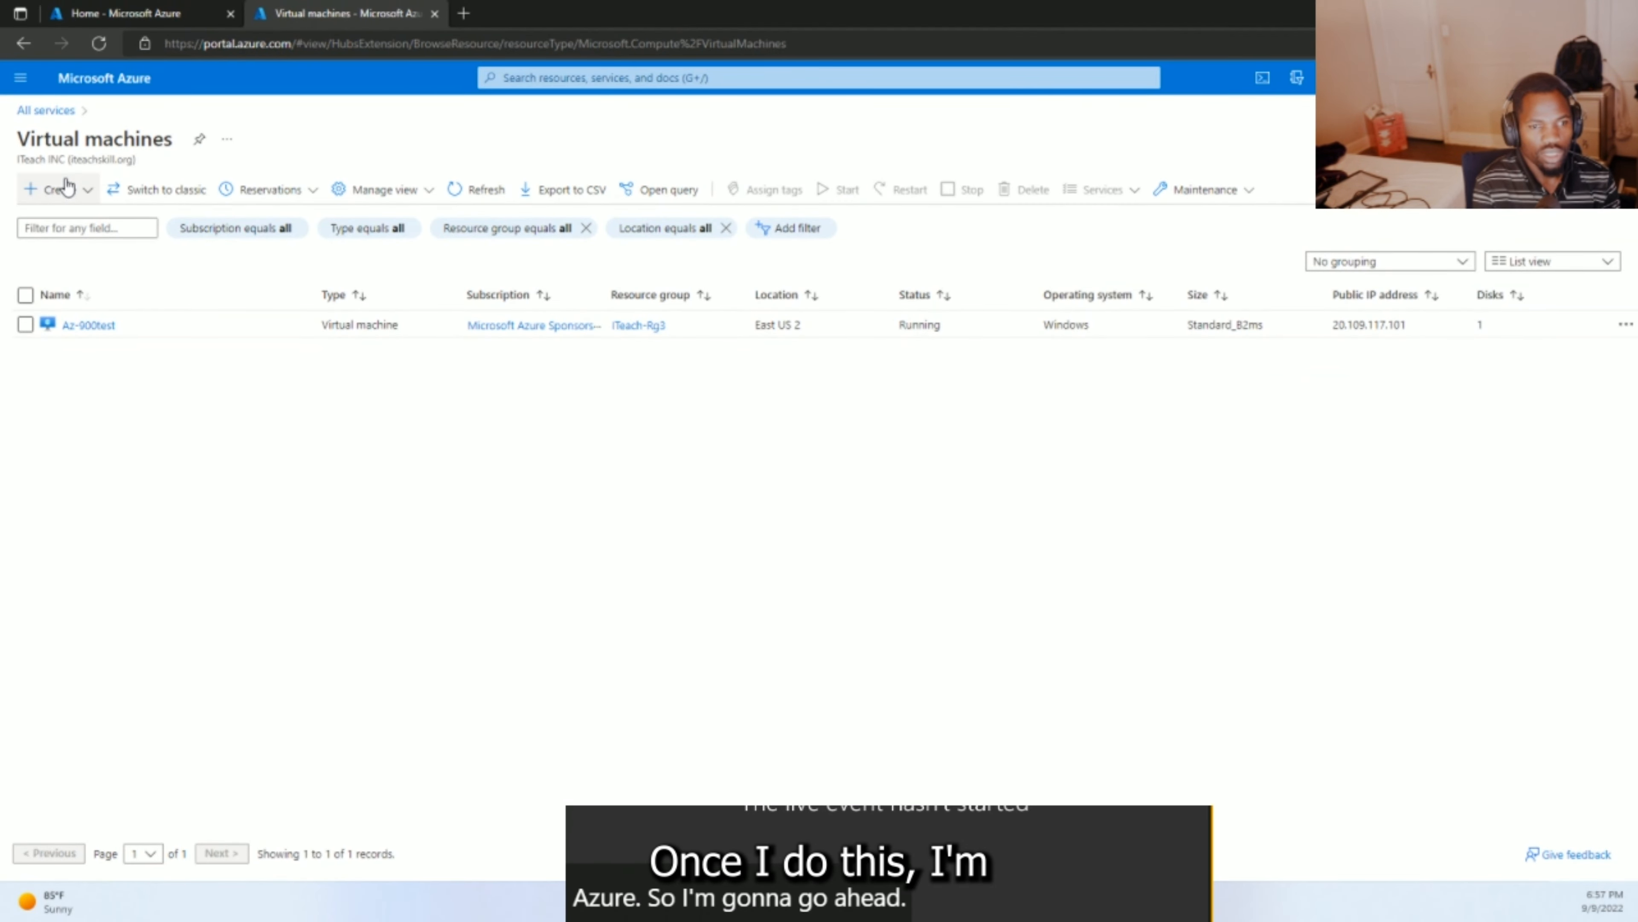
{"action": "left_click", "coordinate": [67, 187]}
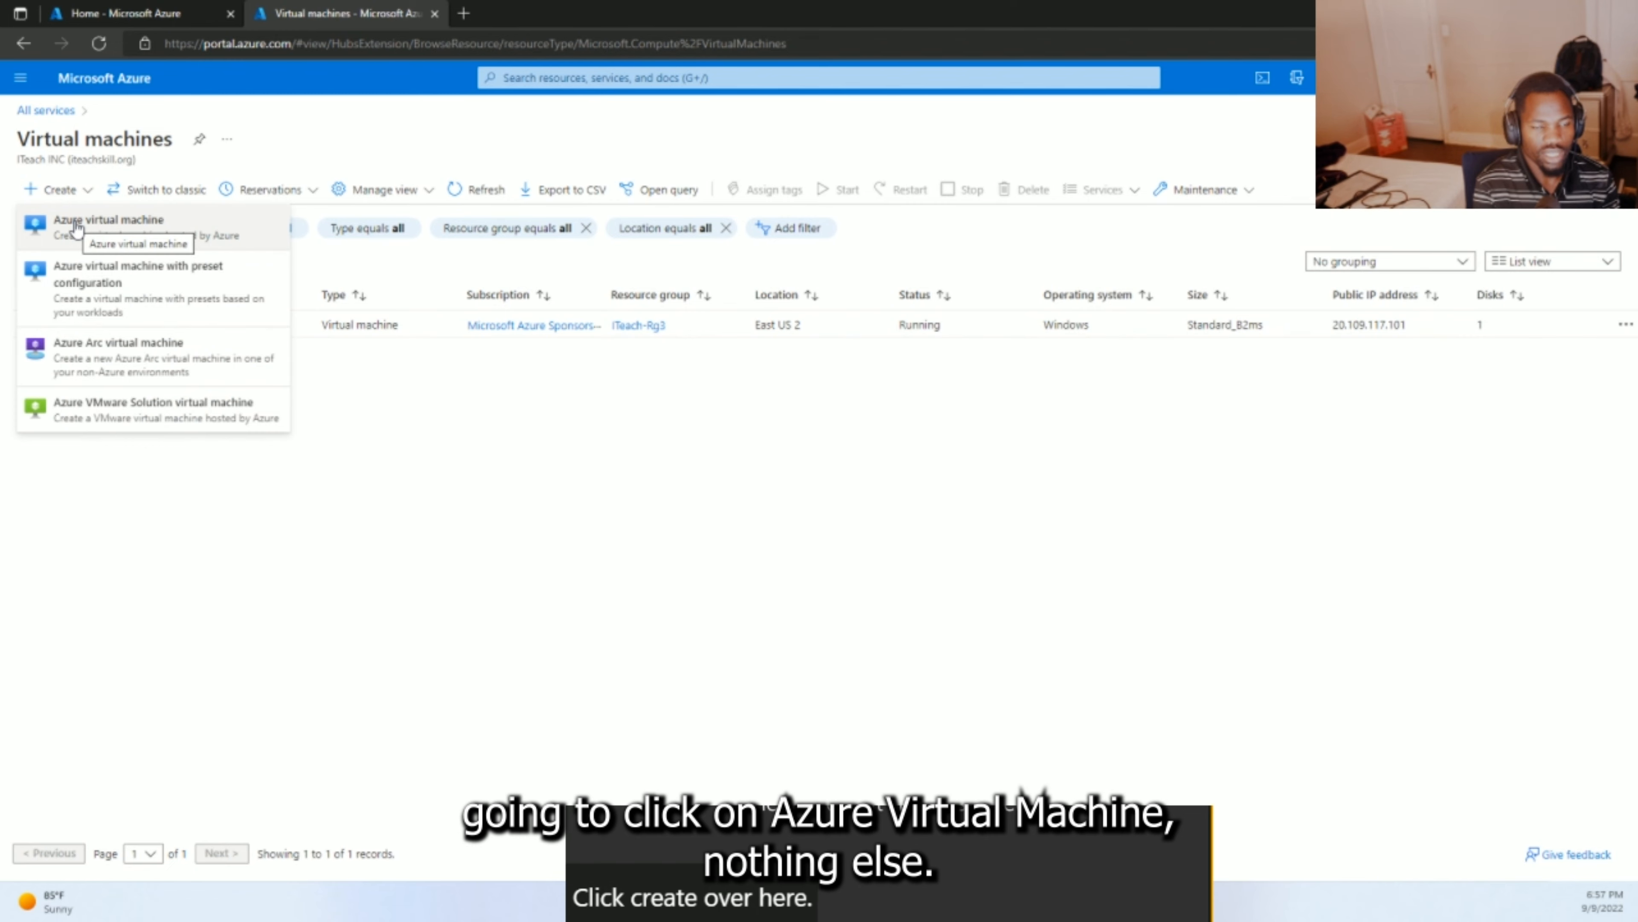
{"action": "left_click", "coordinate": [76, 226]}
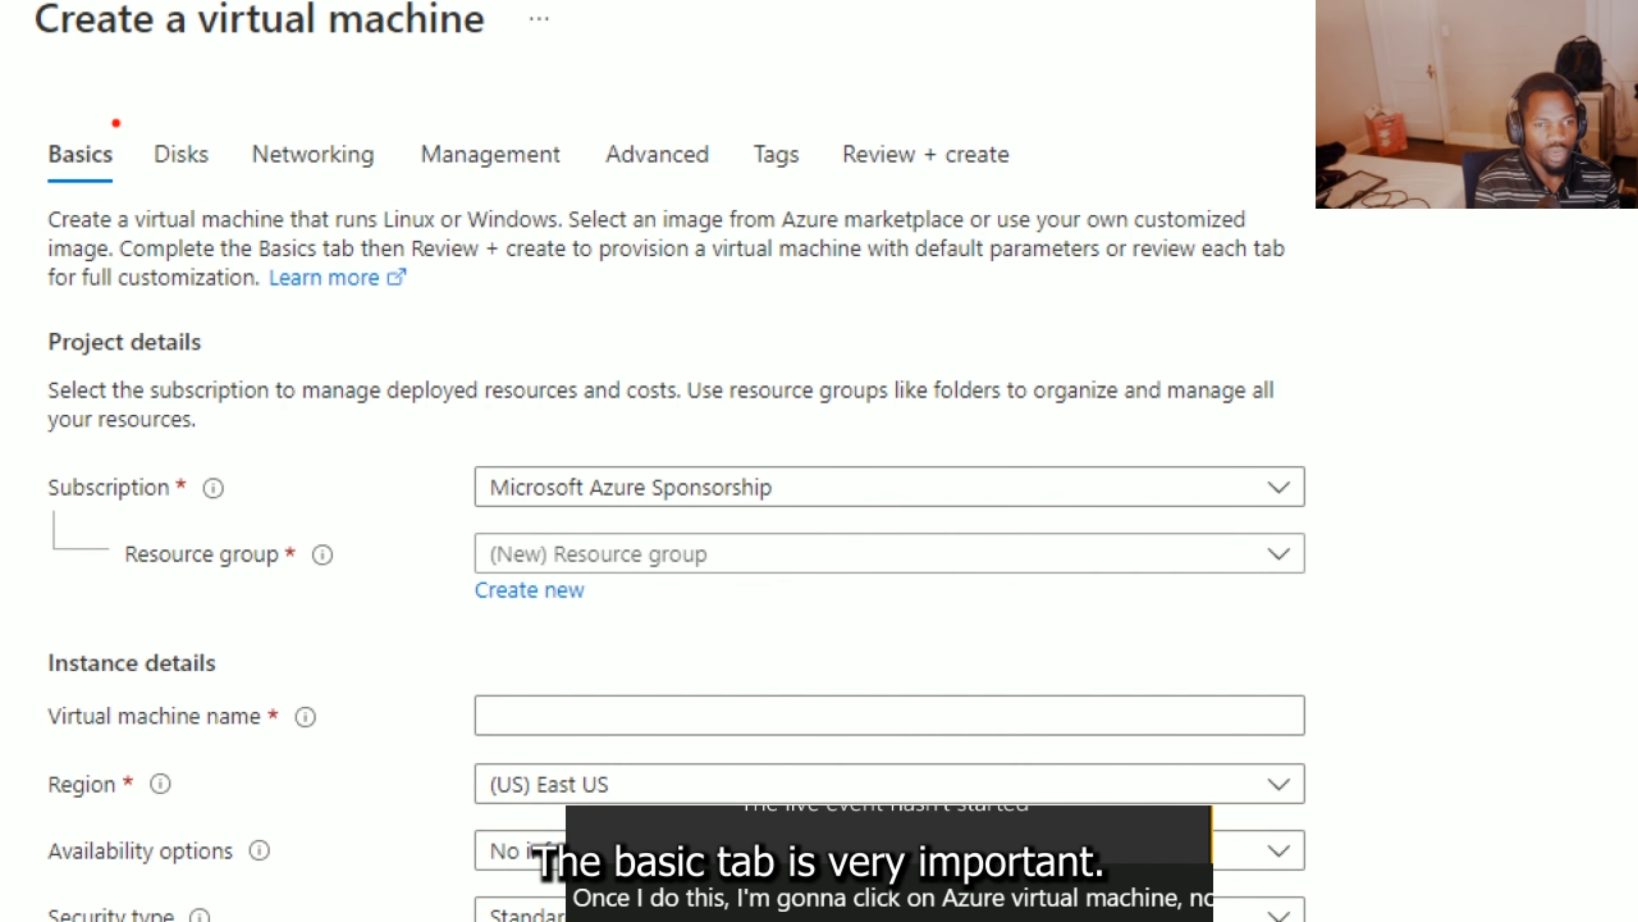
- Review the VM form tabs and check the subscription list, which offers only Microsoft Azure Sponsorship
{"action": "mouse_move", "coordinate": [116, 123]}
{"action": "left_mouse_down"}
{"action": "mouse_move", "coordinate": [37, 194]}
{"action": "mouse_move", "coordinate": [121, 205]}
{"action": "mouse_move", "coordinate": [129, 101]}
{"action": "left_mouse_up"}
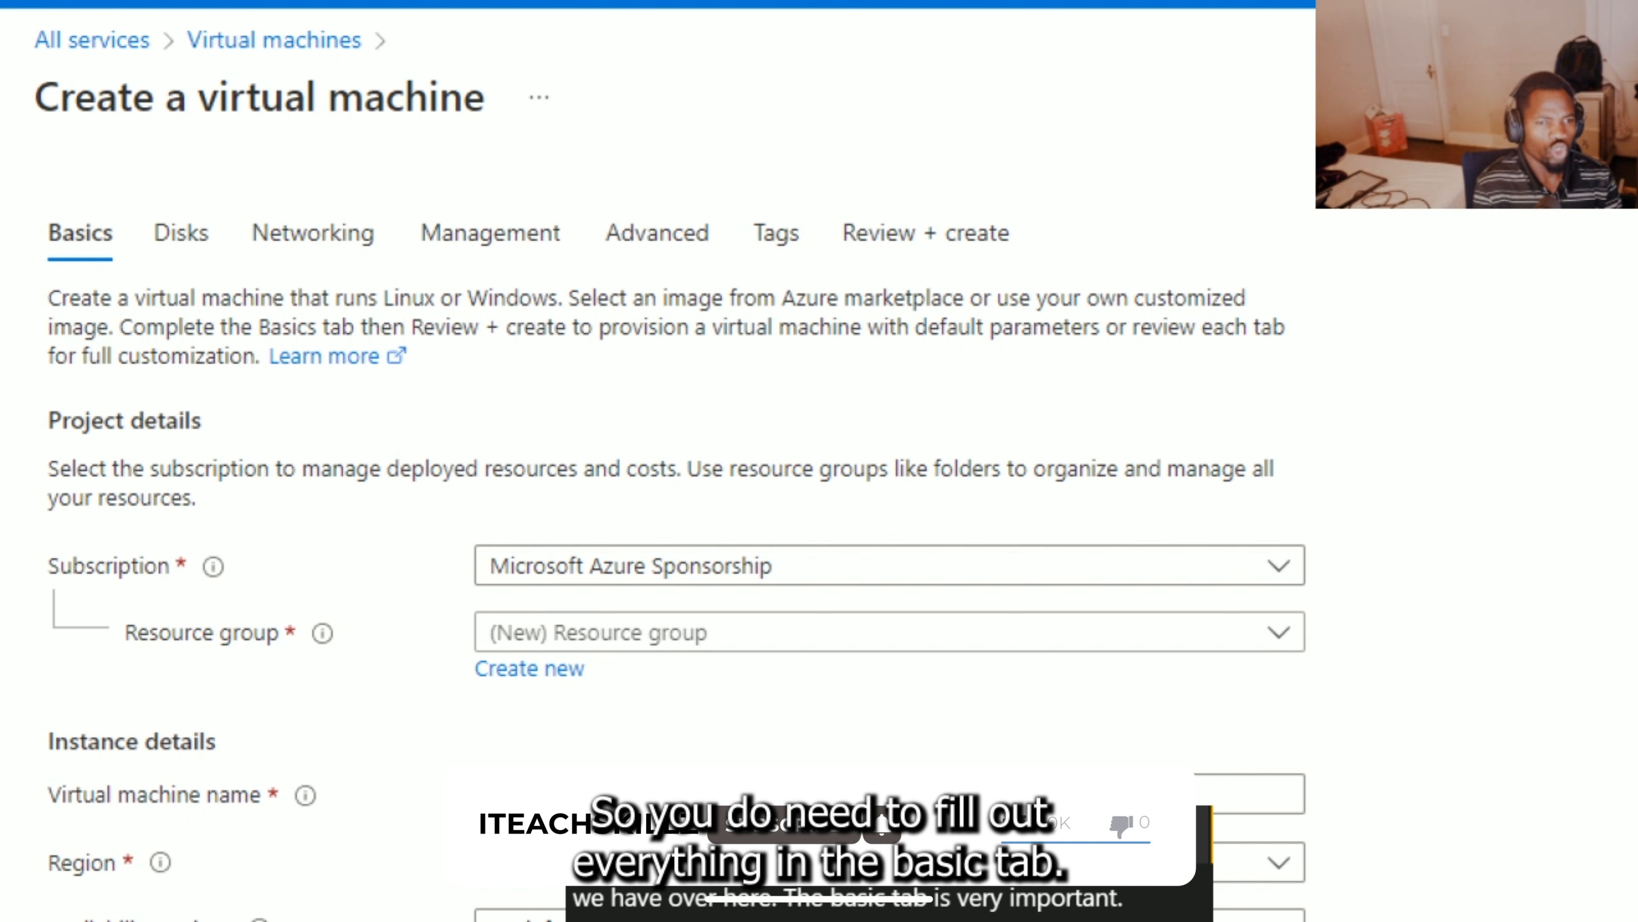
{"action": "mouse_move", "coordinate": [121, 180]}
{"action": "left_mouse_down"}
{"action": "mouse_move", "coordinate": [27, 248]}
{"action": "mouse_move", "coordinate": [97, 292]}
{"action": "mouse_move", "coordinate": [134, 199]}
{"action": "left_mouse_up"}
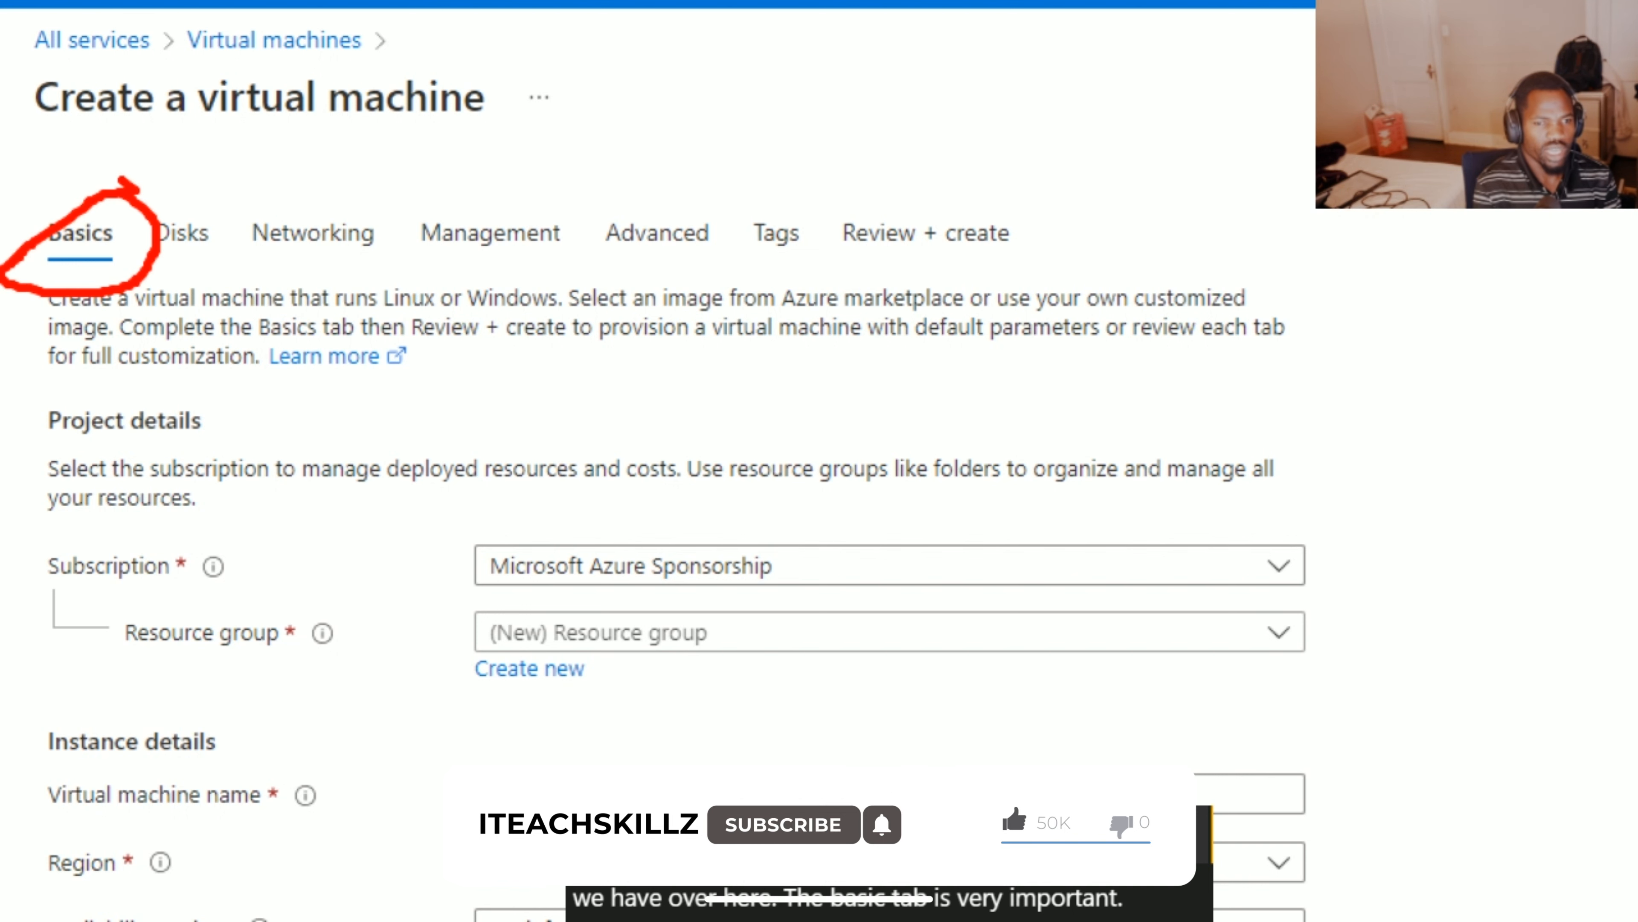
{"action": "mouse_move", "coordinate": [145, 187]}
{"action": "left_mouse_down"}
{"action": "mouse_move", "coordinate": [68, 213]}
{"action": "mouse_move", "coordinate": [65, 281]}
{"action": "mouse_move", "coordinate": [160, 217]}
{"action": "mouse_move", "coordinate": [111, 189]}
{"action": "left_mouse_up"}
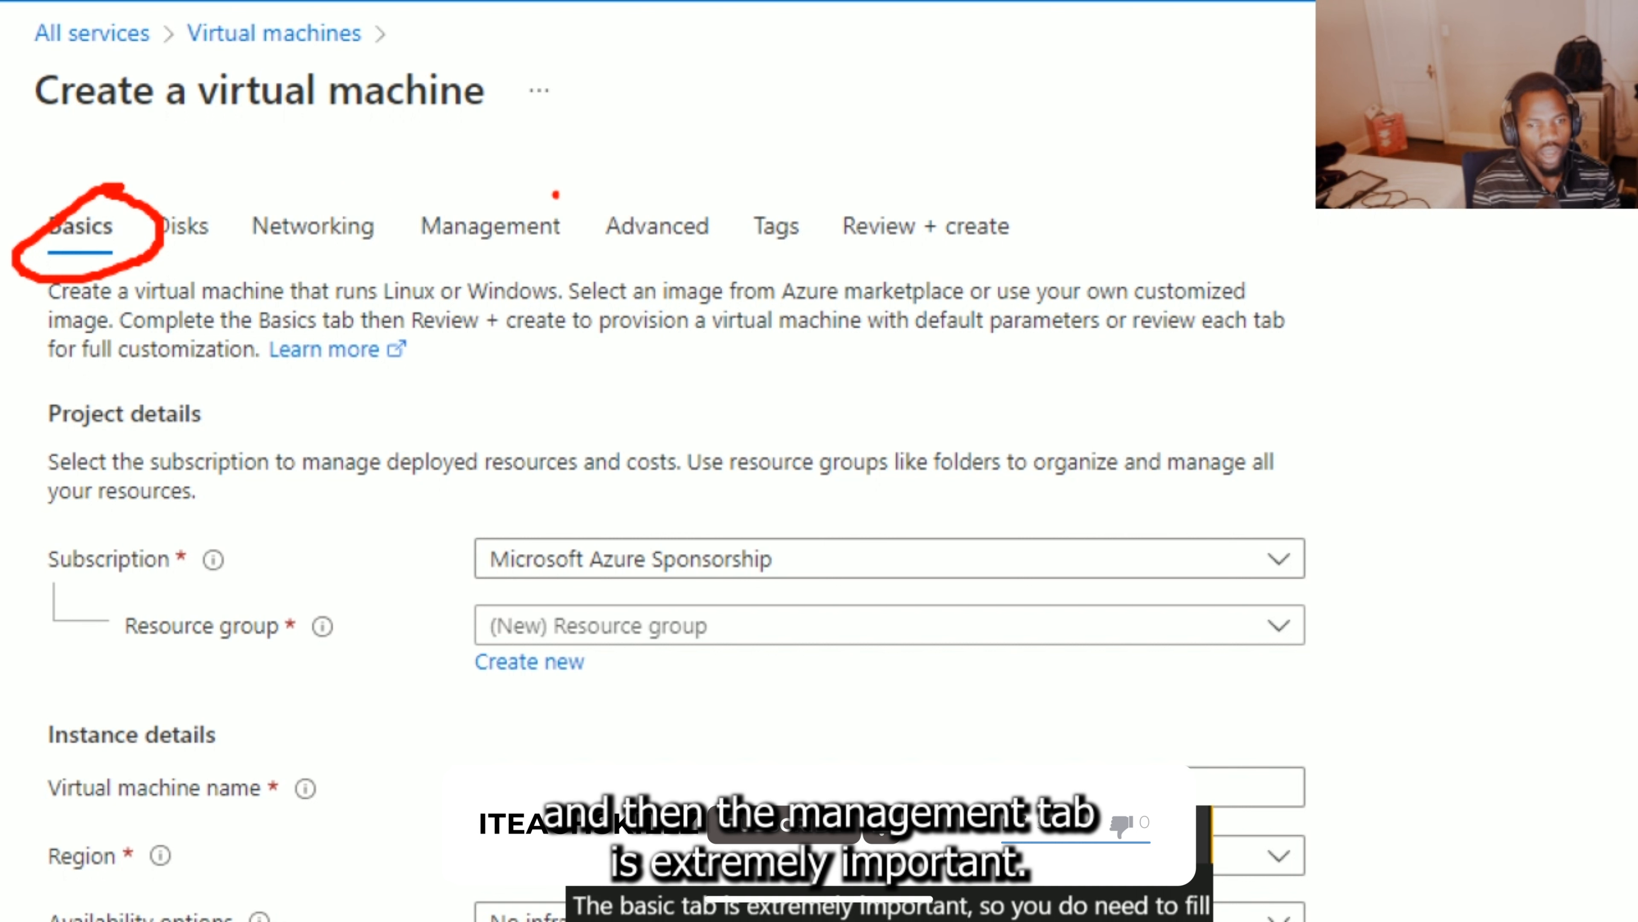
{"action": "mouse_move", "coordinate": [491, 193]}
{"action": "left_mouse_down"}
{"action": "mouse_move", "coordinate": [573, 194]}
{"action": "mouse_move", "coordinate": [380, 219]}
{"action": "mouse_move", "coordinate": [581, 253]}
{"action": "mouse_move", "coordinate": [566, 194]}
{"action": "left_mouse_up"}
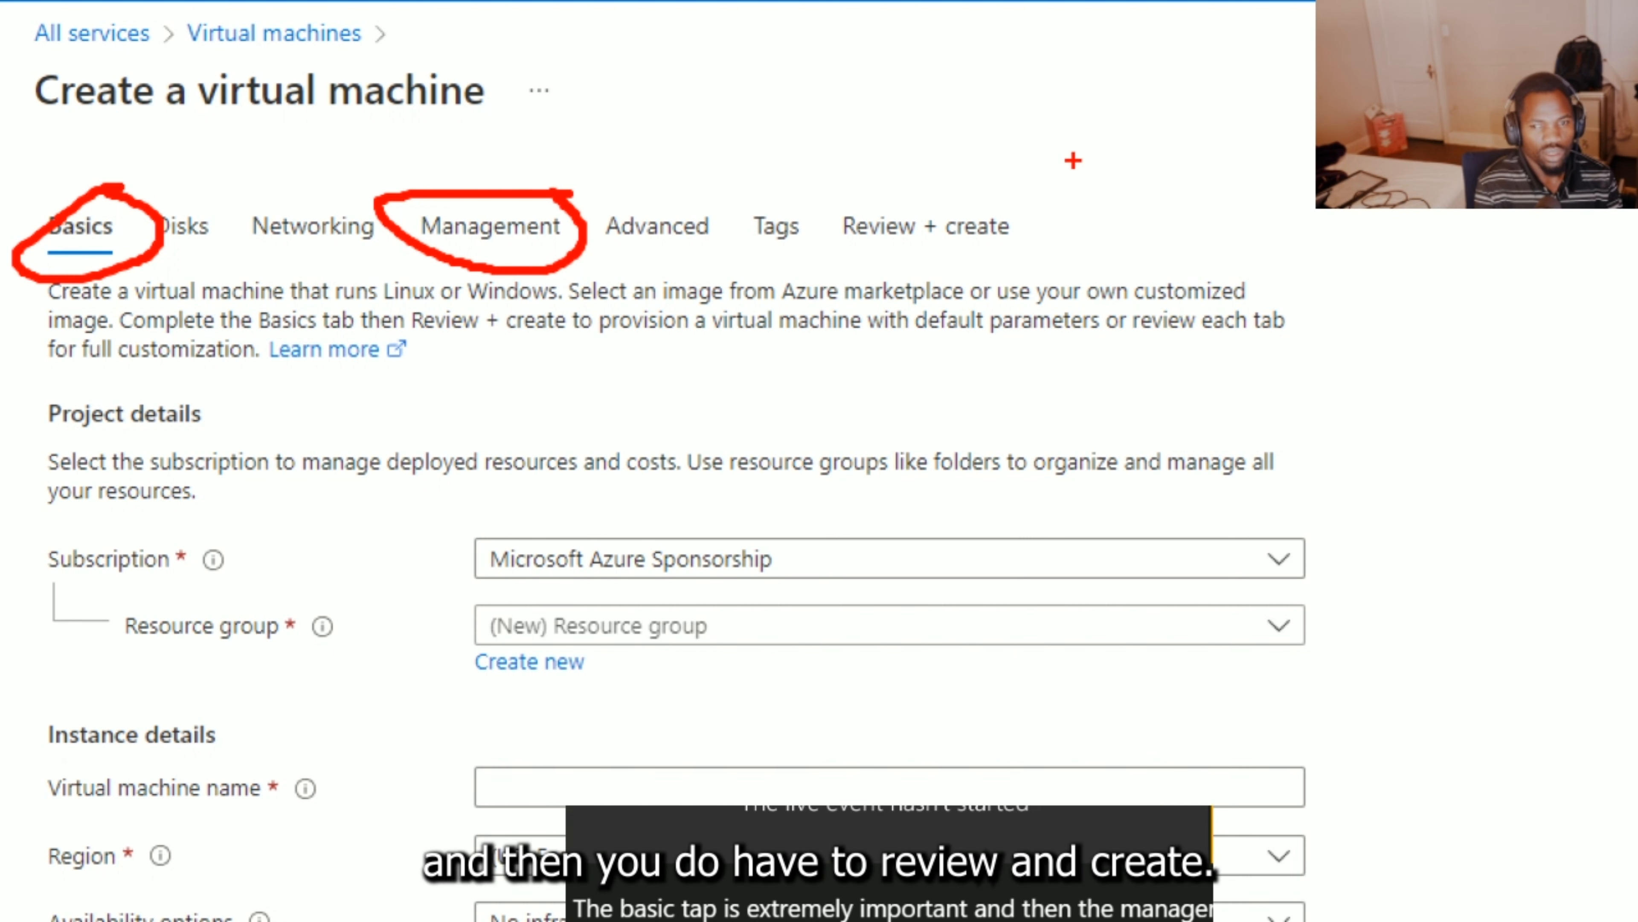
{"action": "mouse_move", "coordinate": [1003, 187]}
{"action": "left_mouse_down"}
{"action": "mouse_move", "coordinate": [729, 192]}
{"action": "mouse_move", "coordinate": [954, 255]}
{"action": "mouse_move", "coordinate": [1043, 241]}
{"action": "mouse_move", "coordinate": [1004, 189]}
{"action": "left_mouse_up"}
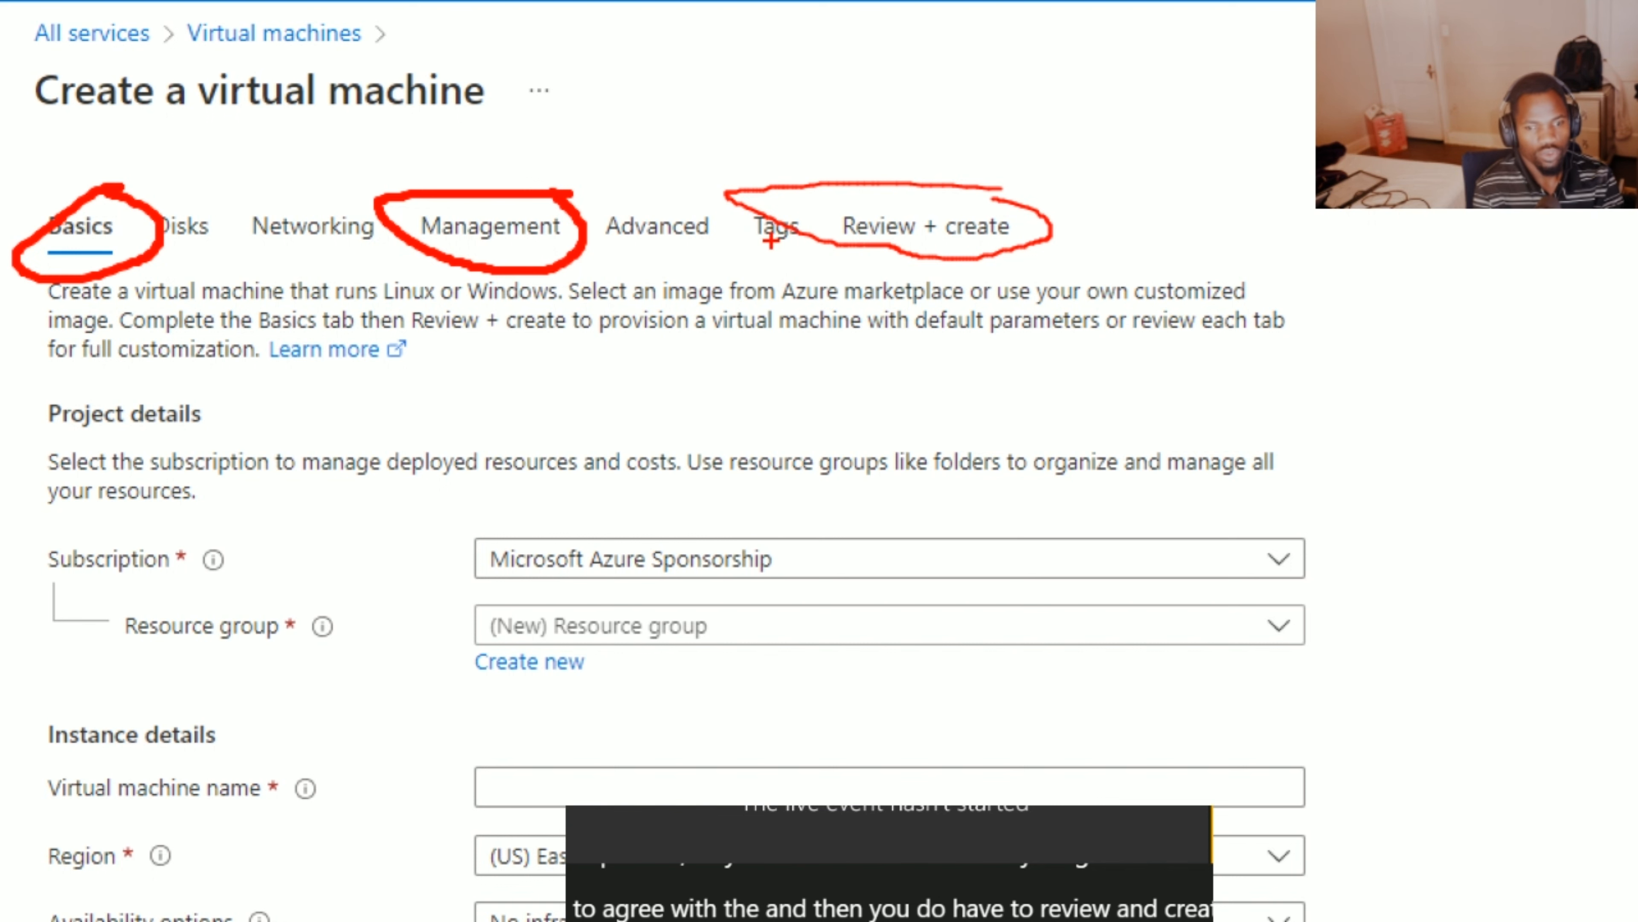
{"action": "key", "text": "Escape"}
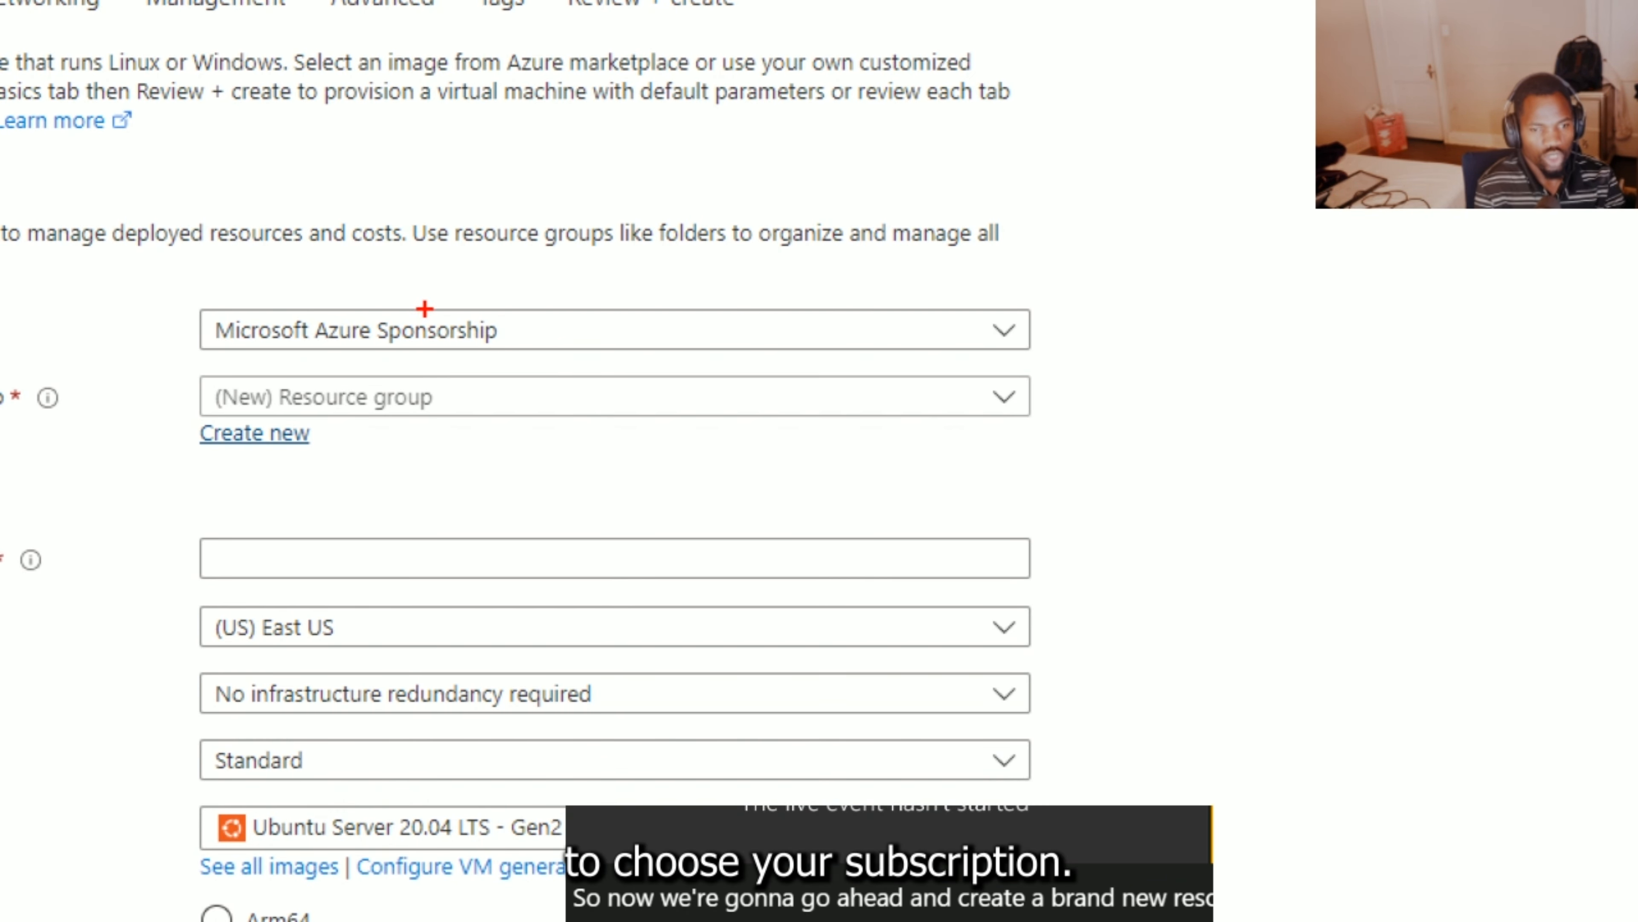
{"action": "left_click", "coordinate": [417, 374]}
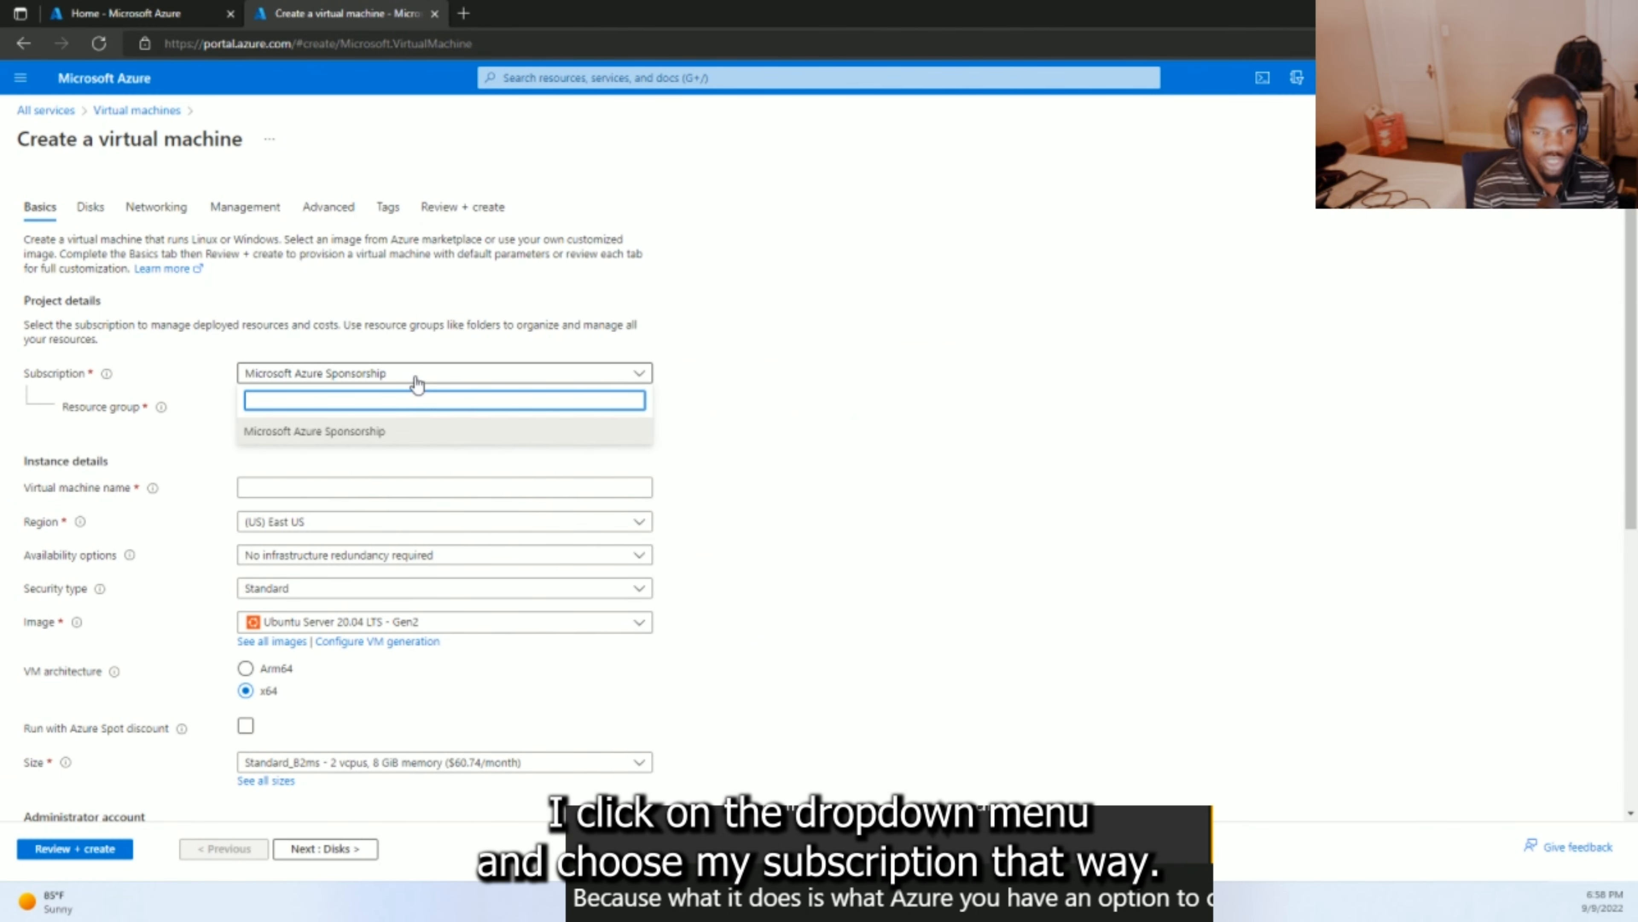
- Keep Microsoft Azure Sponsorship and create a new resource group named ITeach-Rg4-AZ900
{"action": "left_click", "coordinate": [417, 374]}
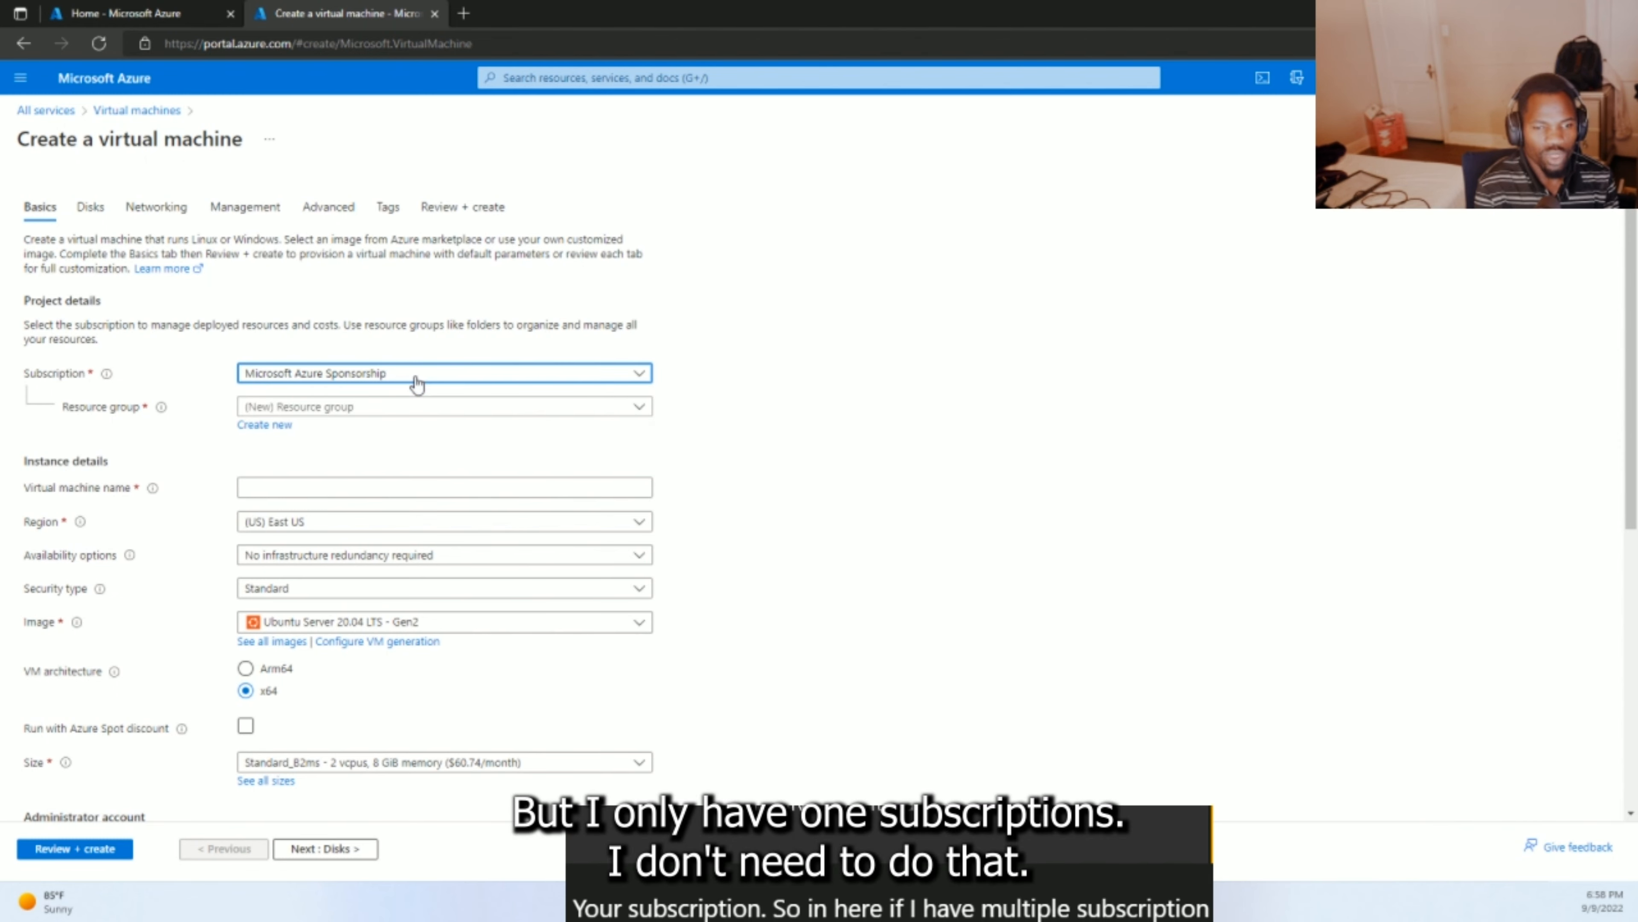
{"action": "left_click", "coordinate": [363, 413]}
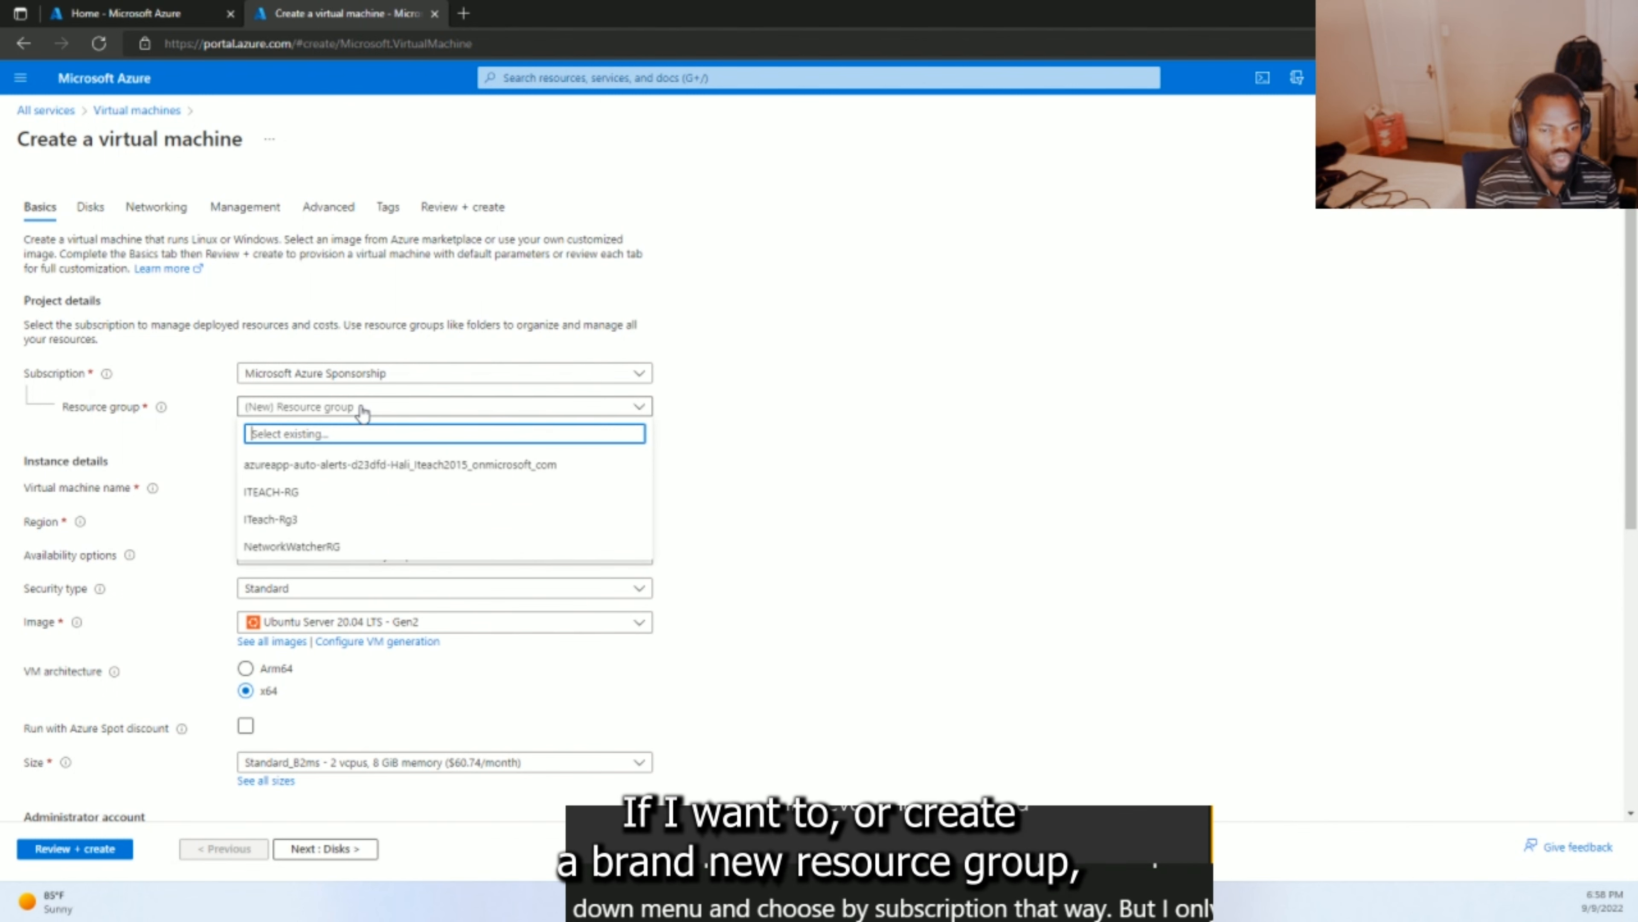
{"action": "left_click", "coordinate": [363, 413]}
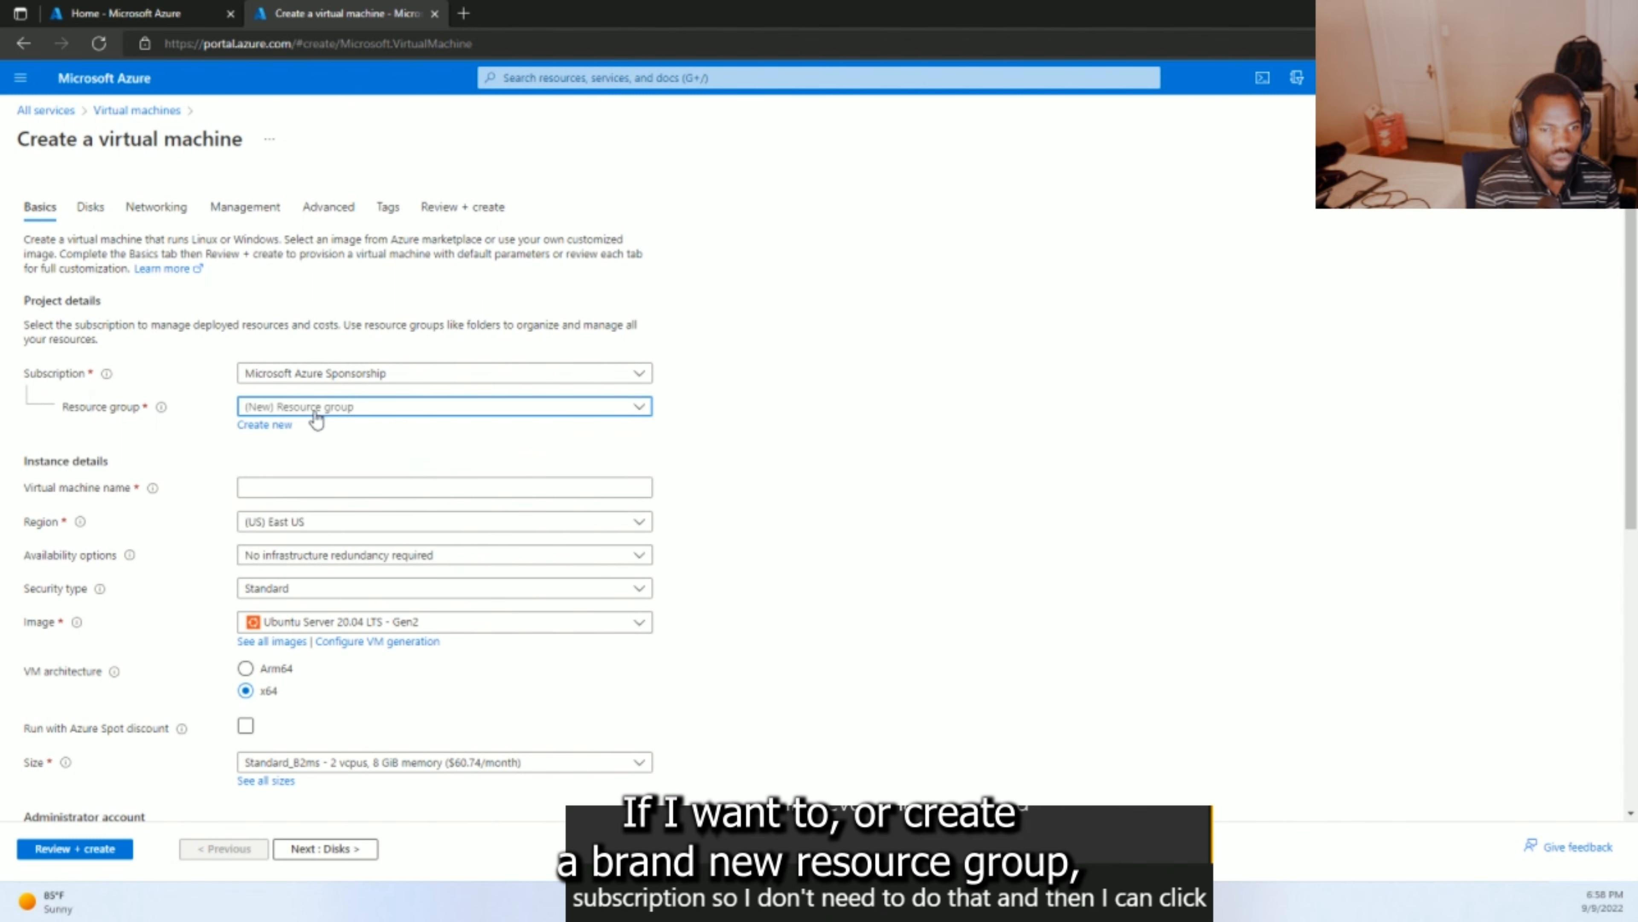
{"action": "left_click", "coordinate": [272, 426]}
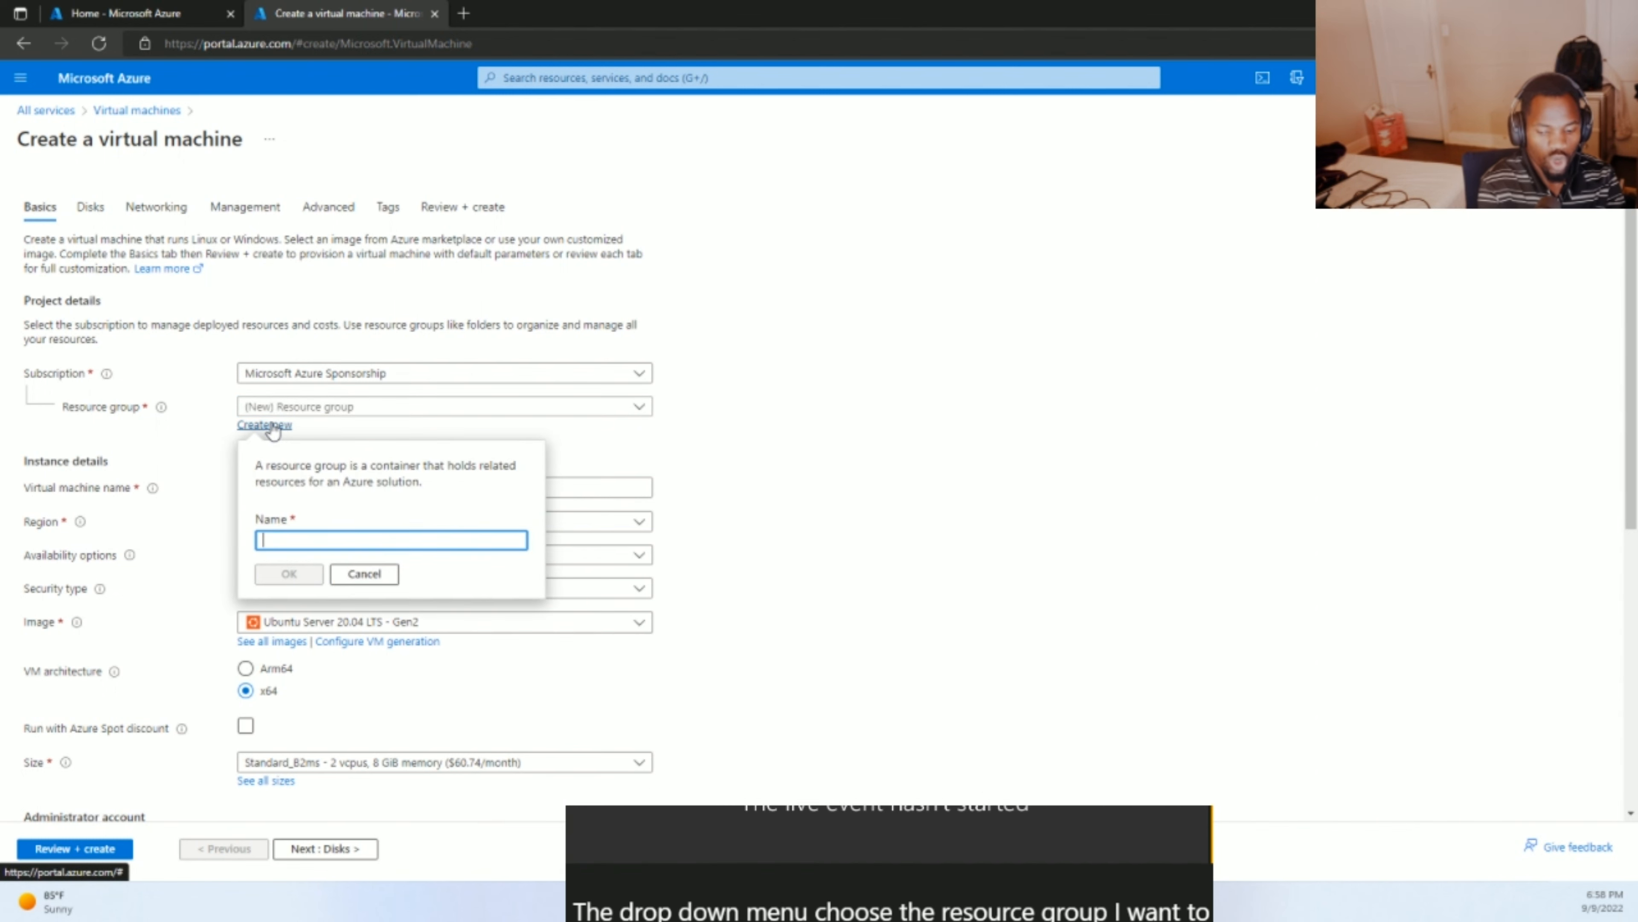
{"action": "type", "text": "ITeach-Rg4"}
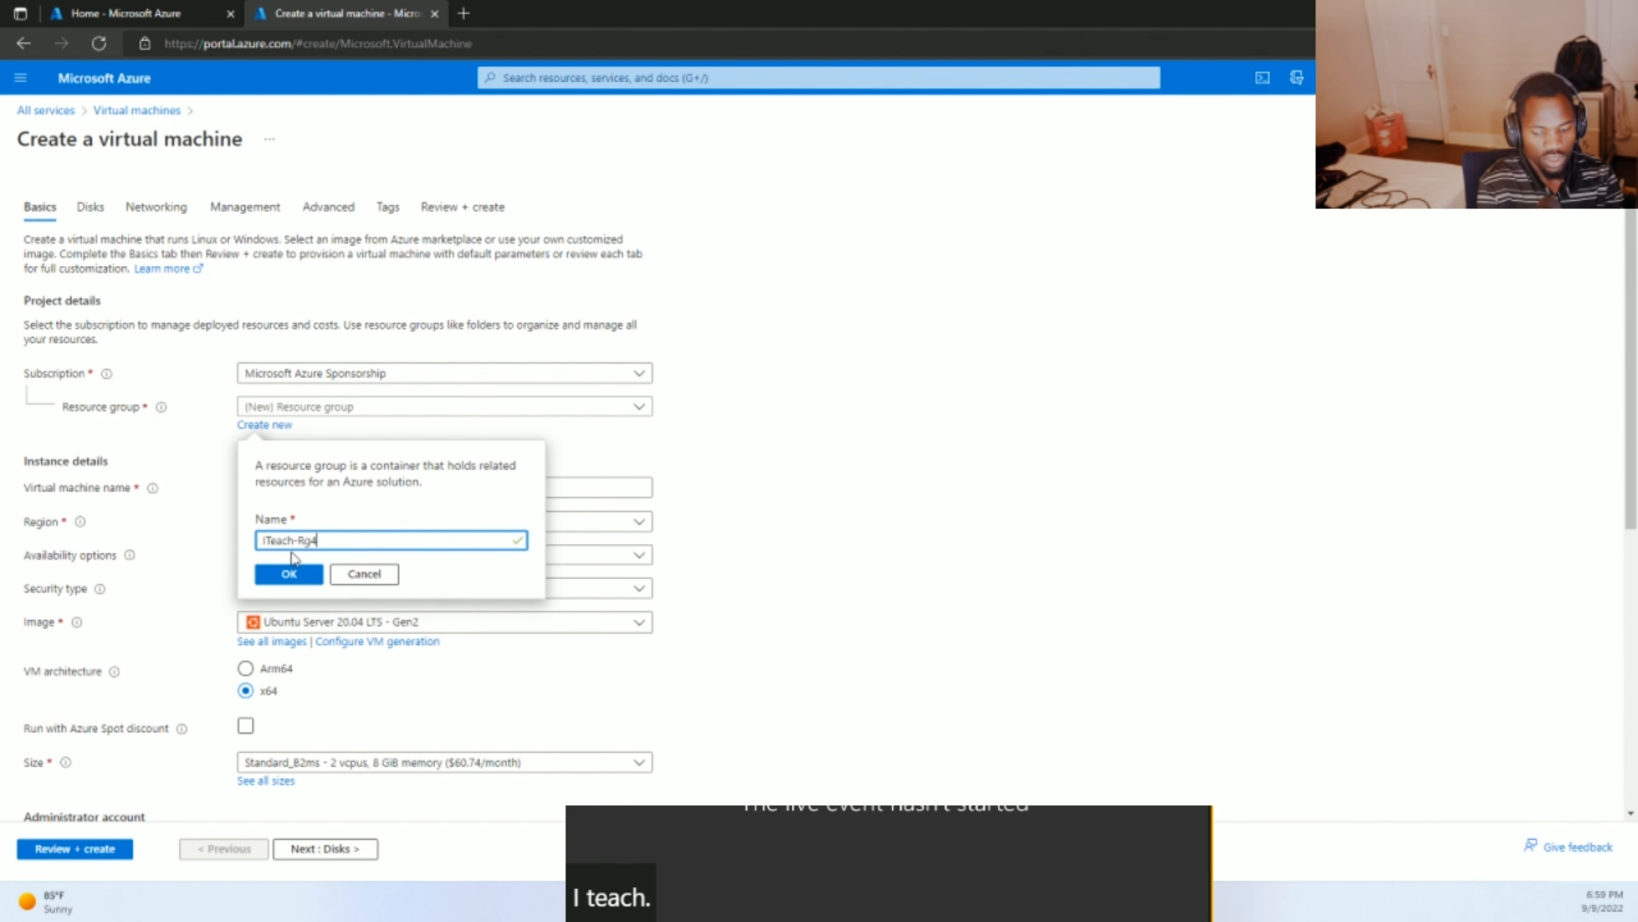
{"action": "type", "text": "-AZ"}
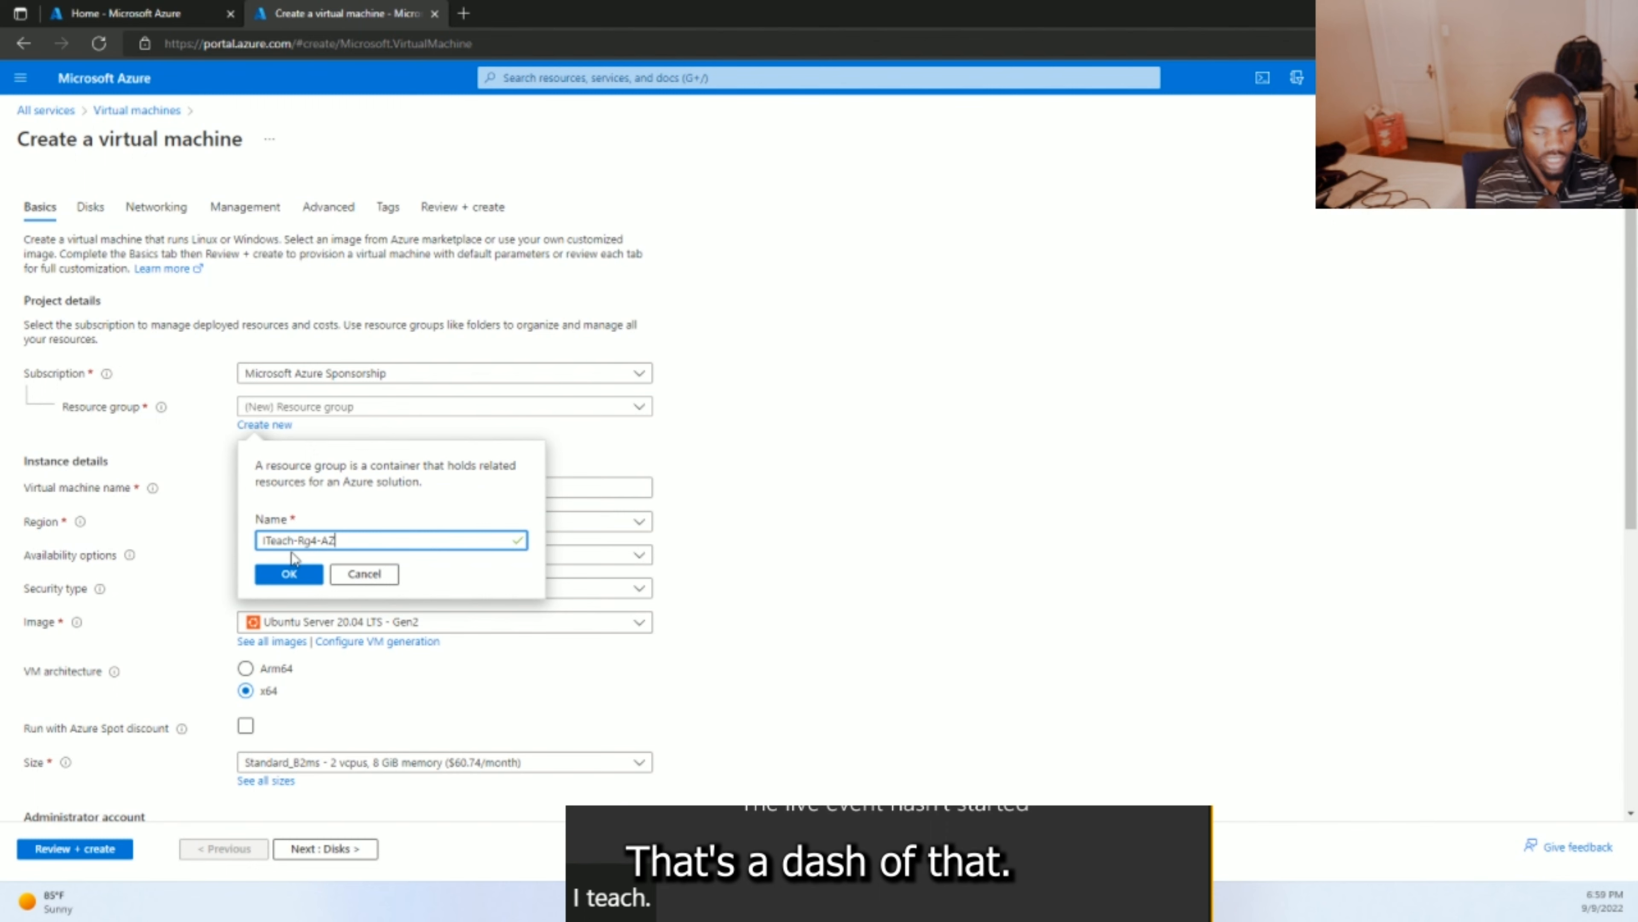
{"action": "type", "text": "900"}
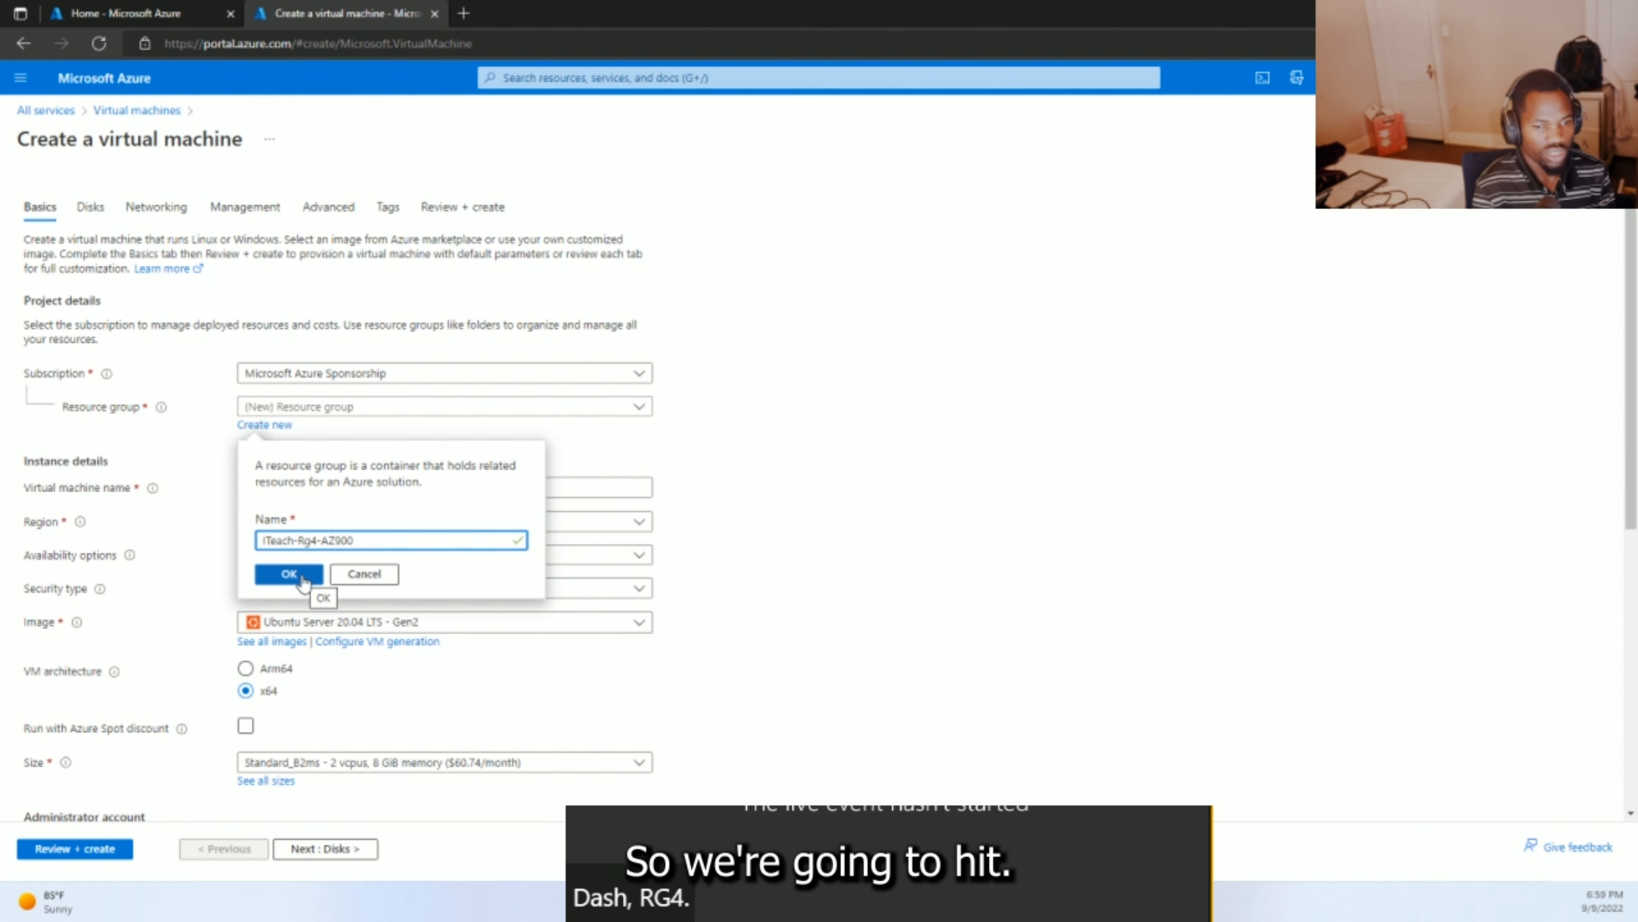
{"action": "left_click", "coordinate": [289, 574]}
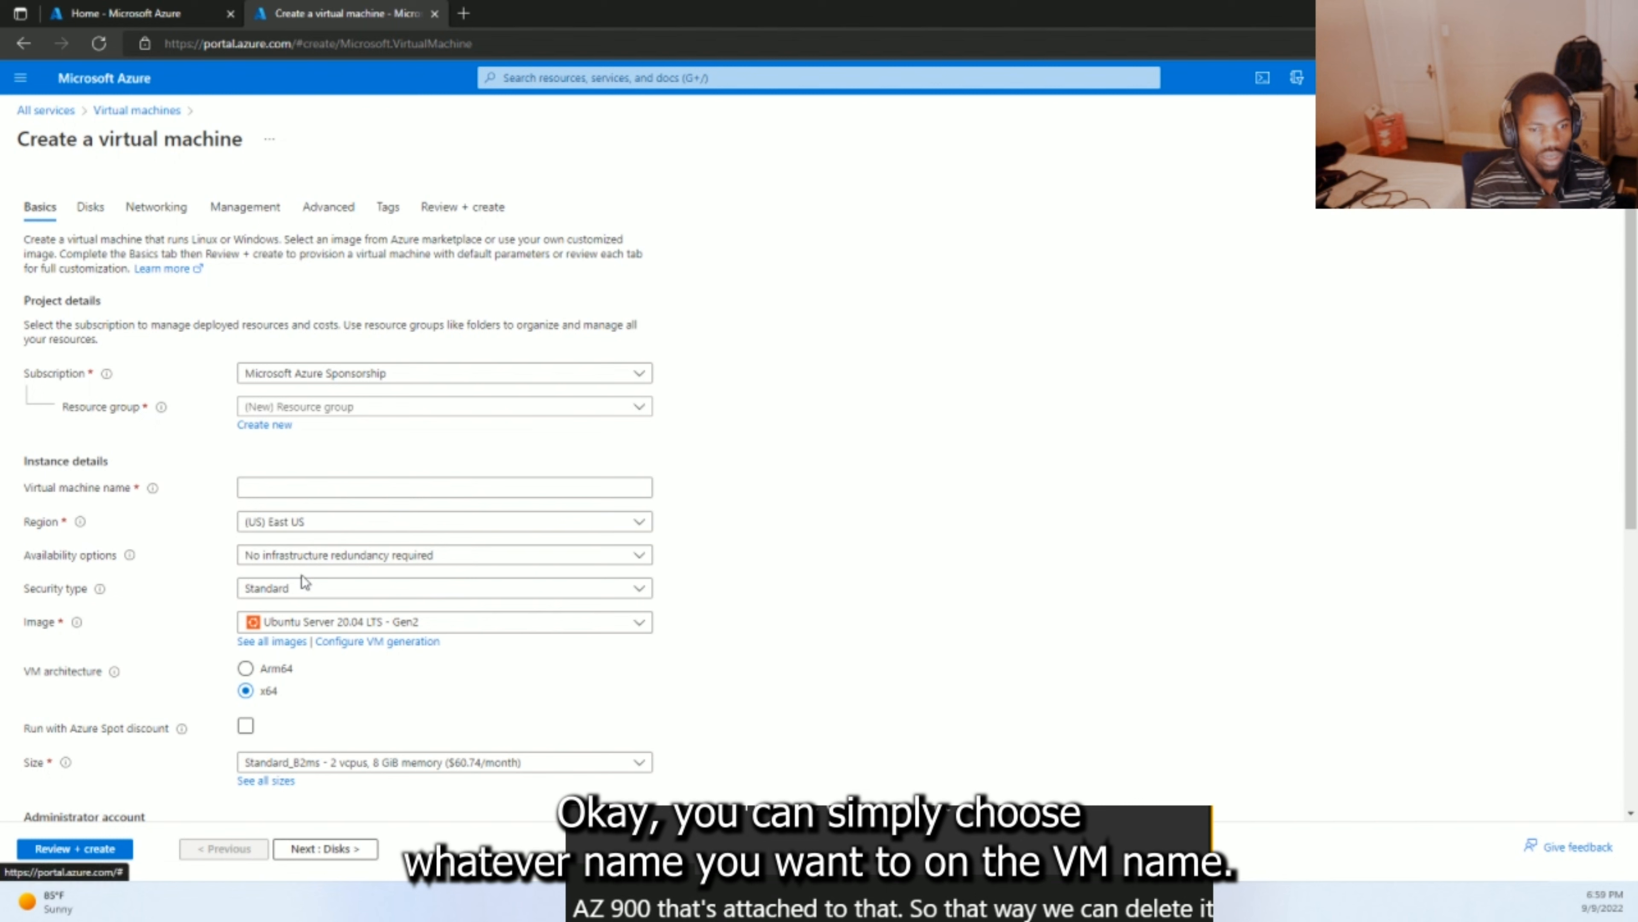
- Name the VM Az900Test2 and set its region to (US) East US 2
{"action": "left_click", "coordinate": [273, 485]}
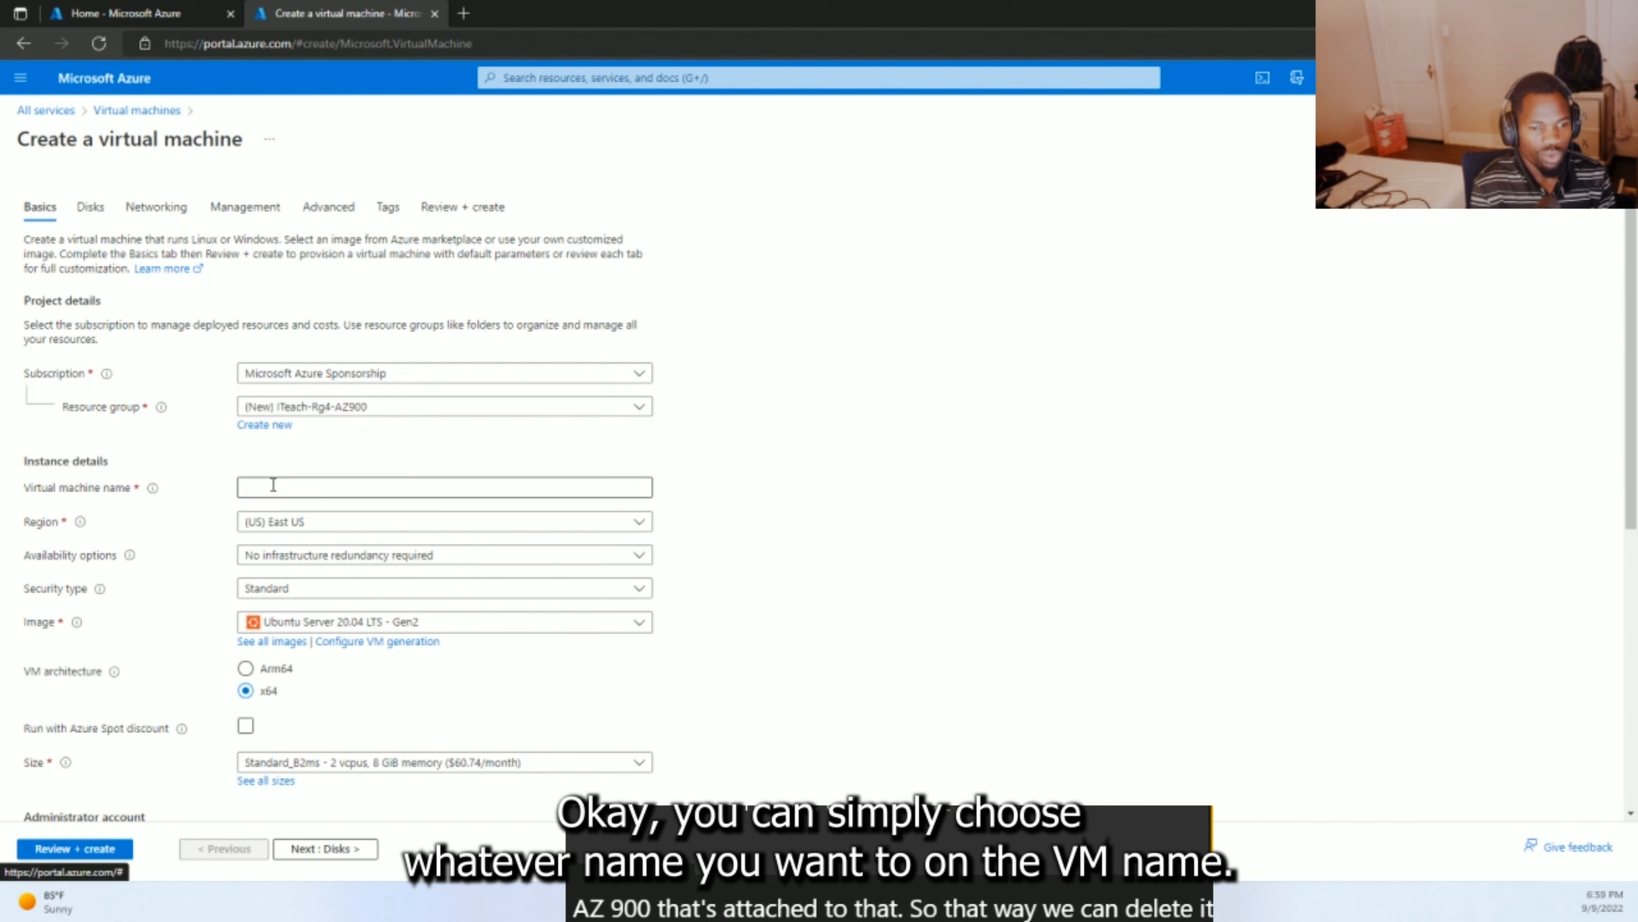
{"action": "left_click", "coordinate": [273, 485]}
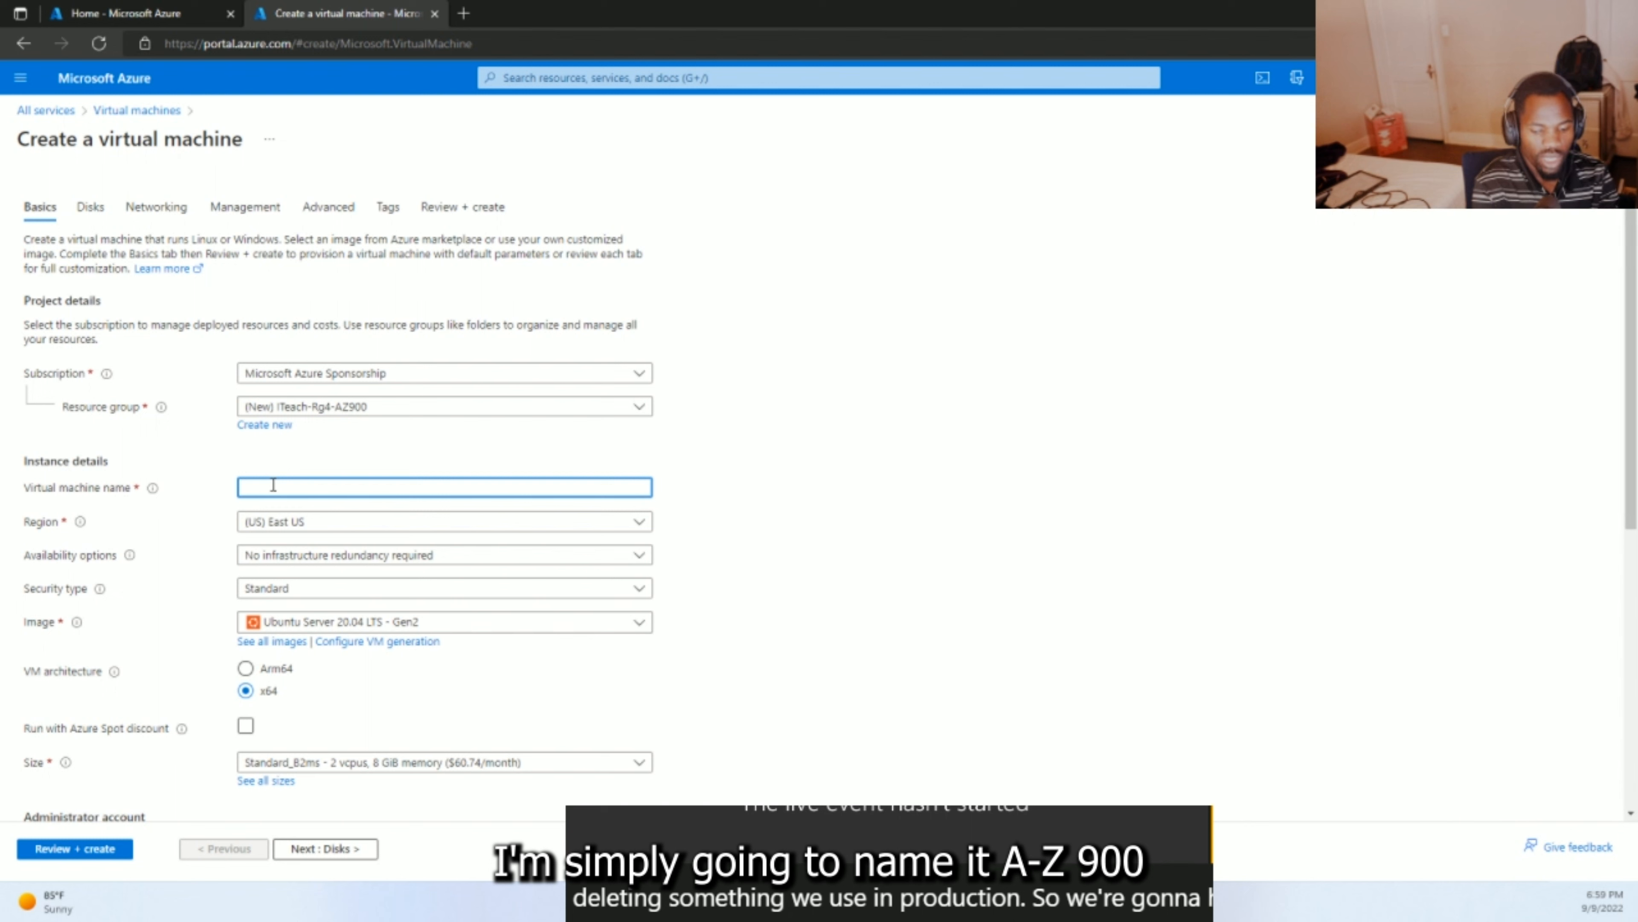
{"action": "type", "text": "Az"}
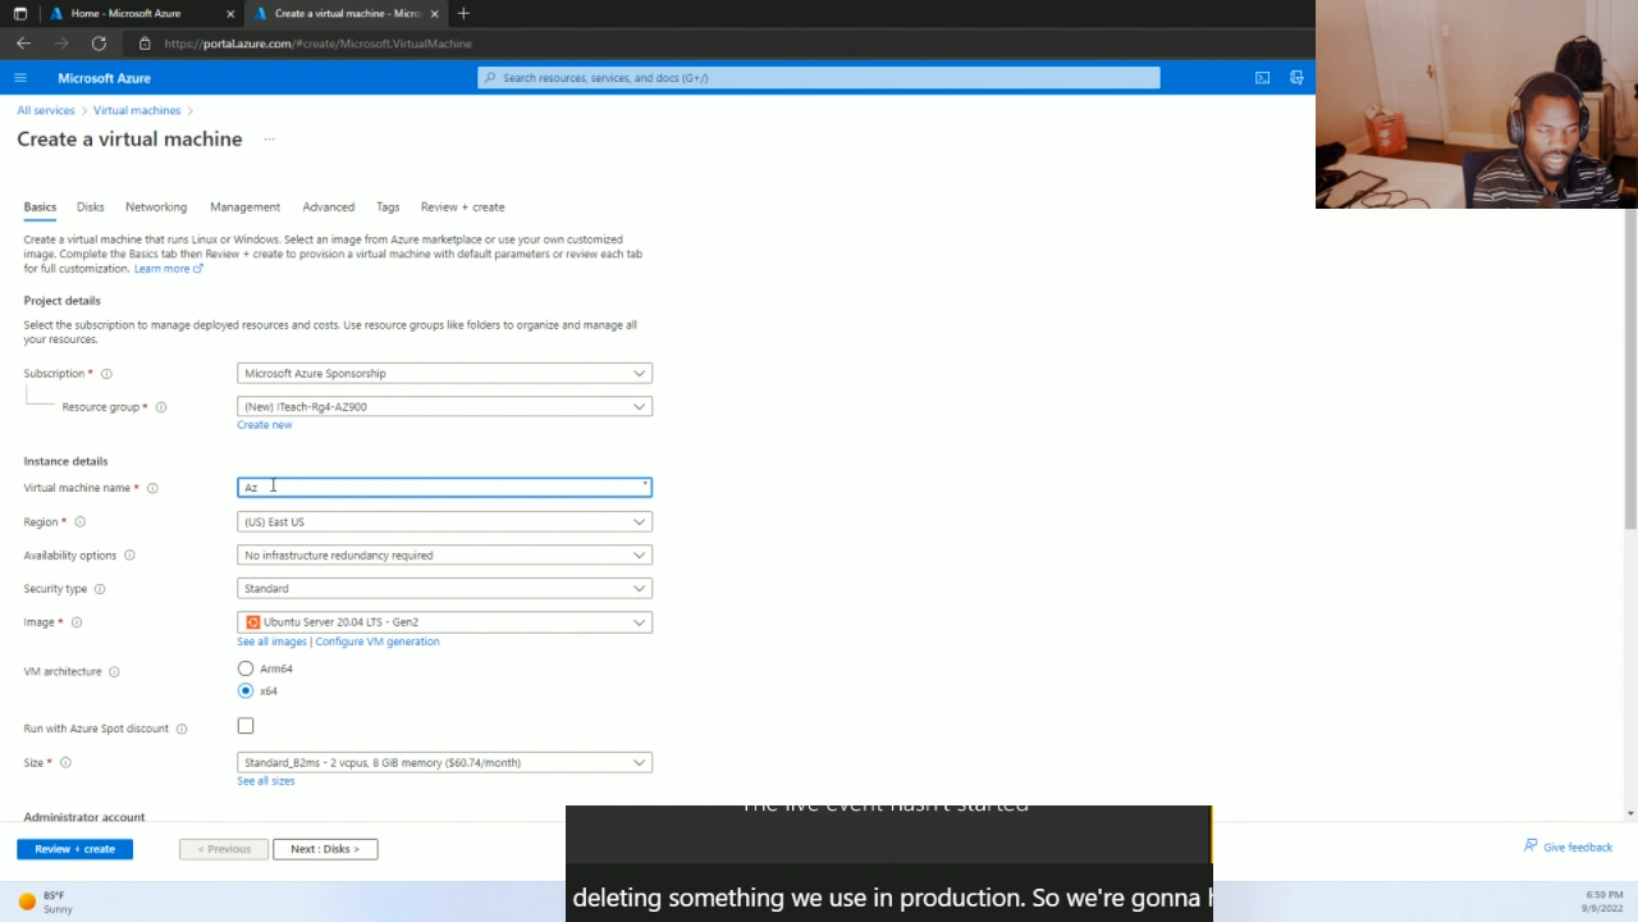
{"action": "type", "text": "900Te"}
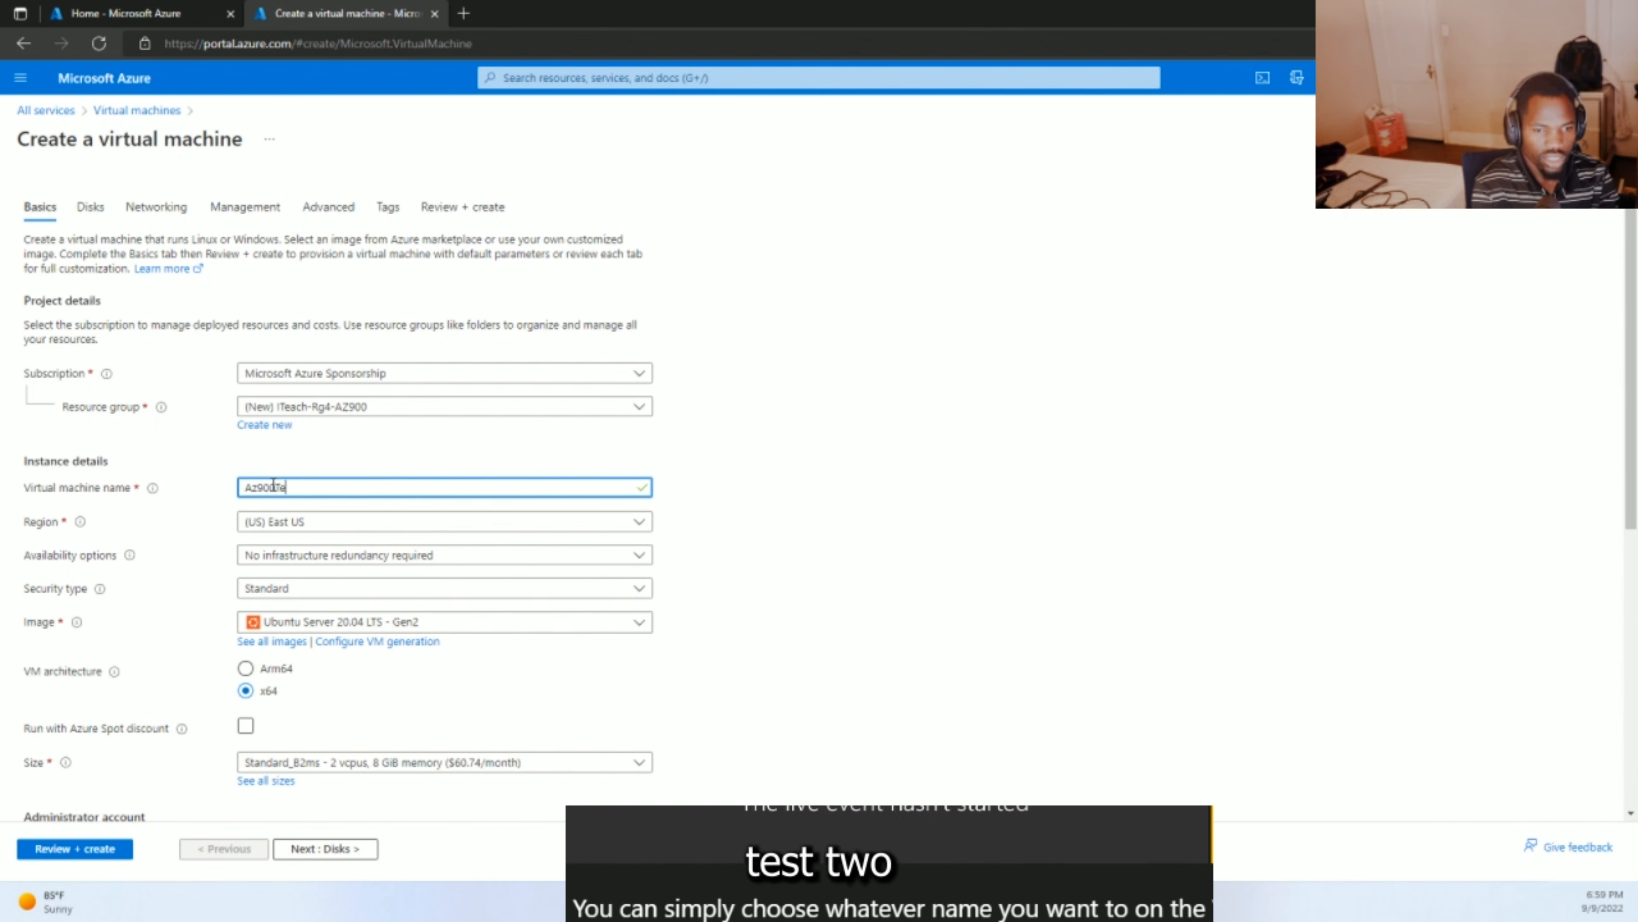
{"action": "type", "text": "st2"}
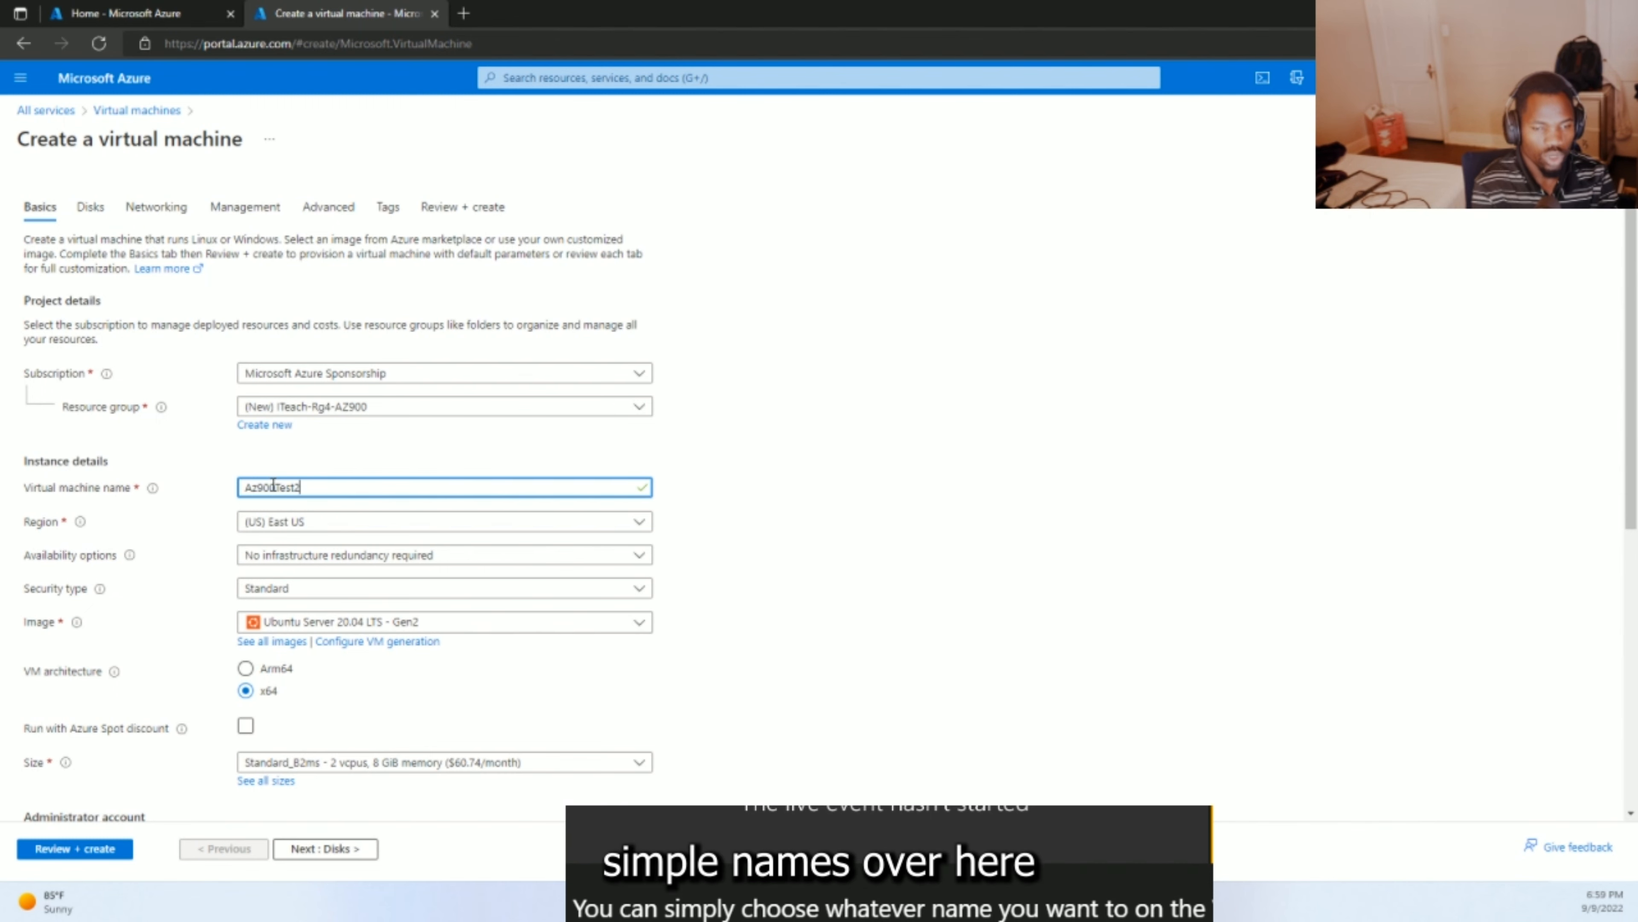
{"action": "left_click", "coordinate": [271, 526]}
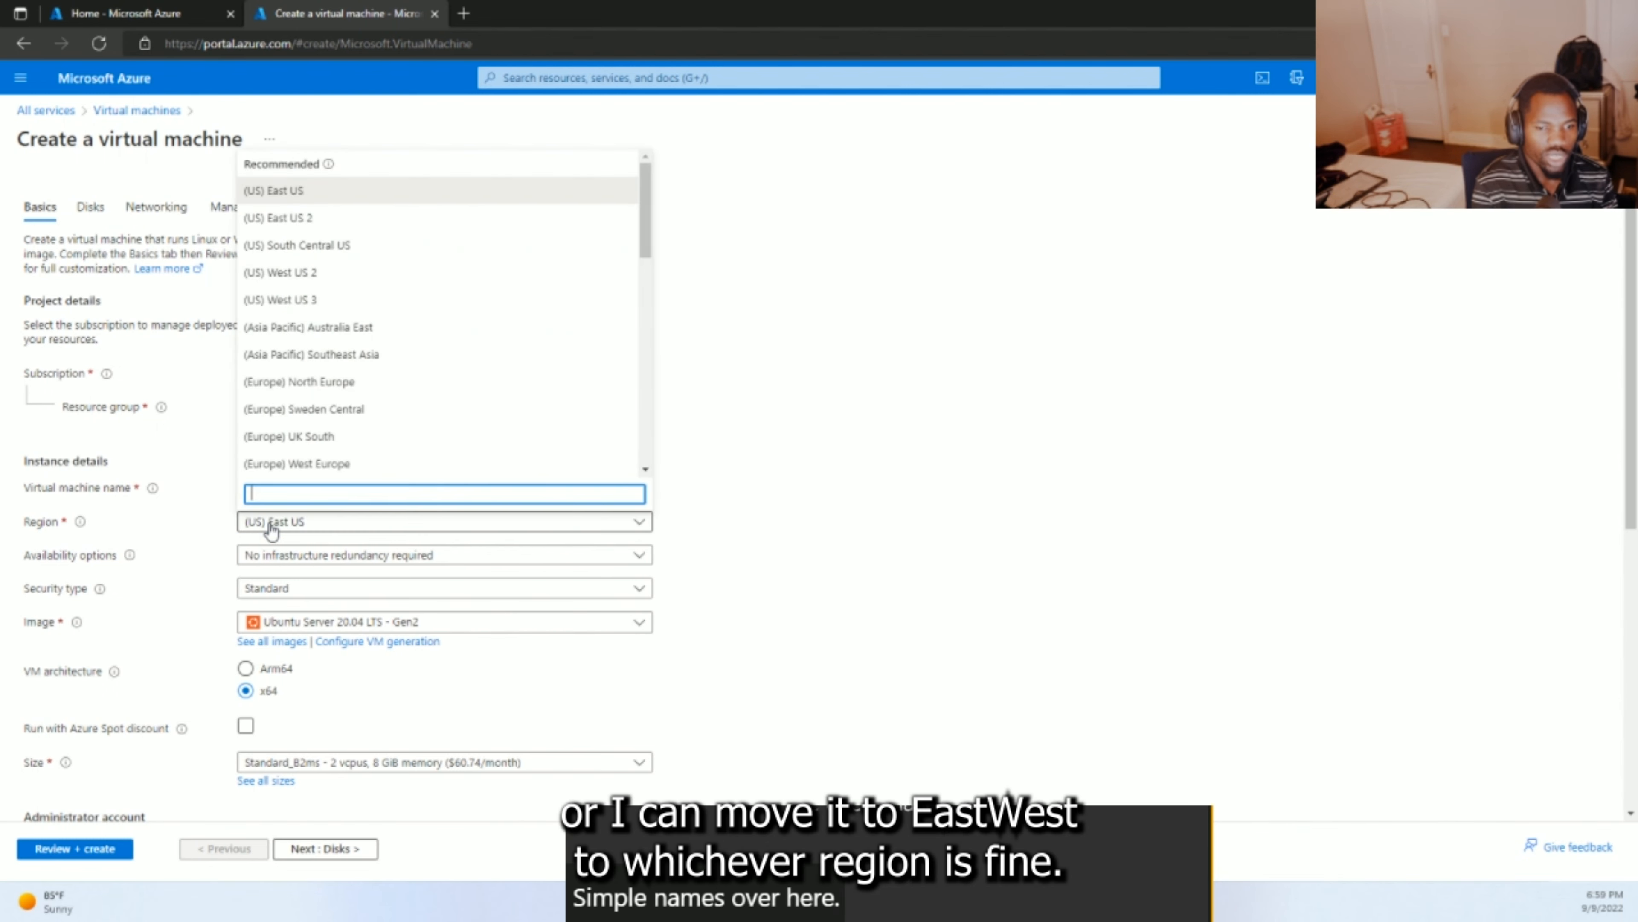
{"action": "left_click", "coordinate": [292, 219]}
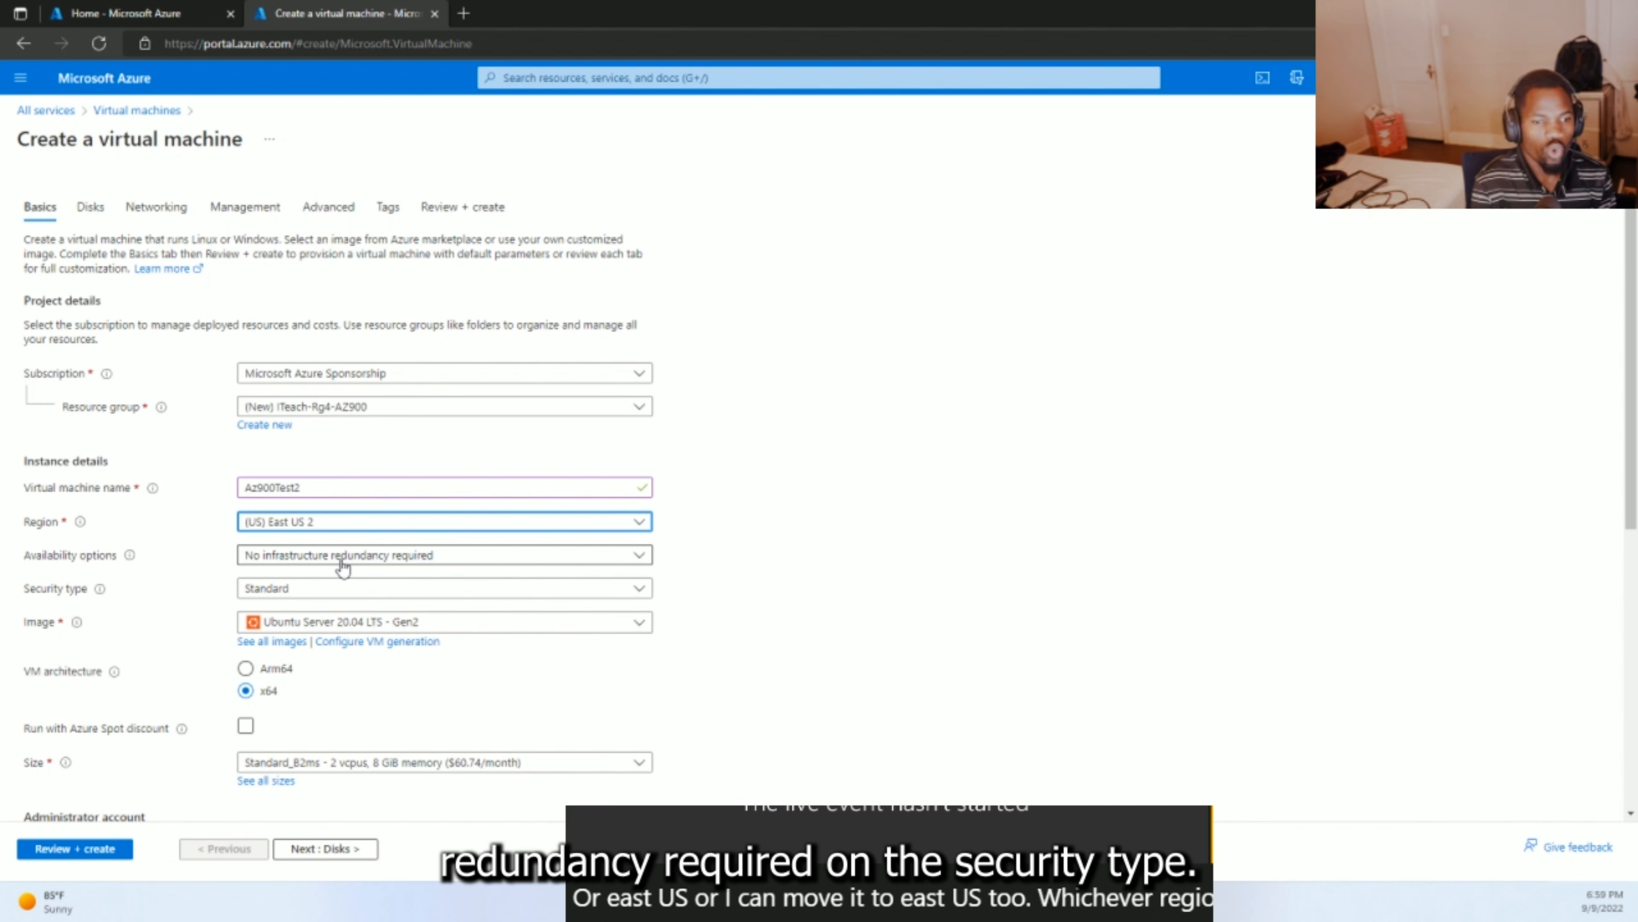
{"action": "left_click", "coordinate": [282, 588]}
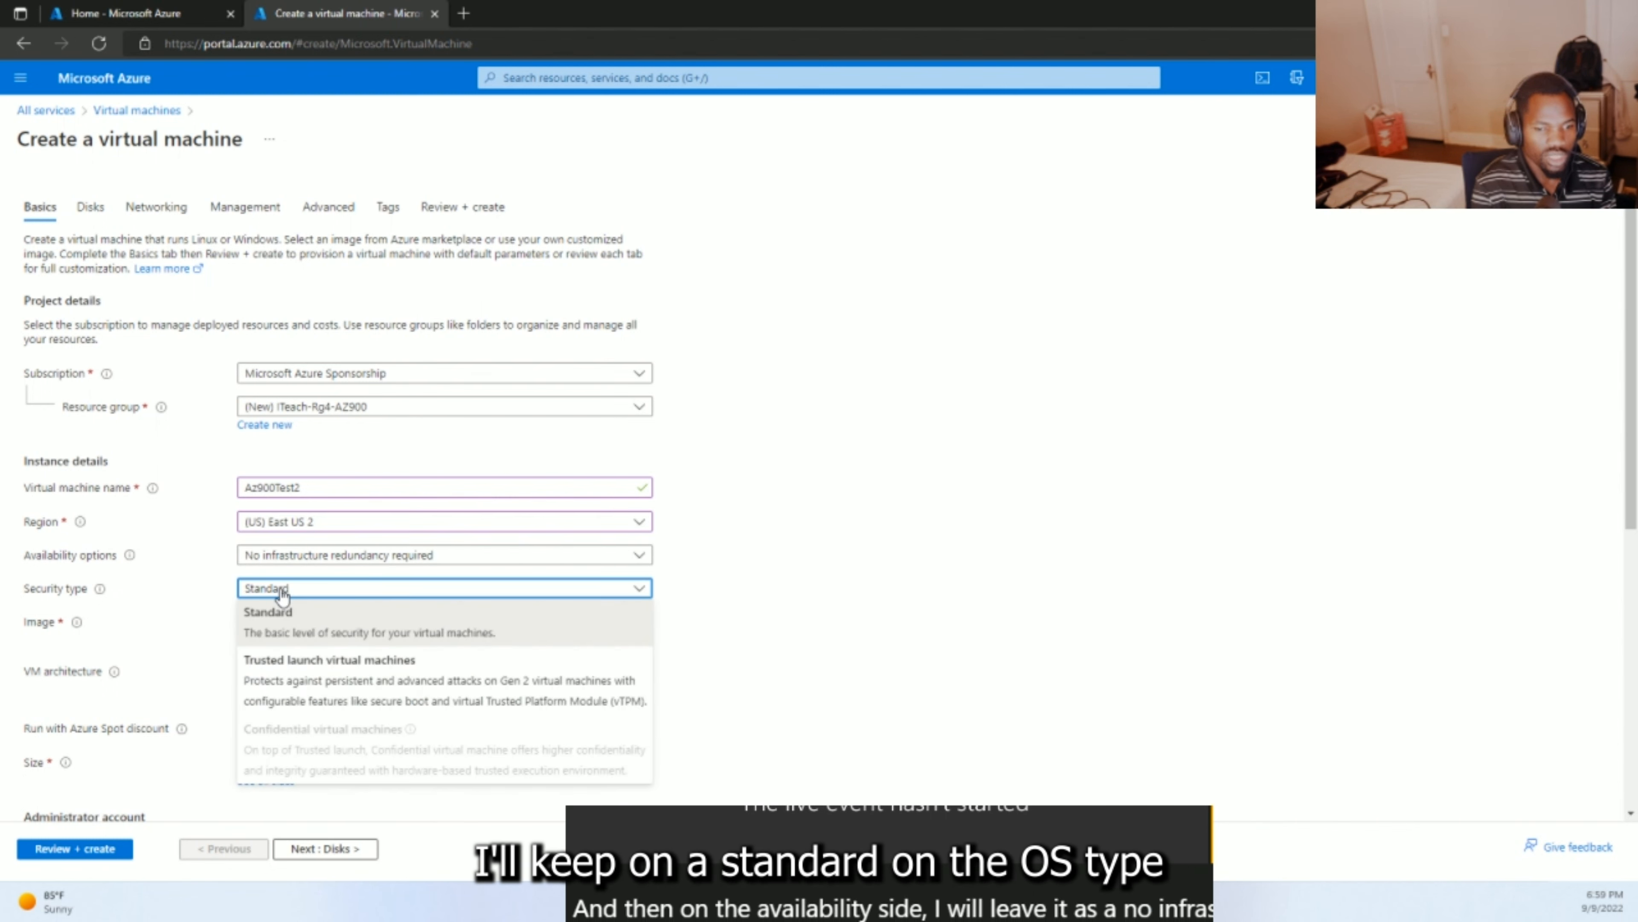
- Keep Standard security and select the Windows Server 2022 Datacenter: Azure Edition - Gen2 image
{"action": "left_click", "coordinate": [282, 593]}
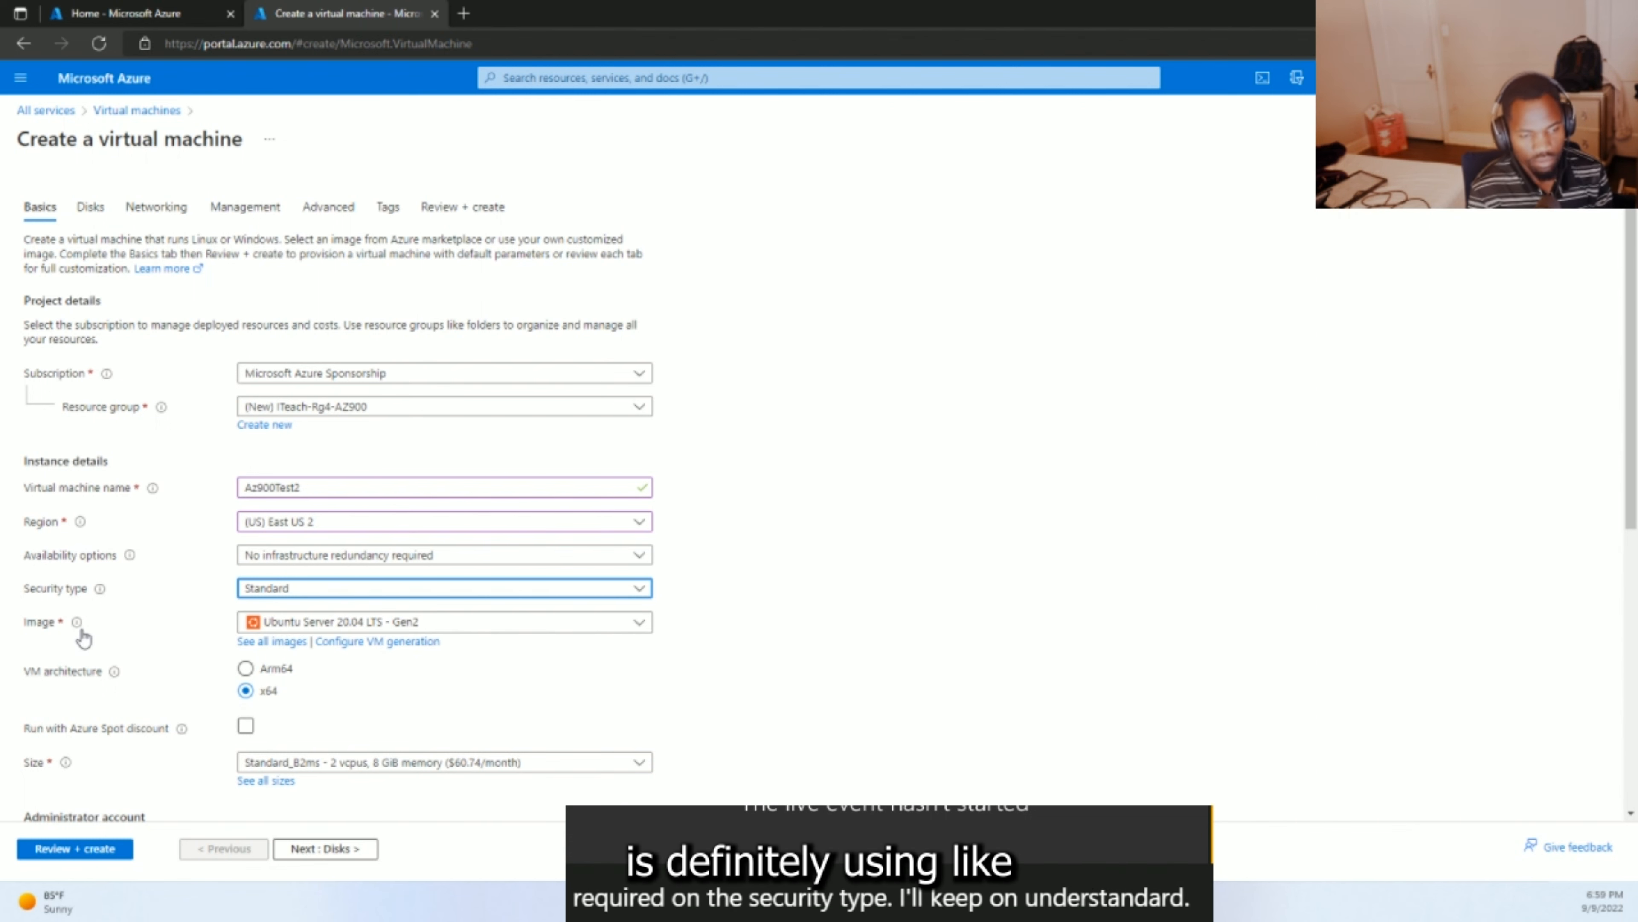
{"action": "mouse_move", "coordinate": [78, 627]}
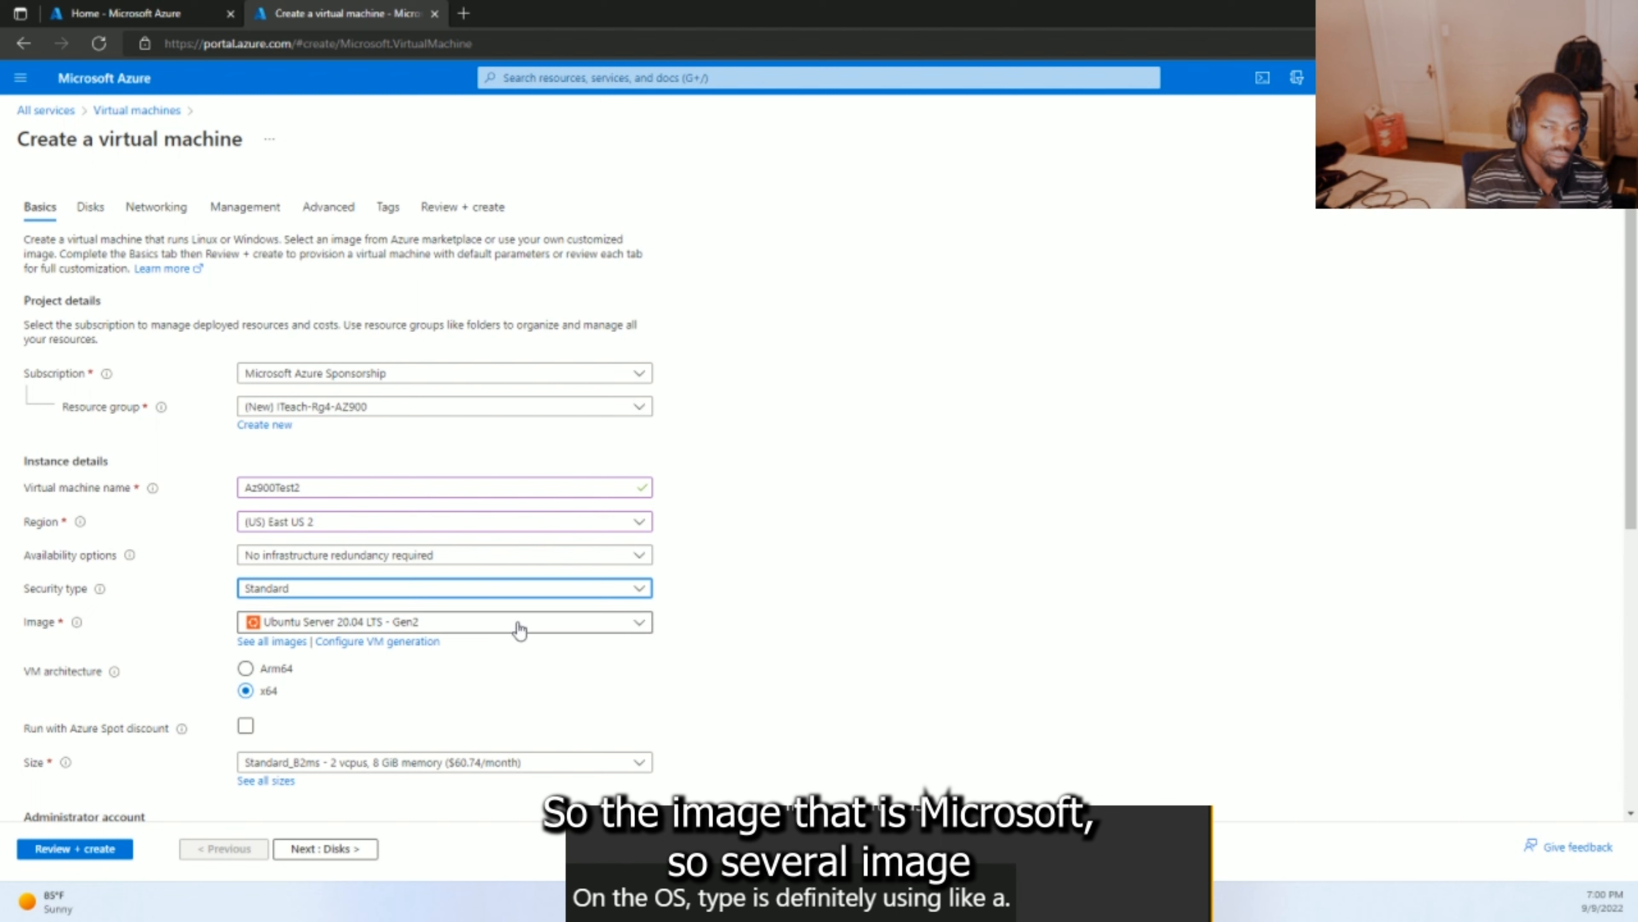
{"action": "left_click", "coordinate": [589, 628]}
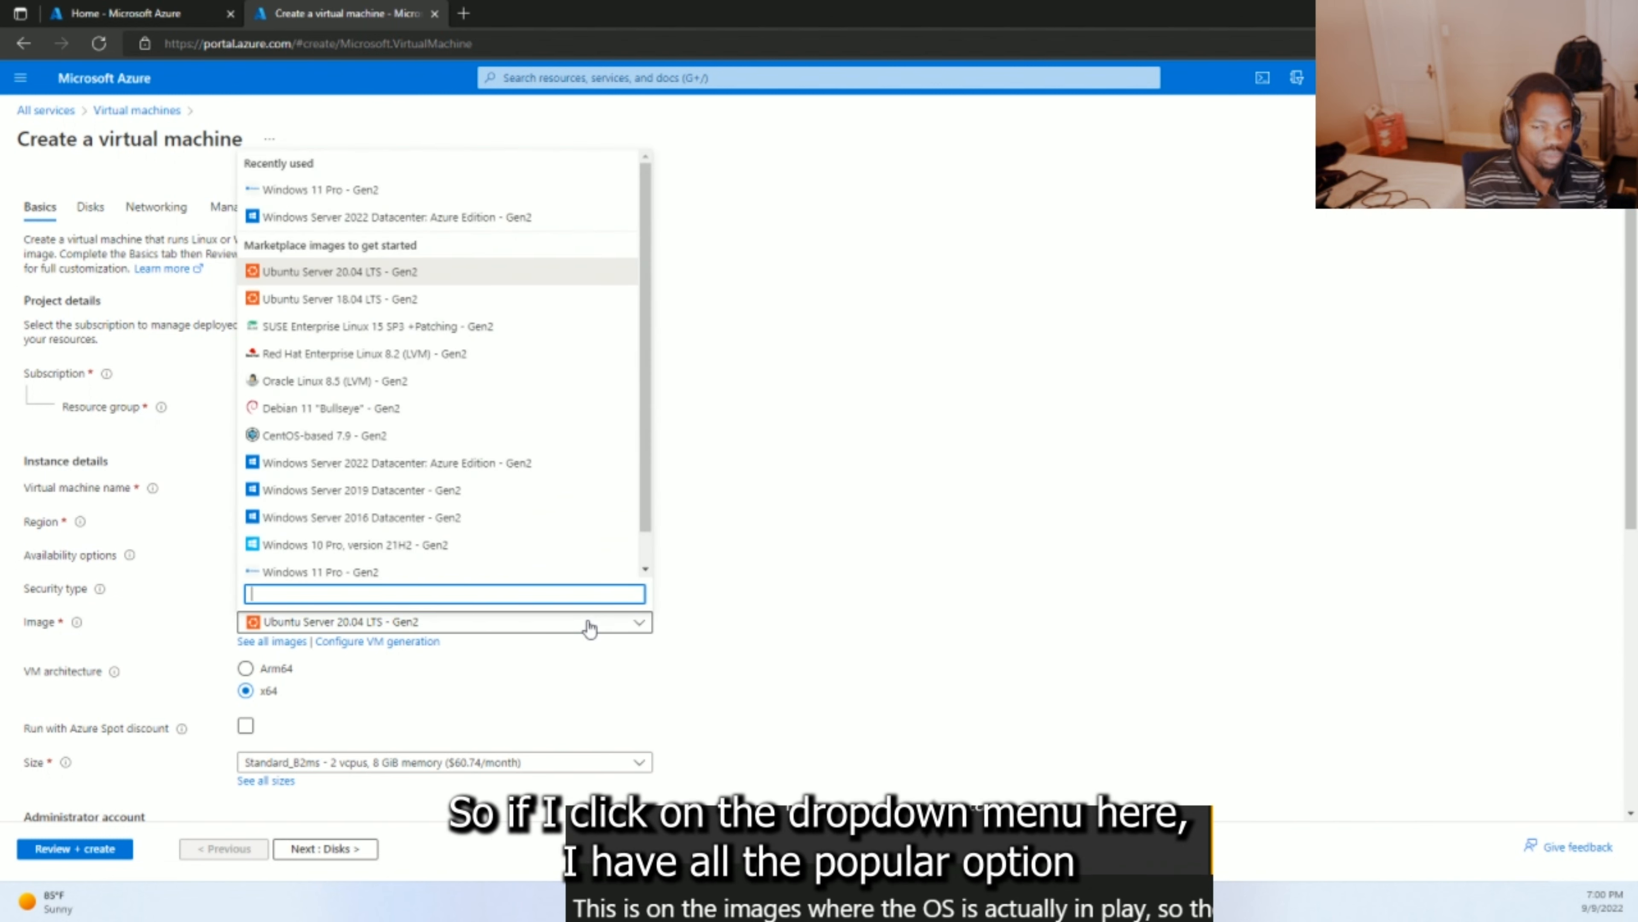
{"action": "left_click", "coordinate": [412, 220]}
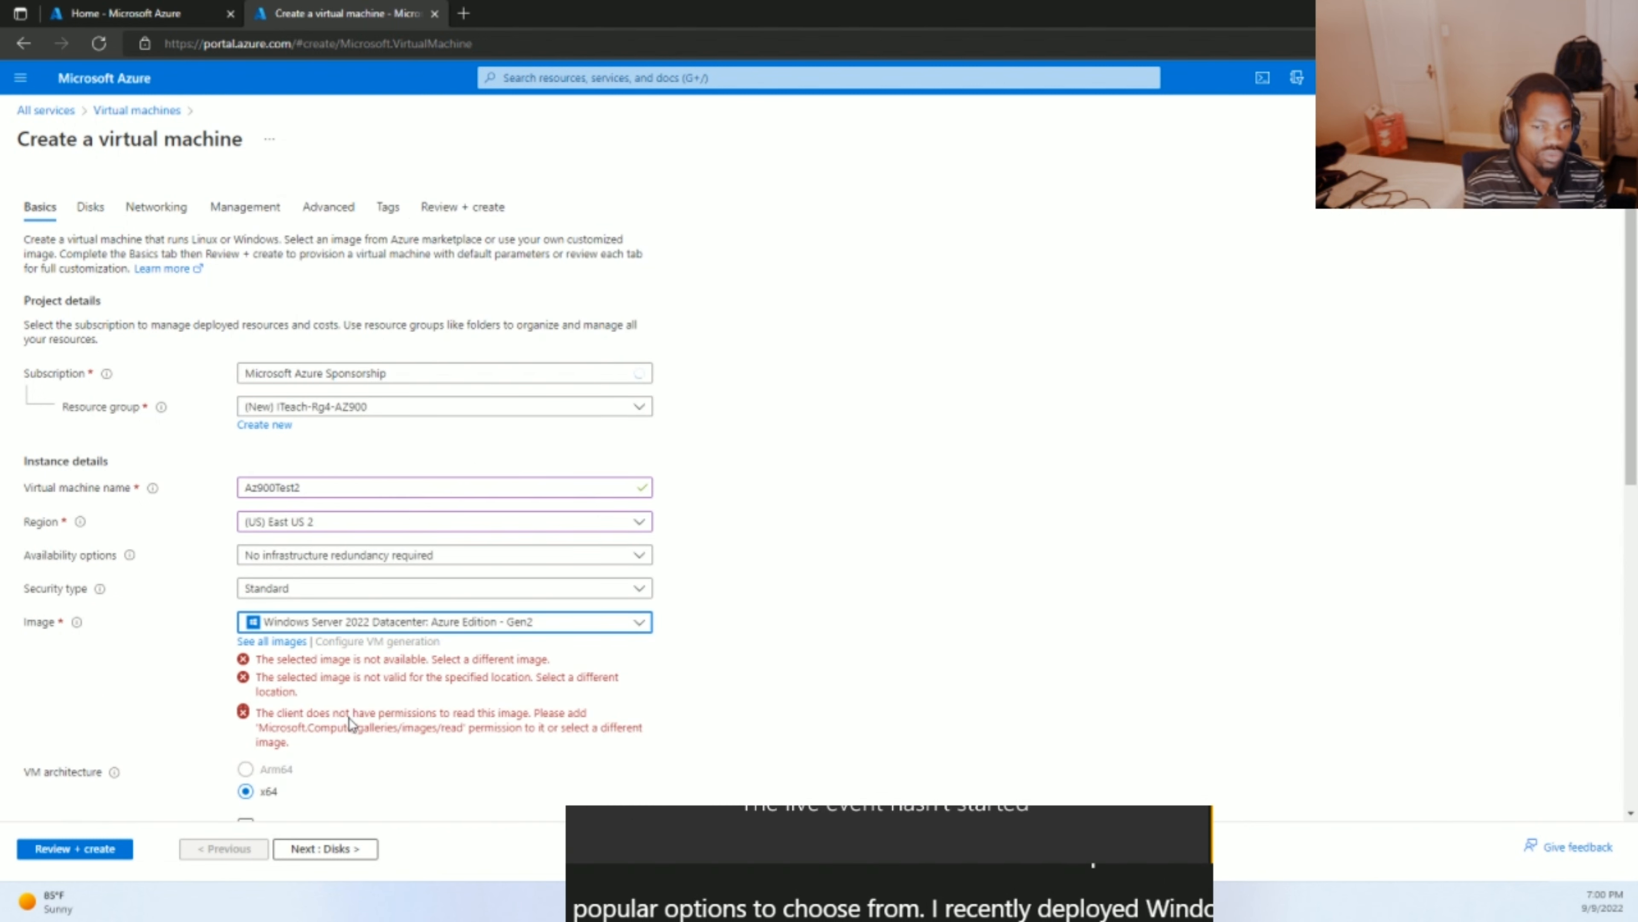
{"action": "scroll", "coordinate": [348, 717], "scroll_direction": "down", "scroll_amount": 3}
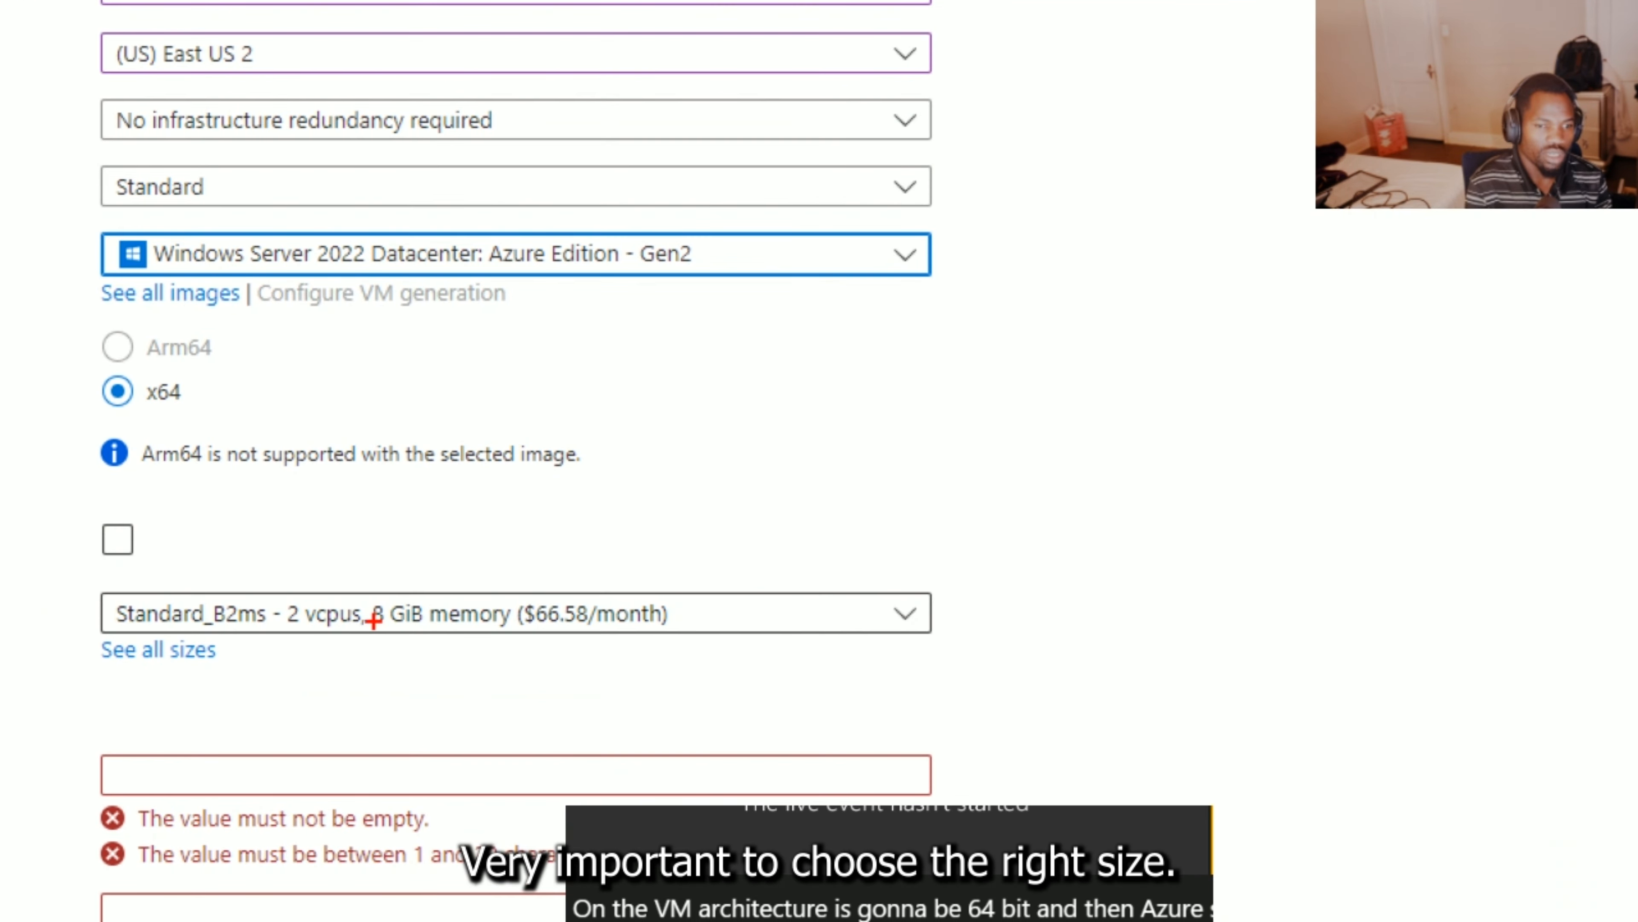
{"action": "mouse_move", "coordinate": [510, 546]}
{"action": "left_mouse_down"}
{"action": "mouse_move", "coordinate": [196, 568]}
{"action": "mouse_move", "coordinate": [45, 604]}
{"action": "mouse_move", "coordinate": [439, 674]}
{"action": "mouse_move", "coordinate": [1012, 615]}
{"action": "mouse_move", "coordinate": [1046, 584]}
{"action": "mouse_move", "coordinate": [689, 510]}
{"action": "mouse_move", "coordinate": [453, 568]}
{"action": "mouse_move", "coordinate": [422, 546]}
{"action": "left_mouse_up"}
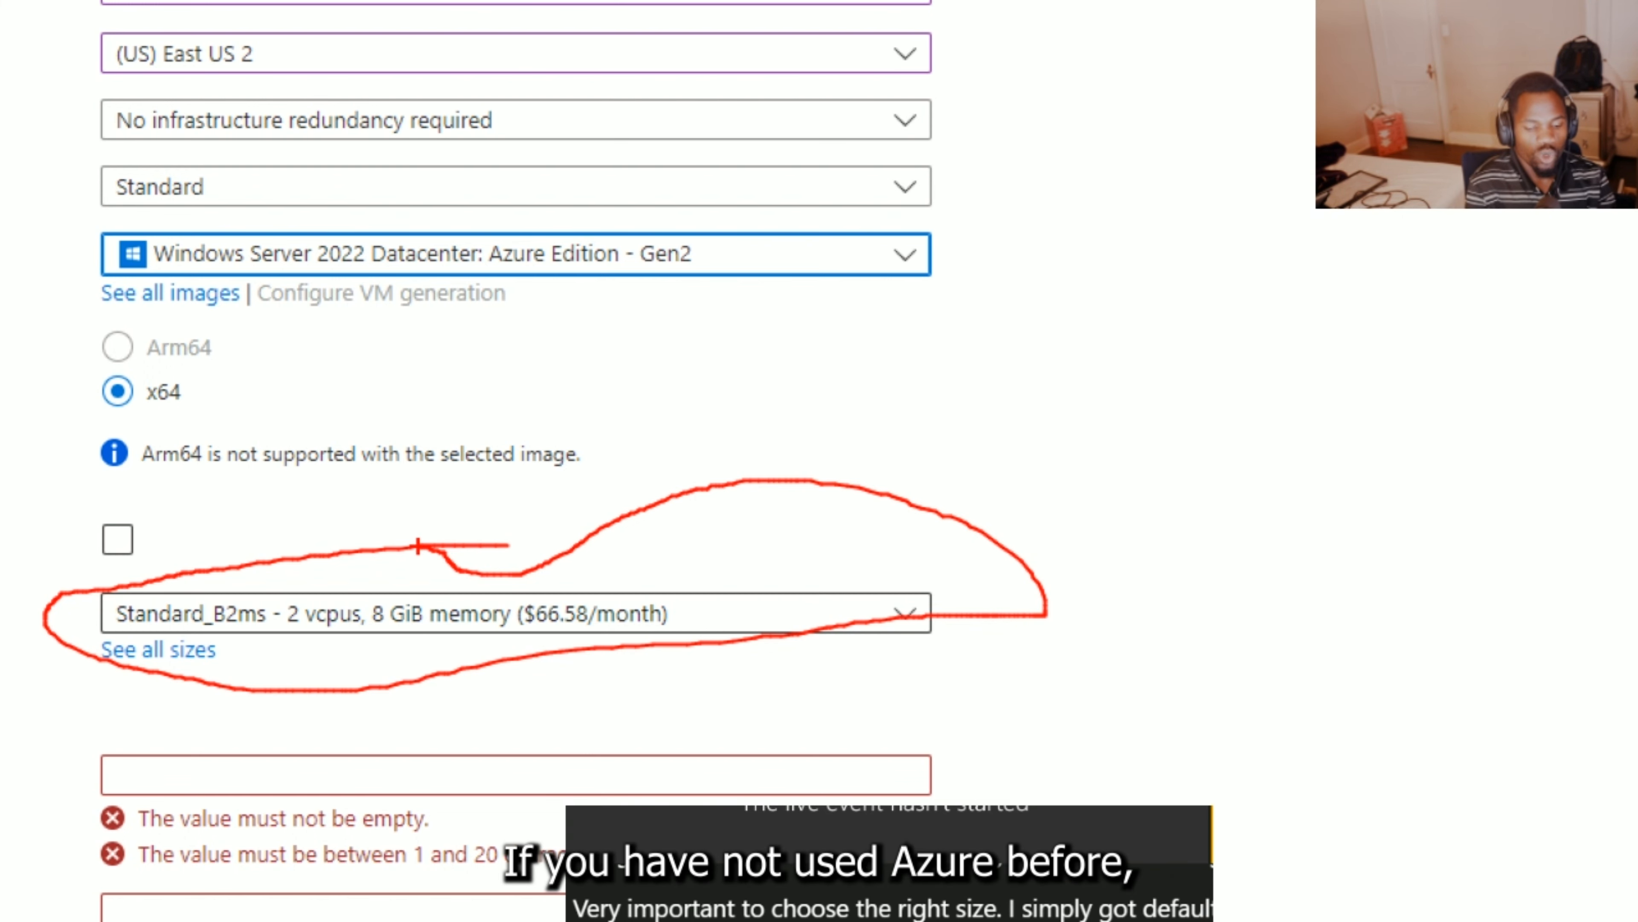
{"action": "key", "text": "Escape"}
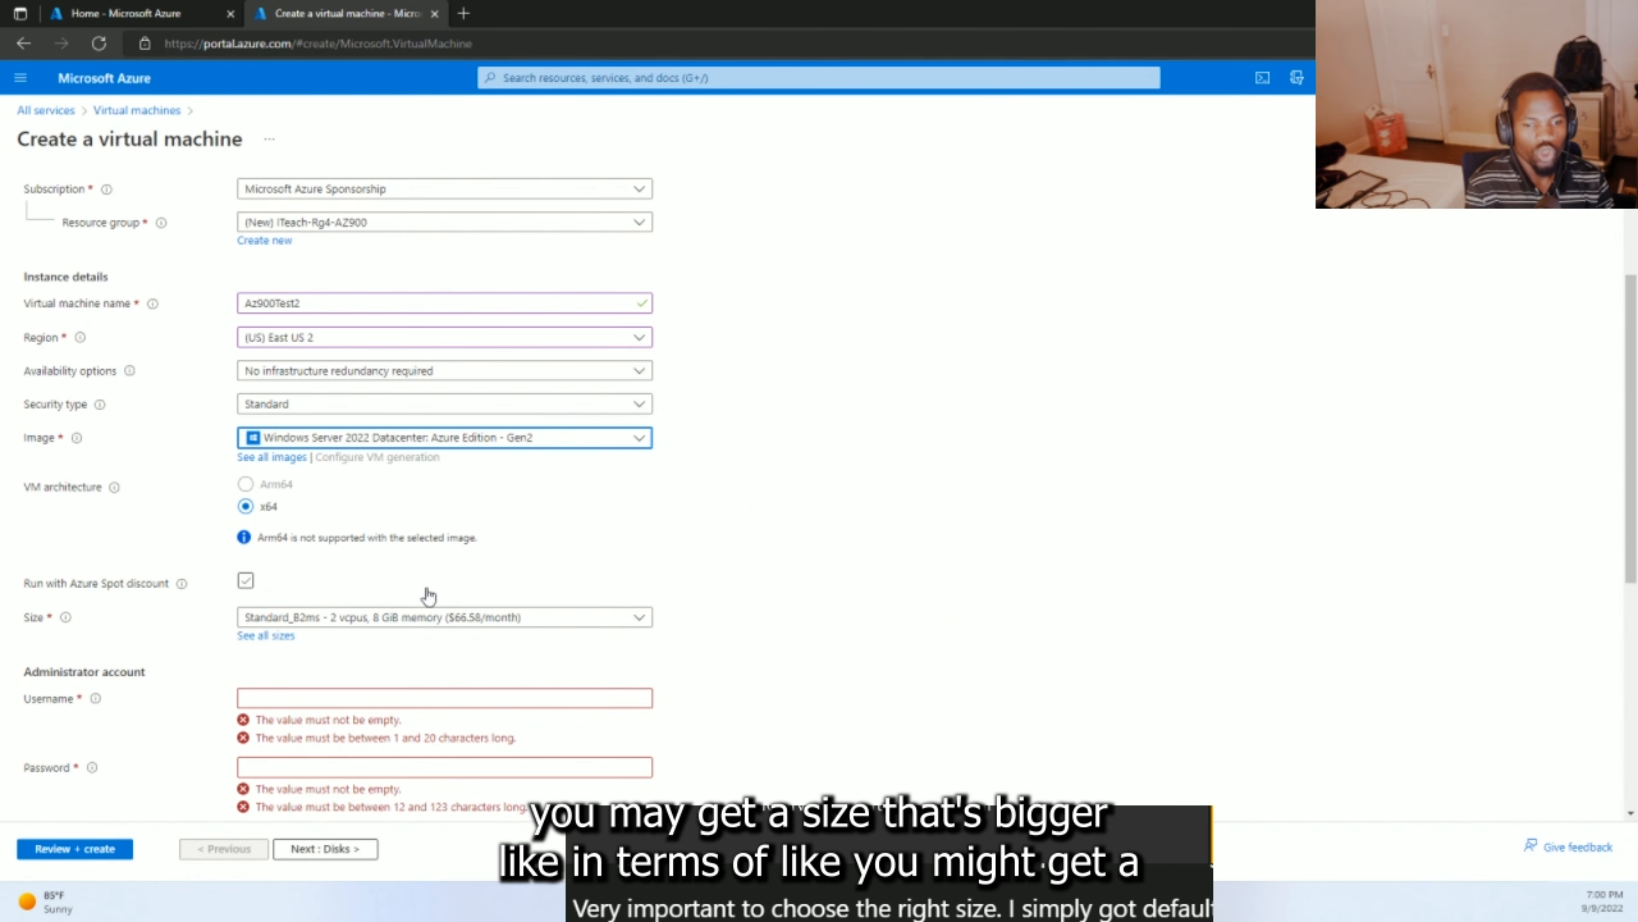
{"action": "left_click", "coordinate": [584, 621]}
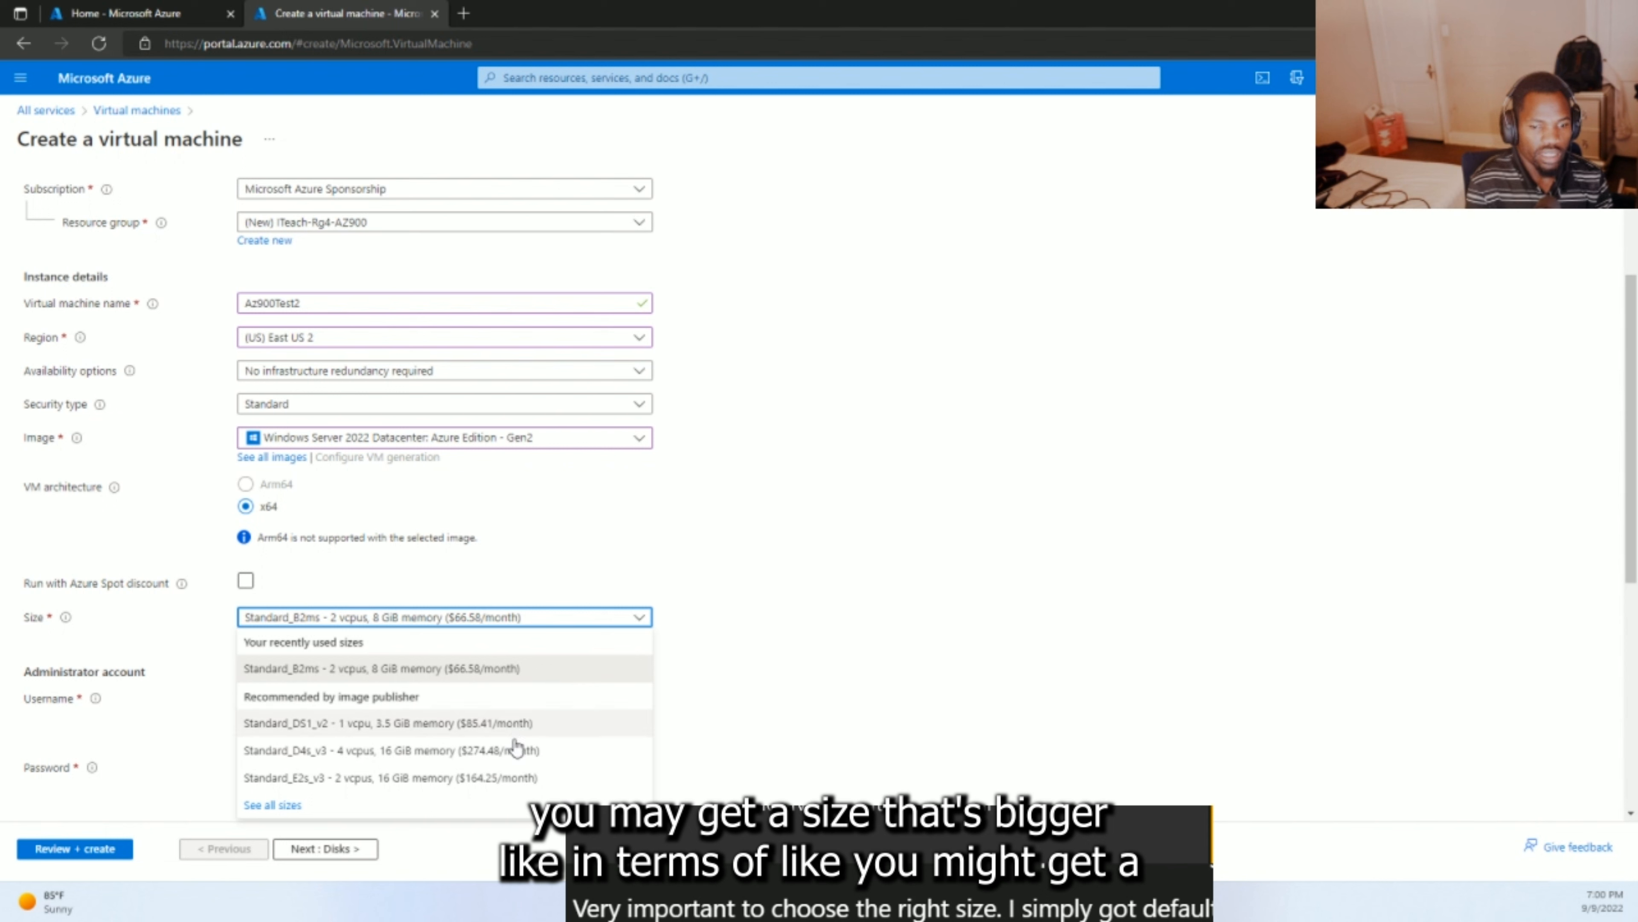
{"action": "left_click", "coordinate": [433, 750]}
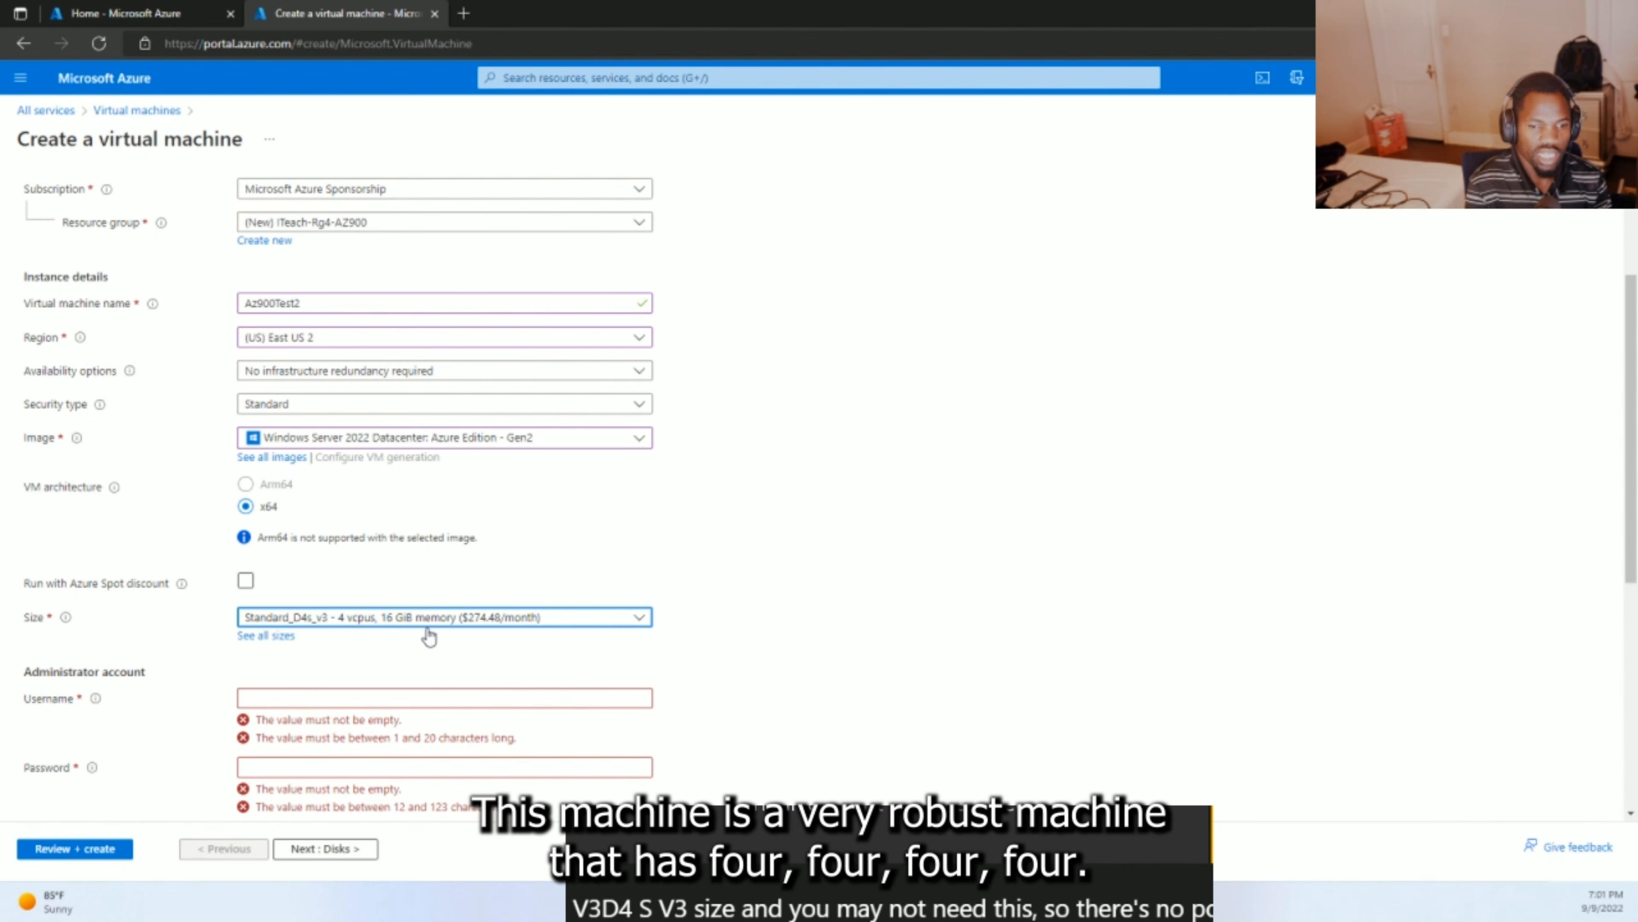
{"action": "left_click", "coordinate": [382, 629]}
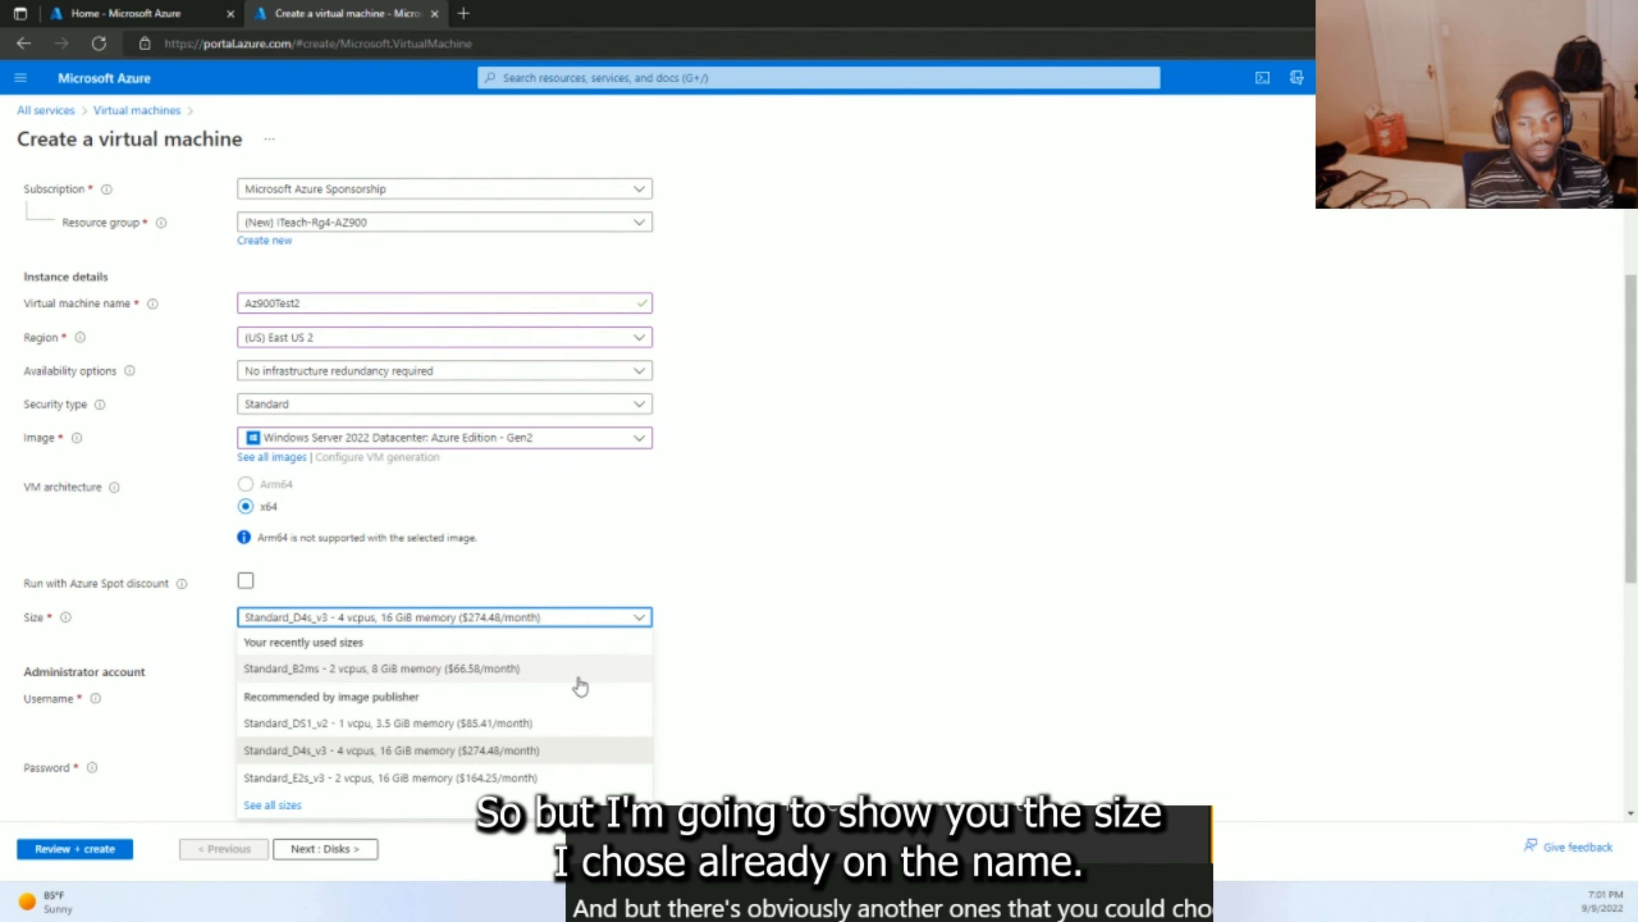
{"action": "left_click", "coordinate": [463, 671]}
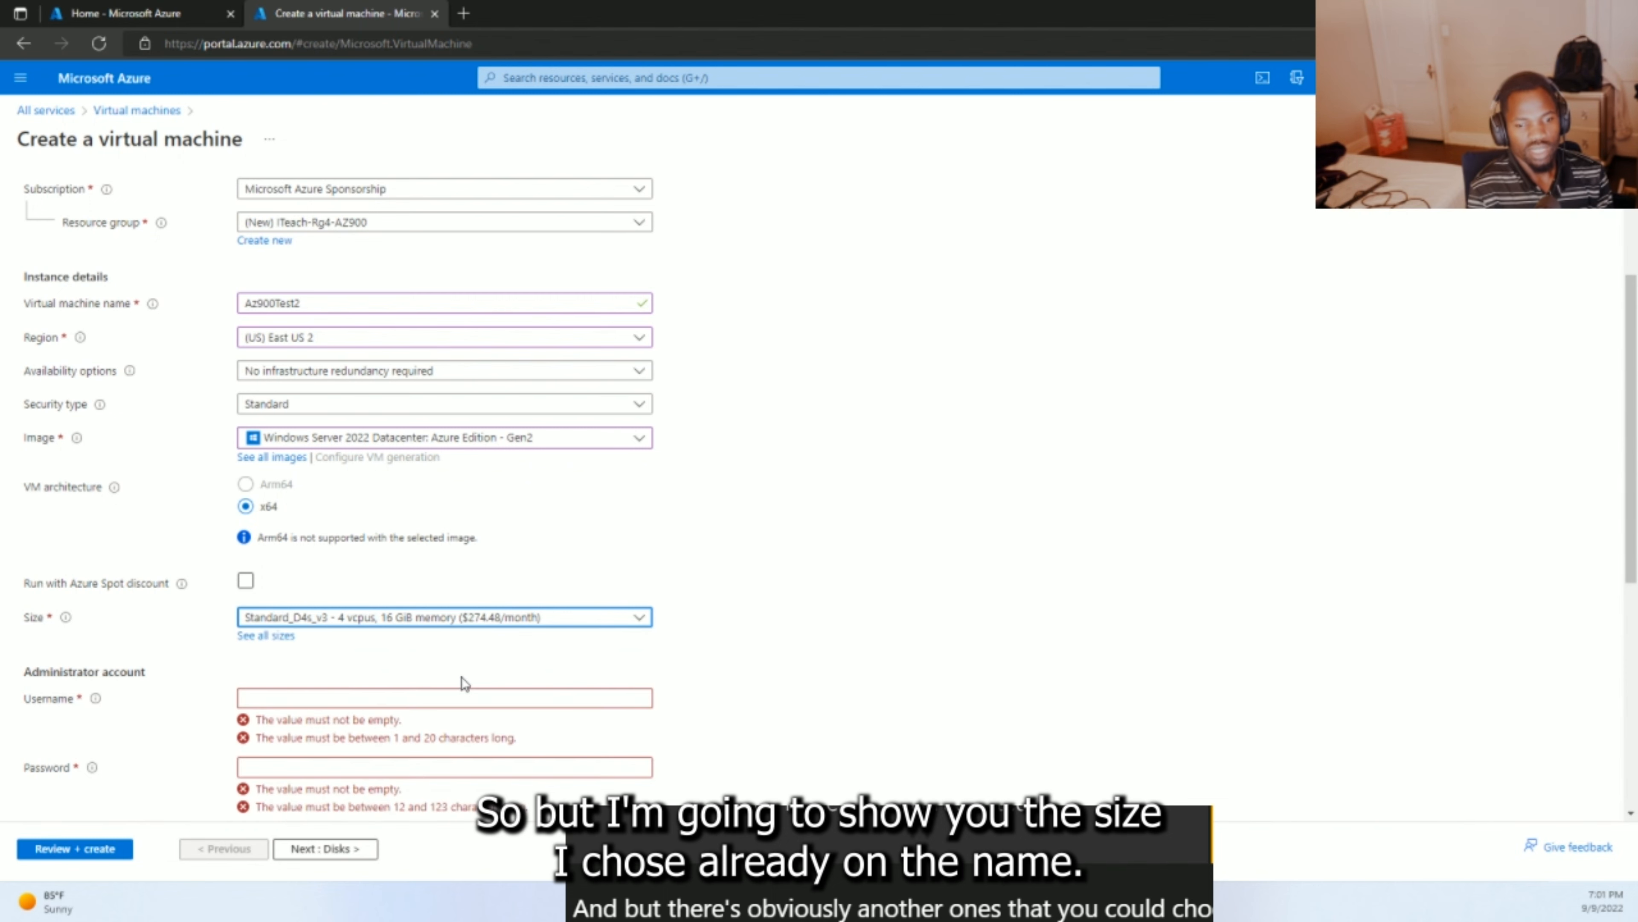
{"action": "left_click", "coordinate": [369, 701]}
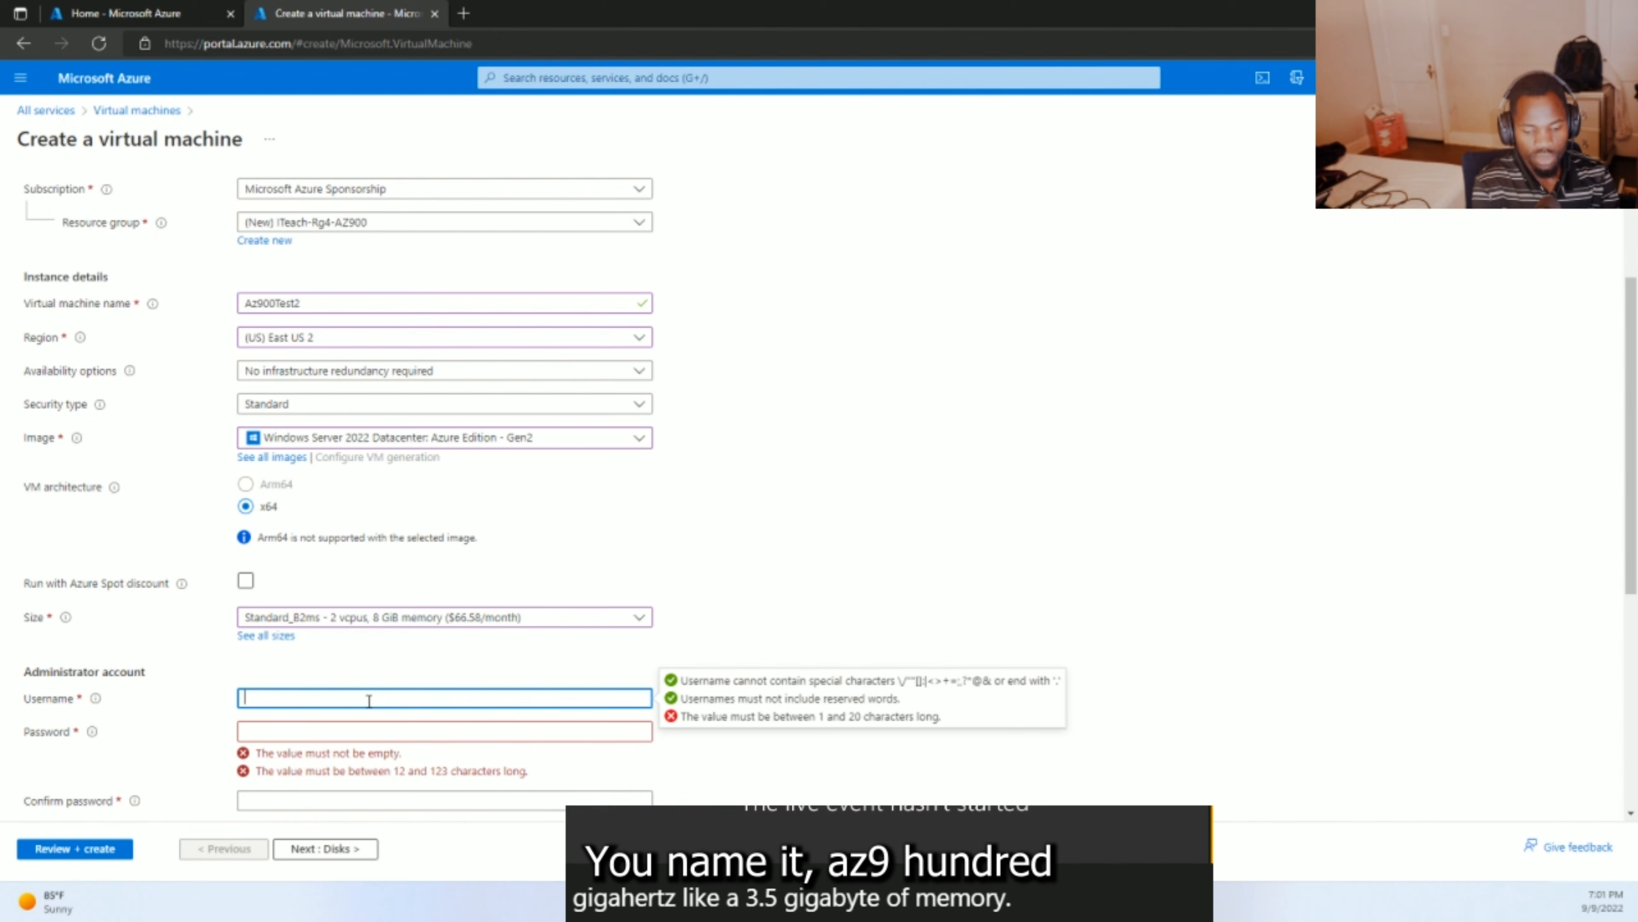
- Enter the administrator username and password, then confirm the password
{"action": "type", "text": "Az900"}
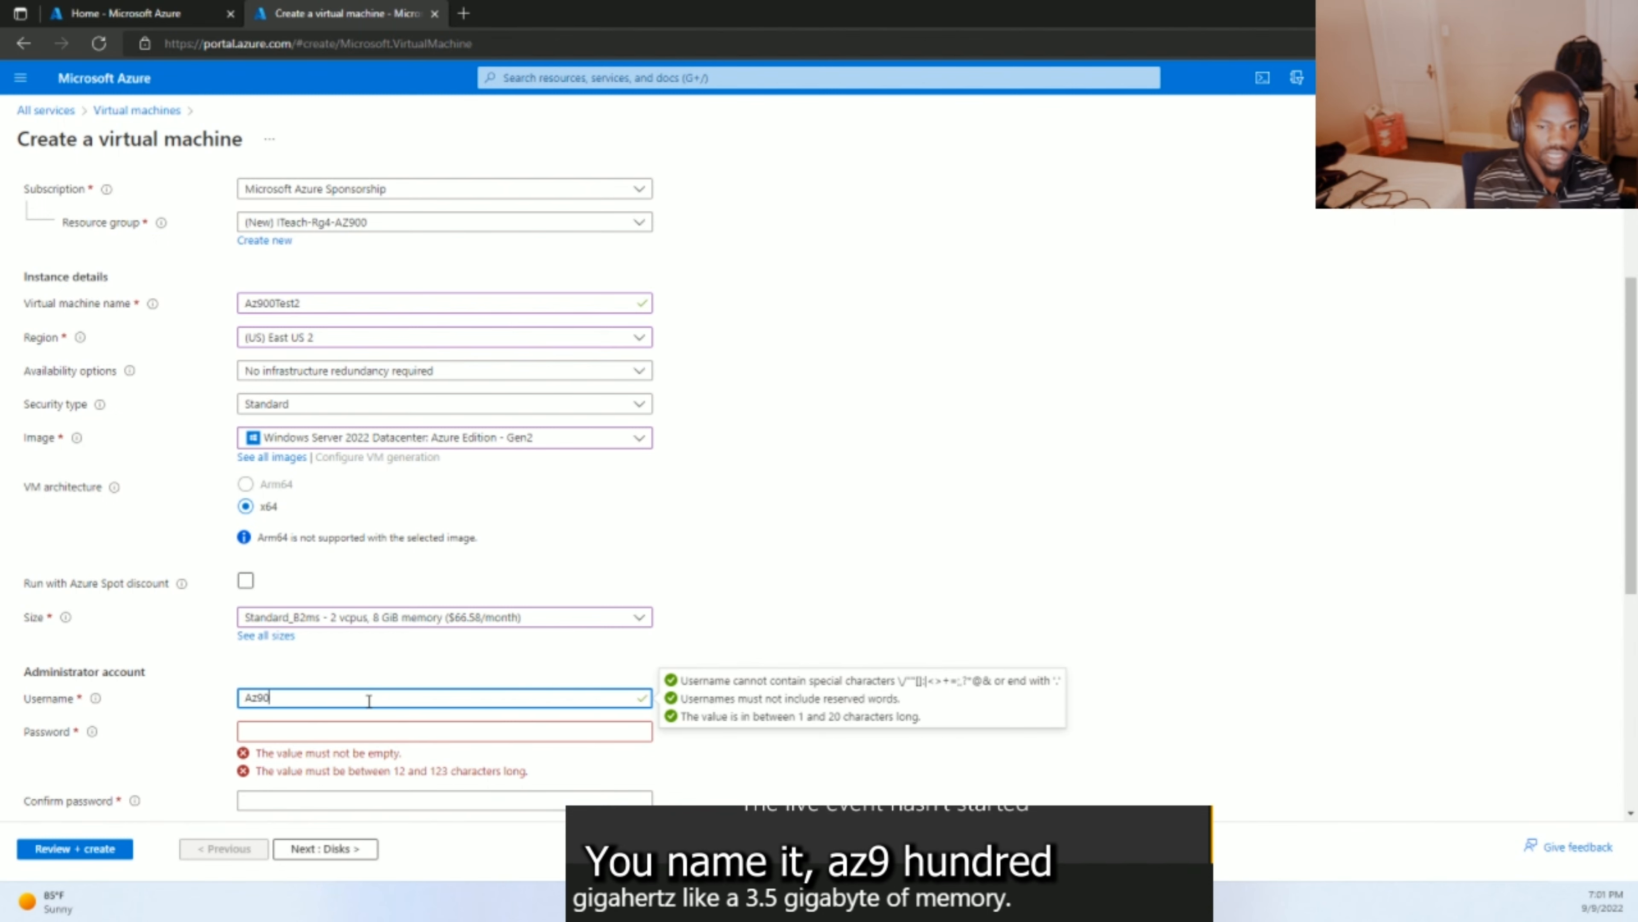
{"action": "left_click", "coordinate": [331, 725]}
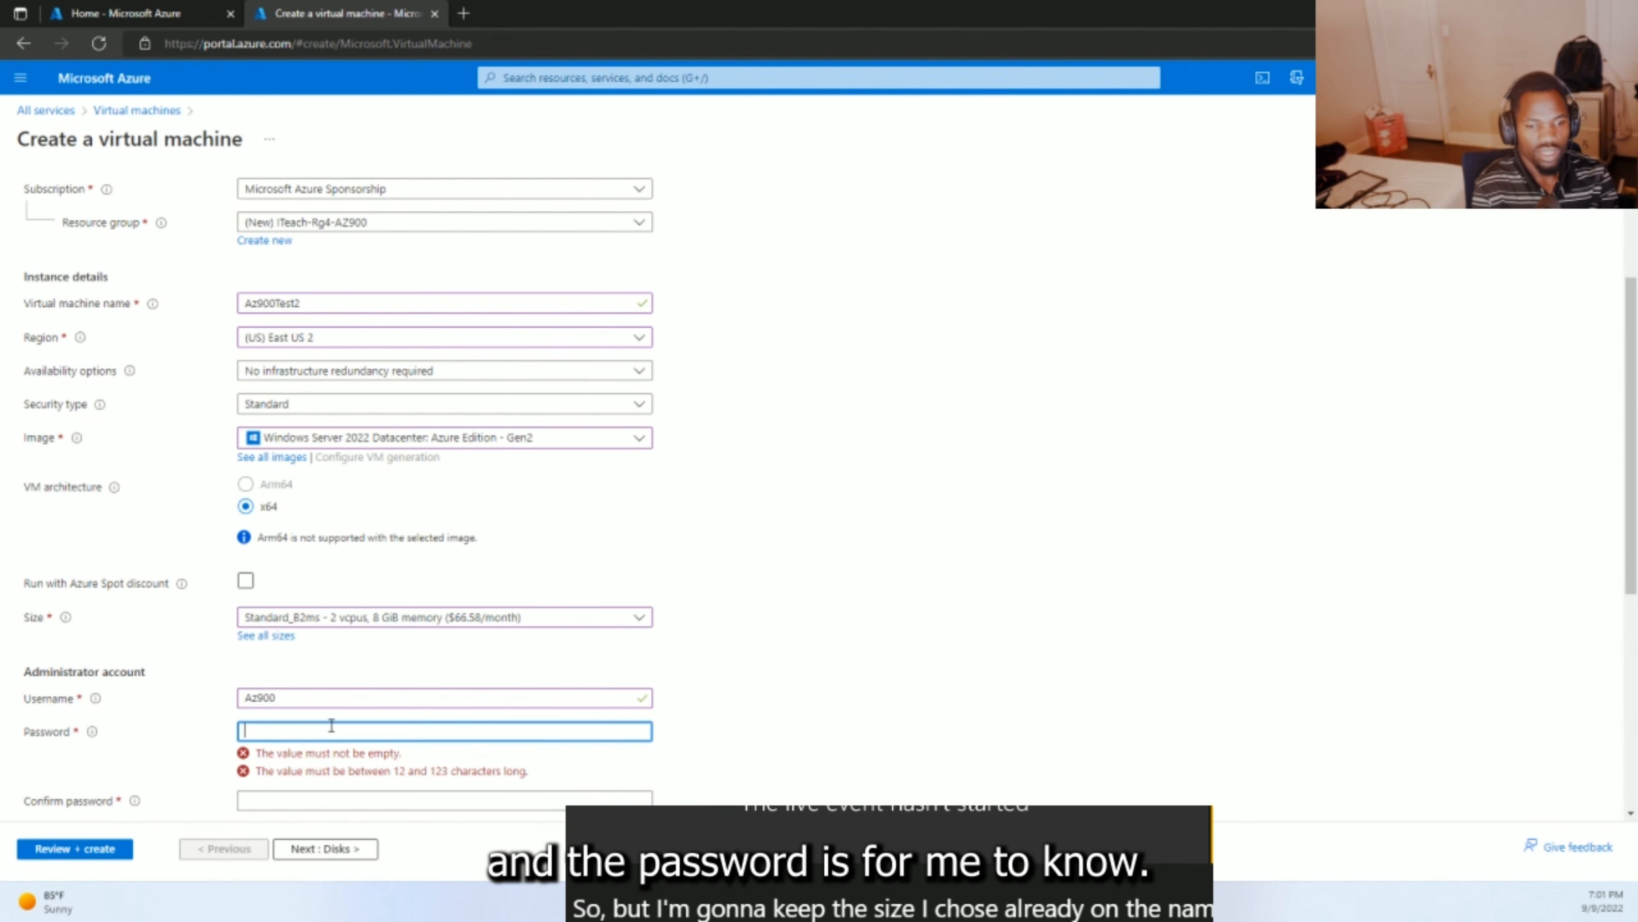
{"action": "type", "text": "Az"}
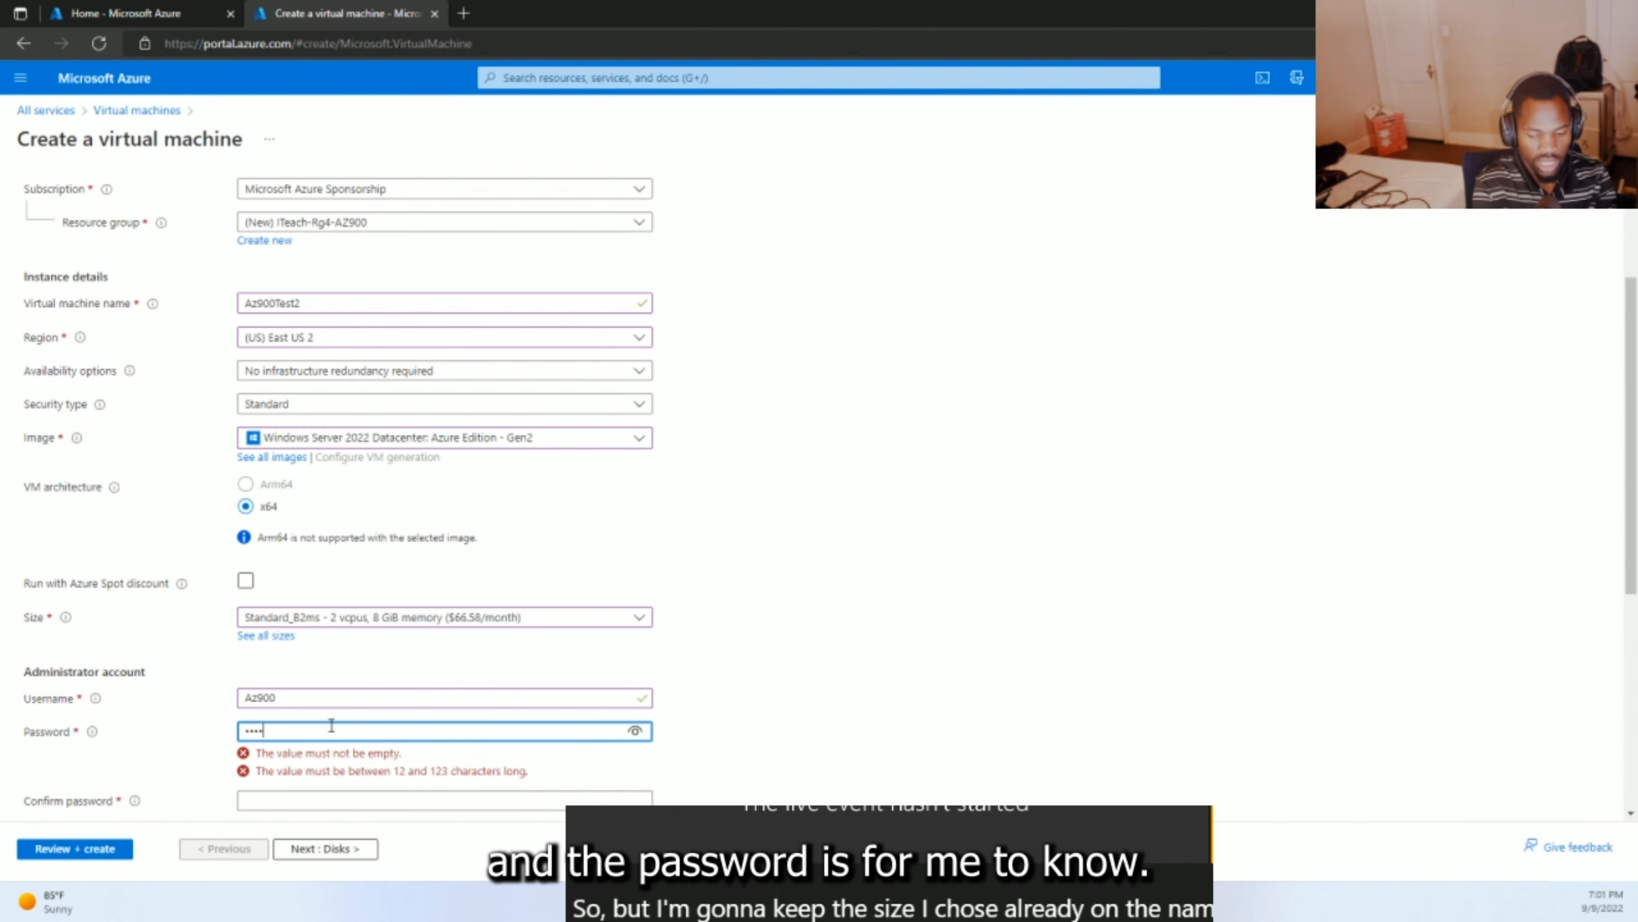
{"action": "type", "text": "xxxxxxxxxxxxxx"}
{"action": "scroll", "coordinate": [331, 725], "scroll_direction": "down", "scroll_amount": 1}
{"action": "left_click", "coordinate": [286, 687]}
{"action": "type", "text": "xxxxxxxxxxxxx"}
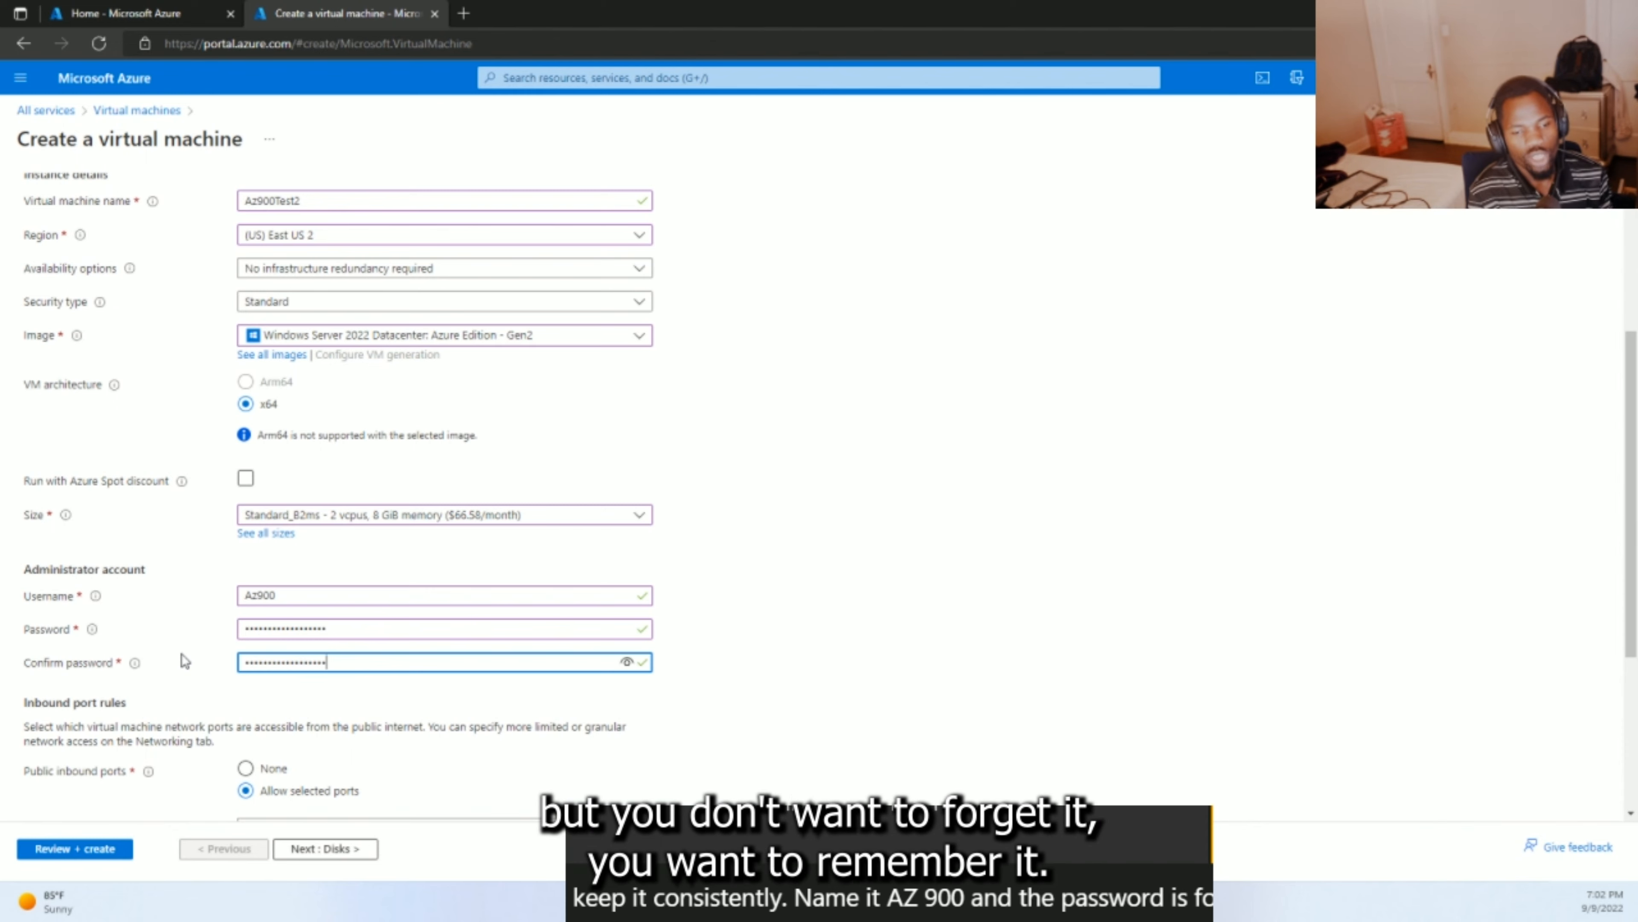
{"action": "scroll", "coordinate": [182, 653], "scroll_direction": "down", "scroll_amount": 1}
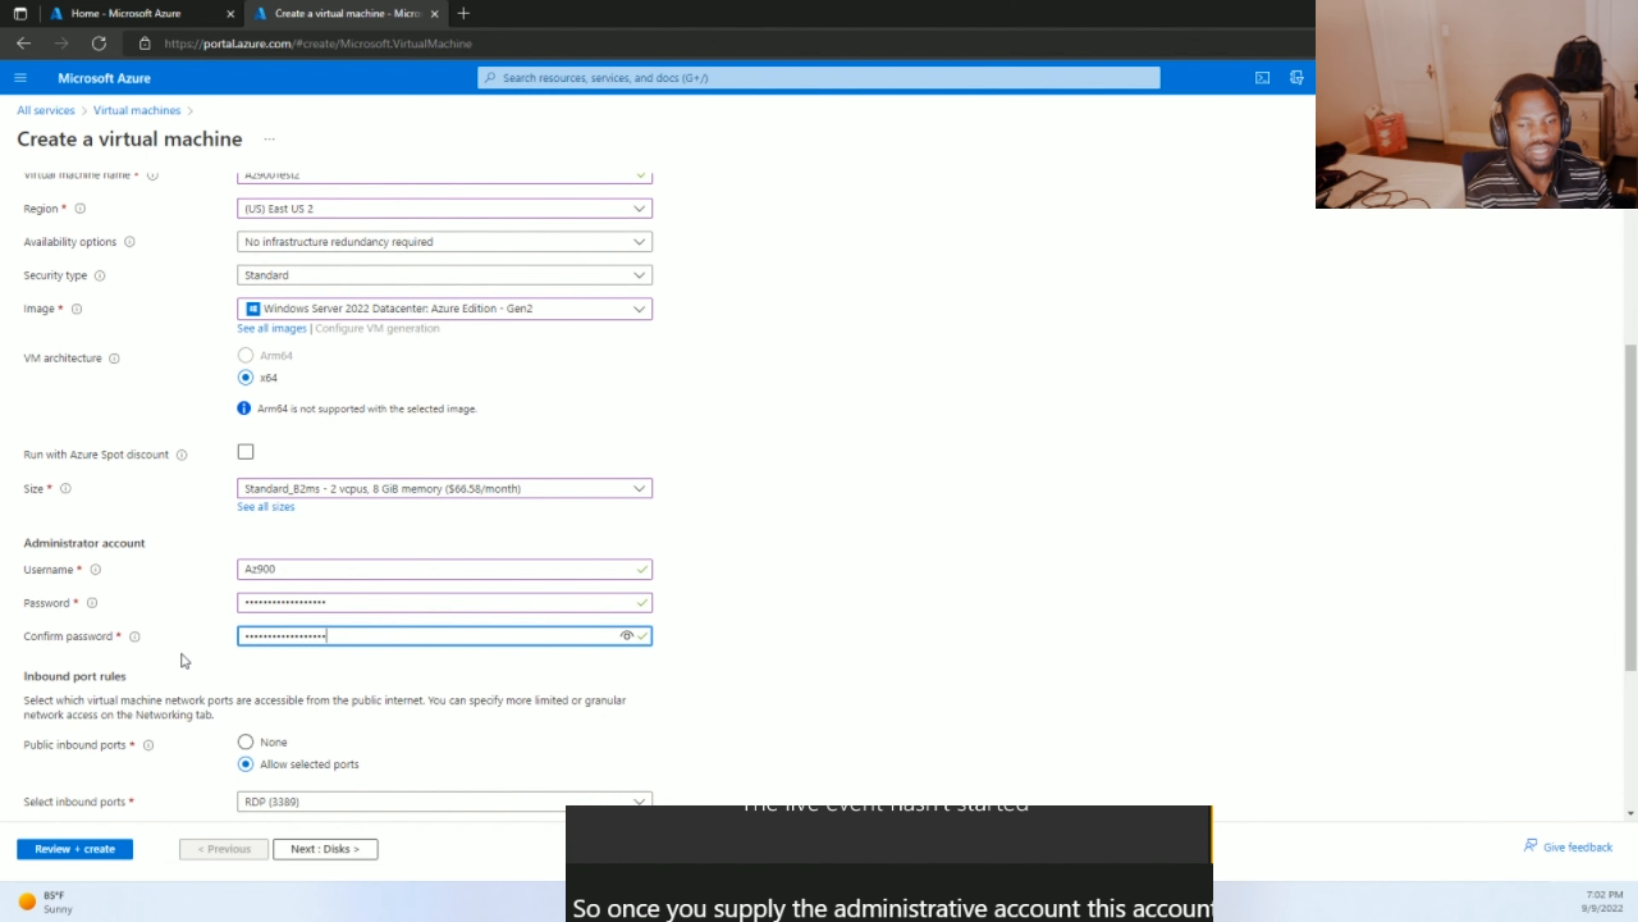
{"action": "scroll", "coordinate": [182, 653], "scroll_direction": "down", "scroll_amount": 1}
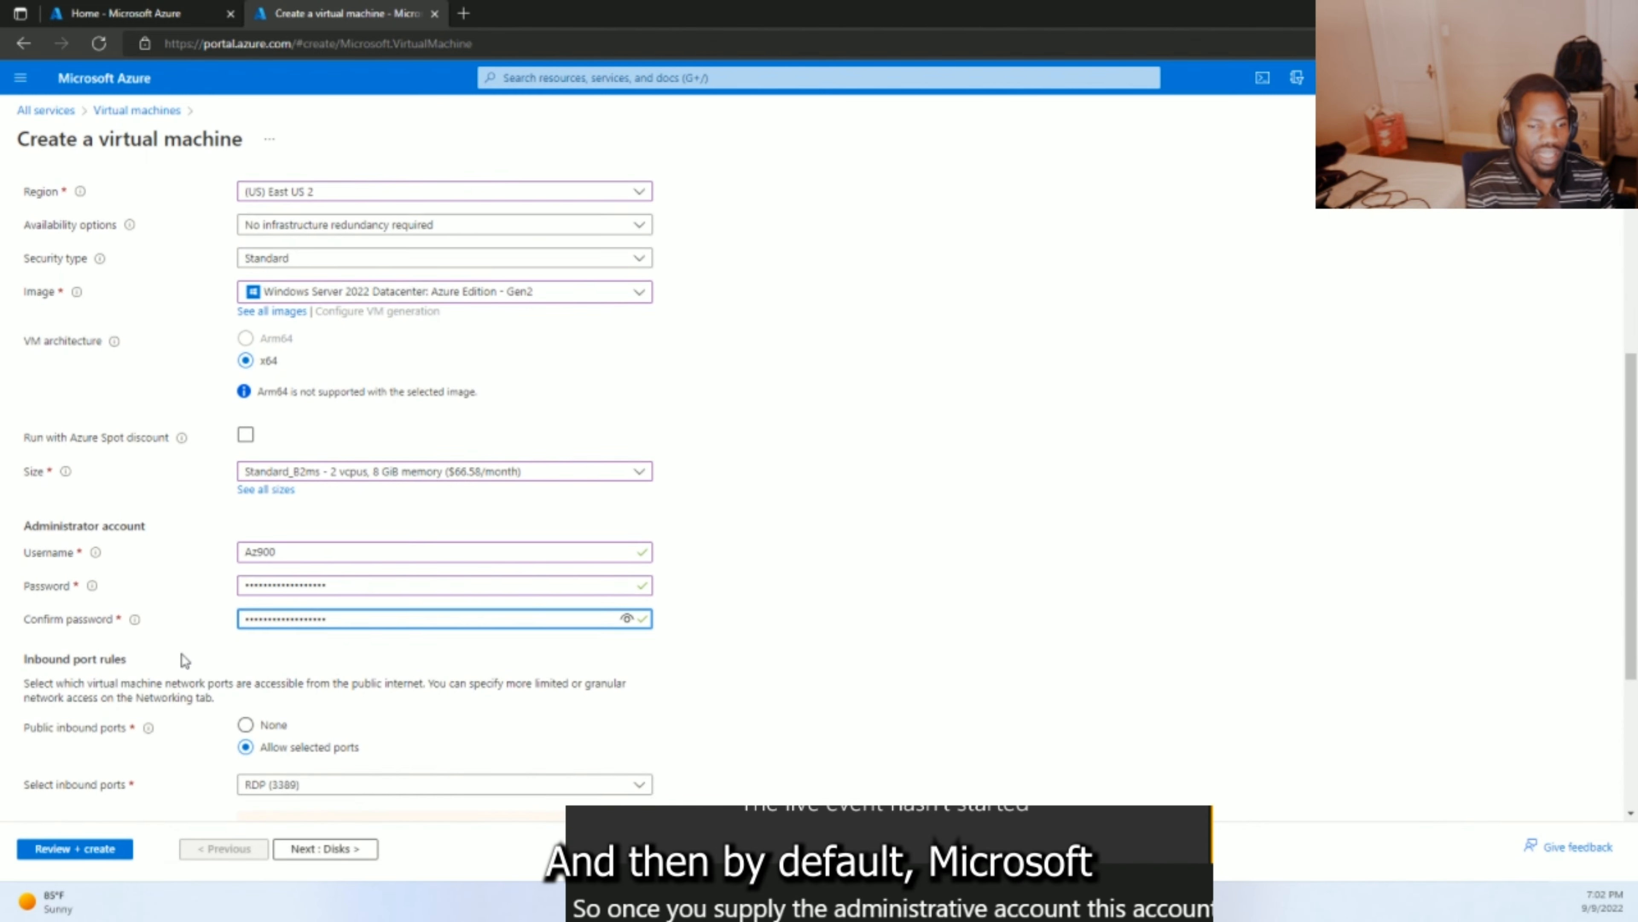
{"action": "scroll", "coordinate": [184, 658], "scroll_direction": "down", "scroll_amount": 3}
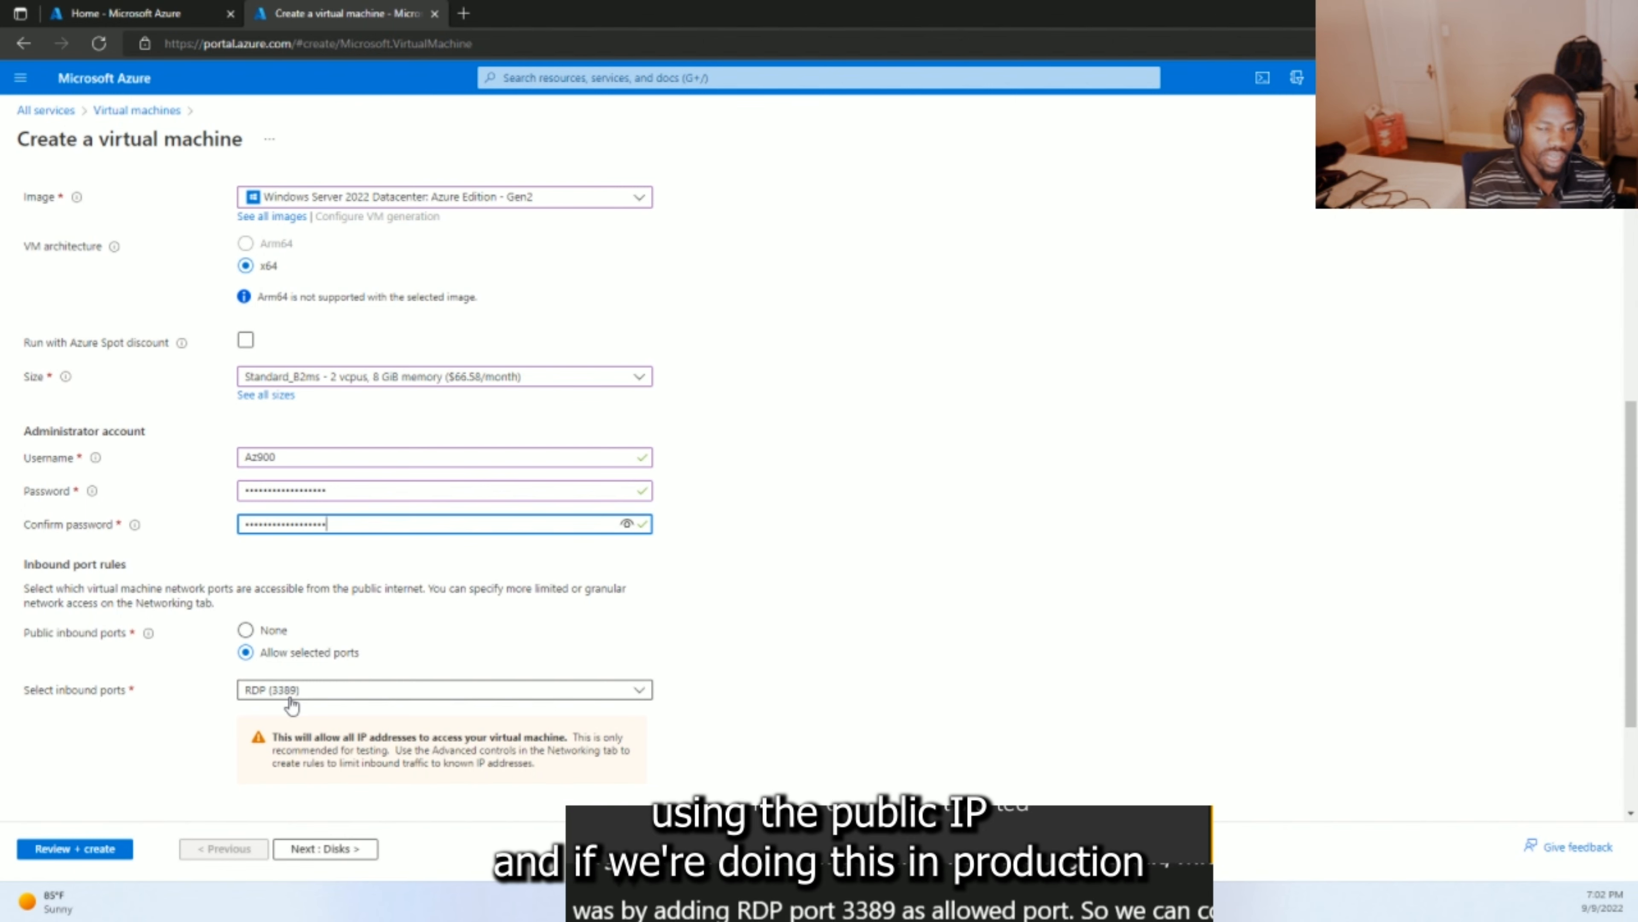
{"action": "scroll", "coordinate": [291, 705], "scroll_direction": "down", "scroll_amount": 1}
{"action": "scroll", "coordinate": [291, 706], "scroll_direction": "down", "scroll_amount": 1}
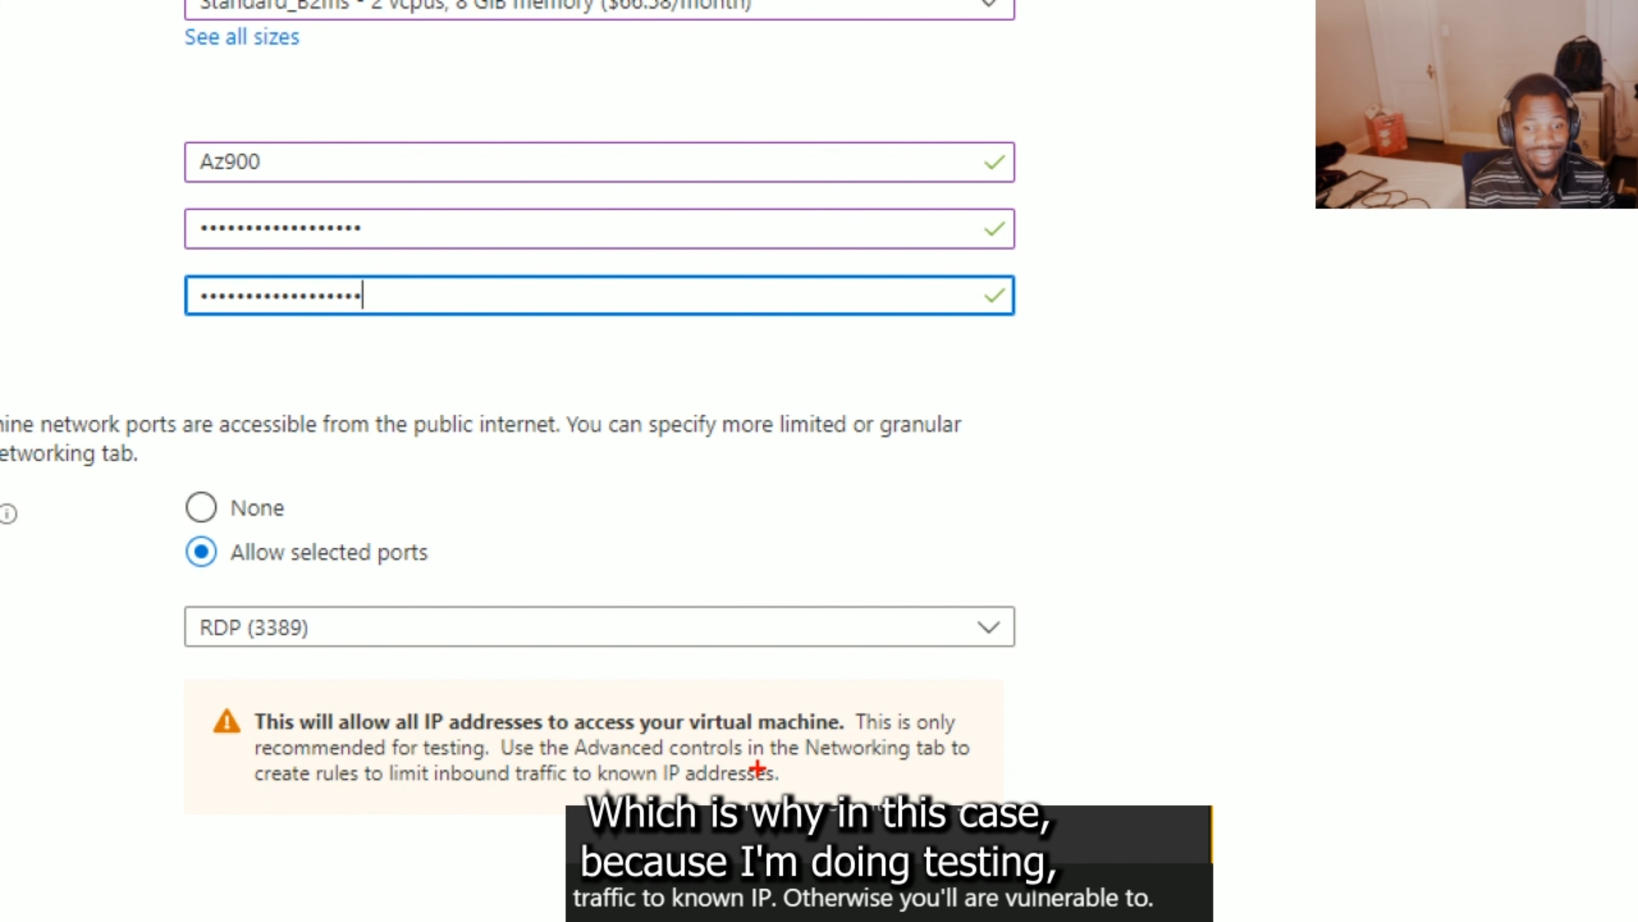
- Keep inbound RDP (3389) allowed and continue to the Disks step
{"action": "mouse_move", "coordinate": [627, 683]}
{"action": "left_mouse_down"}
{"action": "mouse_move", "coordinate": [93, 668]}
{"action": "mouse_move", "coordinate": [426, 810]}
{"action": "mouse_move", "coordinate": [891, 784]}
{"action": "mouse_move", "coordinate": [1032, 704]}
{"action": "mouse_move", "coordinate": [903, 668]}
{"action": "mouse_move", "coordinate": [590, 673]}
{"action": "left_mouse_up"}
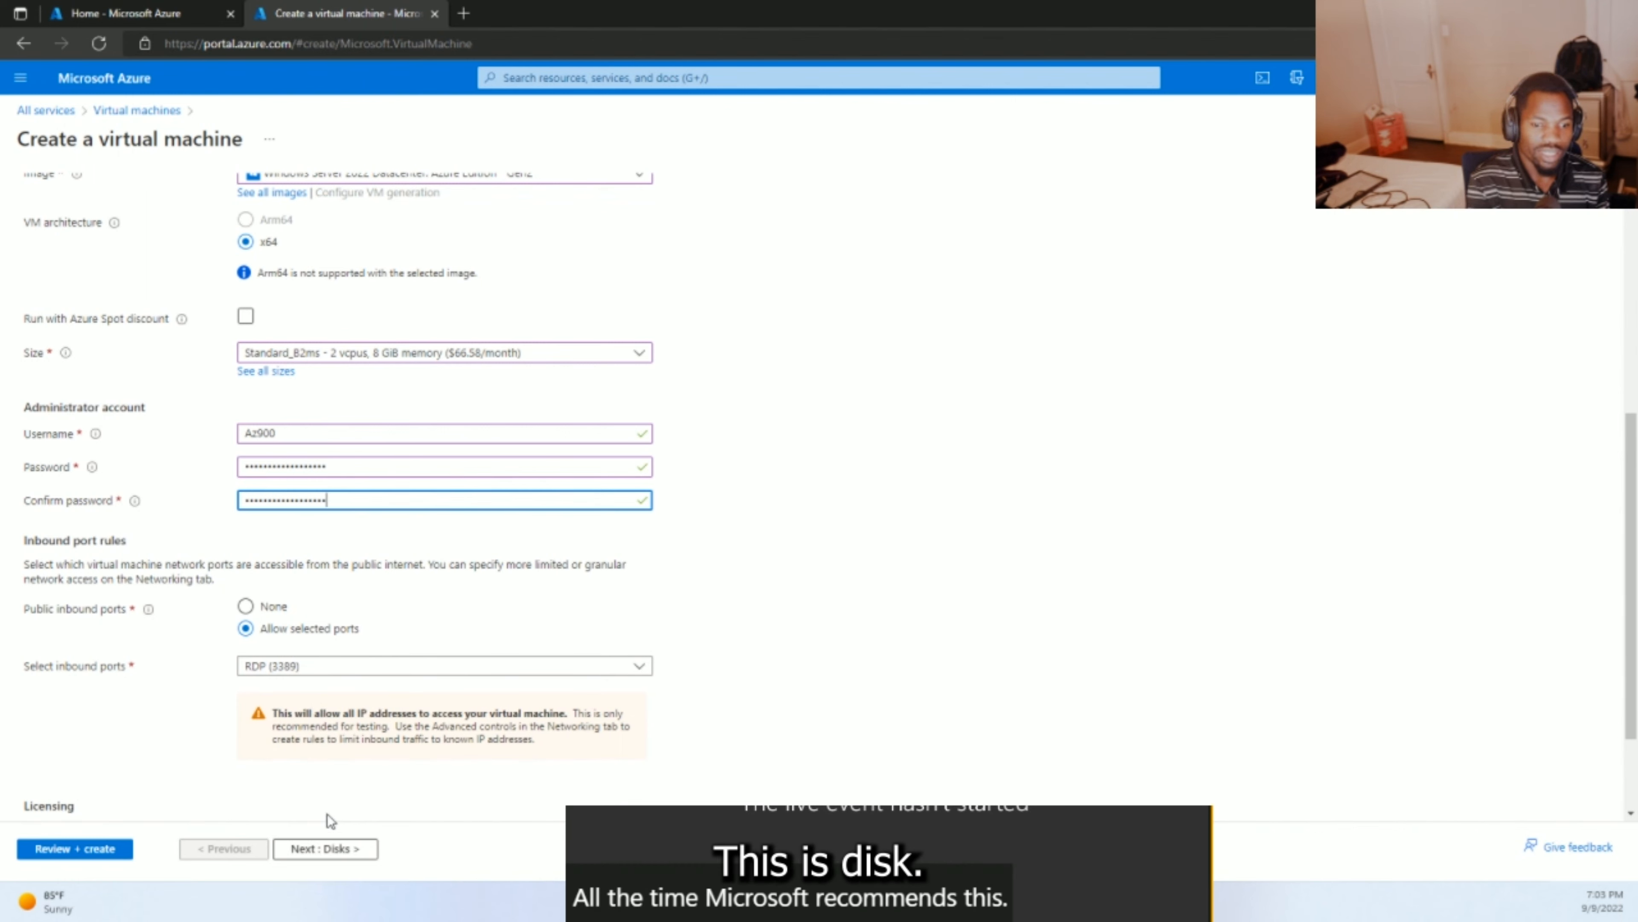
{"action": "left_click", "coordinate": [326, 848]}
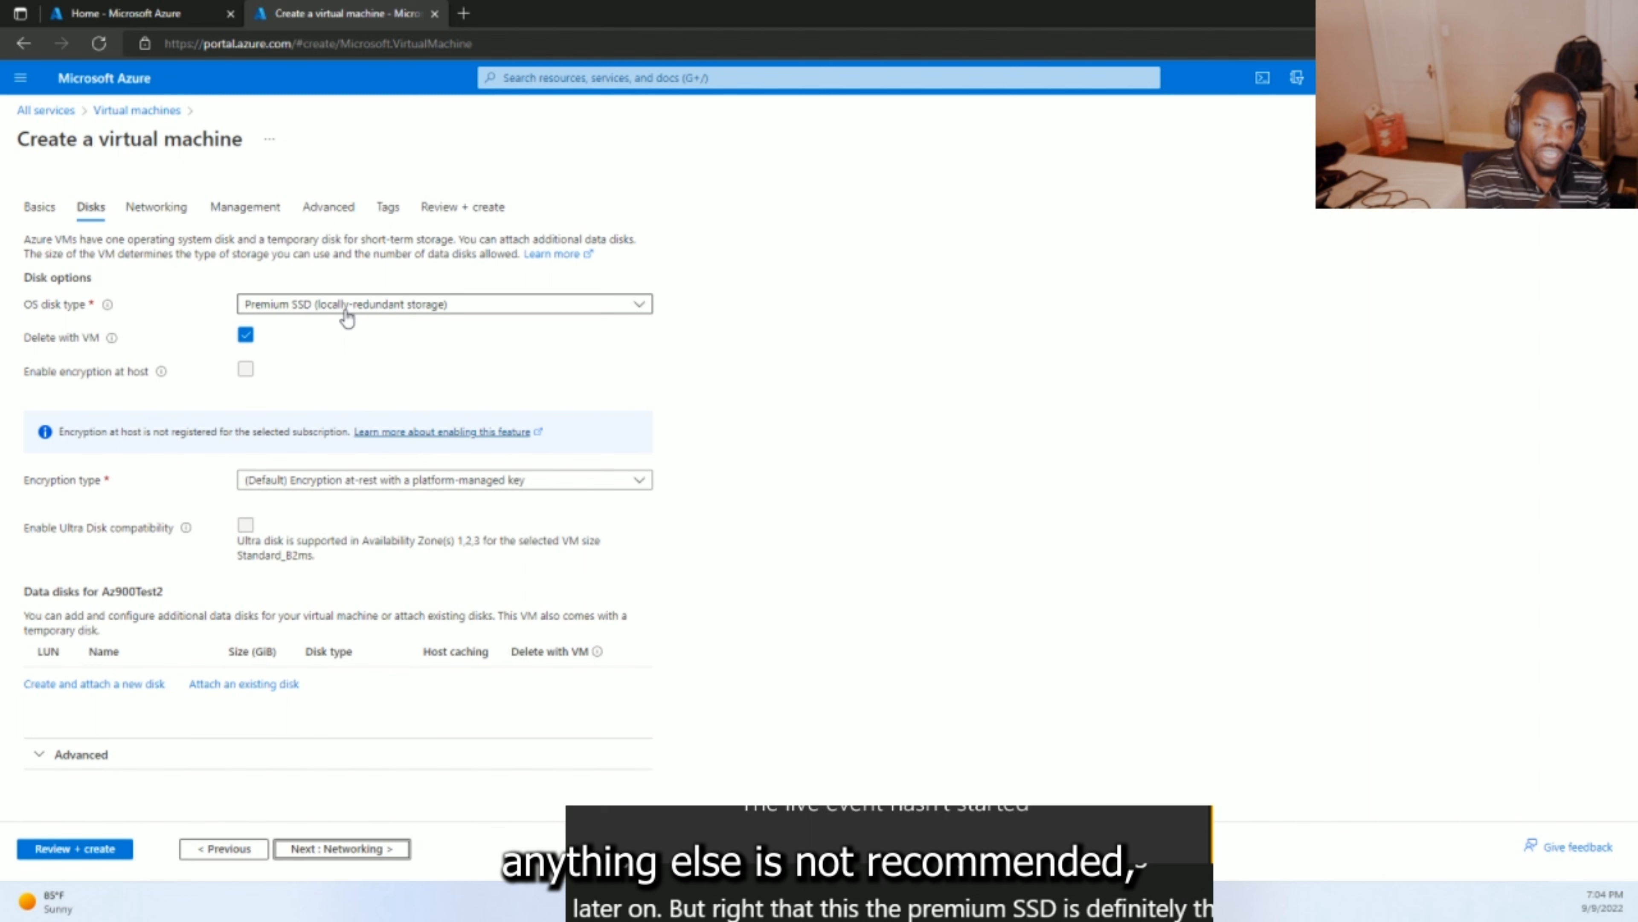
- Review the default networking: vnet iTeach-Rg4-AZ900-vnet, subnet 10.1.0.0/24, public IP Az900Test2-ip
{"action": "left_click", "coordinate": [155, 210]}
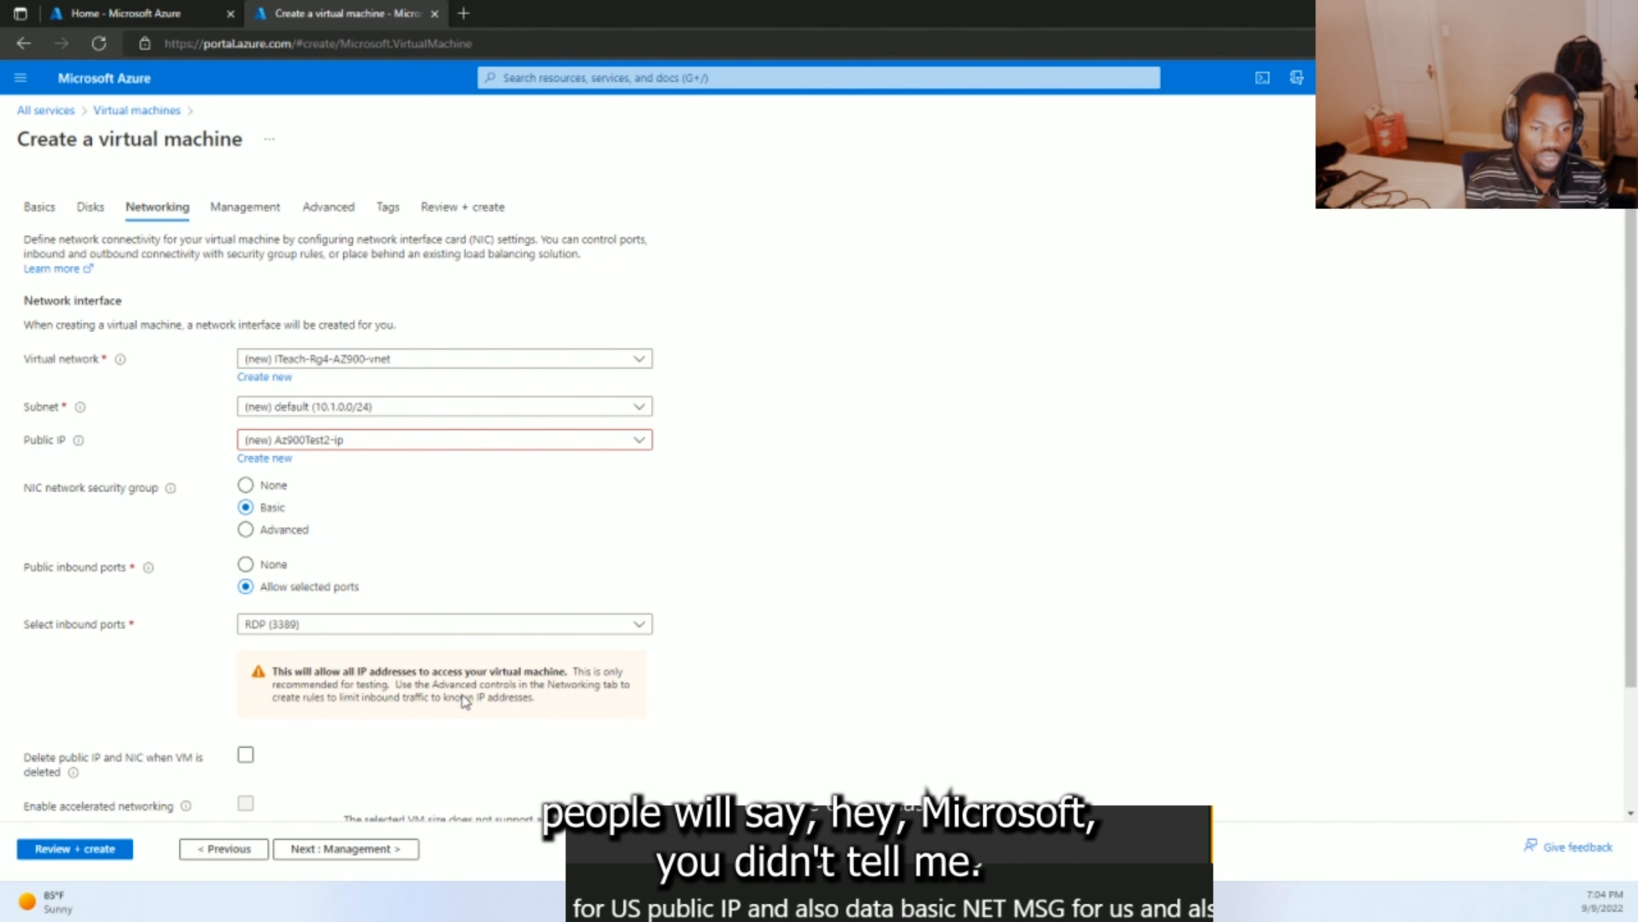
{"action": "scroll", "coordinate": [460, 695], "scroll_direction": "down", "scroll_amount": 1}
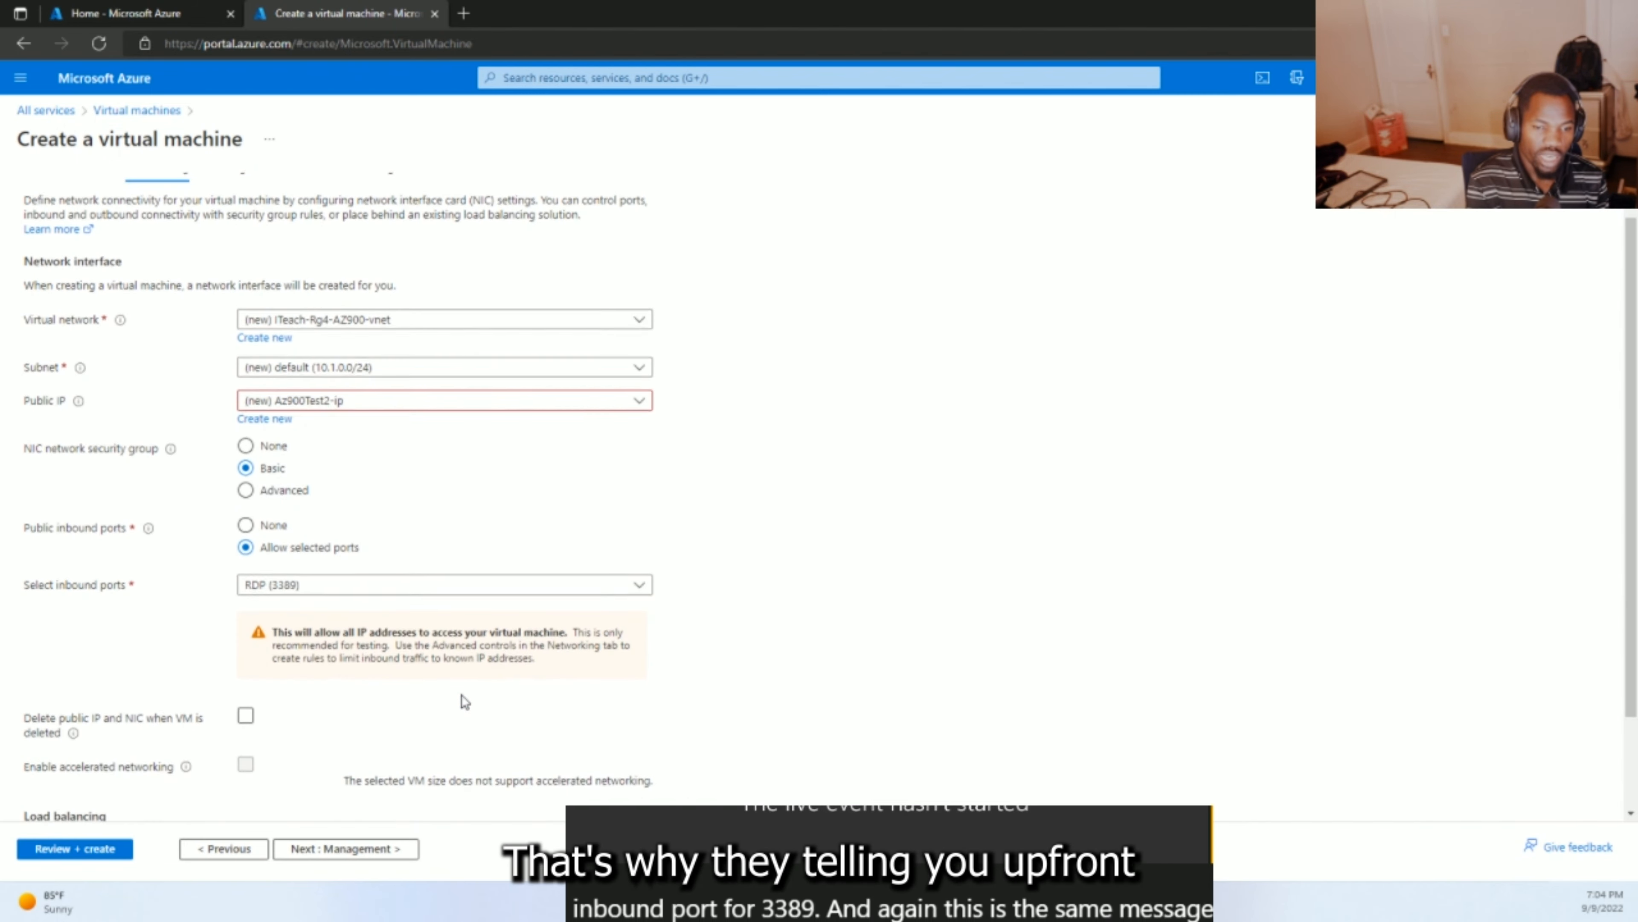
{"action": "scroll", "coordinate": [462, 698], "scroll_direction": "down", "scroll_amount": 1}
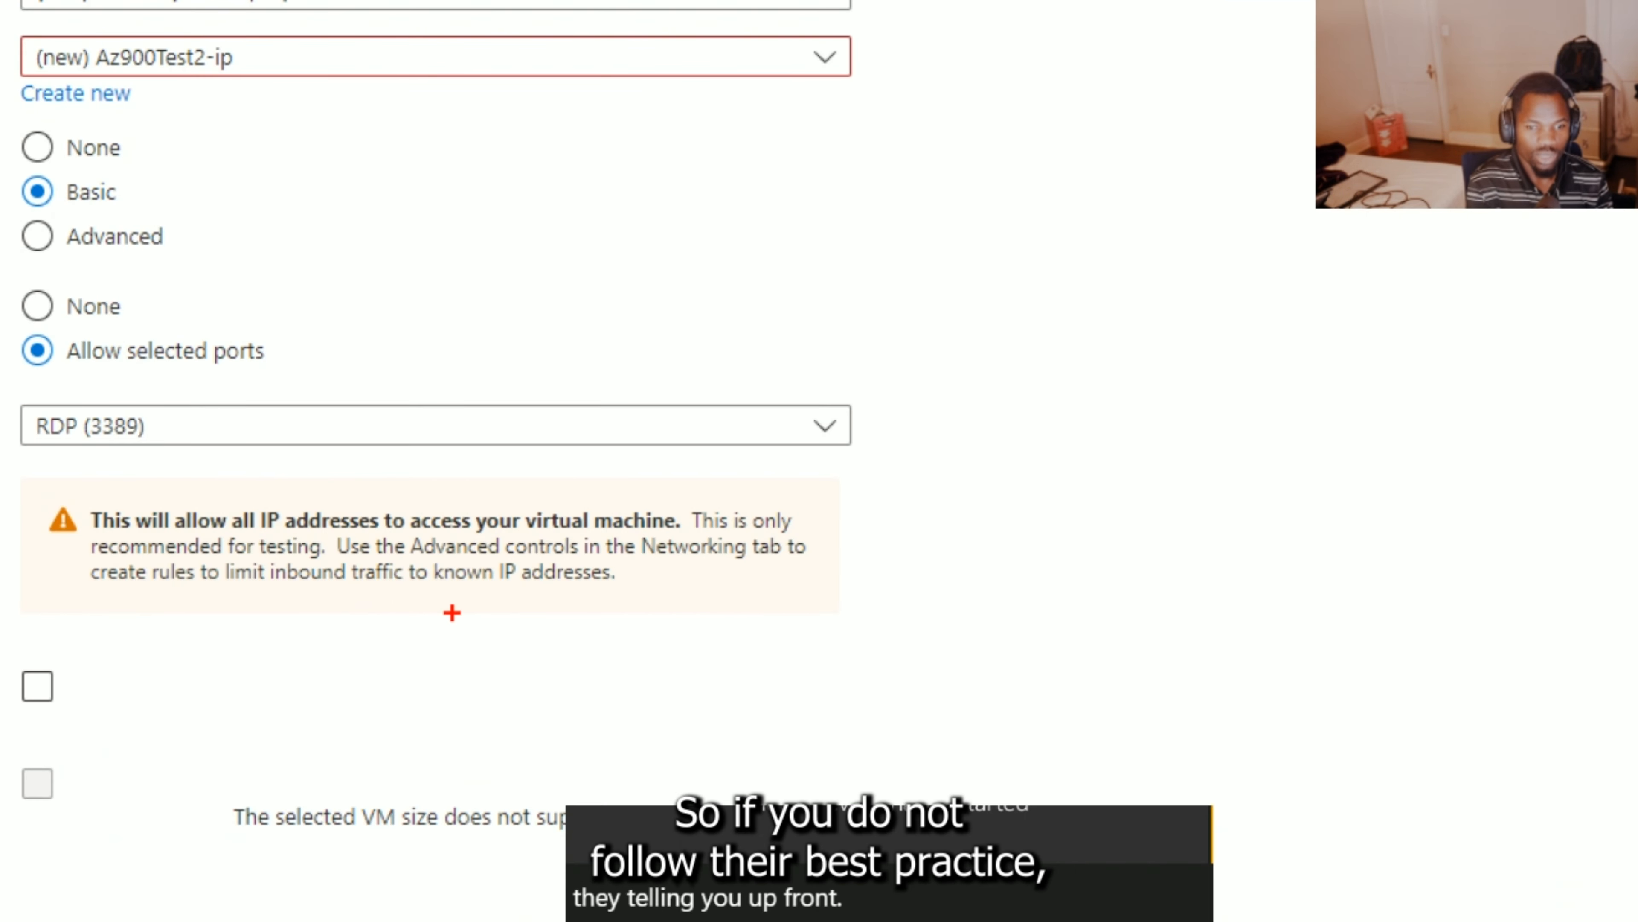
{"action": "mouse_move", "coordinate": [655, 577]}
{"action": "left_mouse_down"}
{"action": "mouse_move", "coordinate": [397, 616]}
{"action": "mouse_move", "coordinate": [51, 597]}
{"action": "mouse_move", "coordinate": [4, 535]}
{"action": "mouse_move", "coordinate": [101, 443]}
{"action": "mouse_move", "coordinate": [695, 450]}
{"action": "mouse_move", "coordinate": [867, 497]}
{"action": "mouse_move", "coordinate": [784, 599]}
{"action": "mouse_move", "coordinate": [629, 591]}
{"action": "left_mouse_up"}
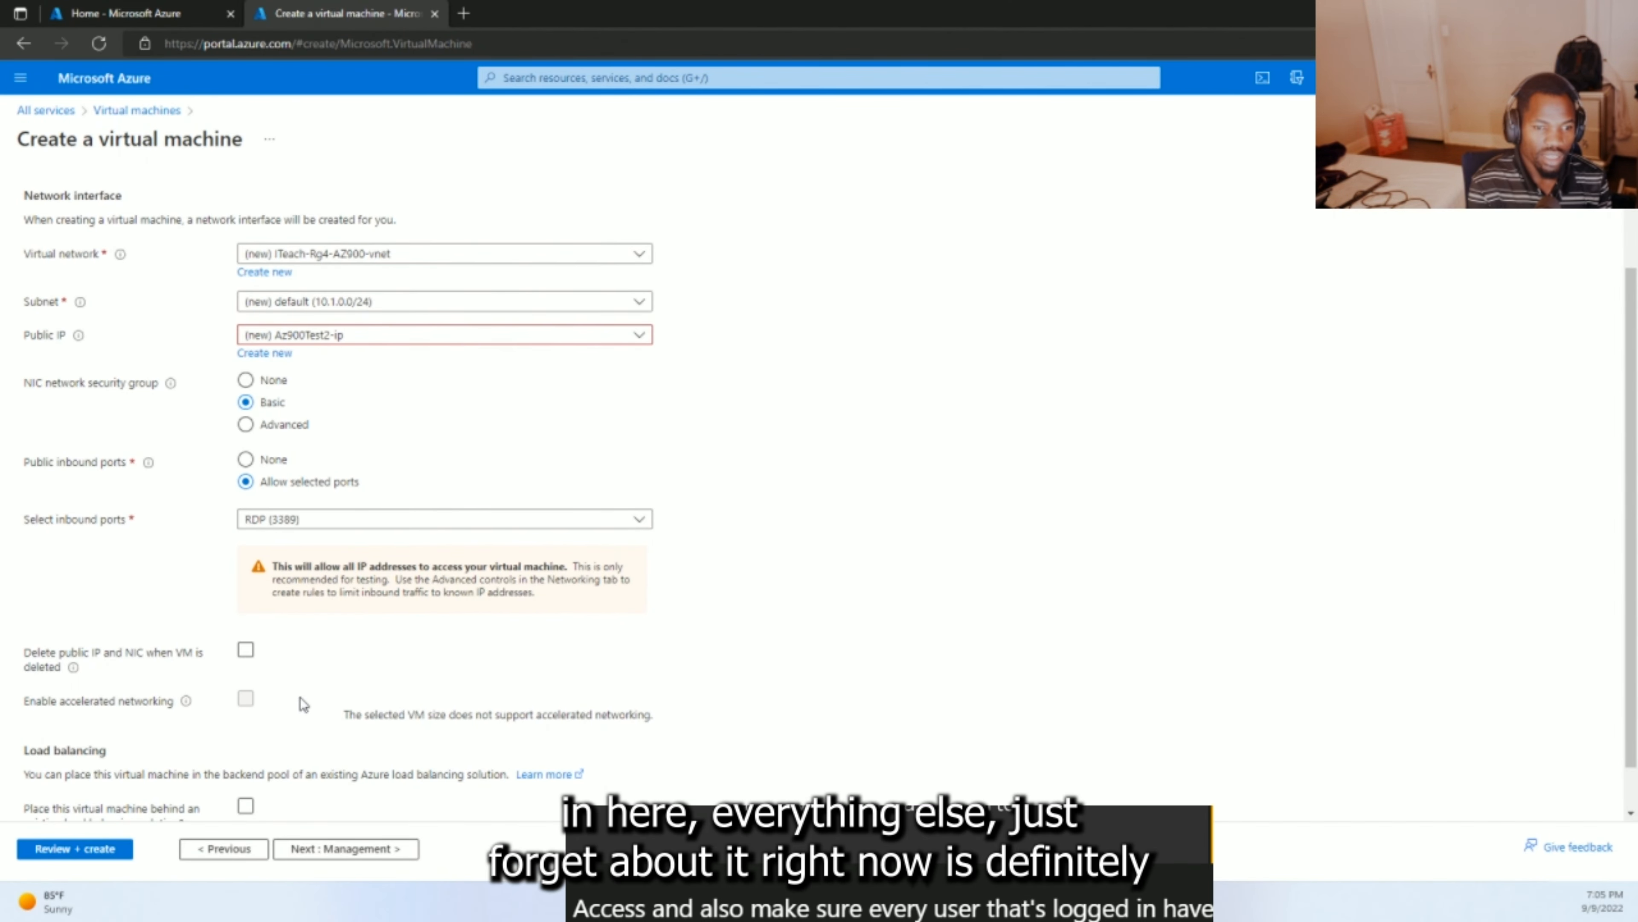
- Go to the Management settings and enable auto-shutdown for the VM
{"action": "left_click", "coordinate": [324, 850]}
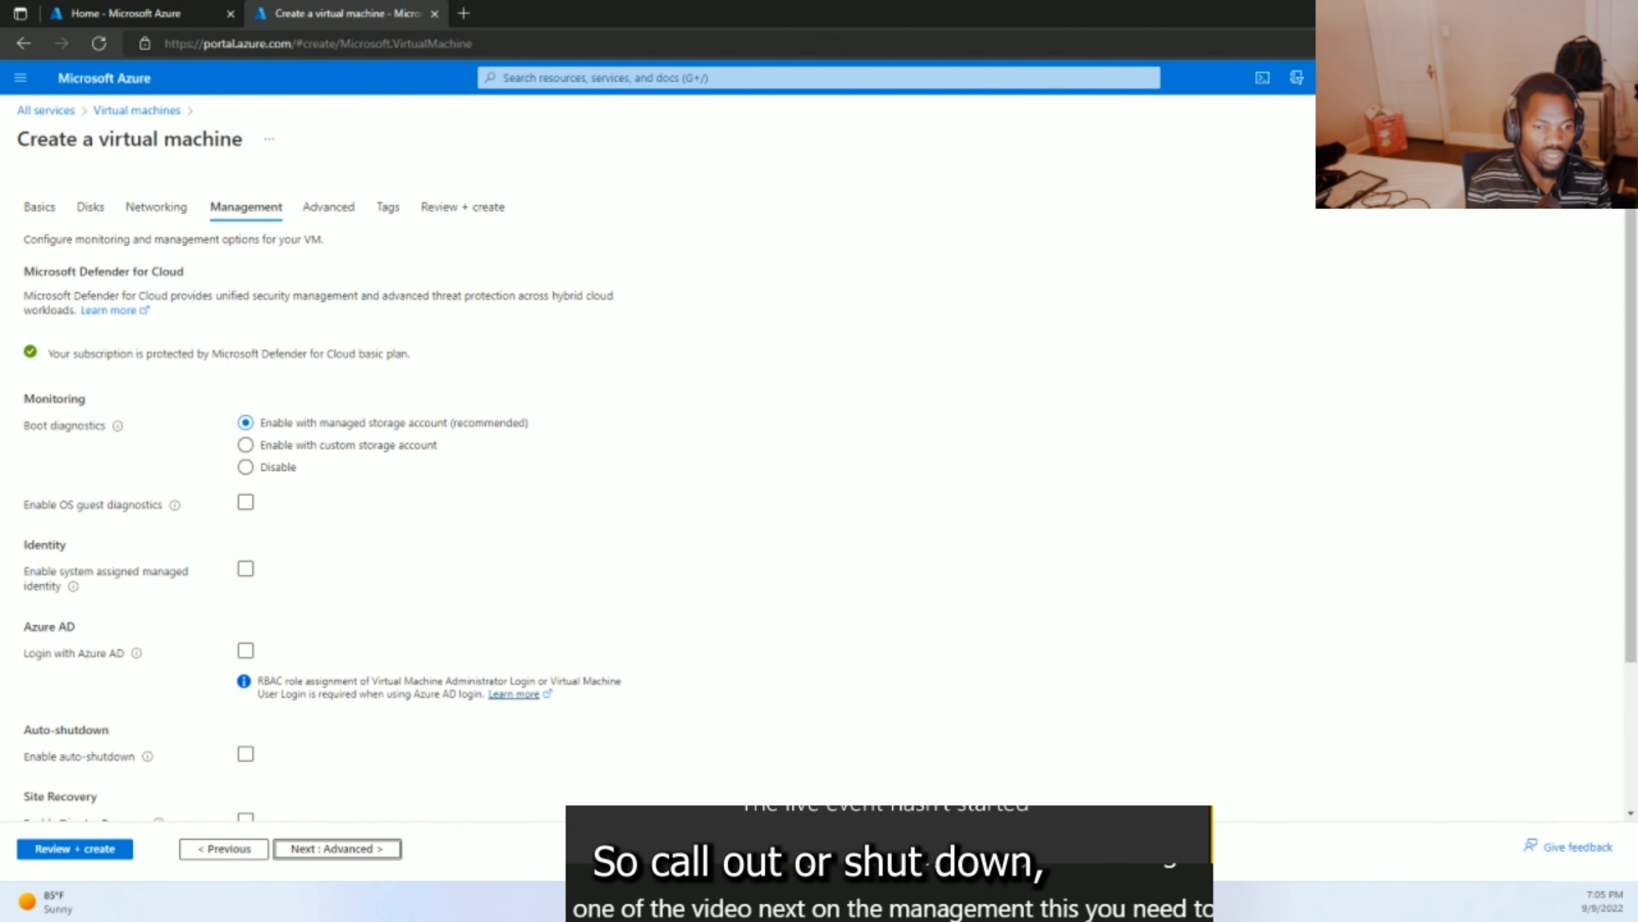
{"action": "left_click_drag", "start_coordinate": [87, 726], "coordinate": [191, 716]}
{"action": "mouse_move", "coordinate": [86, 724]}
{"action": "left_mouse_down"}
{"action": "mouse_move", "coordinate": [11, 727]}
{"action": "mouse_move", "coordinate": [6, 751]}
{"action": "mouse_move", "coordinate": [156, 778]}
{"action": "mouse_move", "coordinate": [254, 767]}
{"action": "mouse_move", "coordinate": [212, 710]}
{"action": "mouse_move", "coordinate": [163, 716]}
{"action": "left_mouse_up"}
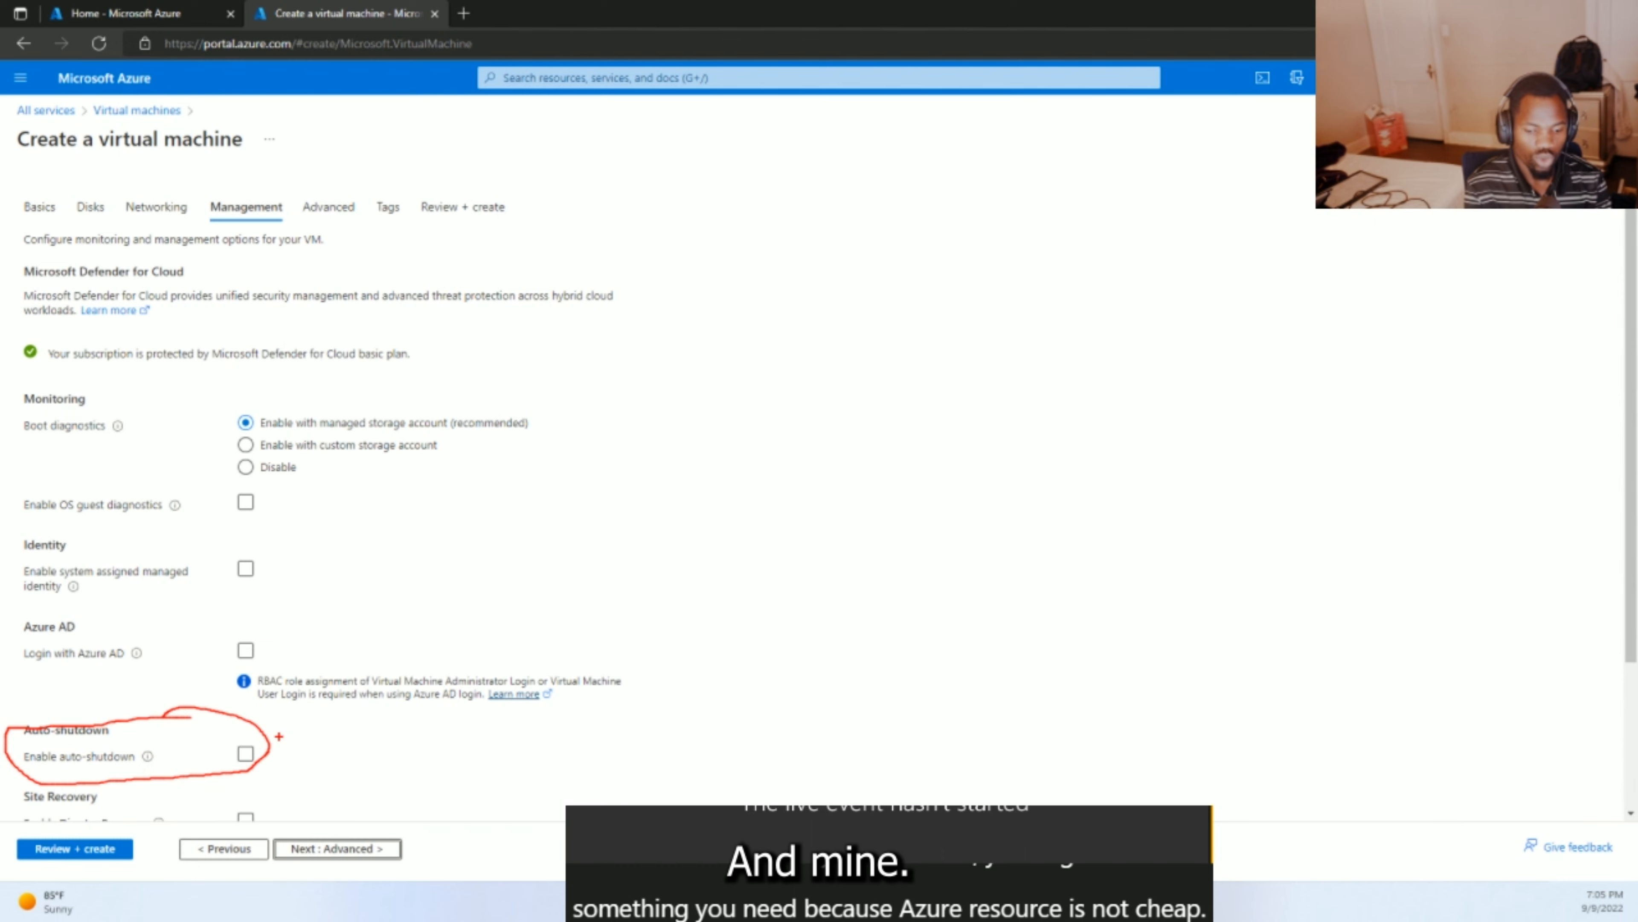
{"action": "left_click", "coordinate": [266, 756]}
{"action": "left_click", "coordinate": [266, 756]}
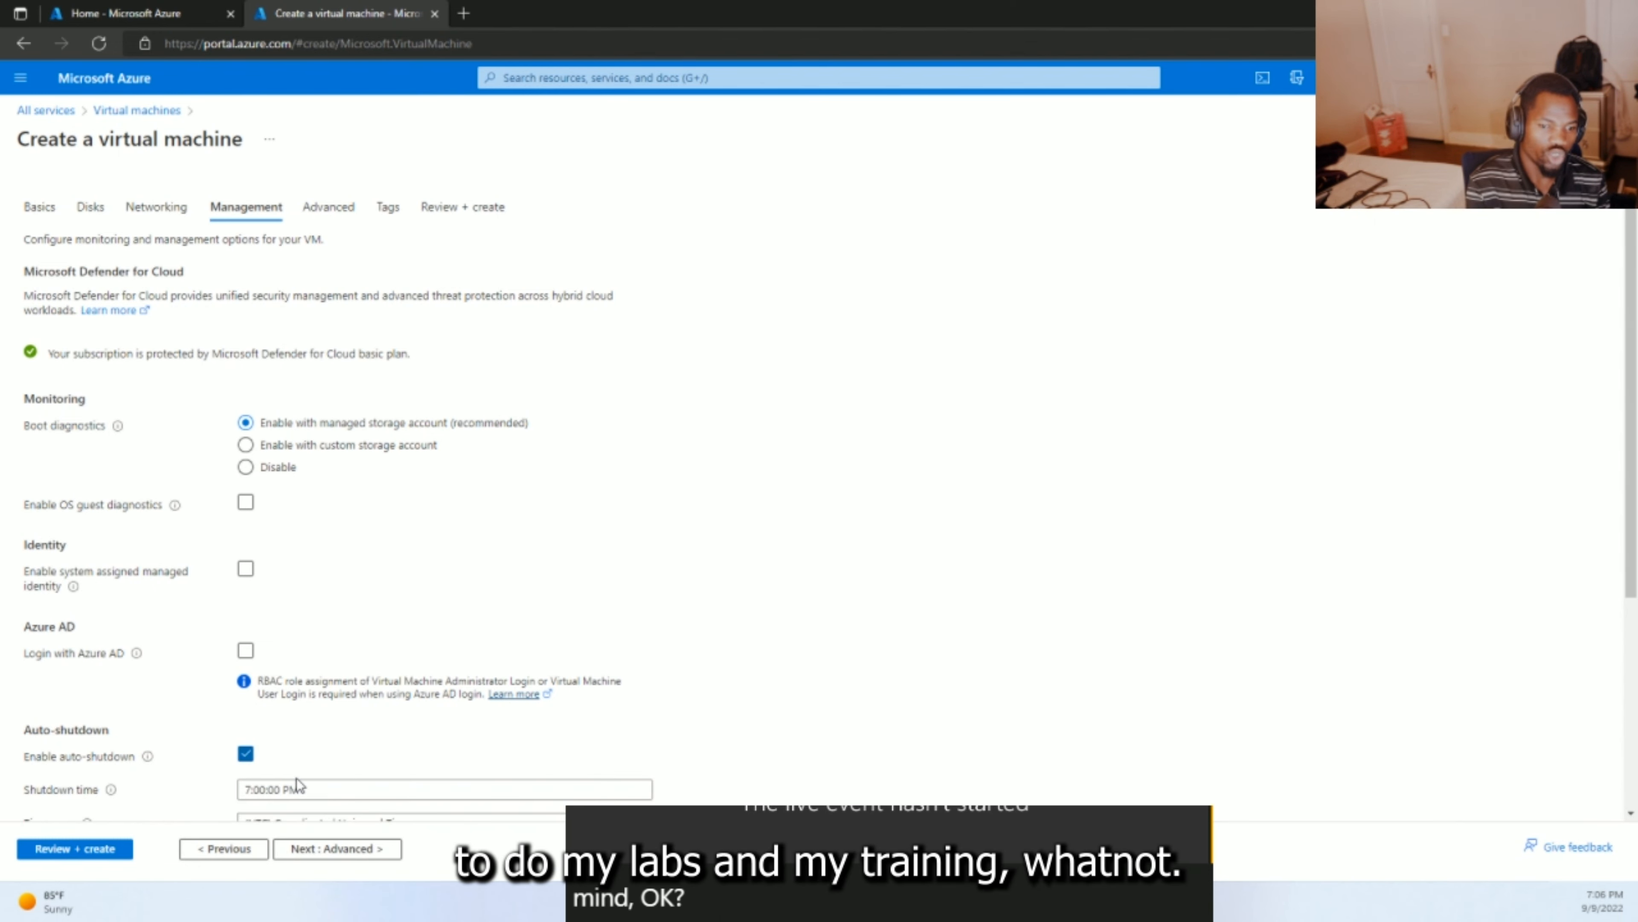
- Set the time zone to Eastern Time (US & Canada) and the shutdown time to 8:00:00 PM
{"action": "left_click", "coordinate": [301, 792]}
{"action": "scroll", "coordinate": [300, 792], "scroll_direction": "down", "scroll_amount": 2}
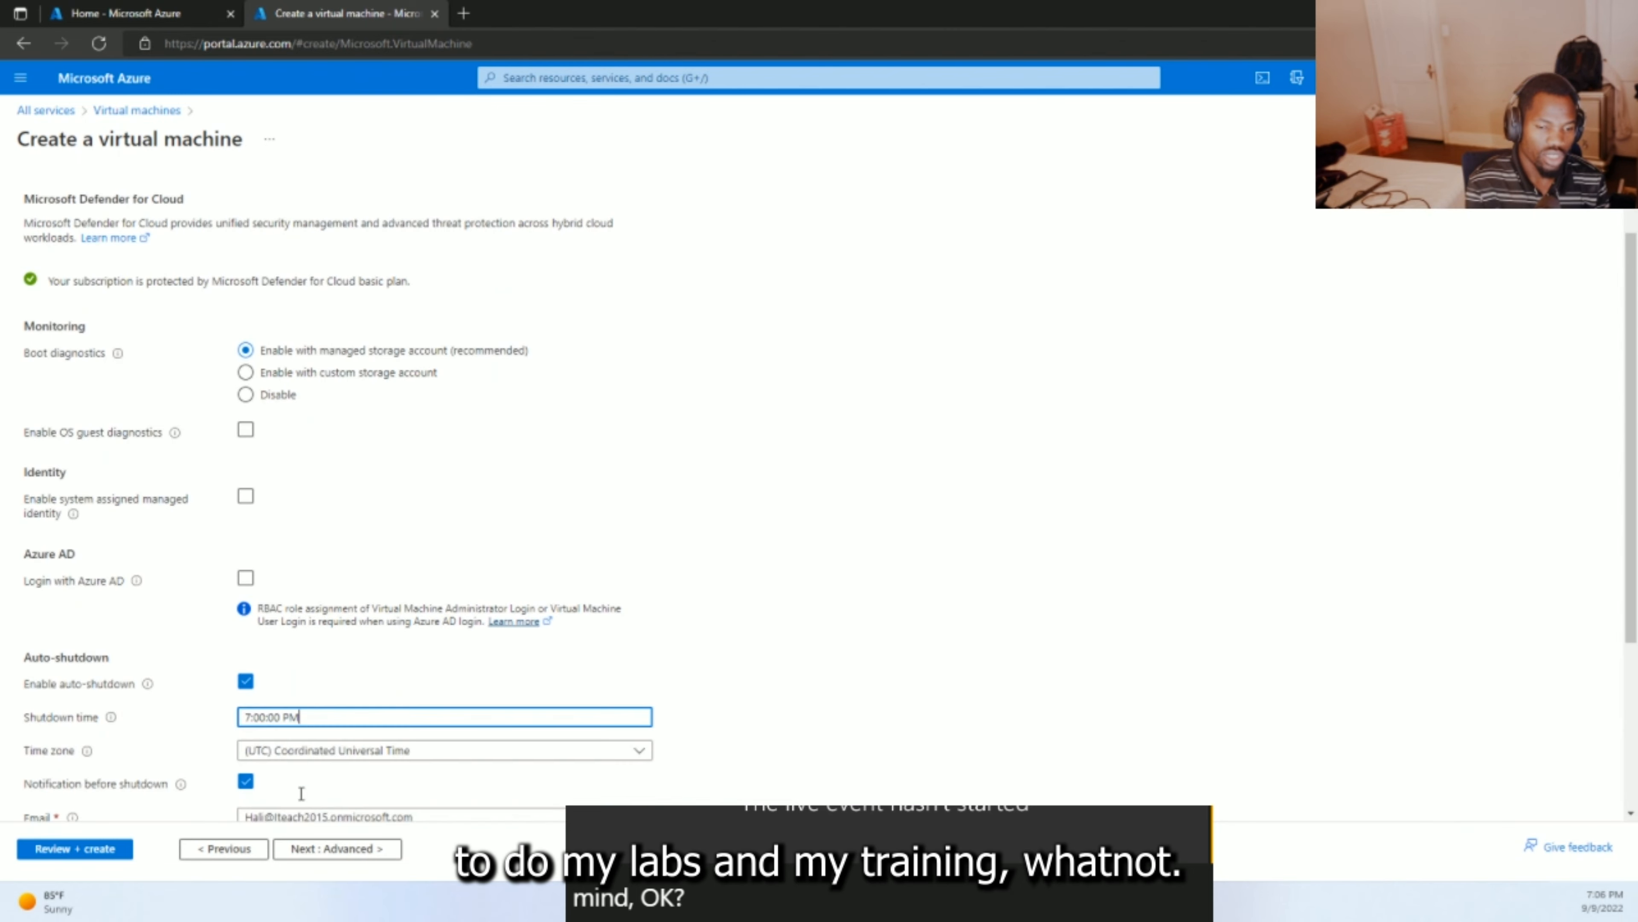
{"action": "left_click", "coordinate": [329, 720]}
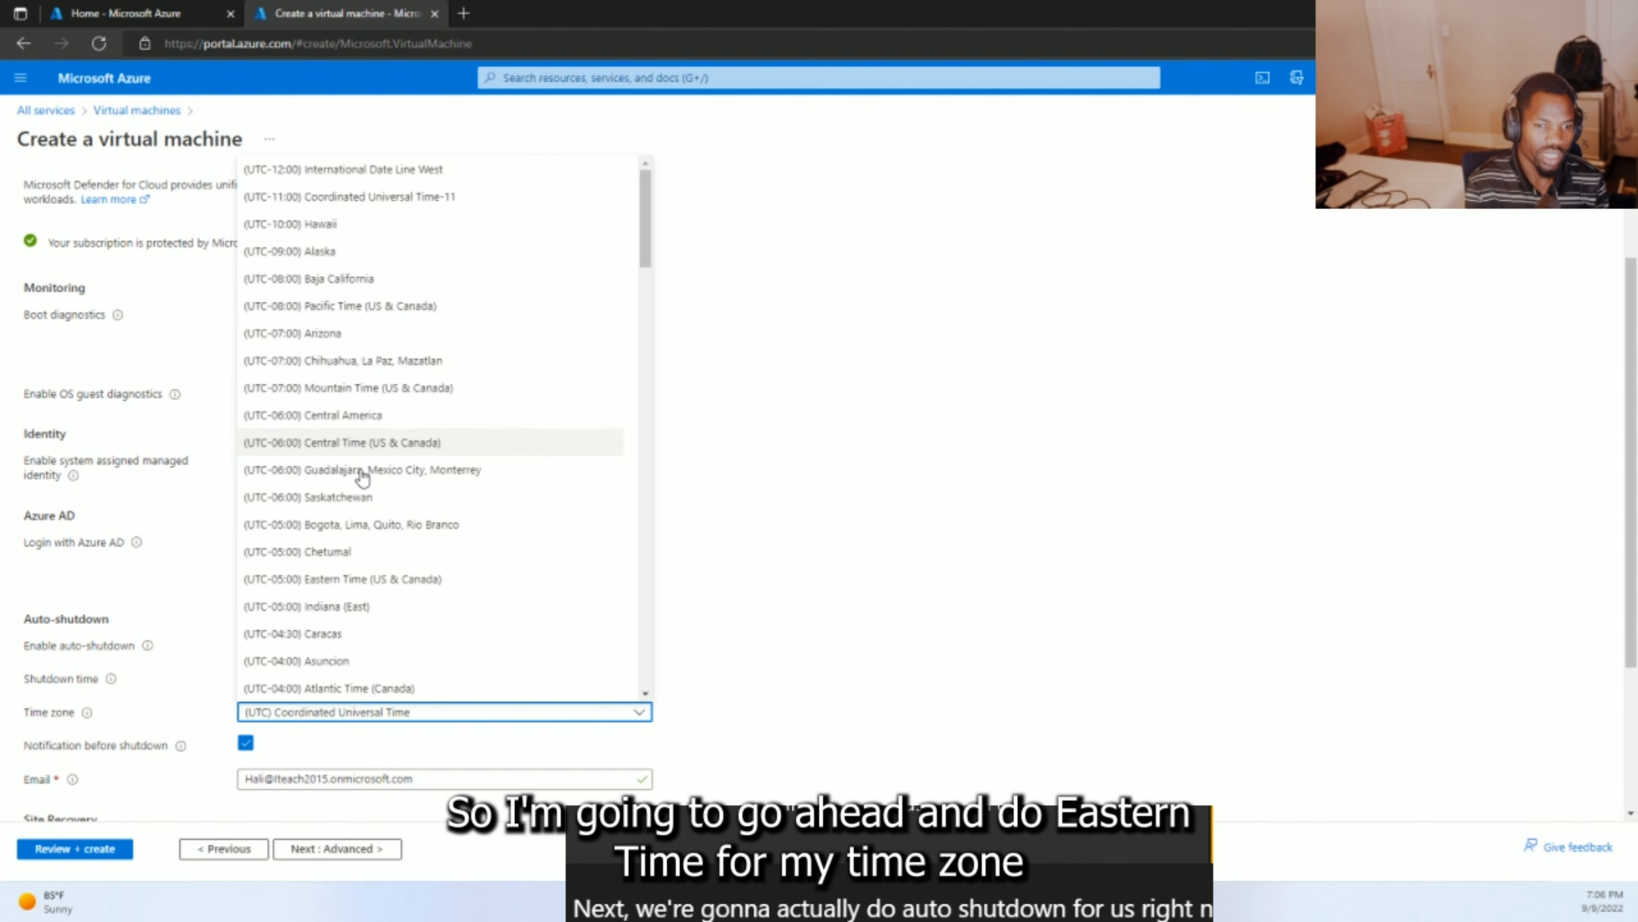
{"action": "left_click", "coordinate": [349, 579]}
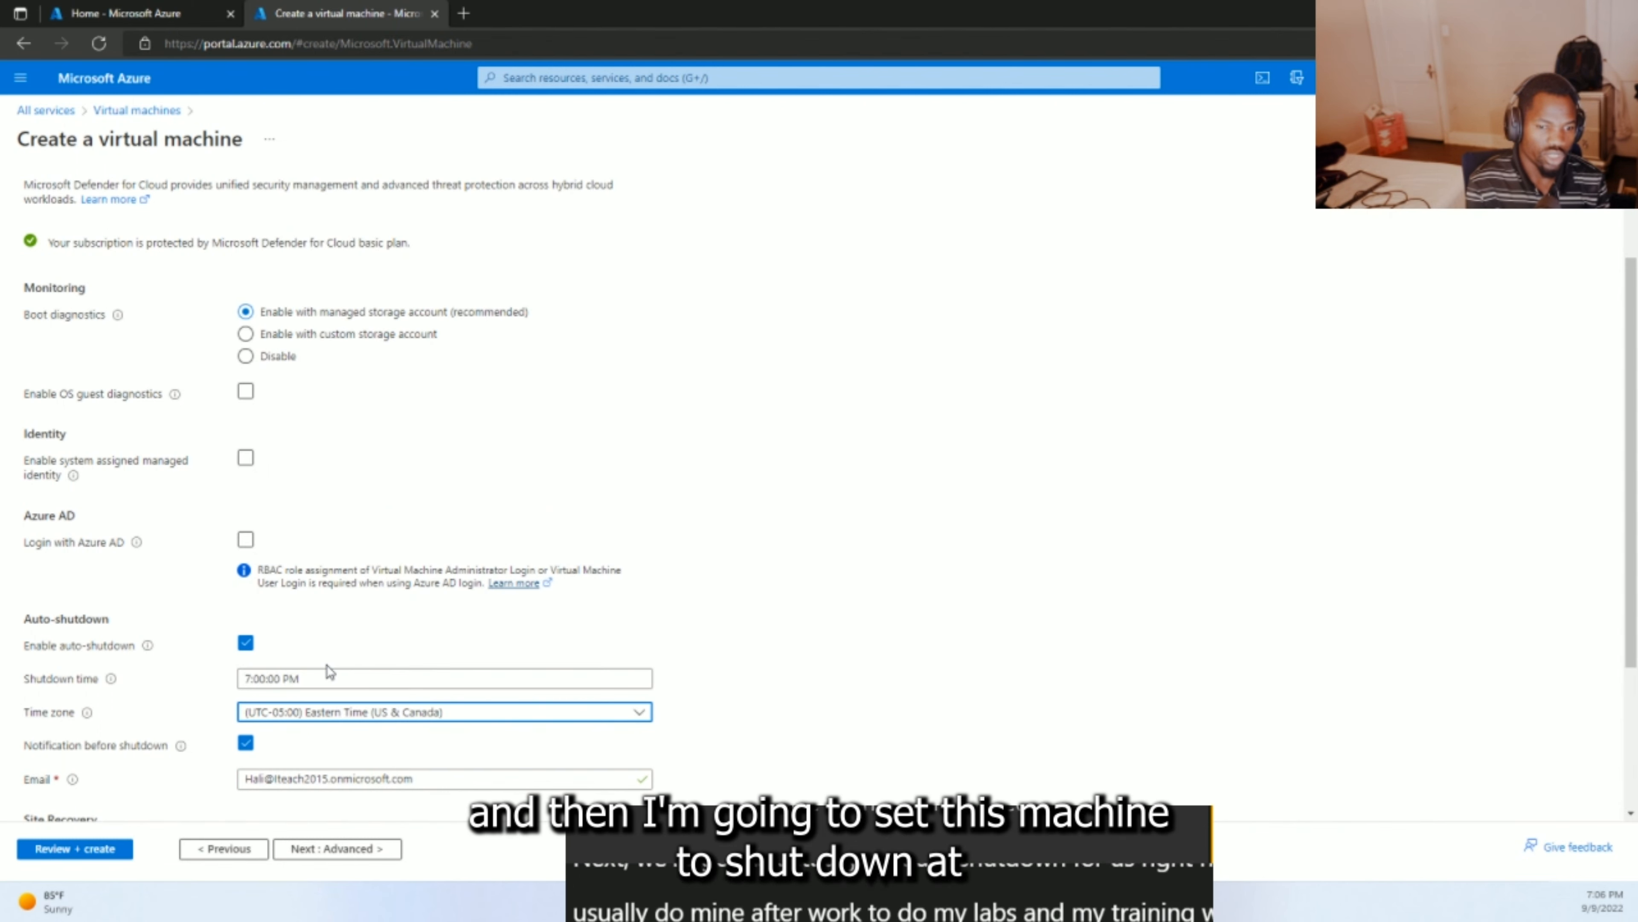
{"action": "left_click", "coordinate": [248, 679]}
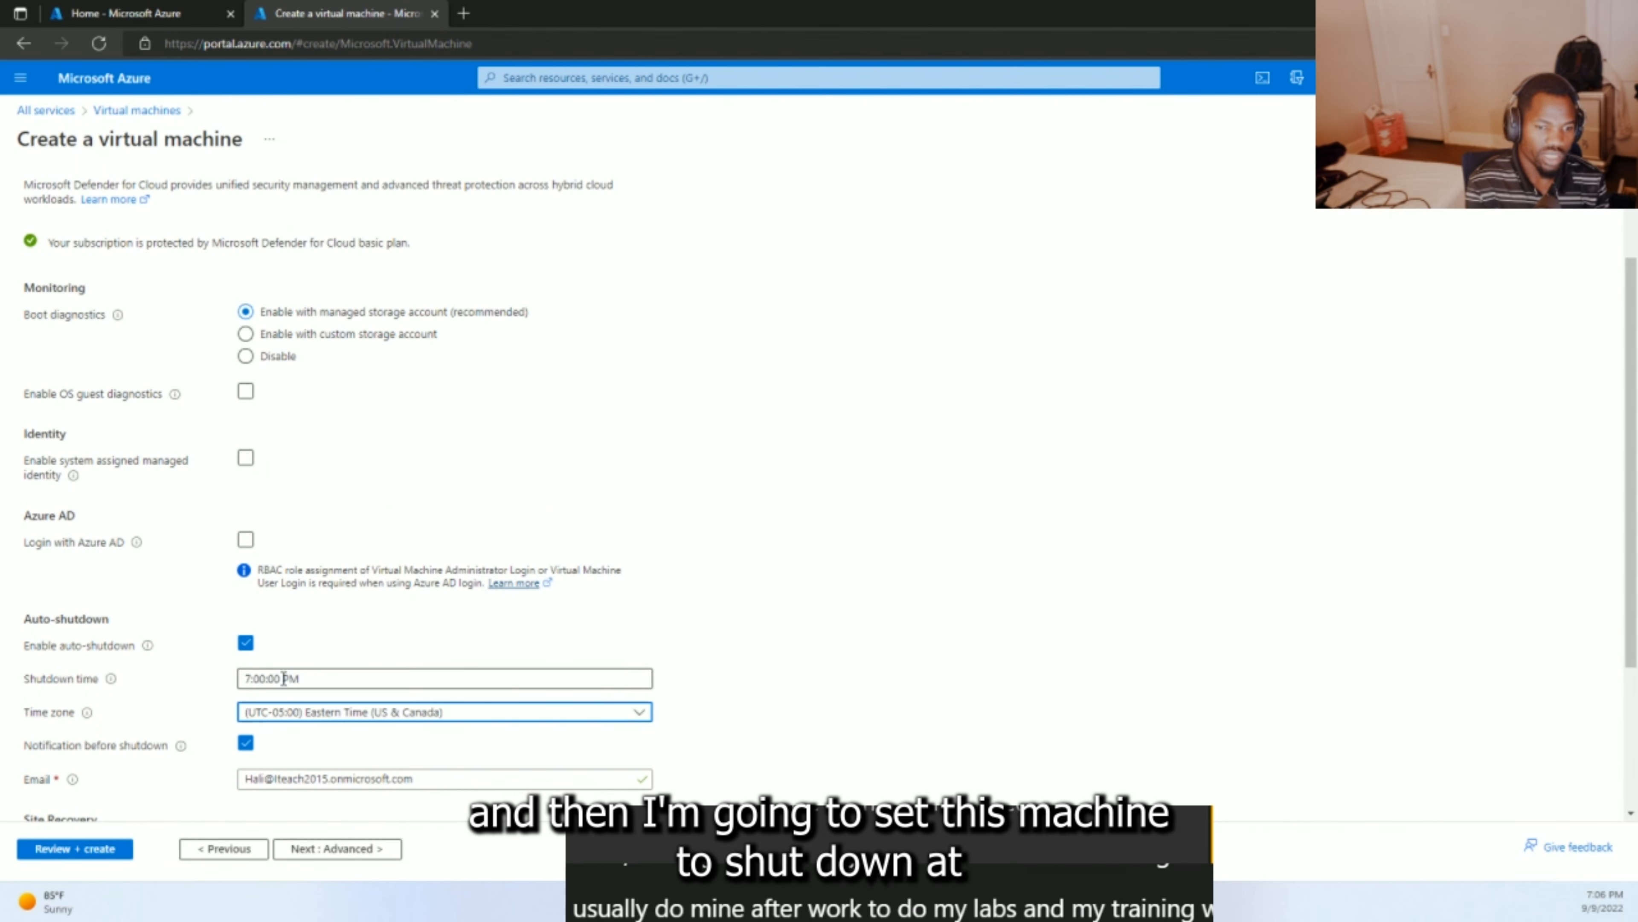
{"action": "left_click", "coordinate": [250, 679]}
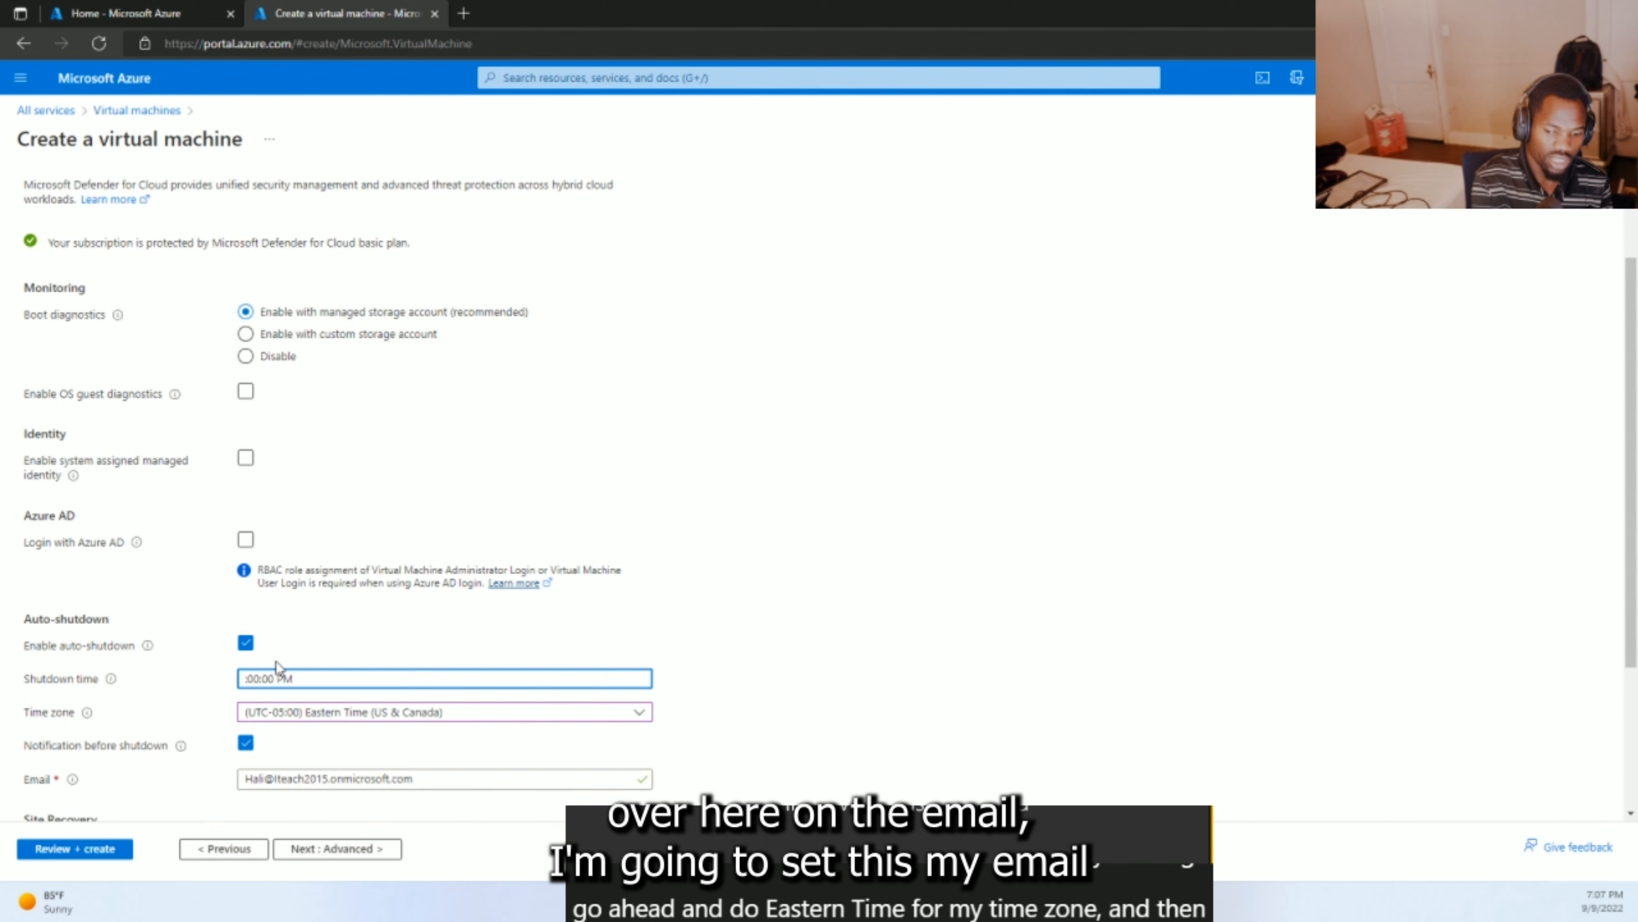
{"action": "type", "text": "8"}
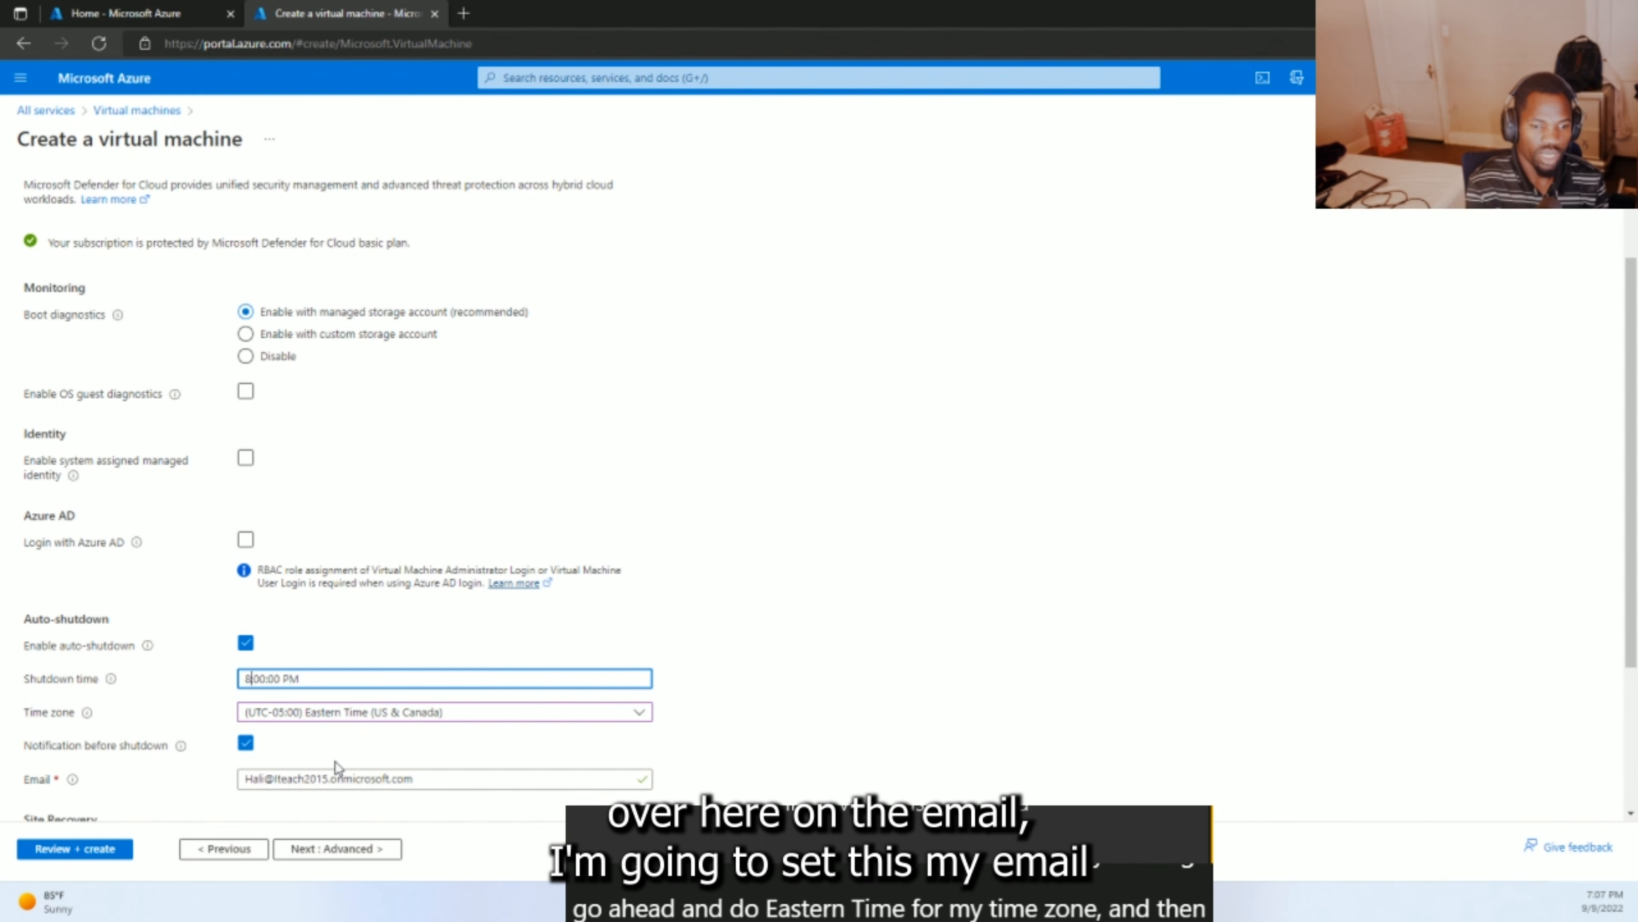
- Replace the notification e-mail with the IT support address
{"action": "left_click_drag", "start_coordinate": [422, 780], "coordinate": [256, 785]}
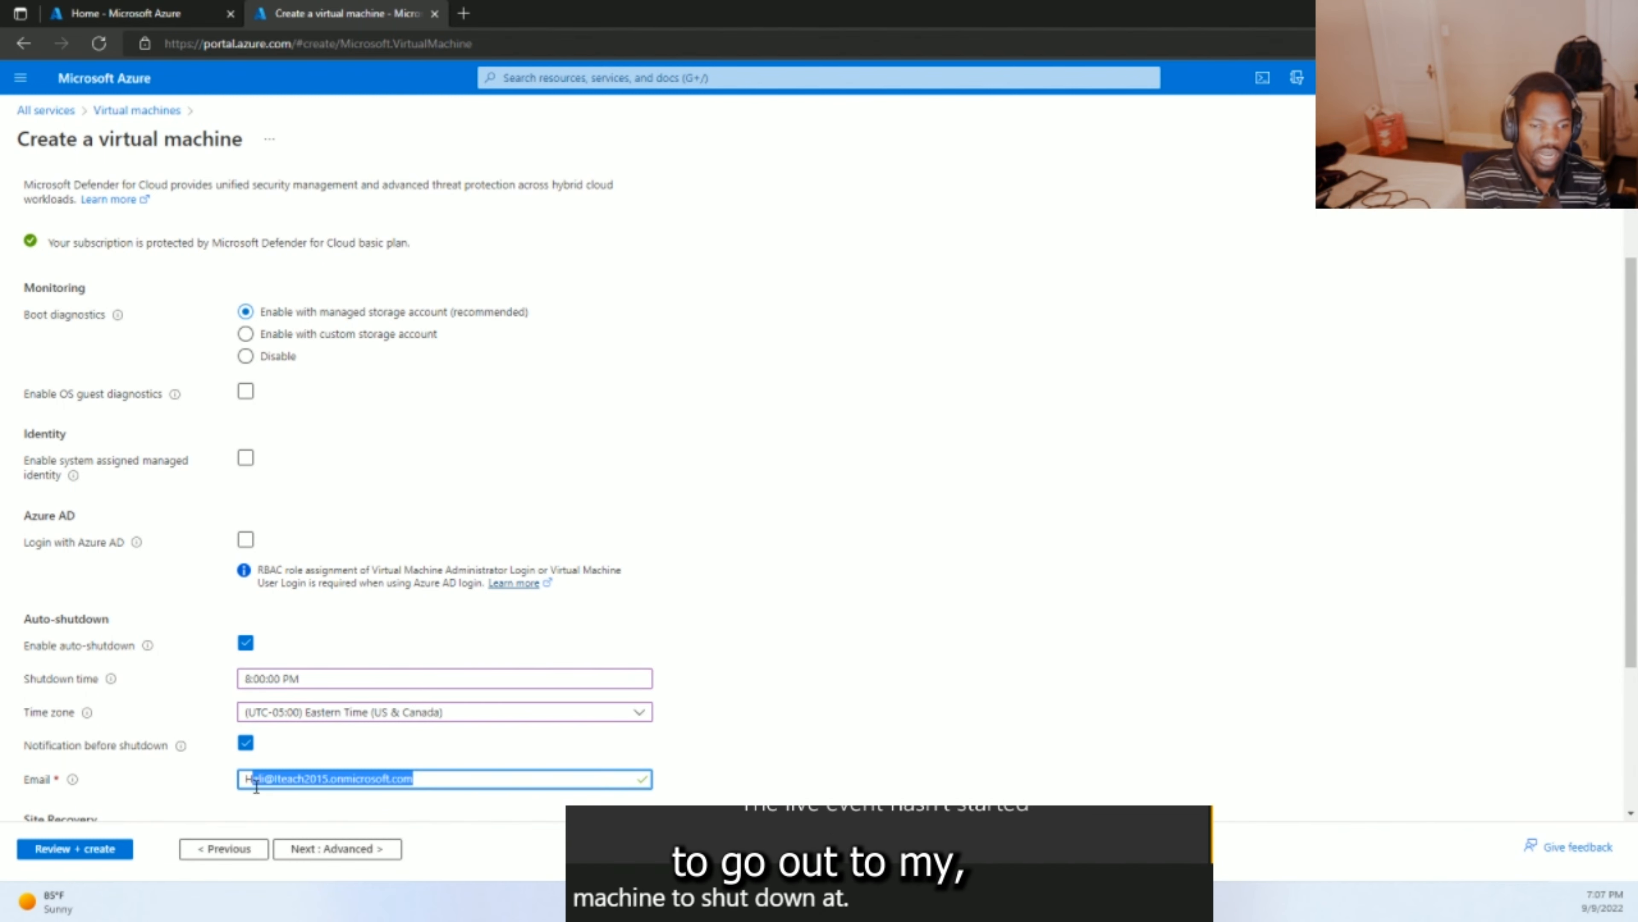
{"action": "left_click", "coordinate": [256, 784]}
{"action": "key", "text": "BackSpace"}
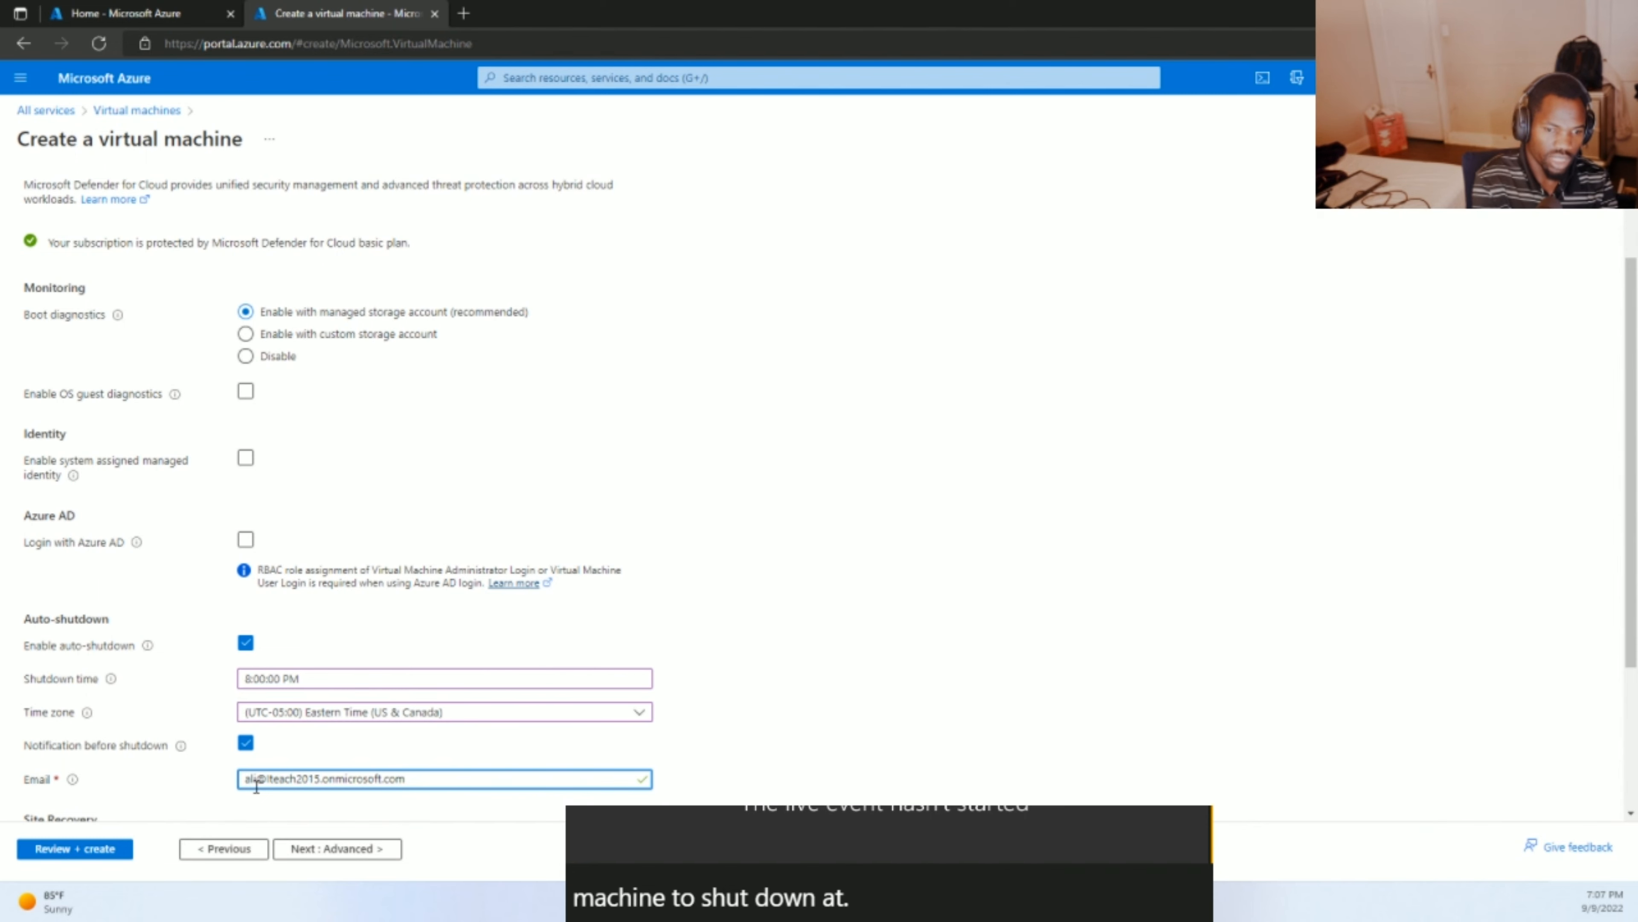
{"action": "left_click_drag", "start_coordinate": [436, 772], "coordinate": [241, 778]}
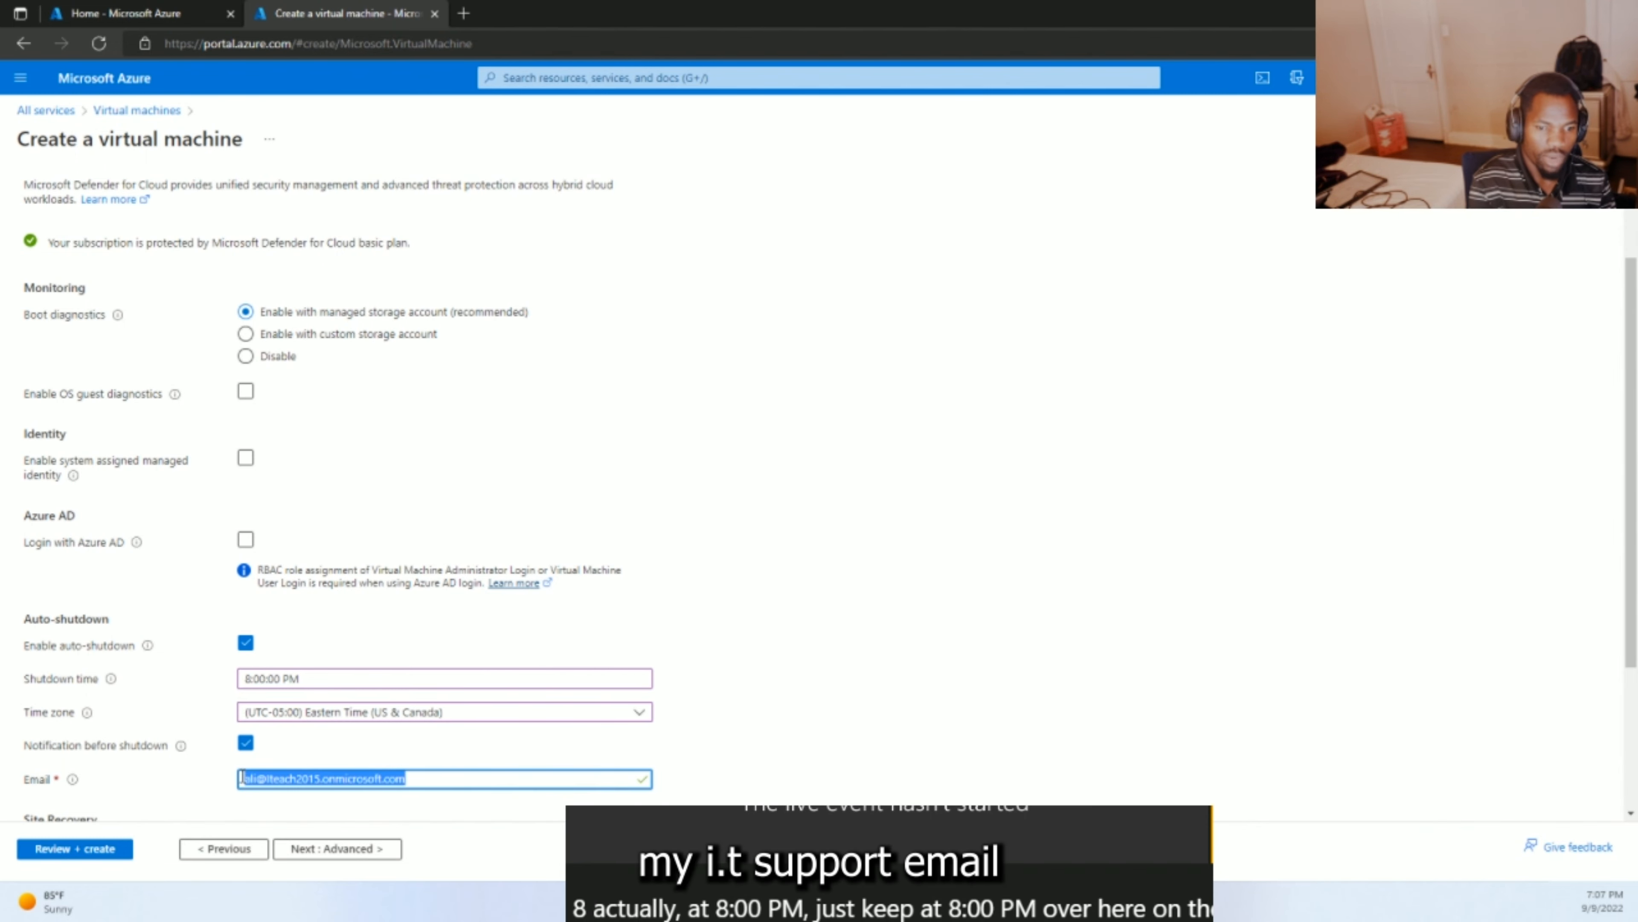
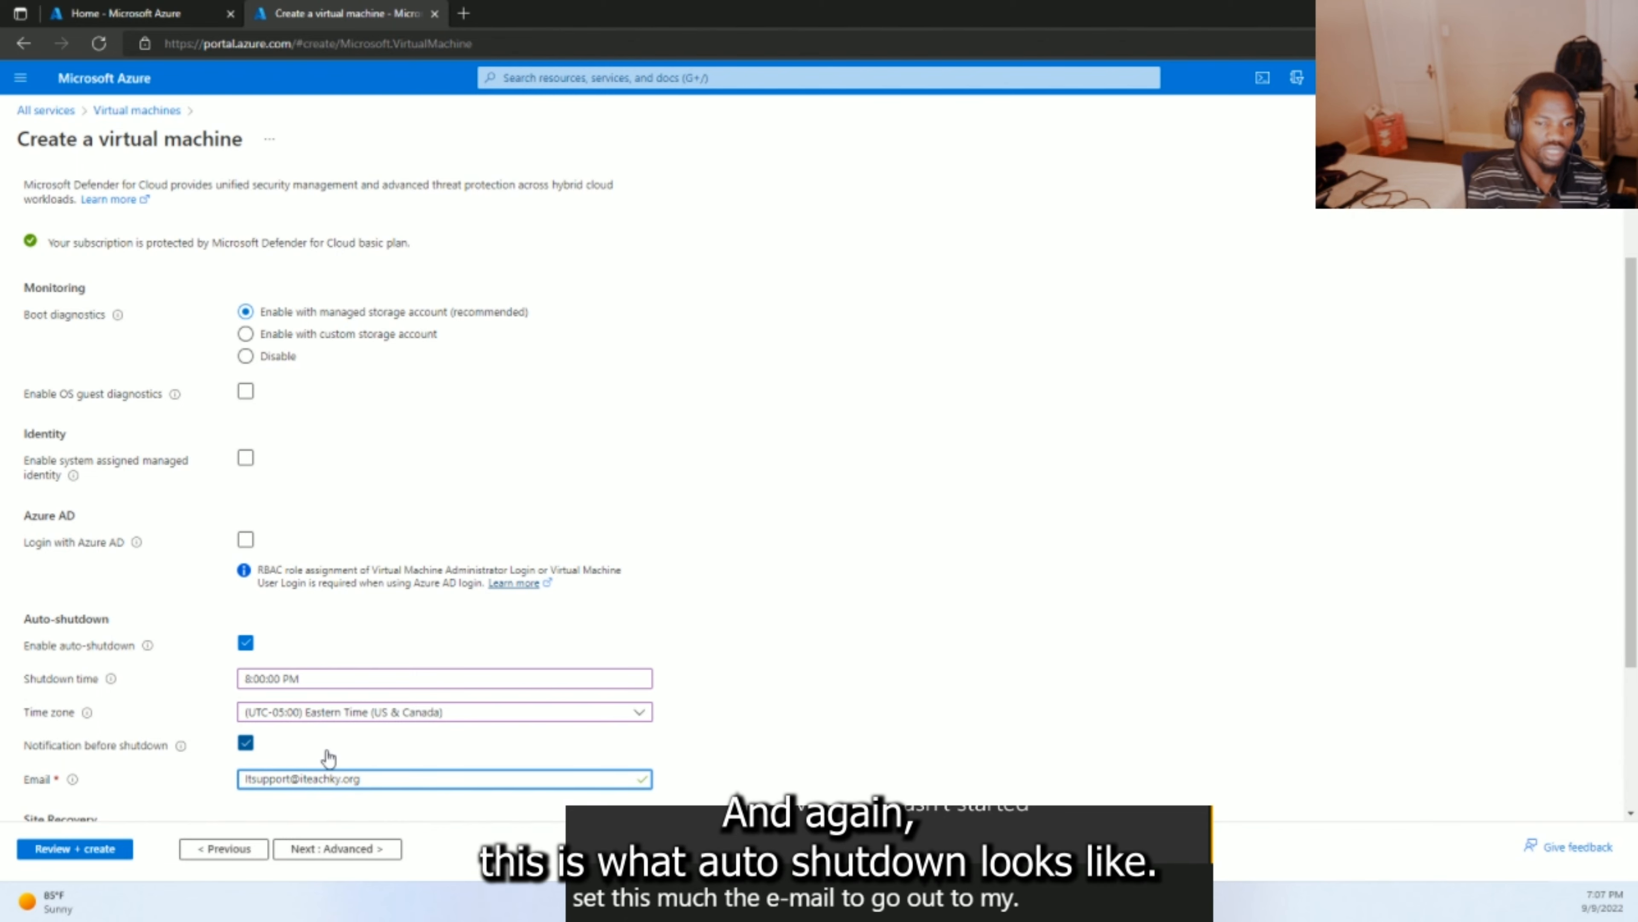
- Review the remaining Management settings and continue to the Advanced step
{"action": "scroll", "coordinate": [329, 758], "scroll_direction": "down", "scroll_amount": 1}
{"action": "scroll", "coordinate": [329, 758], "scroll_direction": "down", "scroll_amount": 1}
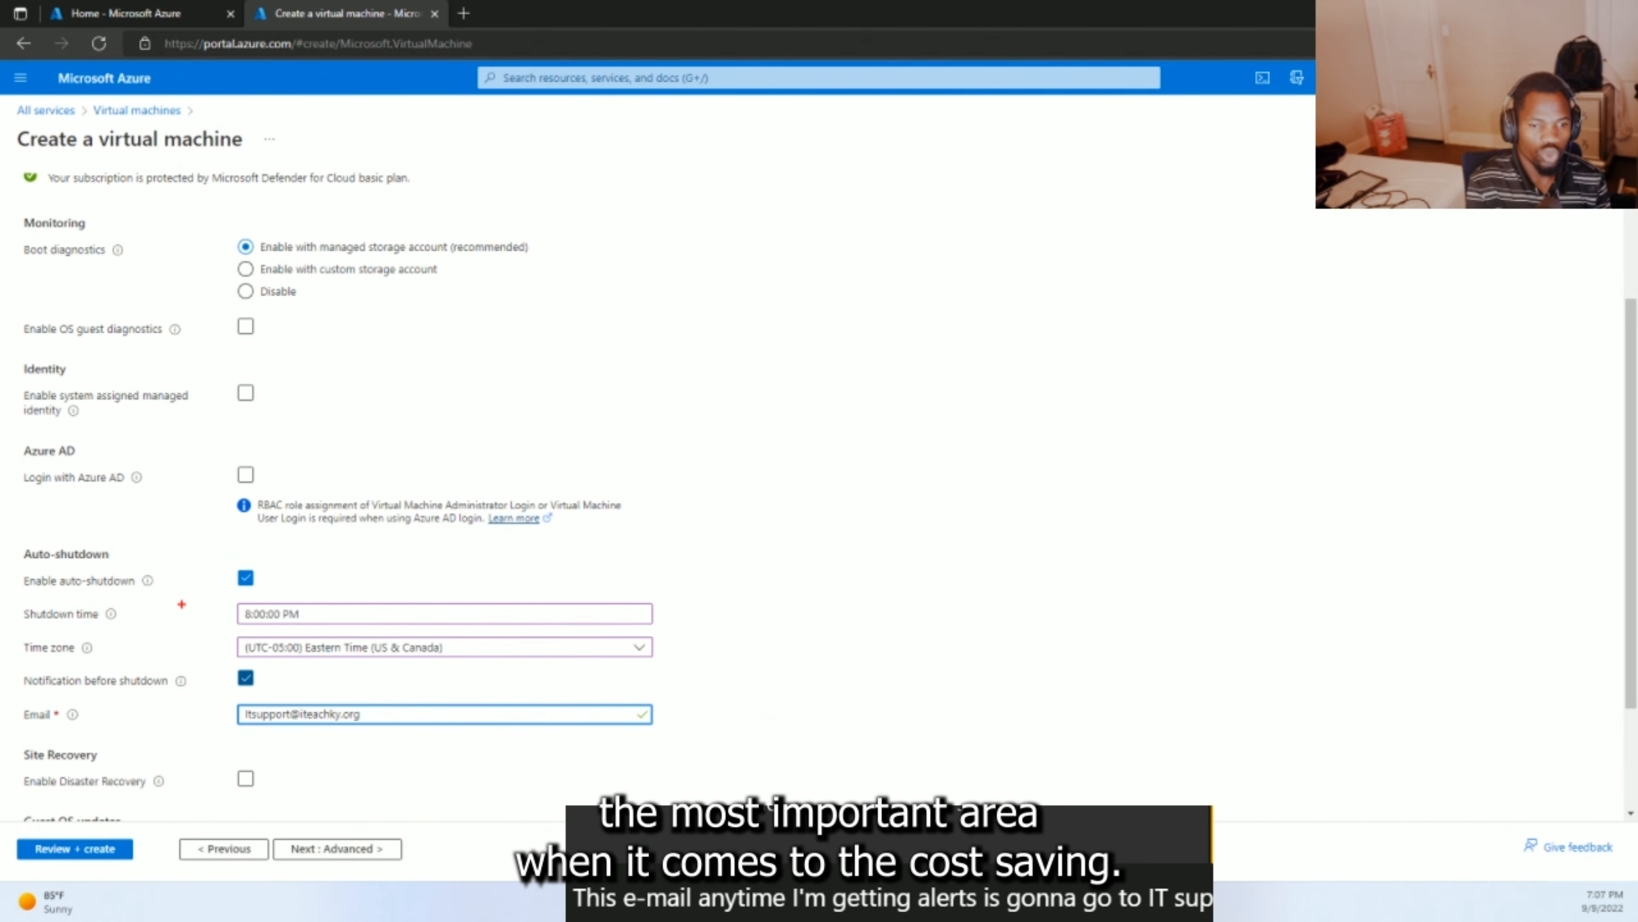
{"action": "mouse_move", "coordinate": [294, 555]}
{"action": "left_mouse_down"}
{"action": "mouse_move", "coordinate": [141, 516]}
{"action": "mouse_move", "coordinate": [29, 542]}
{"action": "mouse_move", "coordinate": [1, 587]}
{"action": "mouse_move", "coordinate": [33, 666]}
{"action": "mouse_move", "coordinate": [106, 715]}
{"action": "mouse_move", "coordinate": [240, 746]}
{"action": "mouse_move", "coordinate": [642, 747]}
{"action": "mouse_move", "coordinate": [670, 584]}
{"action": "mouse_move", "coordinate": [286, 553]}
{"action": "left_mouse_up"}
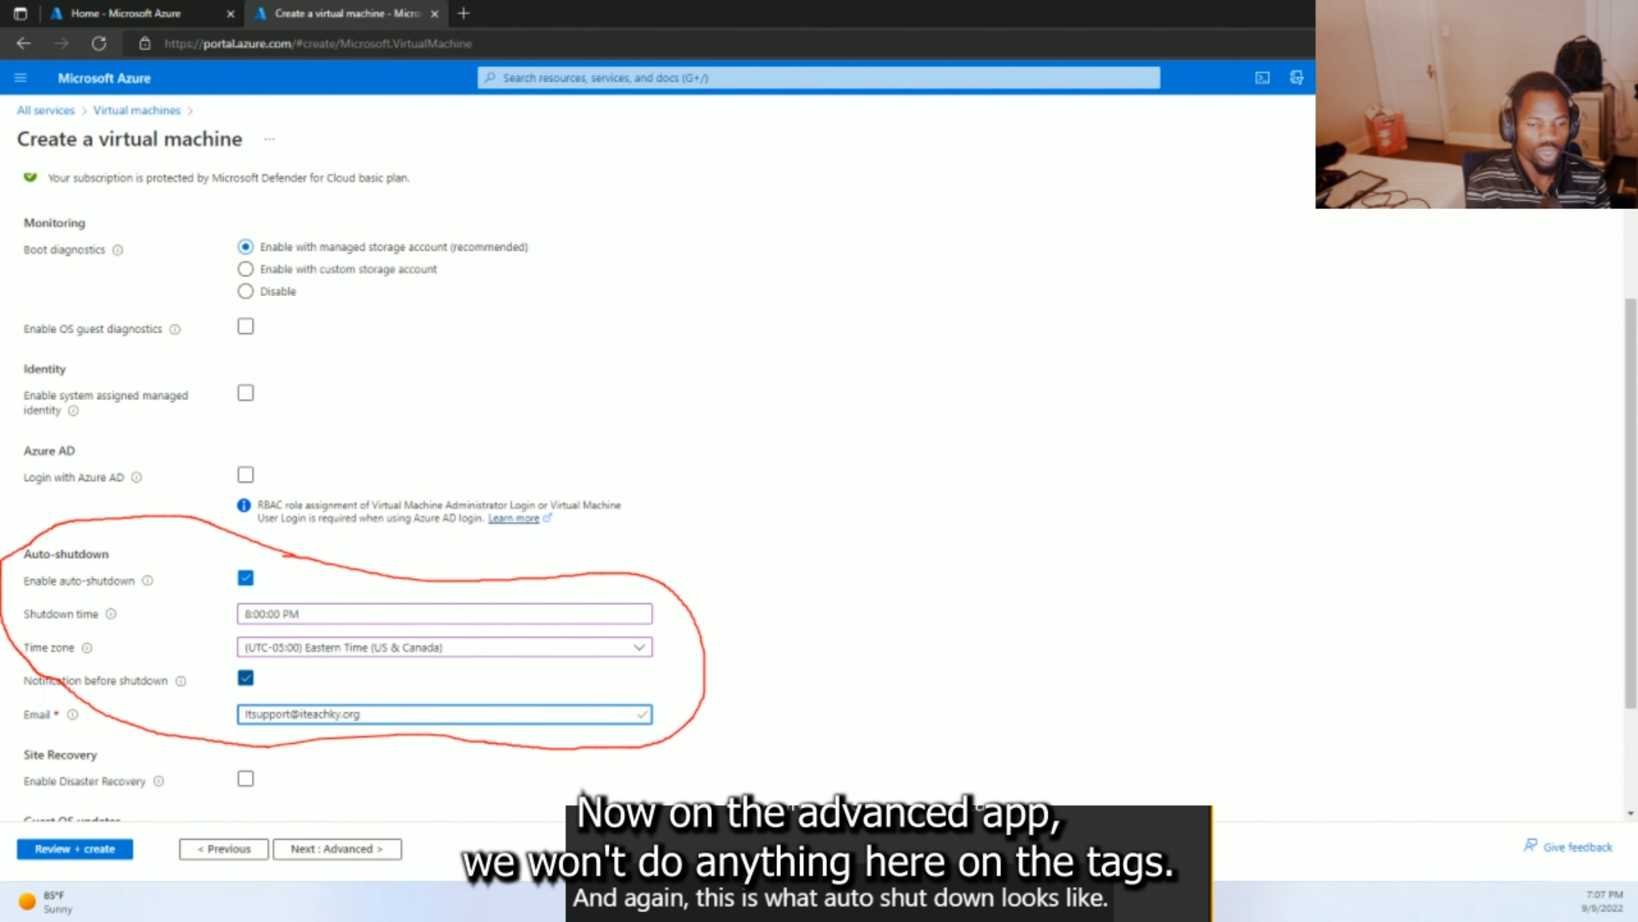
{"action": "key", "text": "Escape"}
{"action": "scroll", "coordinate": [252, 807], "scroll_direction": "down", "scroll_amount": 2}
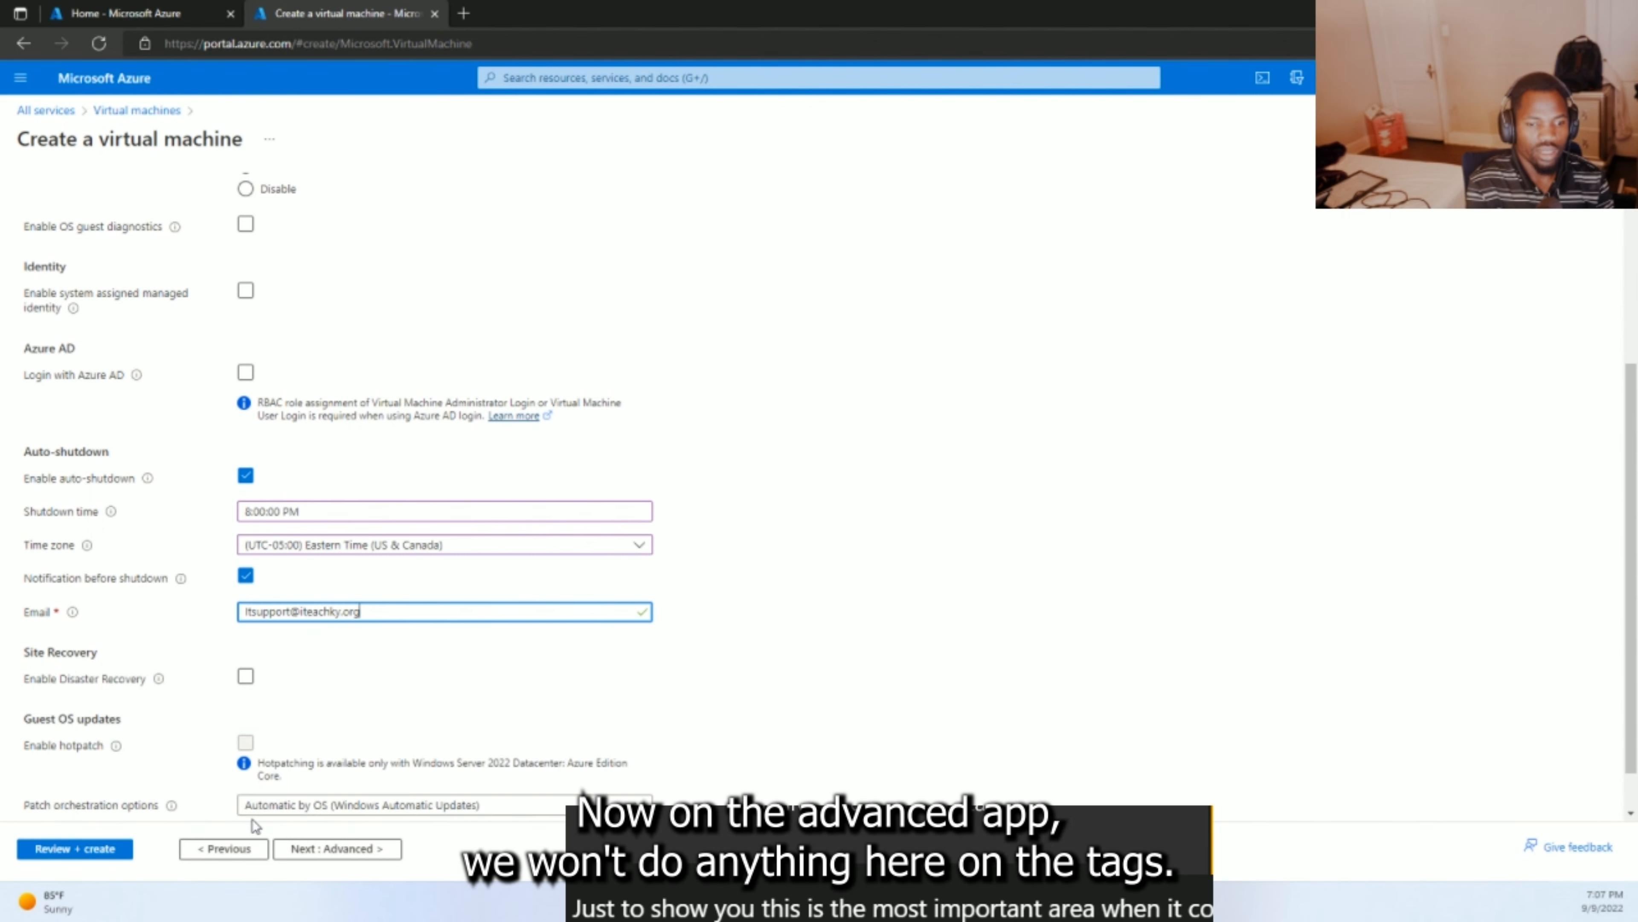
{"action": "left_click", "coordinate": [341, 848]}
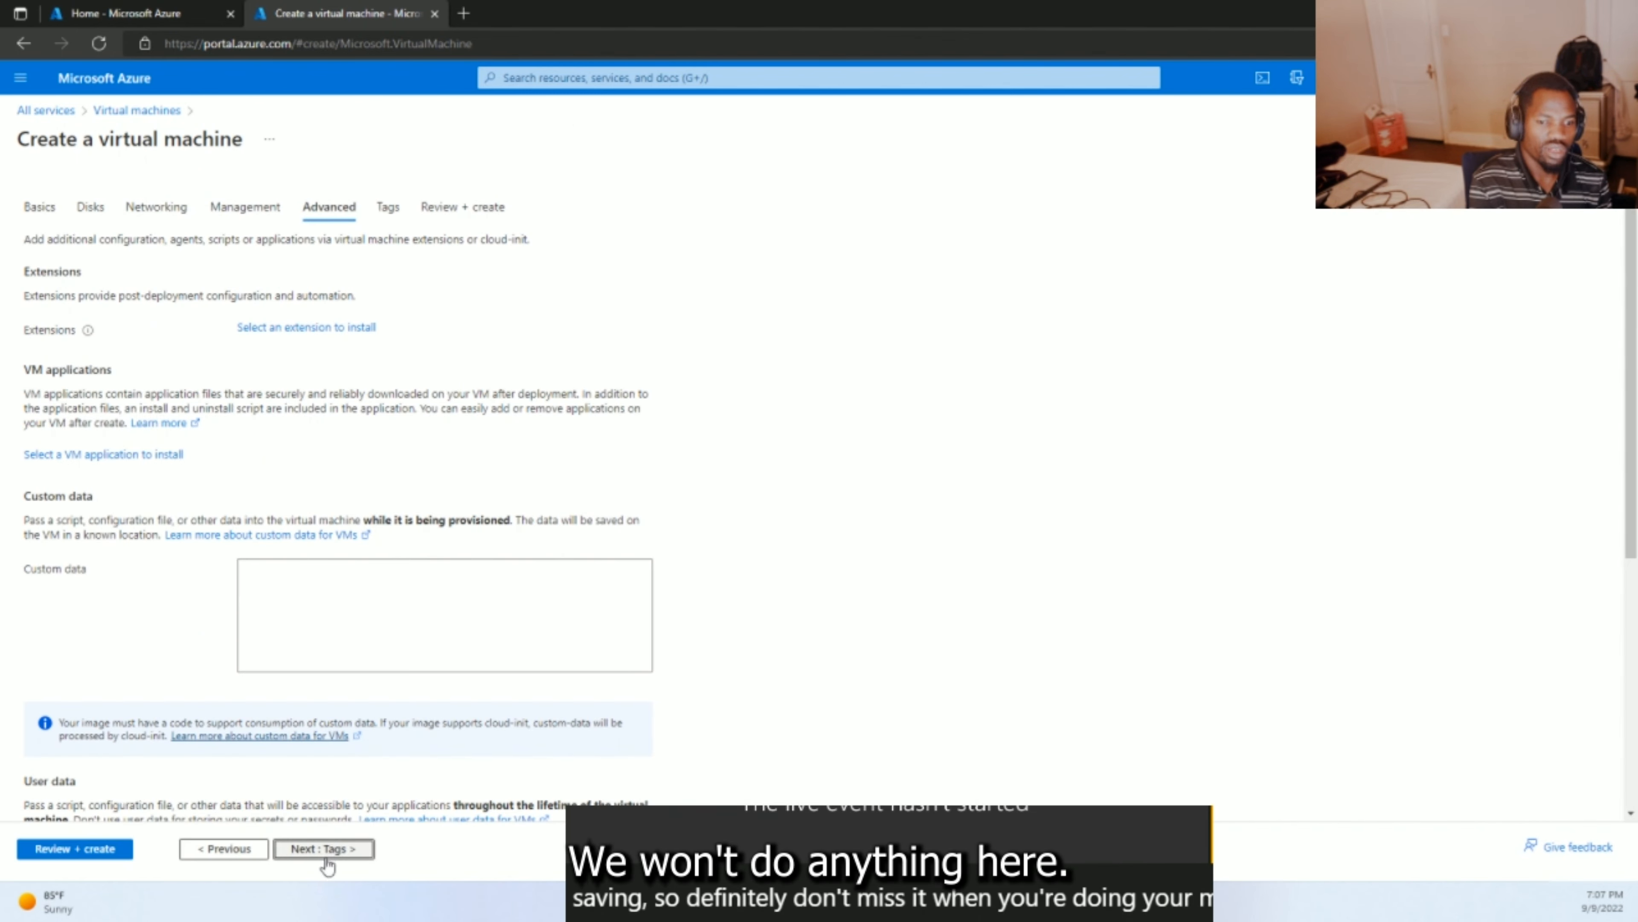
- Skip Advanced and Tags to reach Review + create, showing validation passed at 0.0912 USD/hr
{"action": "left_click", "coordinate": [326, 849]}
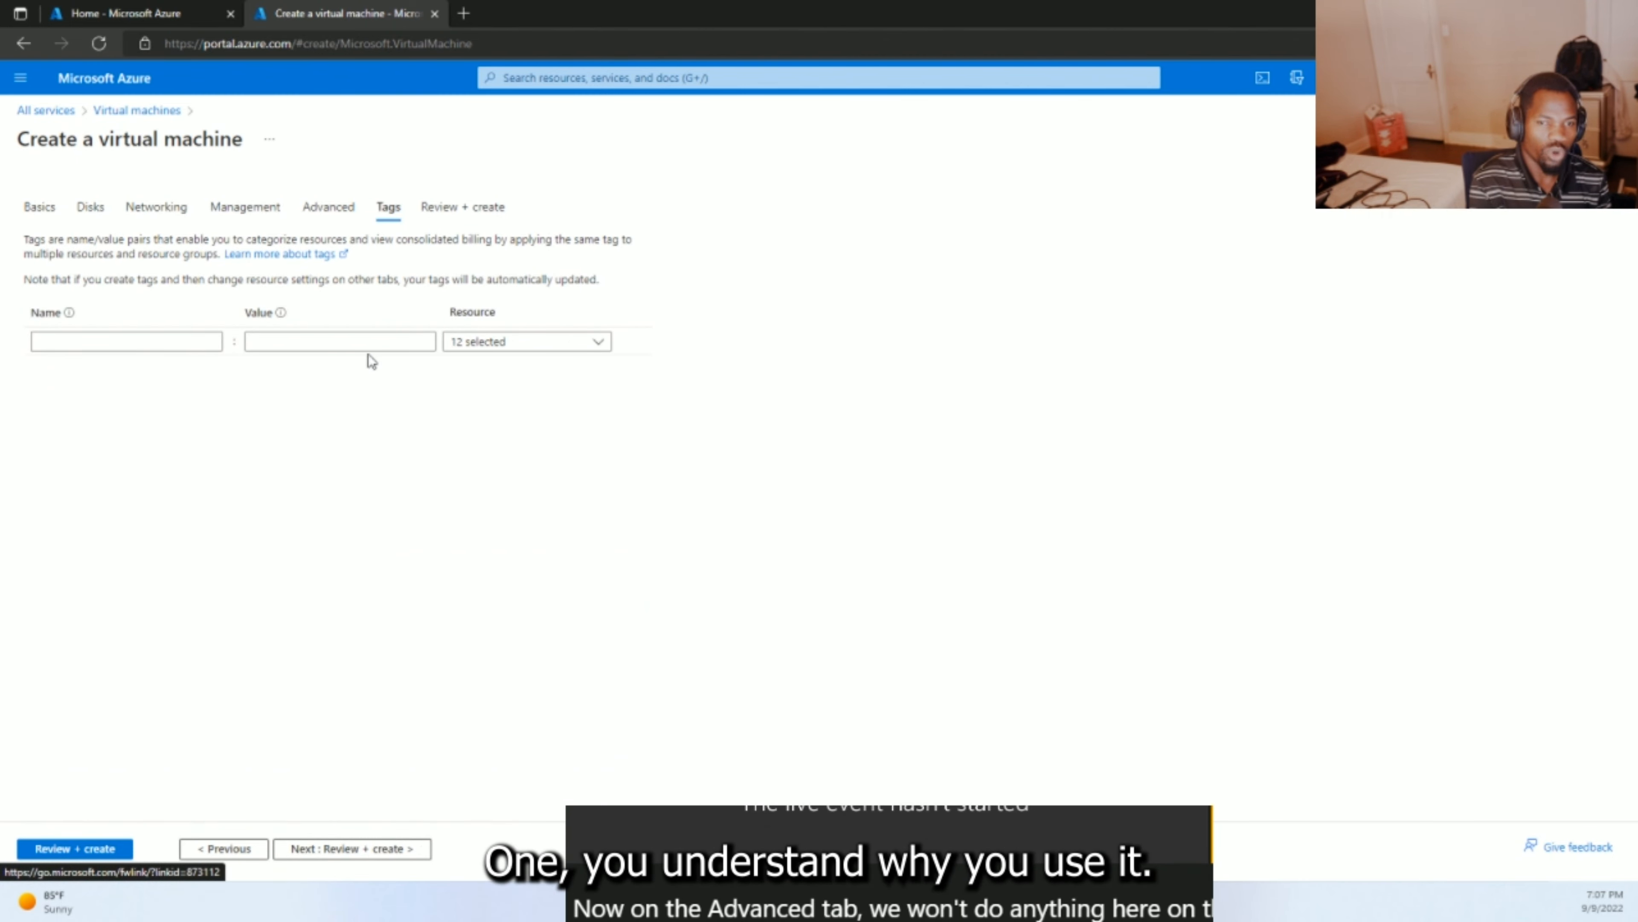
{"action": "left_click", "coordinate": [357, 848]}
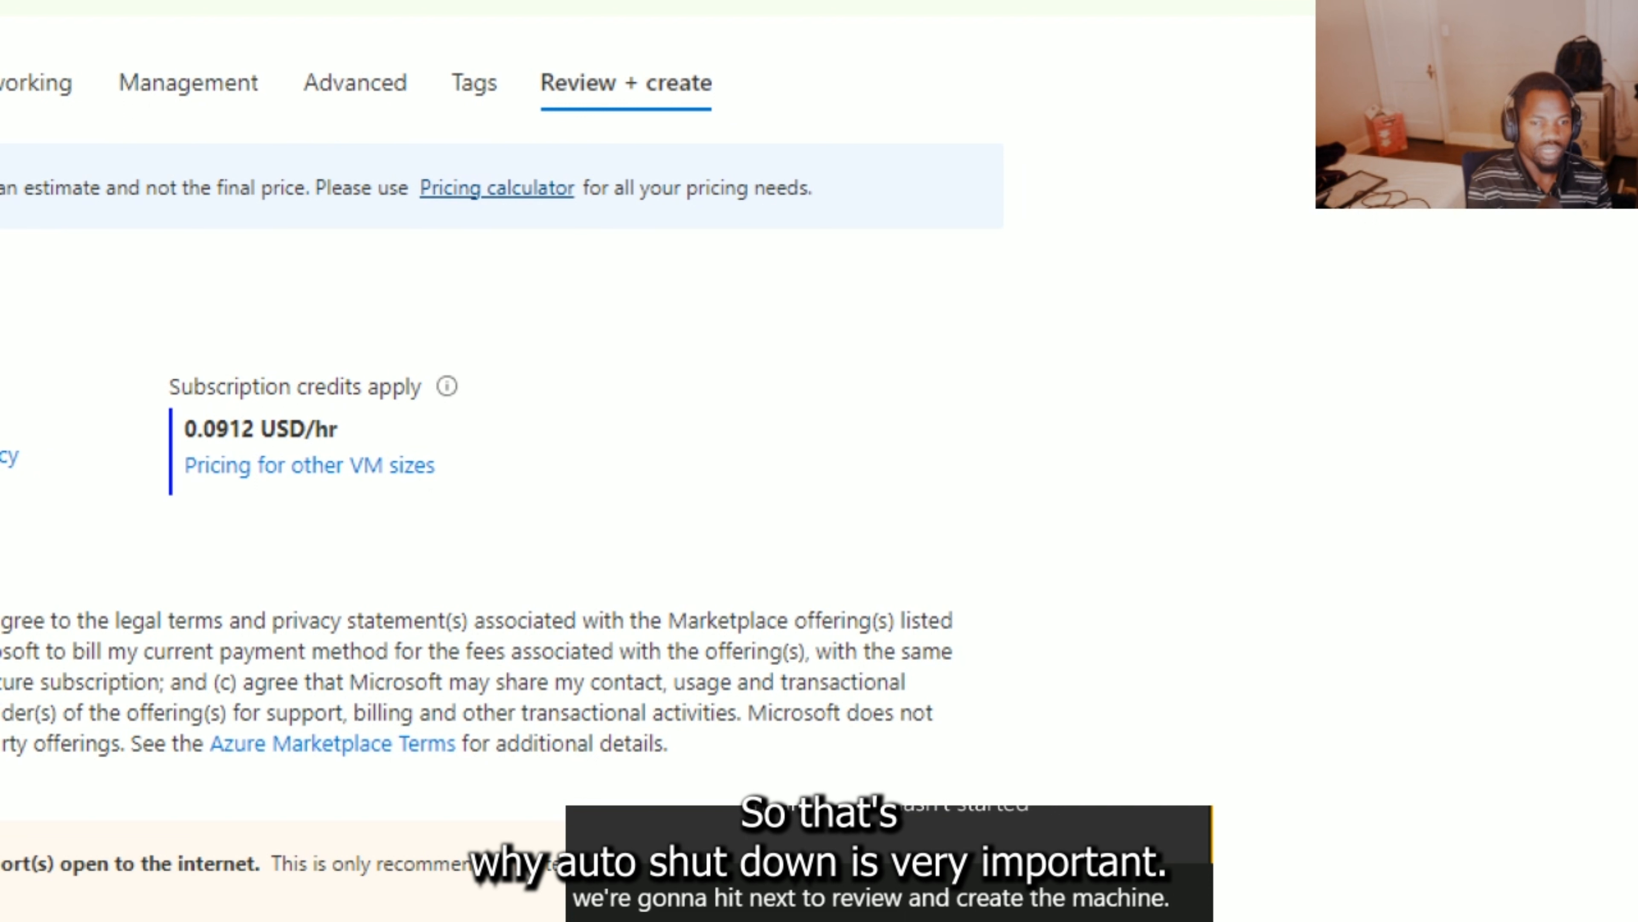
{"action": "left_click_drag", "start_coordinate": [488, 431], "coordinate": [642, 331]}
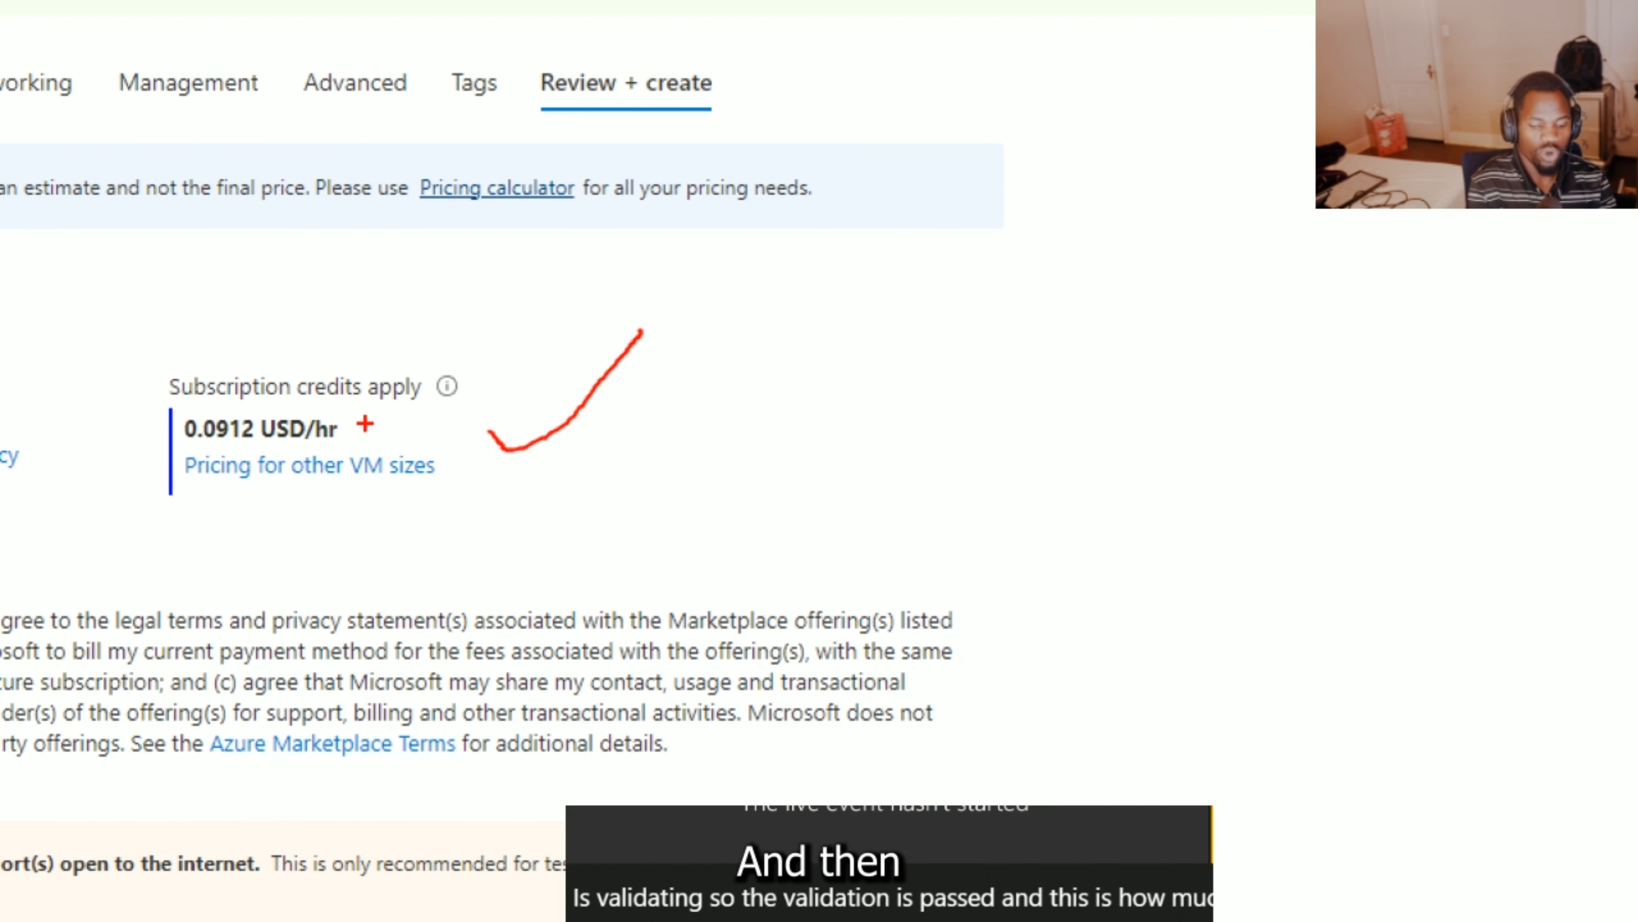
{"action": "key", "text": "Escape"}
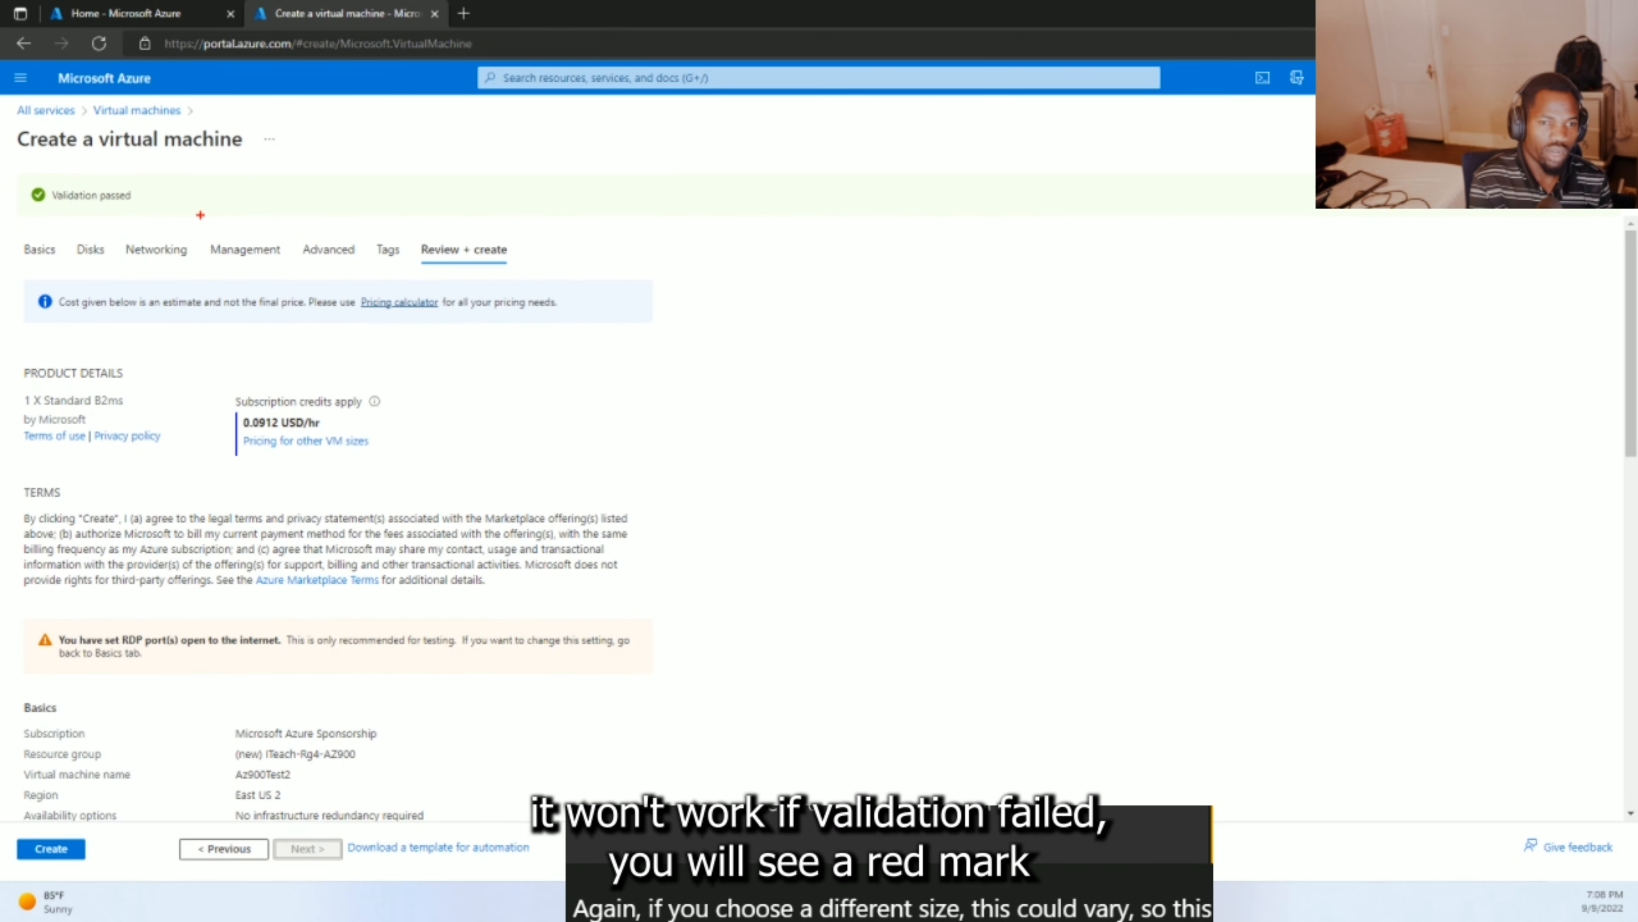
{"action": "left_click_drag", "start_coordinate": [192, 197], "coordinate": [247, 151]}
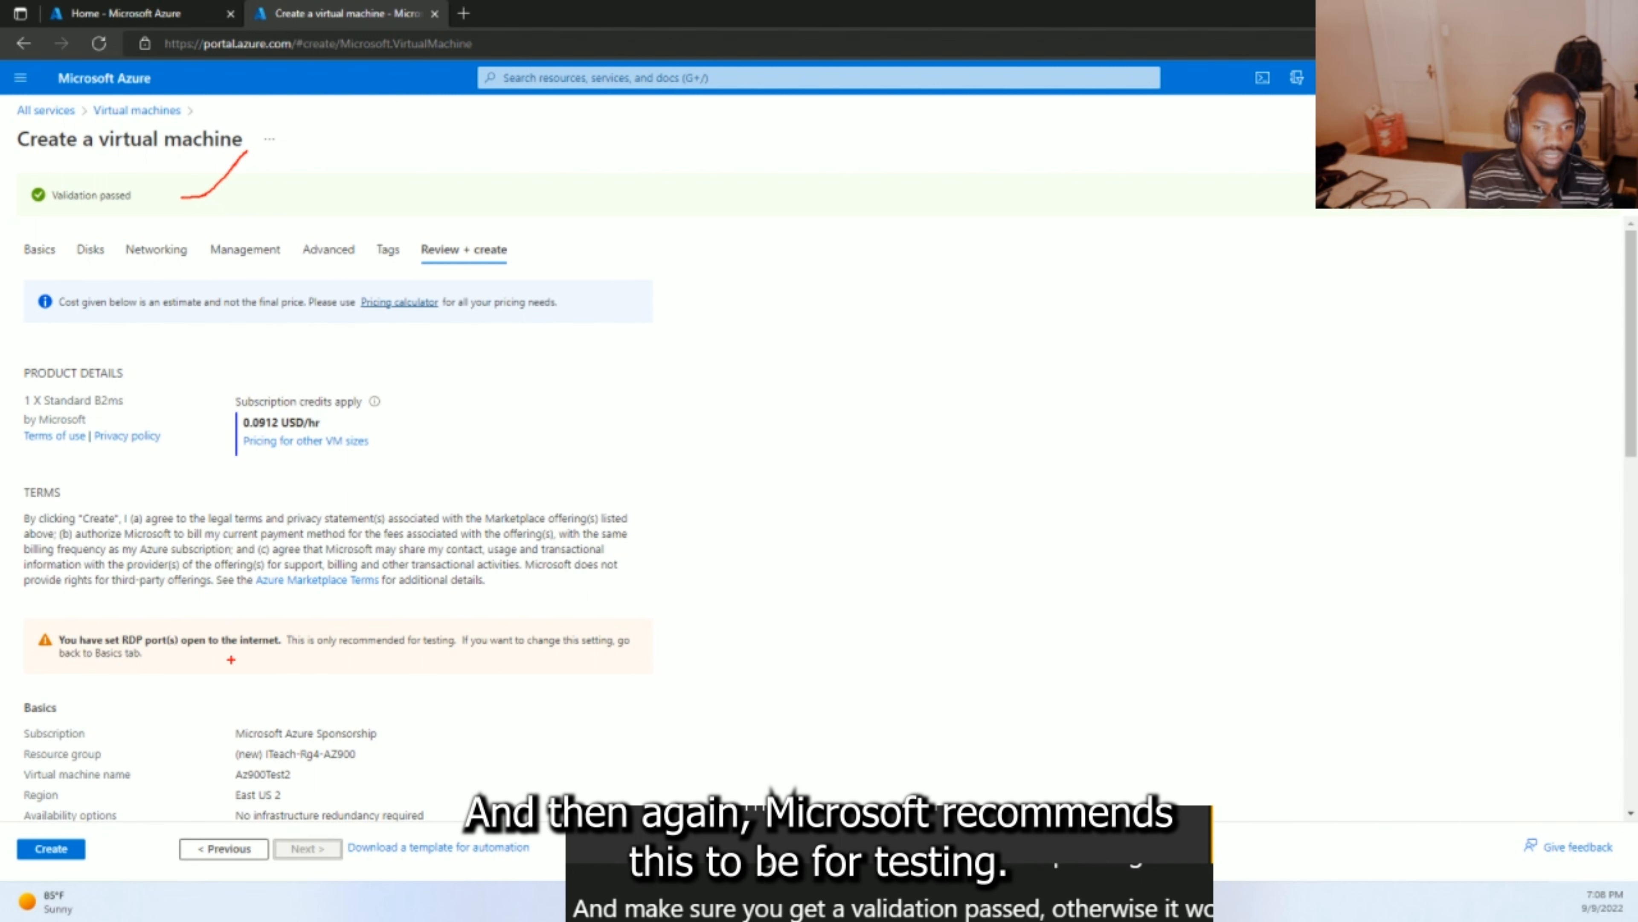
{"action": "mouse_move", "coordinate": [231, 659]}
{"action": "left_mouse_down"}
{"action": "mouse_move", "coordinate": [714, 680]}
{"action": "mouse_move", "coordinate": [761, 678]}
{"action": "mouse_move", "coordinate": [763, 635]}
{"action": "left_mouse_up"}
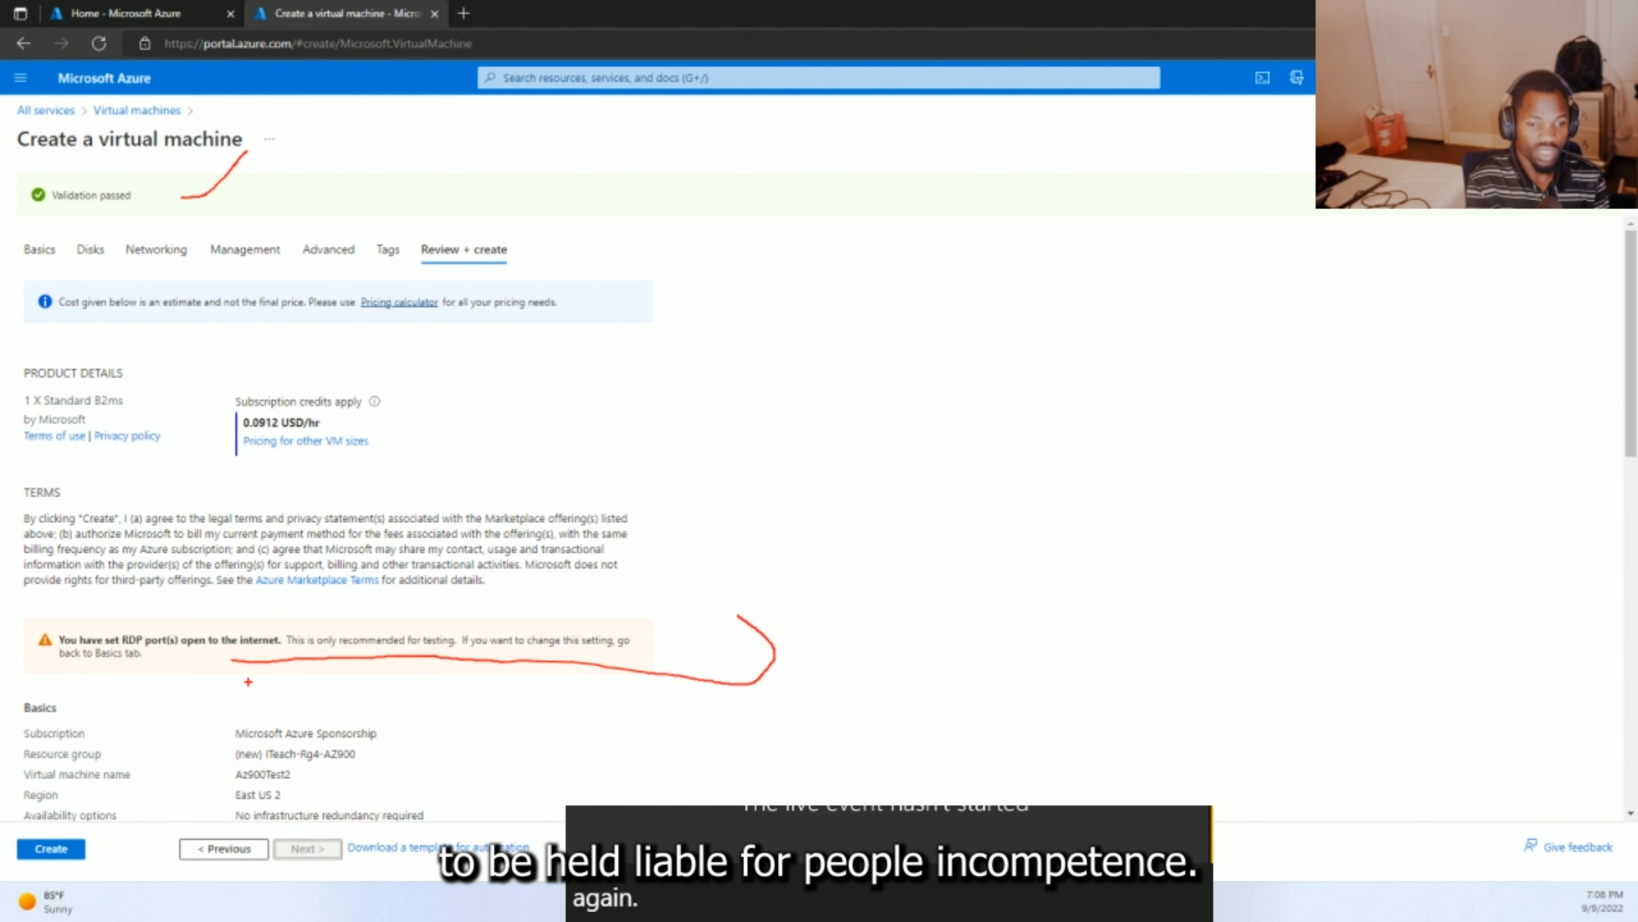
{"action": "mouse_move", "coordinate": [229, 657]}
{"action": "left_mouse_down"}
{"action": "mouse_move", "coordinate": [198, 674]}
{"action": "mouse_move", "coordinate": [25, 664]}
{"action": "mouse_move", "coordinate": [49, 629]}
{"action": "mouse_move", "coordinate": [222, 615]}
{"action": "mouse_move", "coordinate": [723, 625]}
{"action": "left_mouse_up"}
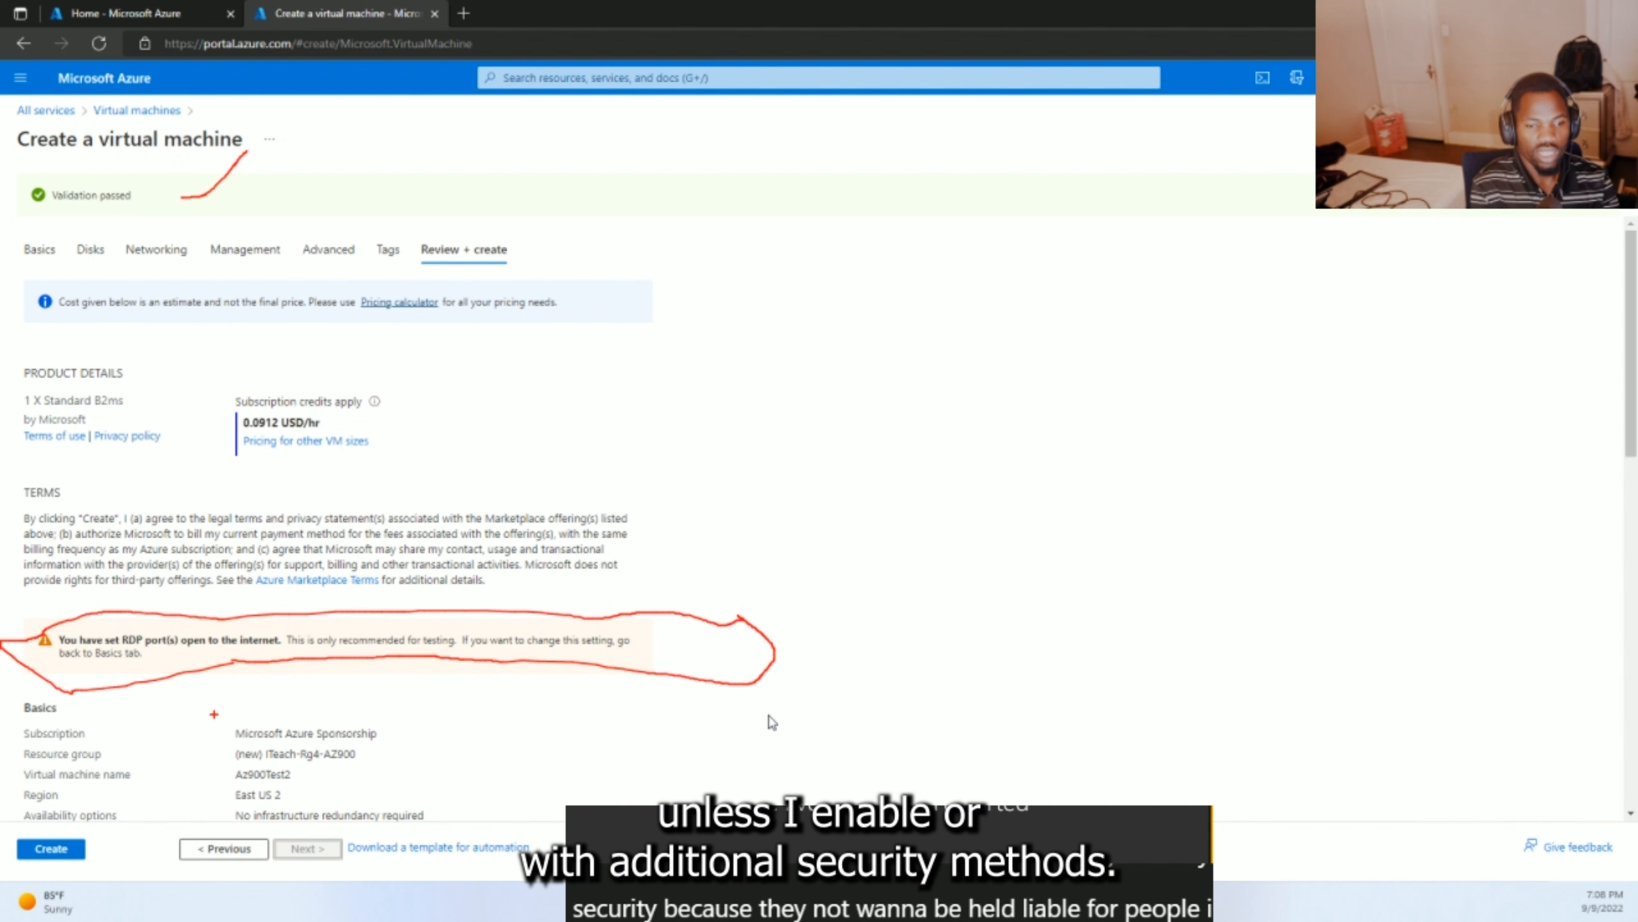
{"action": "key", "text": "Escape"}
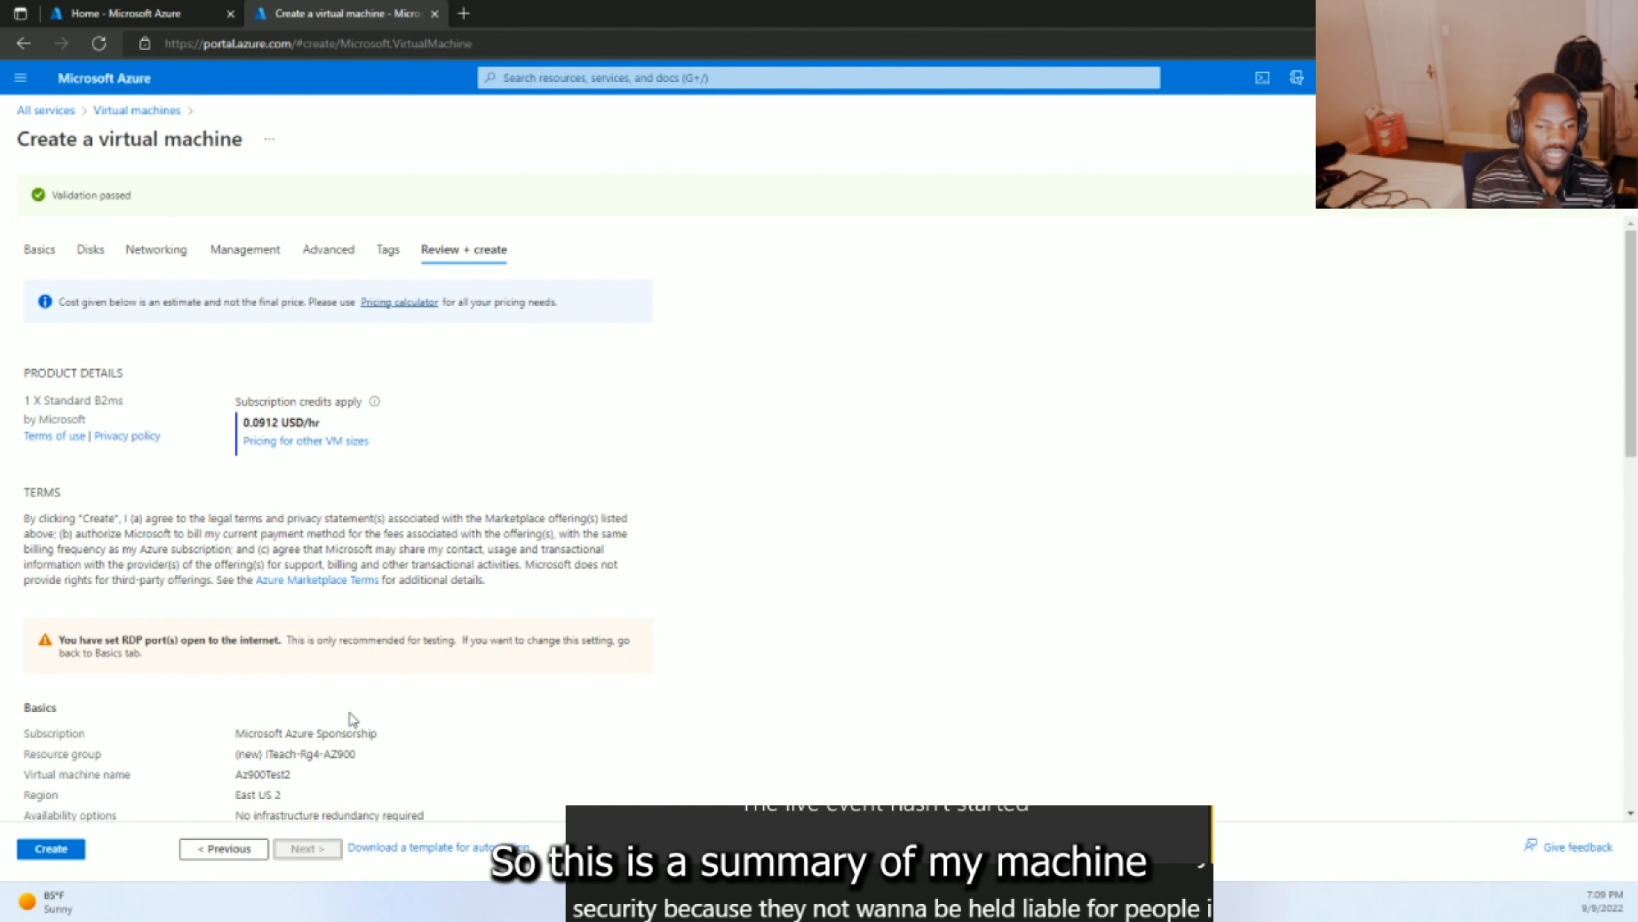
{"action": "scroll", "coordinate": [349, 712], "scroll_direction": "down", "scroll_amount": 4}
{"action": "scroll", "coordinate": [350, 712], "scroll_direction": "down", "scroll_amount": 3}
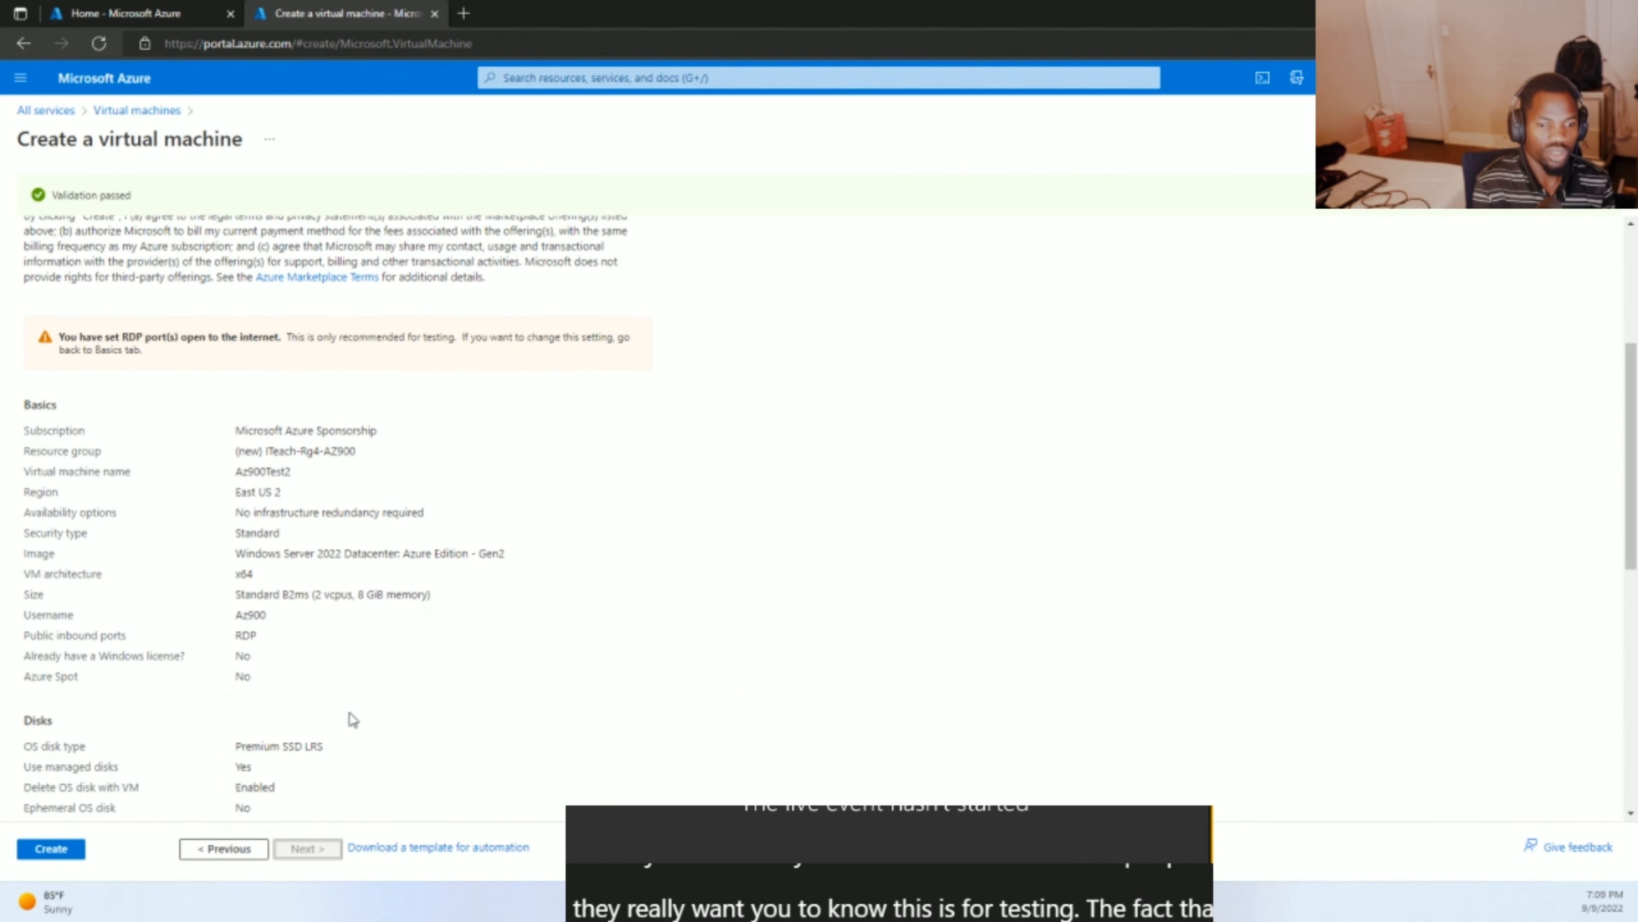
{"action": "scroll", "coordinate": [350, 712], "scroll_direction": "up", "scroll_amount": 1}
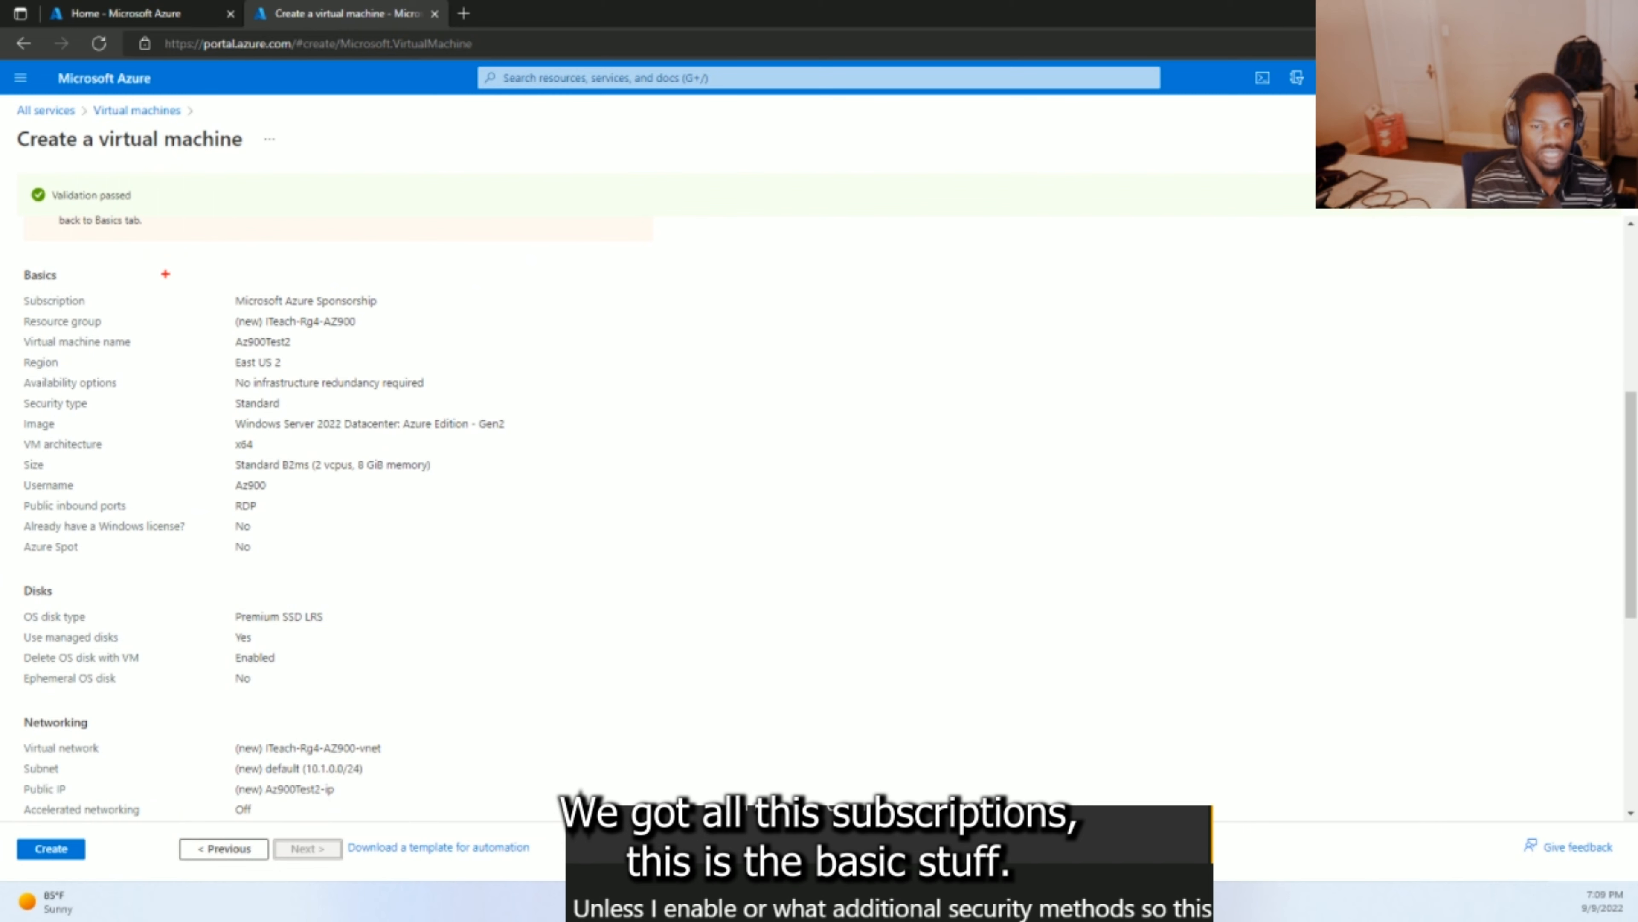
{"action": "mouse_move", "coordinate": [143, 254]}
{"action": "left_mouse_down"}
{"action": "mouse_move", "coordinate": [30, 252]}
{"action": "mouse_move", "coordinate": [2, 324]}
{"action": "mouse_move", "coordinate": [42, 481]}
{"action": "mouse_move", "coordinate": [210, 532]}
{"action": "mouse_move", "coordinate": [333, 487]}
{"action": "mouse_move", "coordinate": [433, 420]}
{"action": "mouse_move", "coordinate": [424, 251]}
{"action": "mouse_move", "coordinate": [151, 245]}
{"action": "left_mouse_up"}
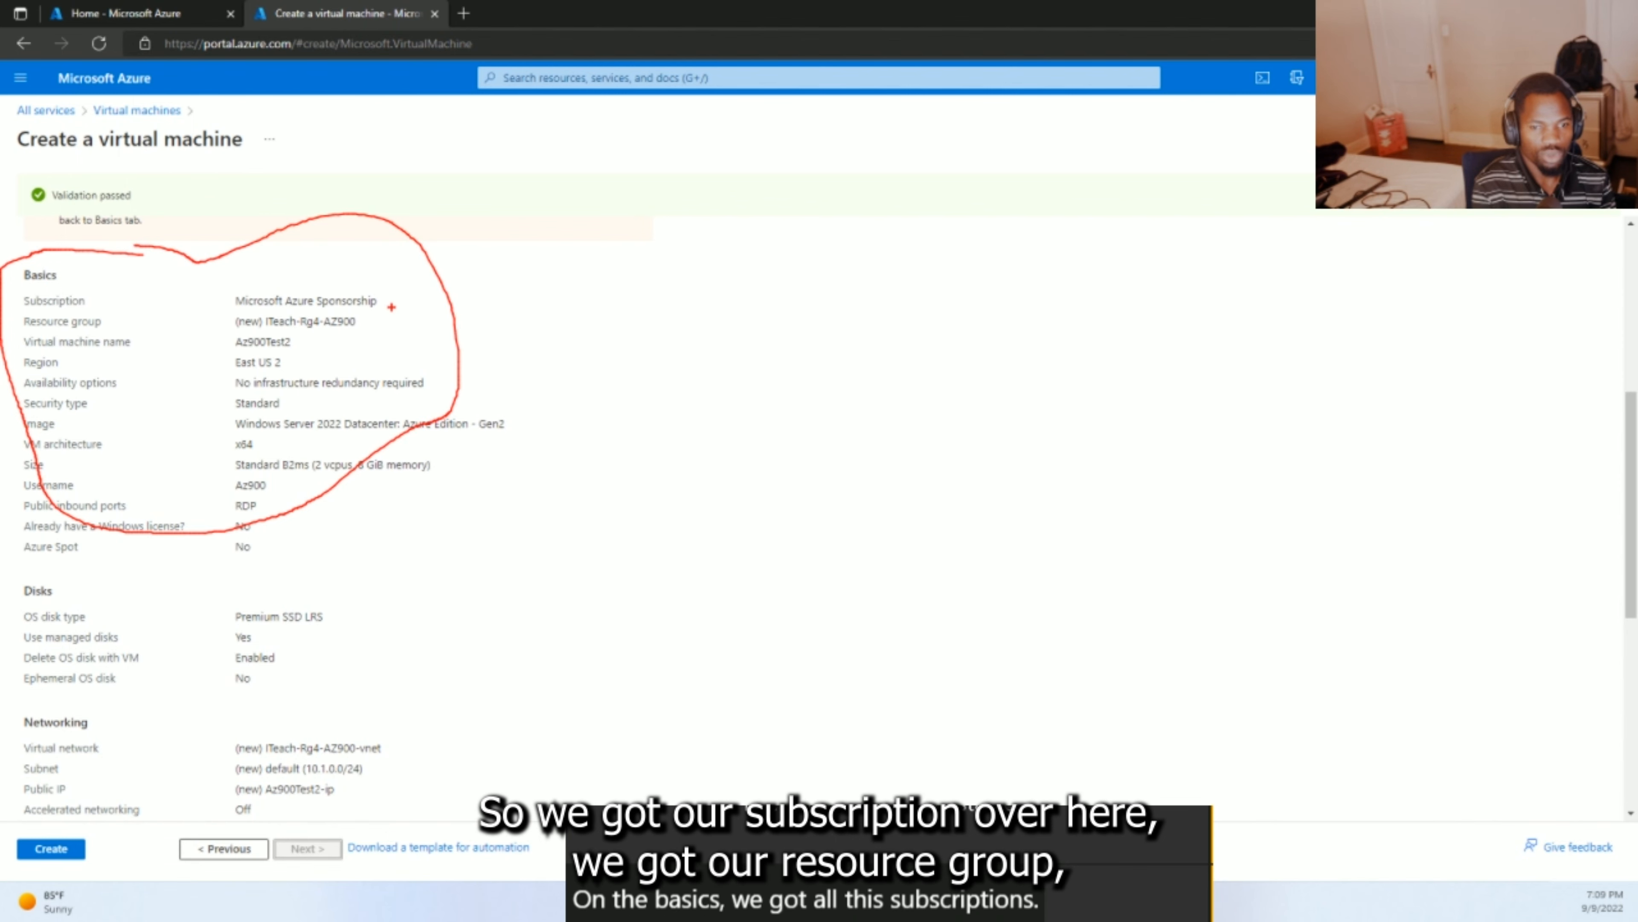
{"action": "mouse_move", "coordinate": [393, 307]}
{"action": "left_mouse_down"}
{"action": "mouse_move", "coordinate": [395, 289]}
{"action": "mouse_move", "coordinate": [373, 320]}
{"action": "mouse_move", "coordinate": [302, 339]}
{"action": "mouse_move", "coordinate": [351, 338]}
{"action": "mouse_move", "coordinate": [305, 360]}
{"action": "mouse_move", "coordinate": [330, 352]}
{"action": "left_mouse_up"}
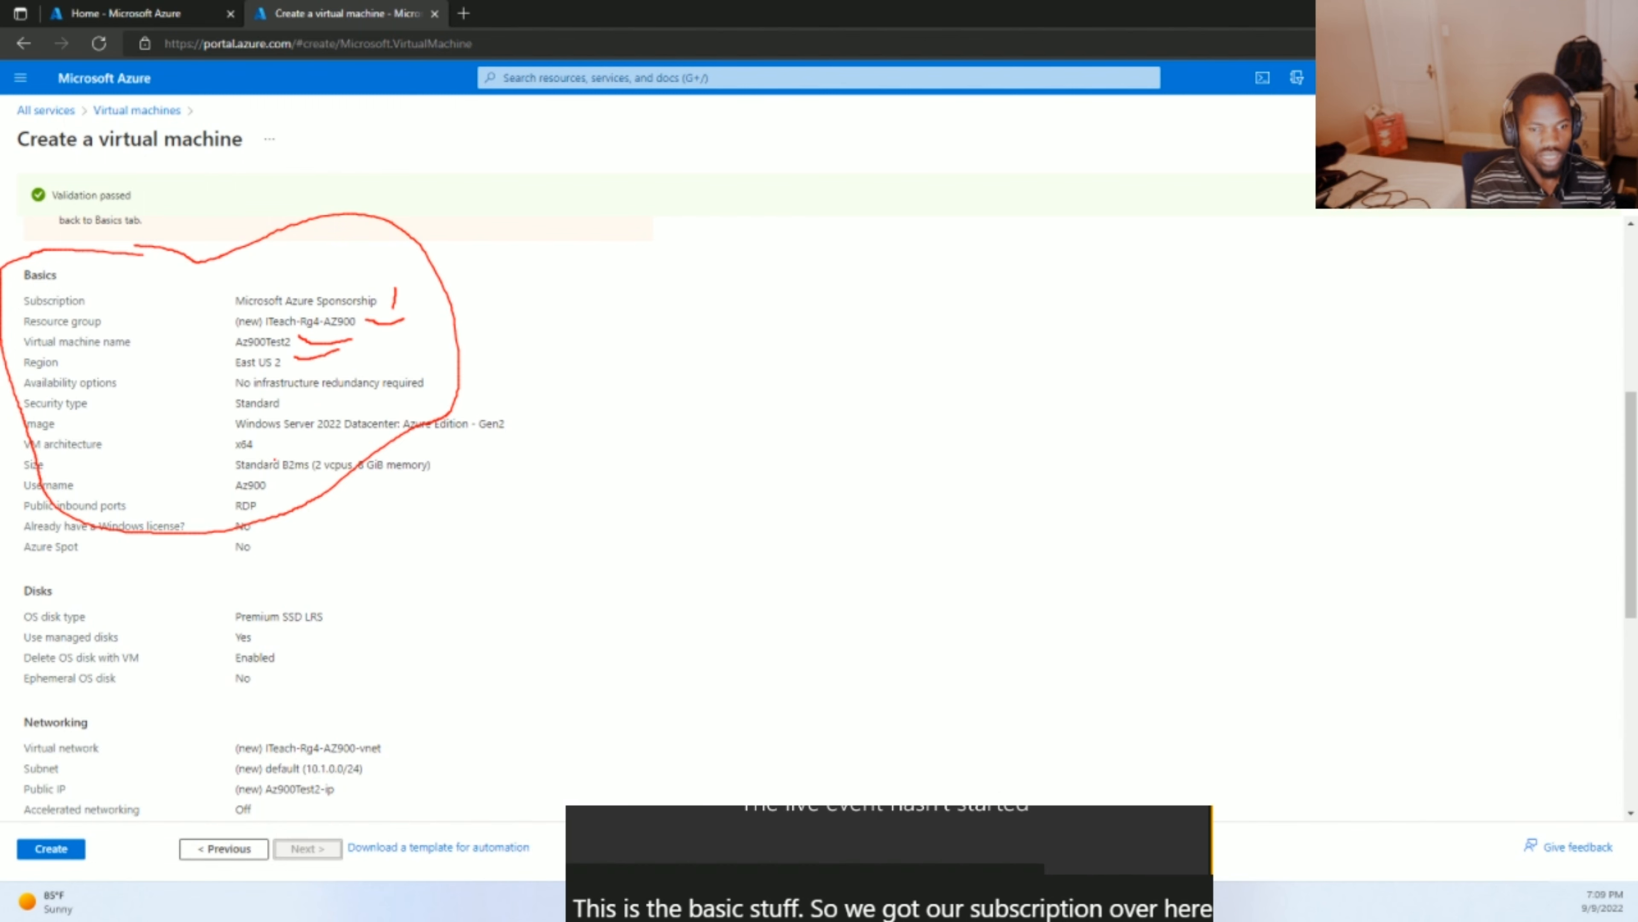
{"action": "left_click_drag", "start_coordinate": [269, 467], "coordinate": [278, 480]}
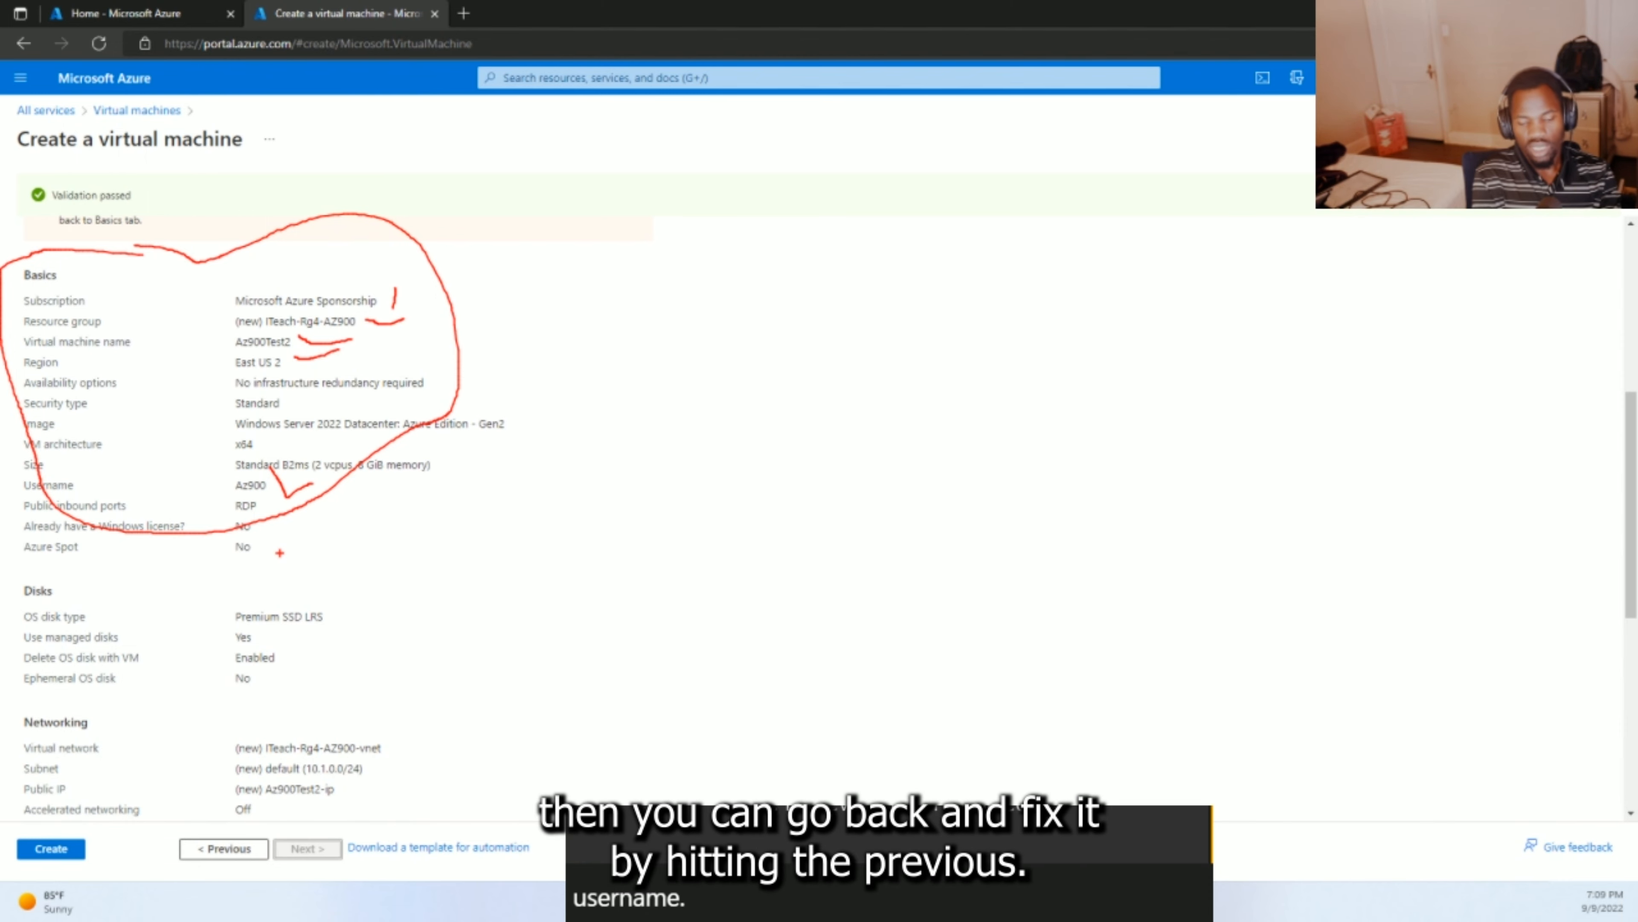
{"action": "key", "text": "Escape"}
{"action": "scroll", "coordinate": [293, 600], "scroll_direction": "down", "scroll_amount": 3}
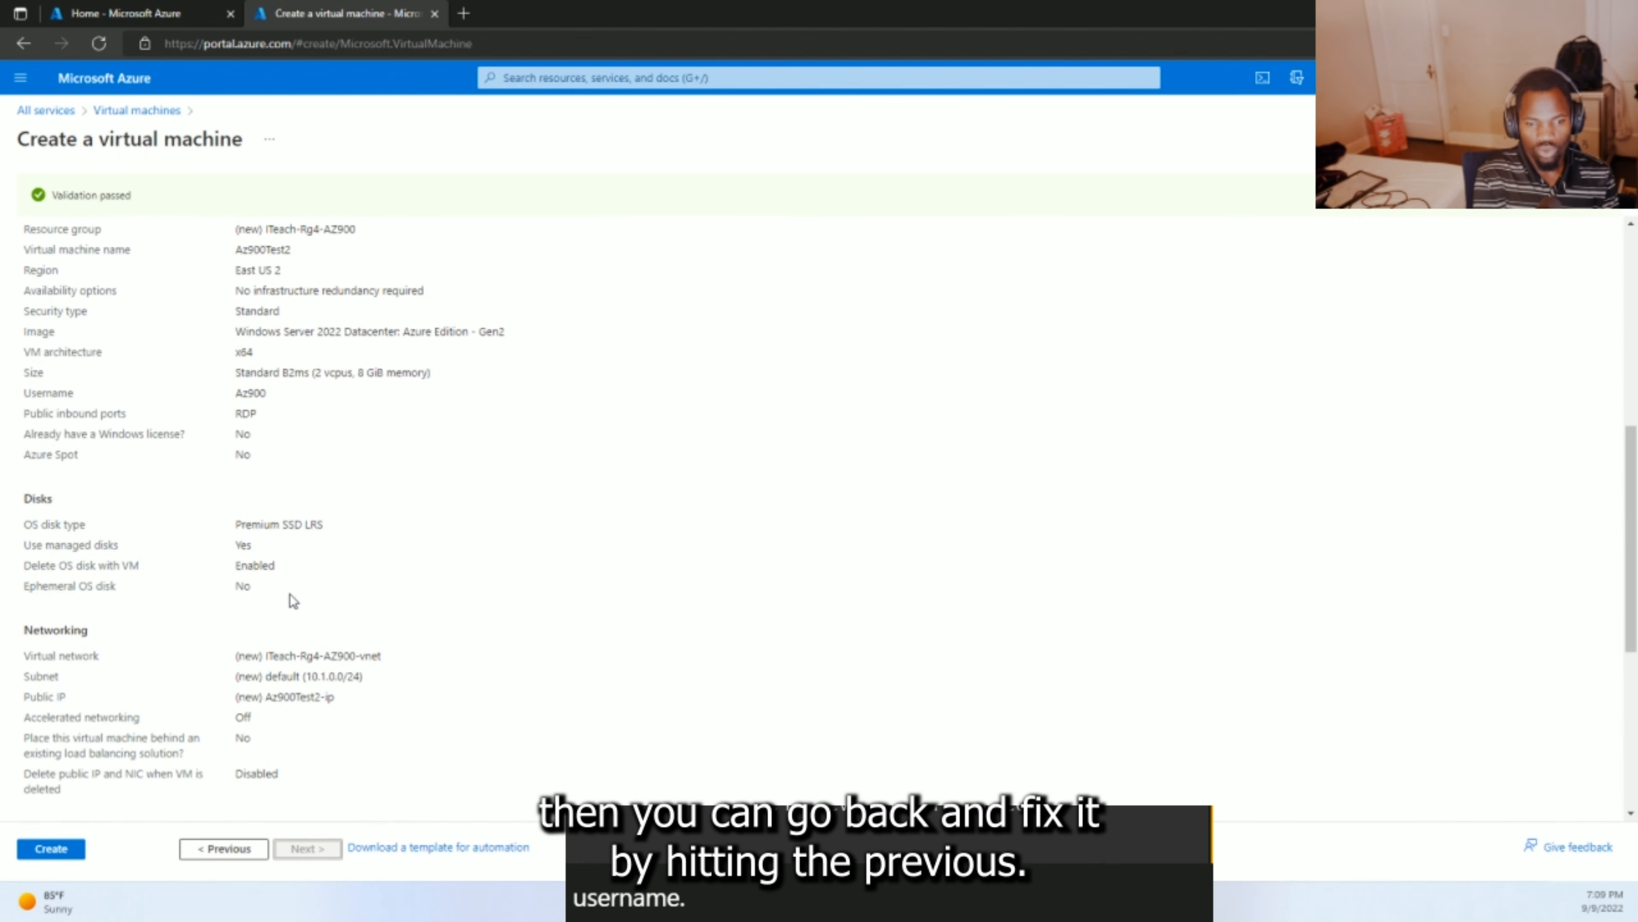
{"action": "scroll", "coordinate": [291, 594], "scroll_direction": "down", "scroll_amount": 2}
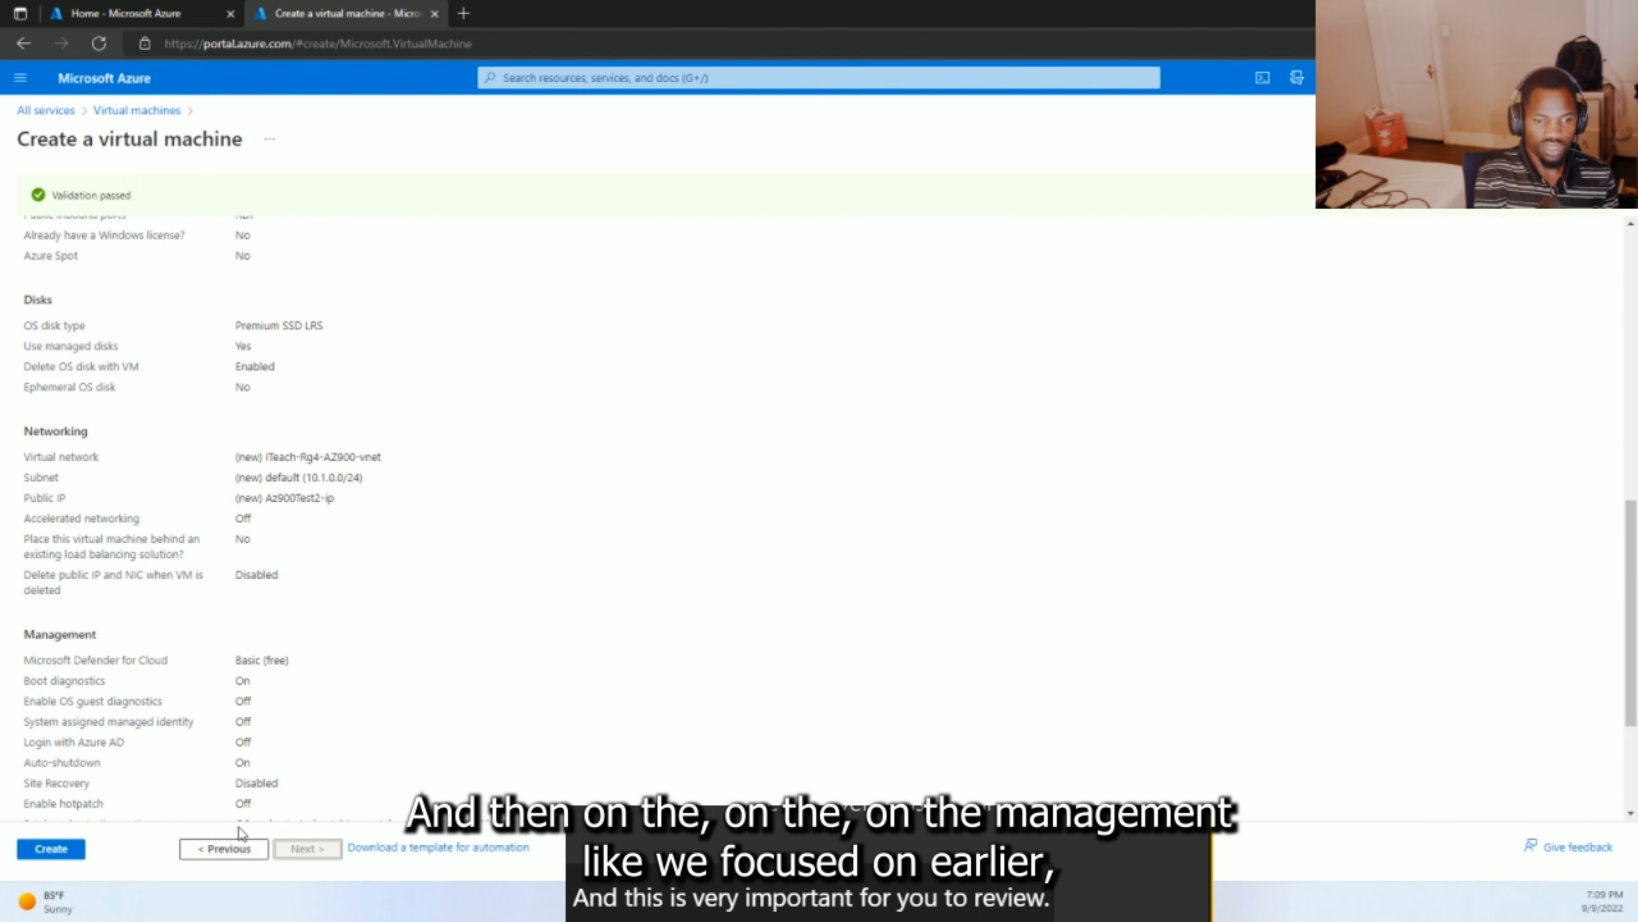
{"action": "scroll", "coordinate": [243, 772], "scroll_direction": "down", "scroll_amount": 2}
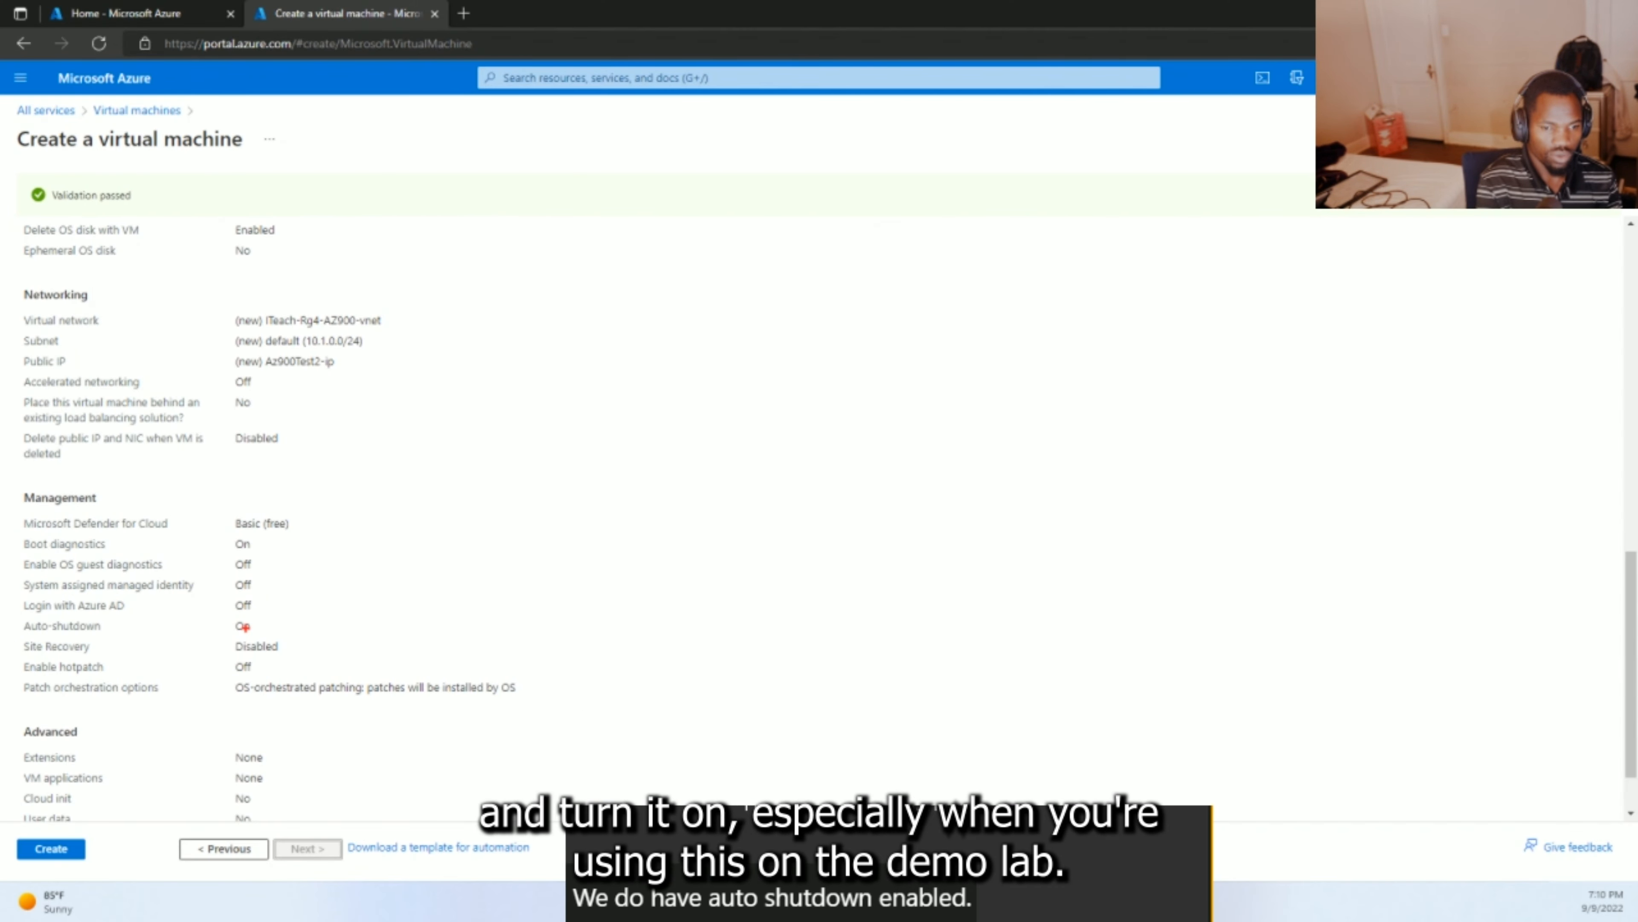
{"action": "left_click_drag", "start_coordinate": [253, 624], "coordinate": [323, 587]}
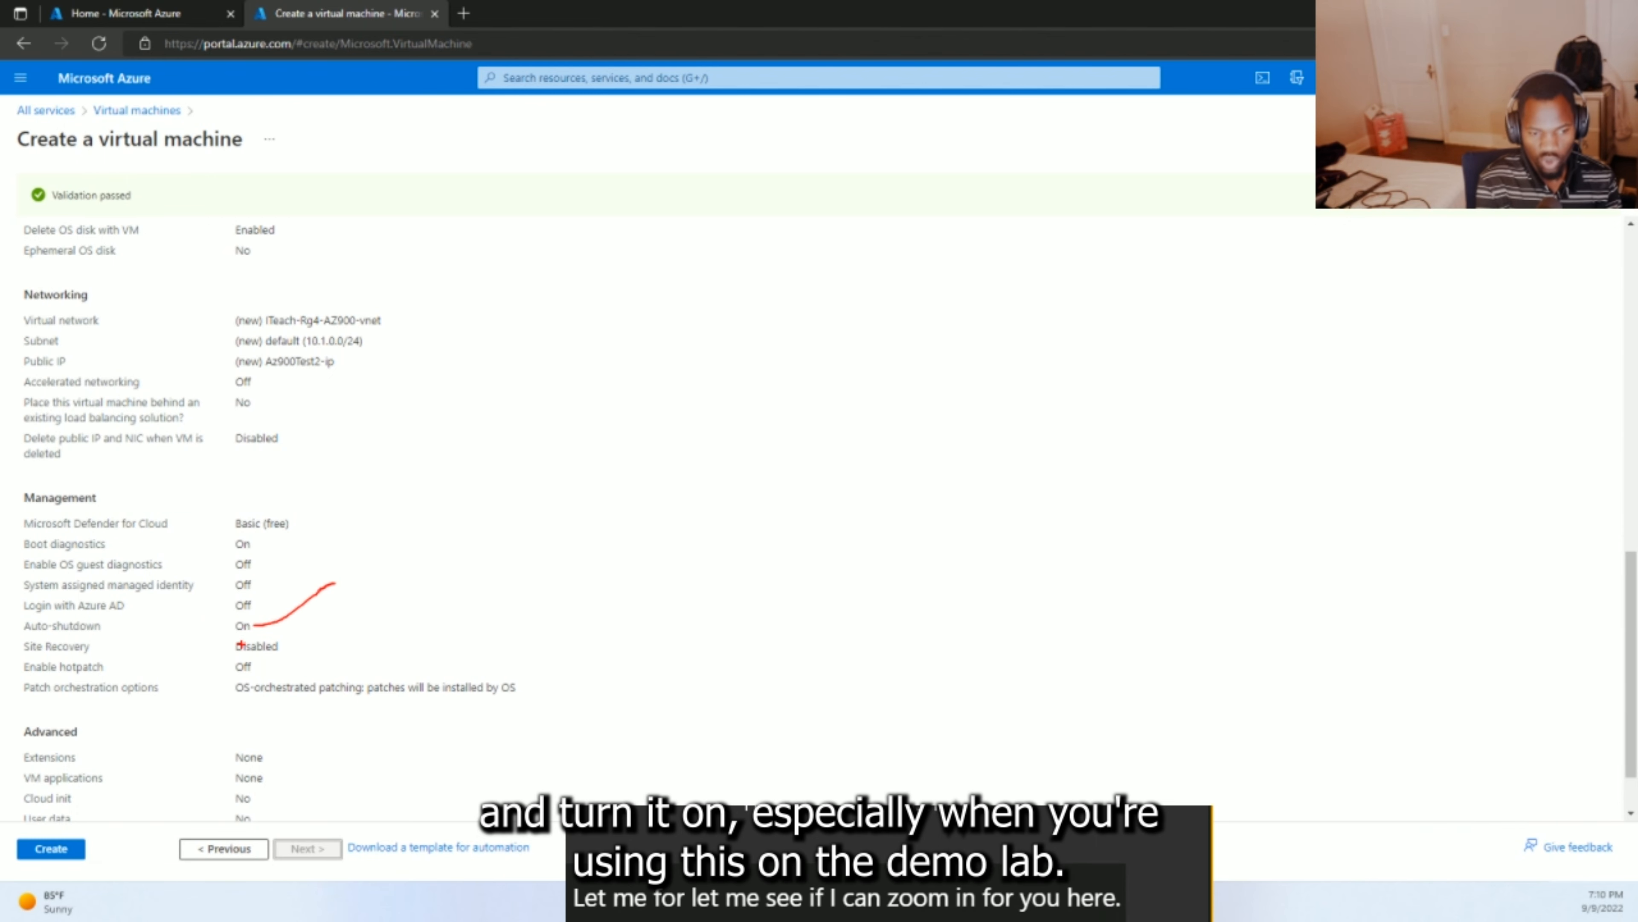
{"action": "key", "text": "Escape"}
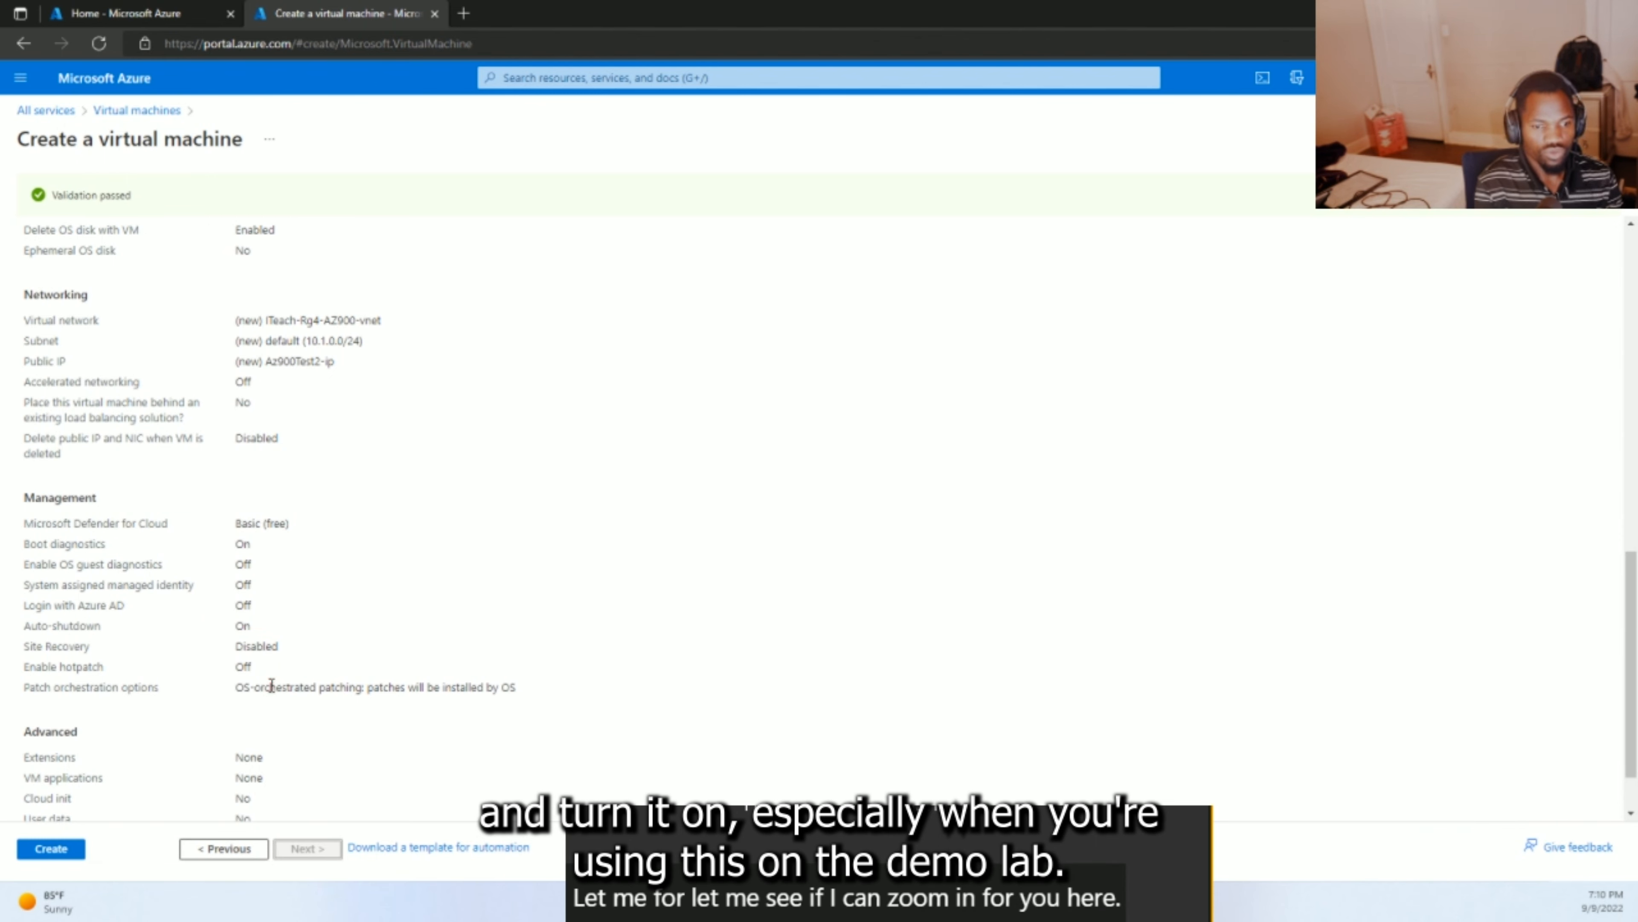
- Create Az900Test2 and follow deployment until its network interface, virtual network, security group and public IP exist
{"action": "left_click", "coordinate": [56, 851]}
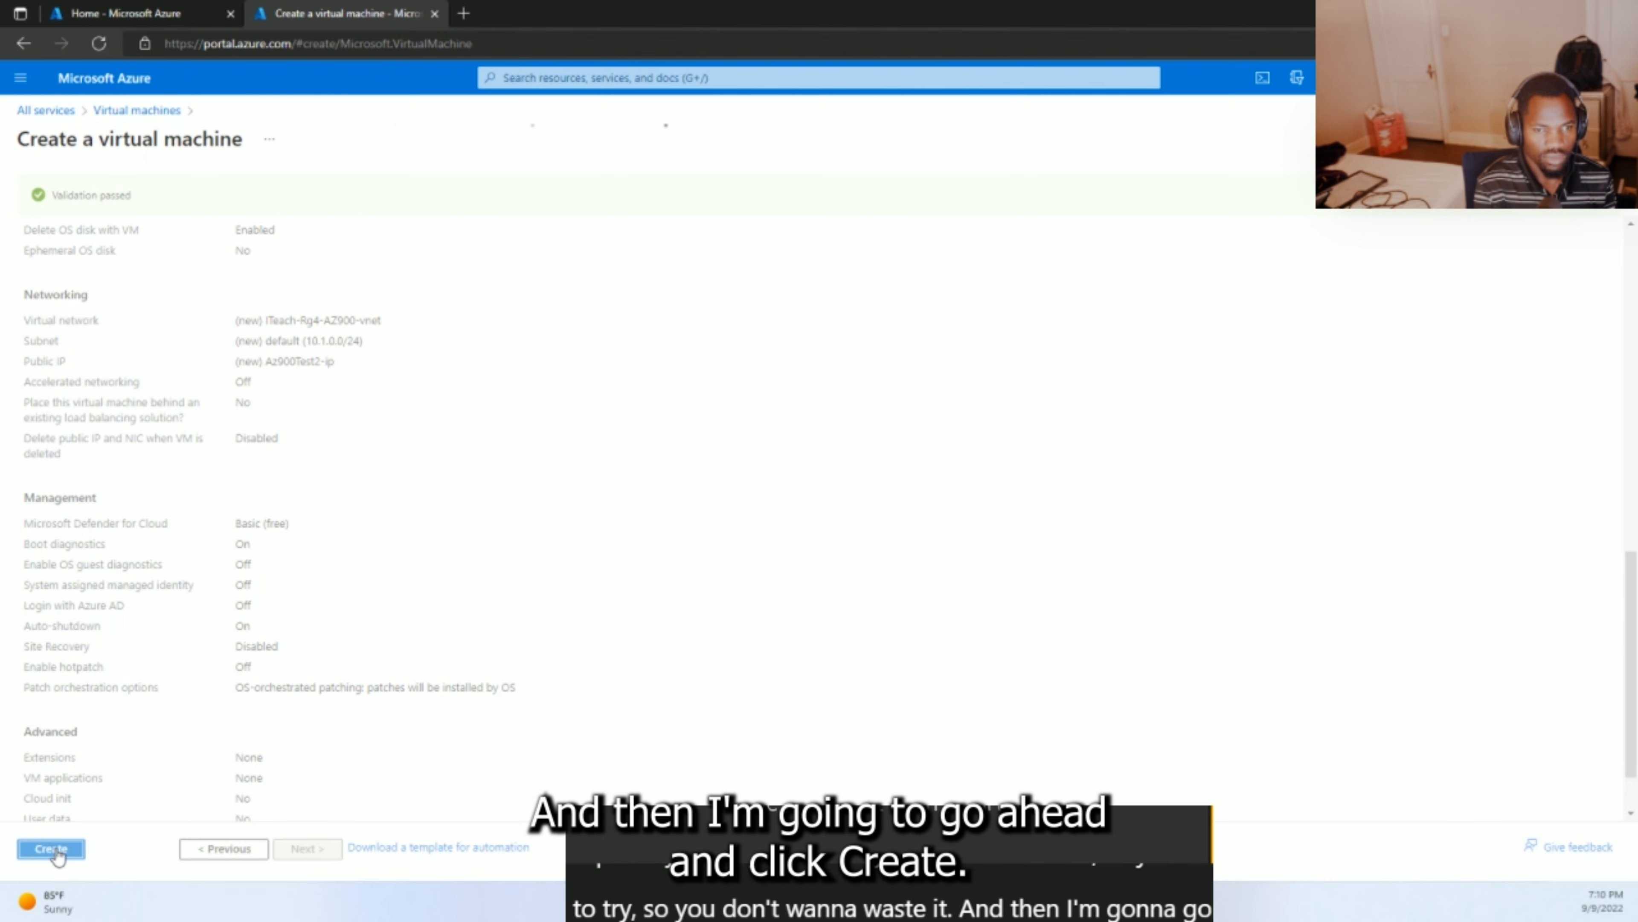
{"action": "left_click", "coordinate": [57, 849]}
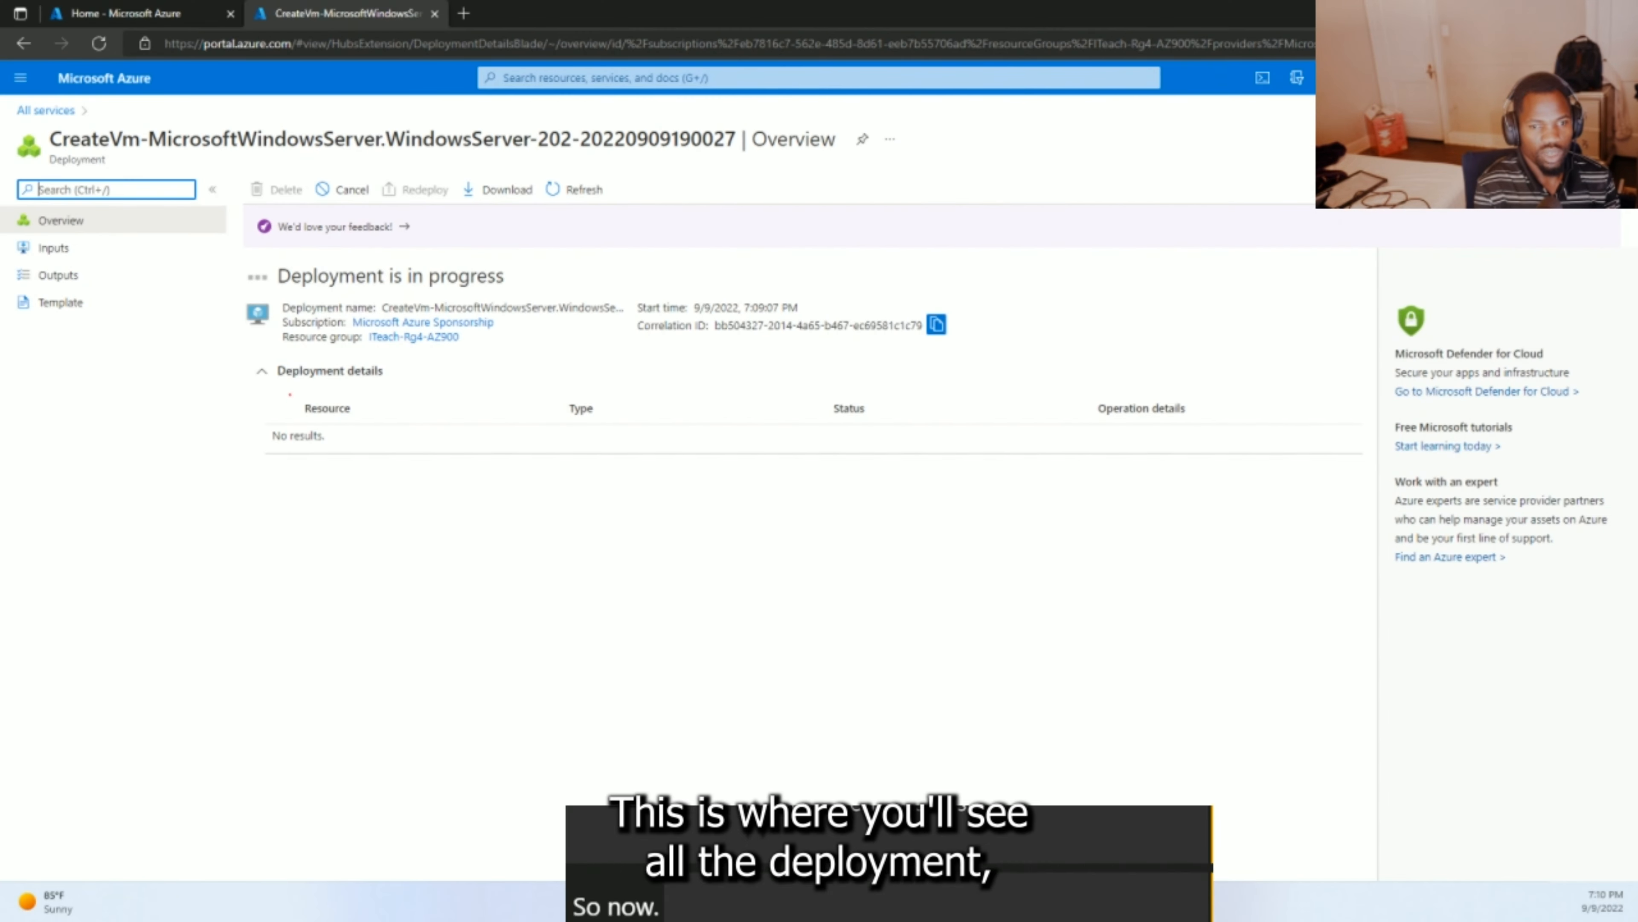
{"action": "mouse_move", "coordinate": [234, 258]}
{"action": "left_mouse_down"}
{"action": "mouse_move", "coordinate": [245, 356]}
{"action": "mouse_move", "coordinate": [489, 445]}
{"action": "mouse_move", "coordinate": [771, 423]}
{"action": "mouse_move", "coordinate": [918, 479]}
{"action": "mouse_move", "coordinate": [1040, 378]}
{"action": "mouse_move", "coordinate": [957, 284]}
{"action": "mouse_move", "coordinate": [613, 264]}
{"action": "mouse_move", "coordinate": [465, 207]}
{"action": "mouse_move", "coordinate": [351, 248]}
{"action": "mouse_move", "coordinate": [241, 228]}
{"action": "left_mouse_up"}
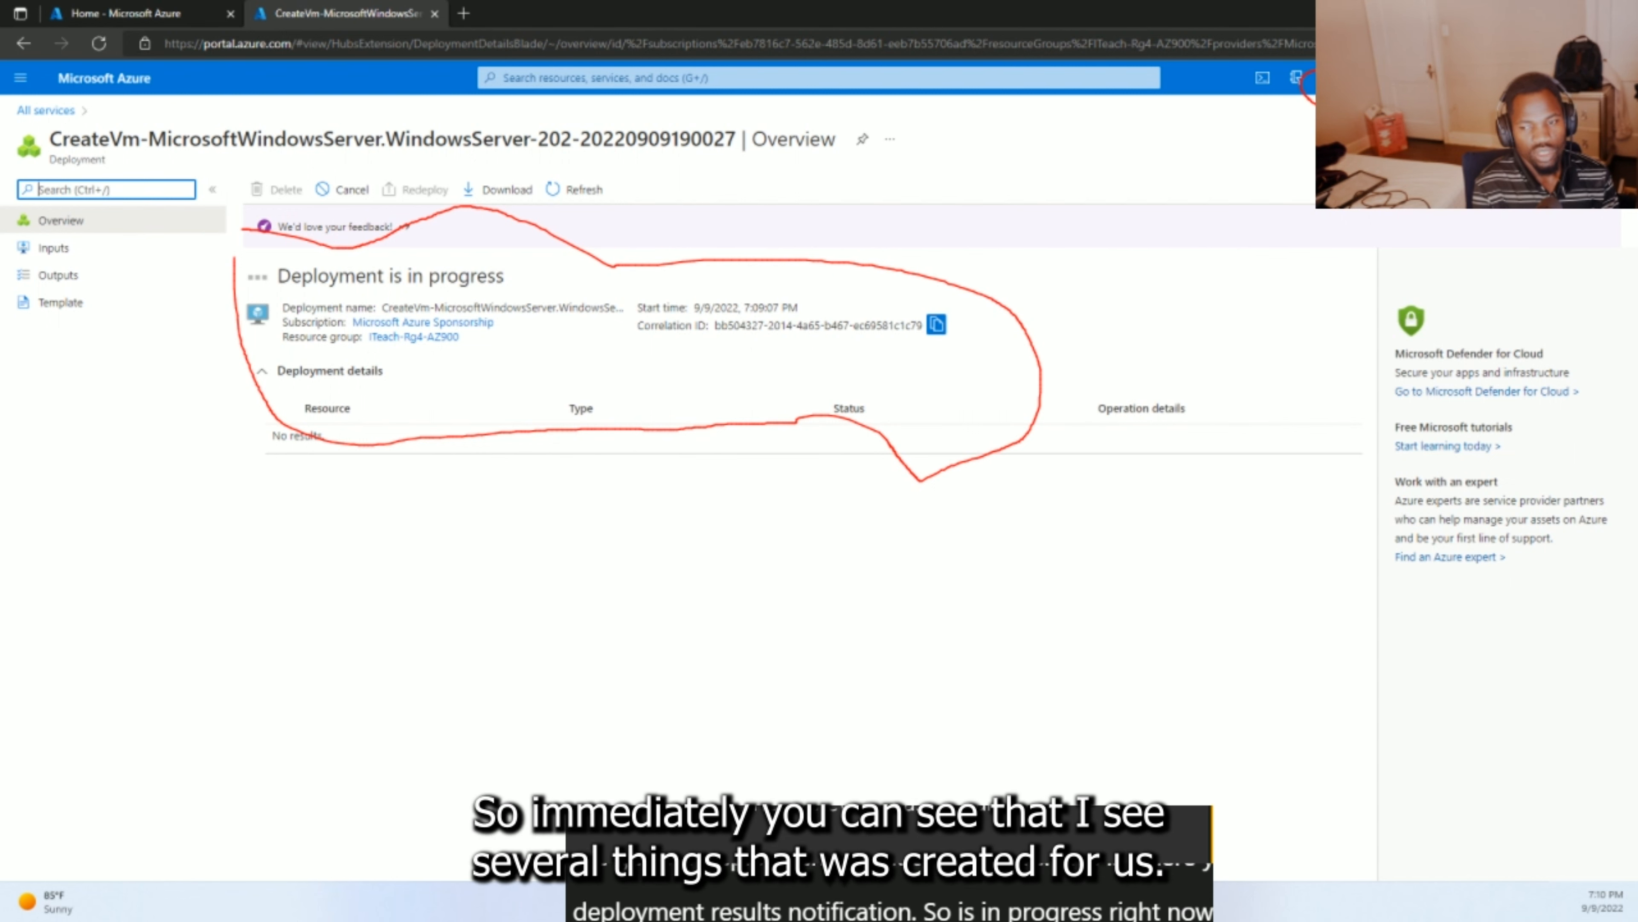
{"action": "key", "text": "Escape"}
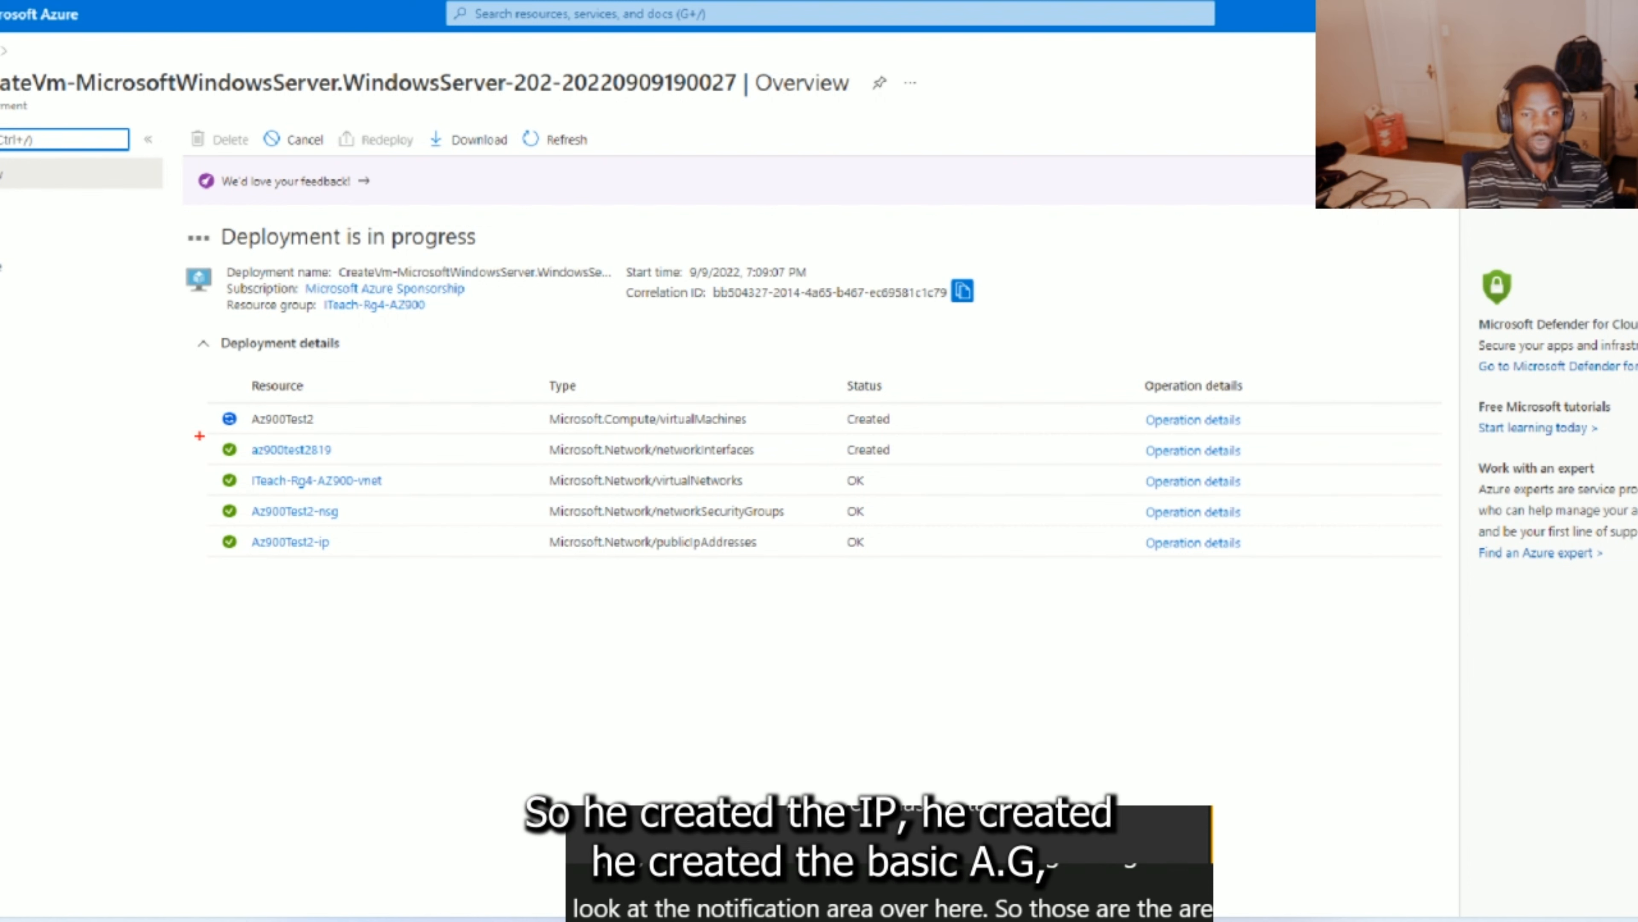
{"action": "mouse_move", "coordinate": [199, 436]}
{"action": "left_mouse_down"}
{"action": "mouse_move", "coordinate": [342, 589]}
{"action": "mouse_move", "coordinate": [753, 604]}
{"action": "left_mouse_up"}
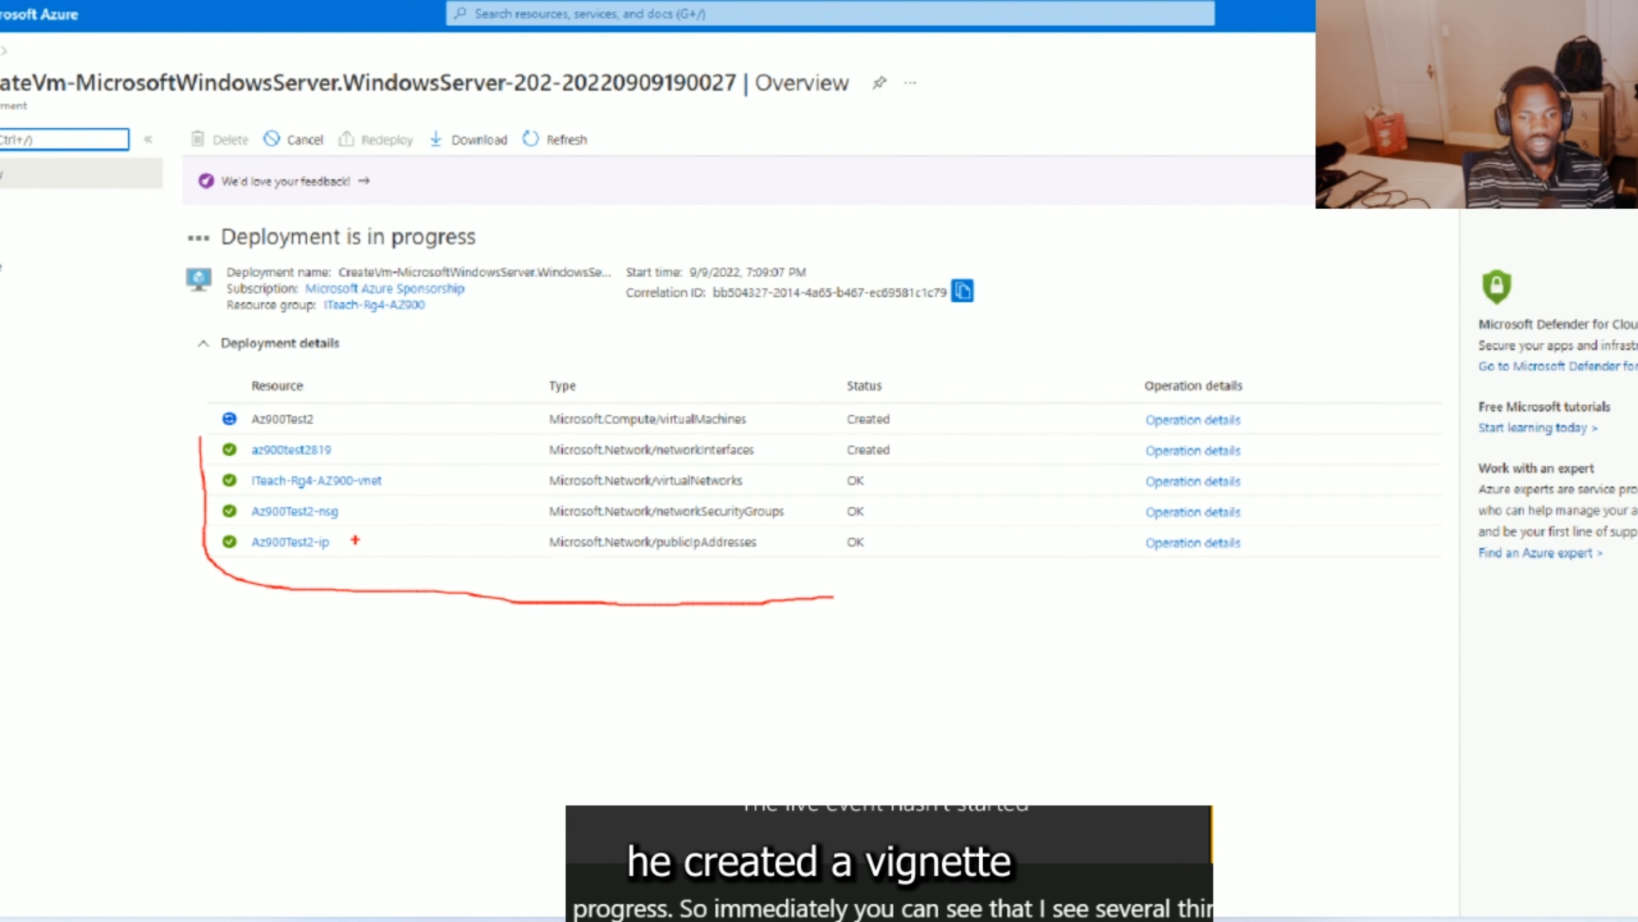
{"action": "left_click_drag", "start_coordinate": [365, 515], "coordinate": [422, 482]}
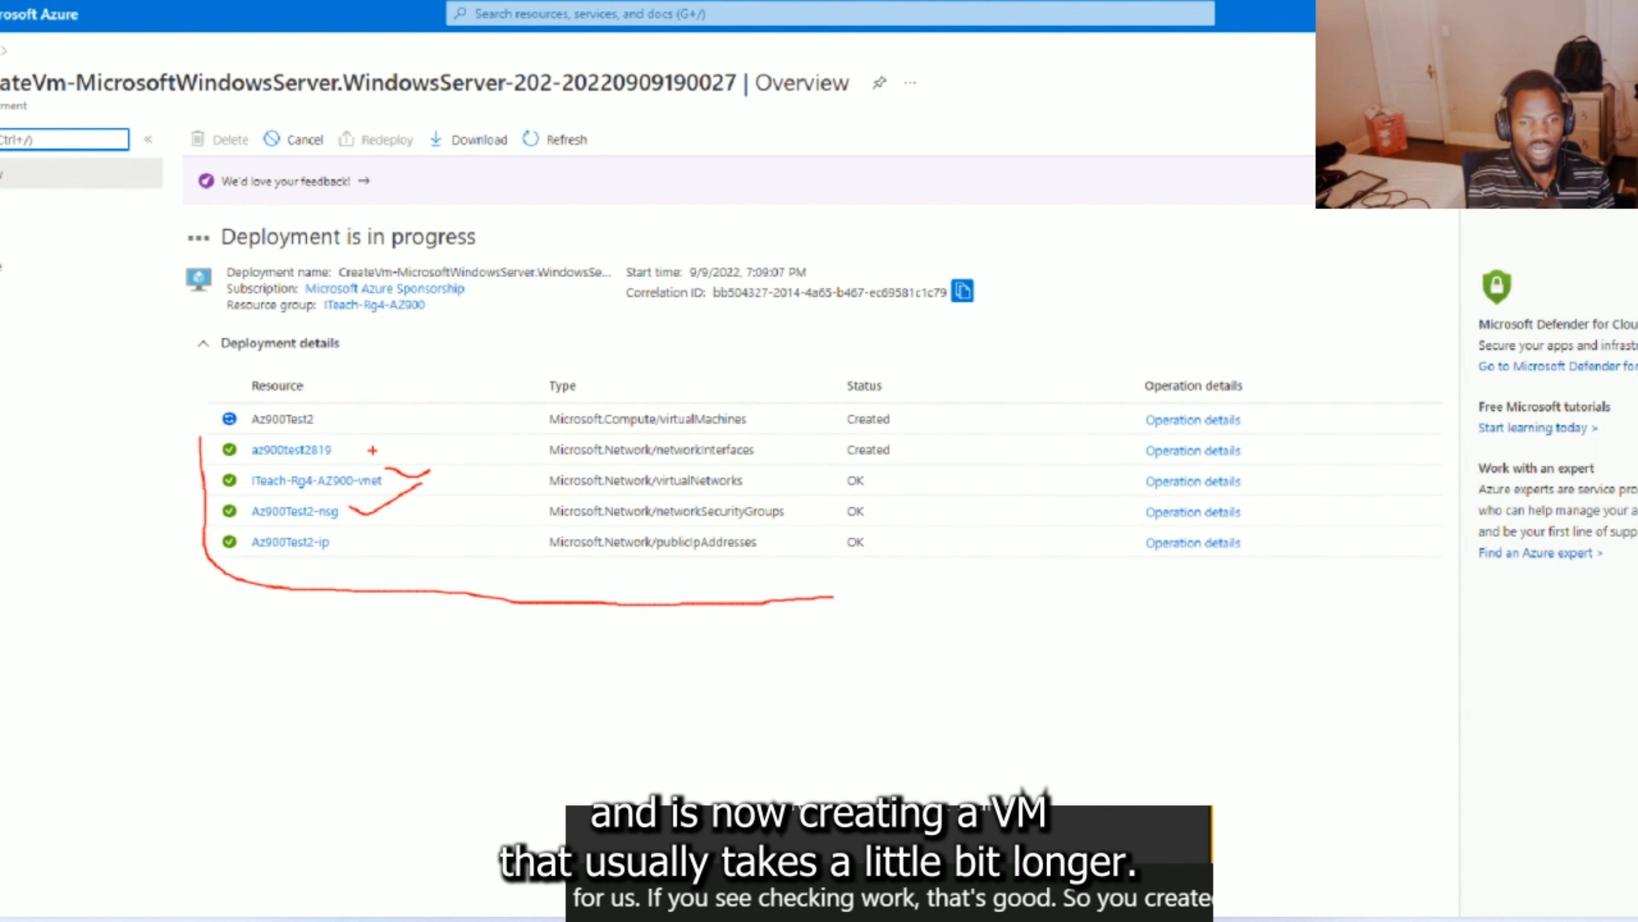
{"action": "left_click_drag", "start_coordinate": [343, 418], "coordinate": [353, 423]}
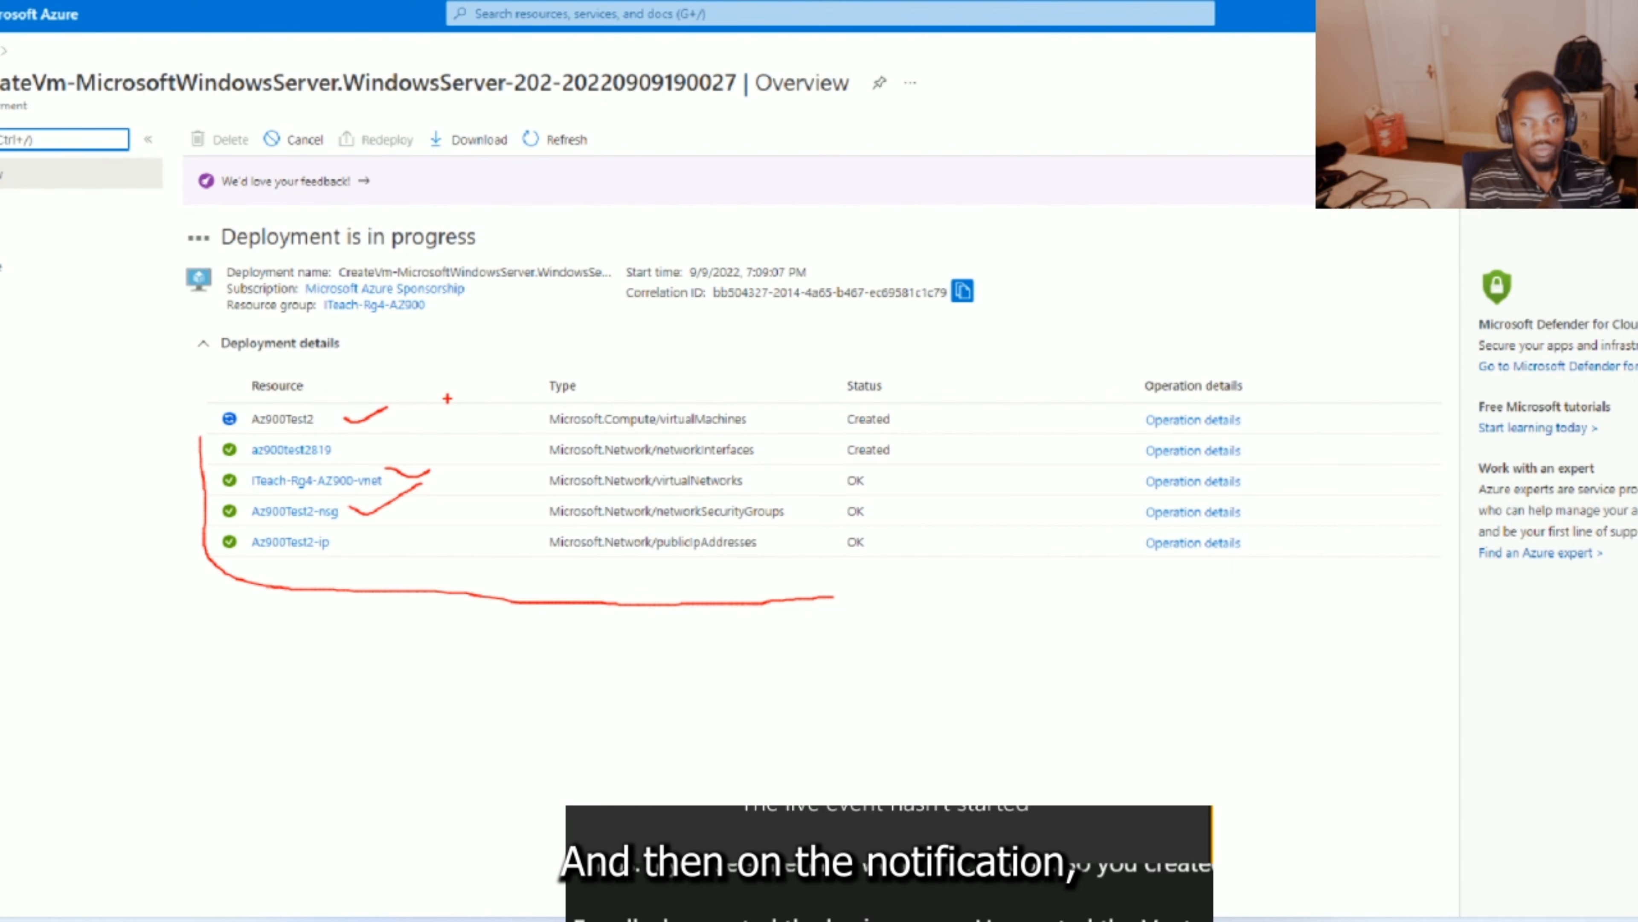
{"action": "key", "text": "Escape"}
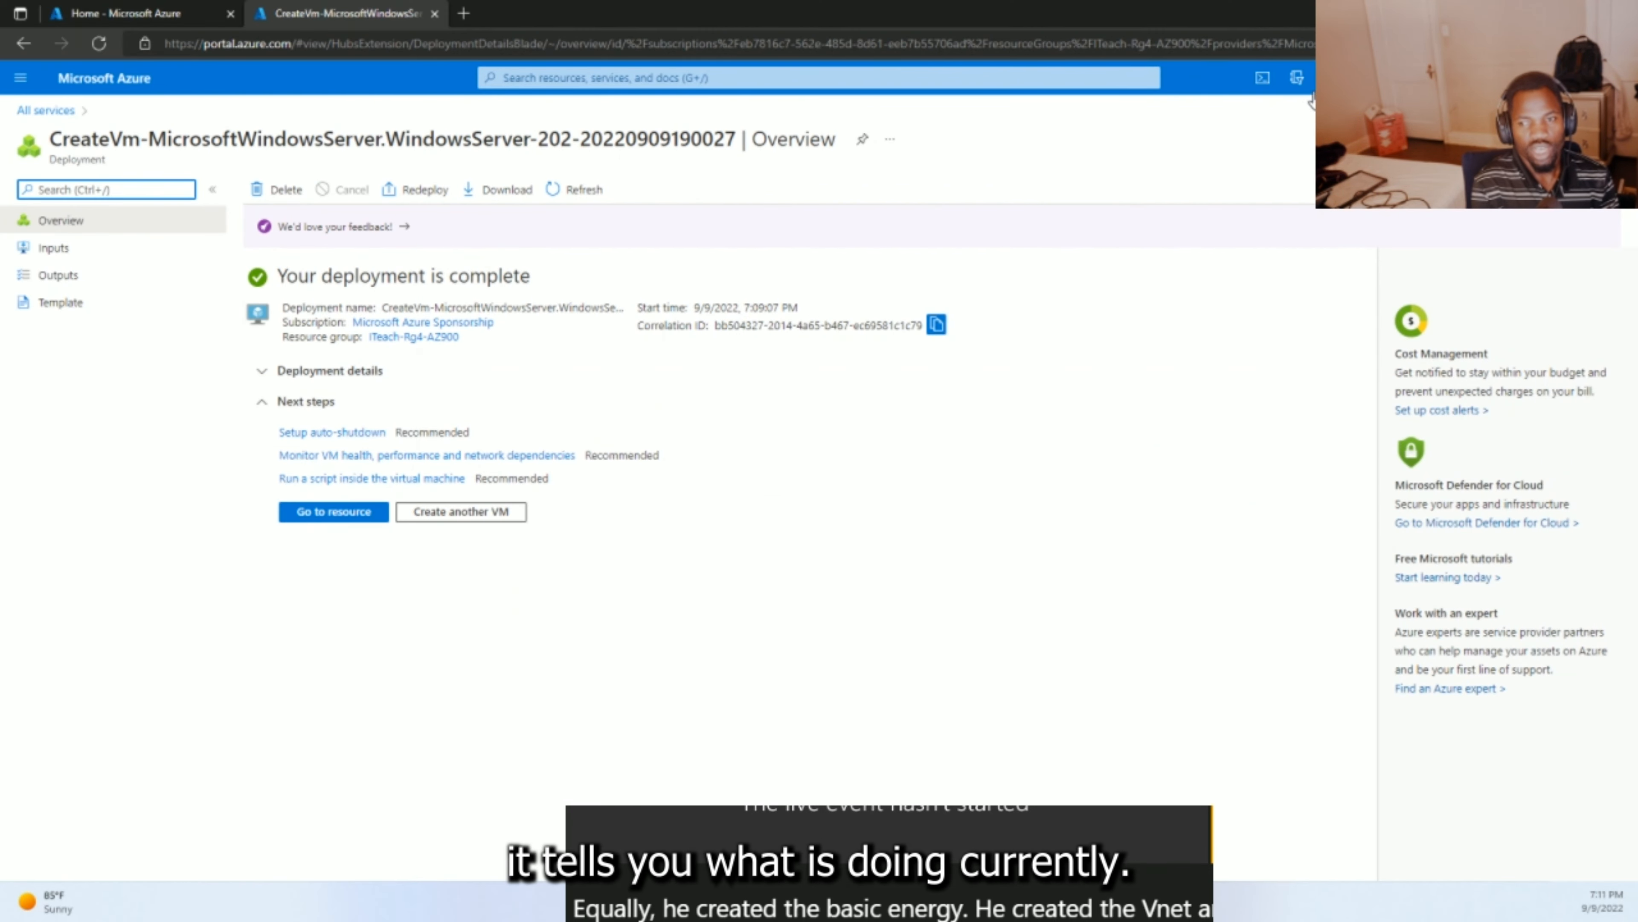
- Open the completed deployment from its notification and go to the Az900Test2 VM overview
{"action": "left_click", "coordinate": [1331, 77]}
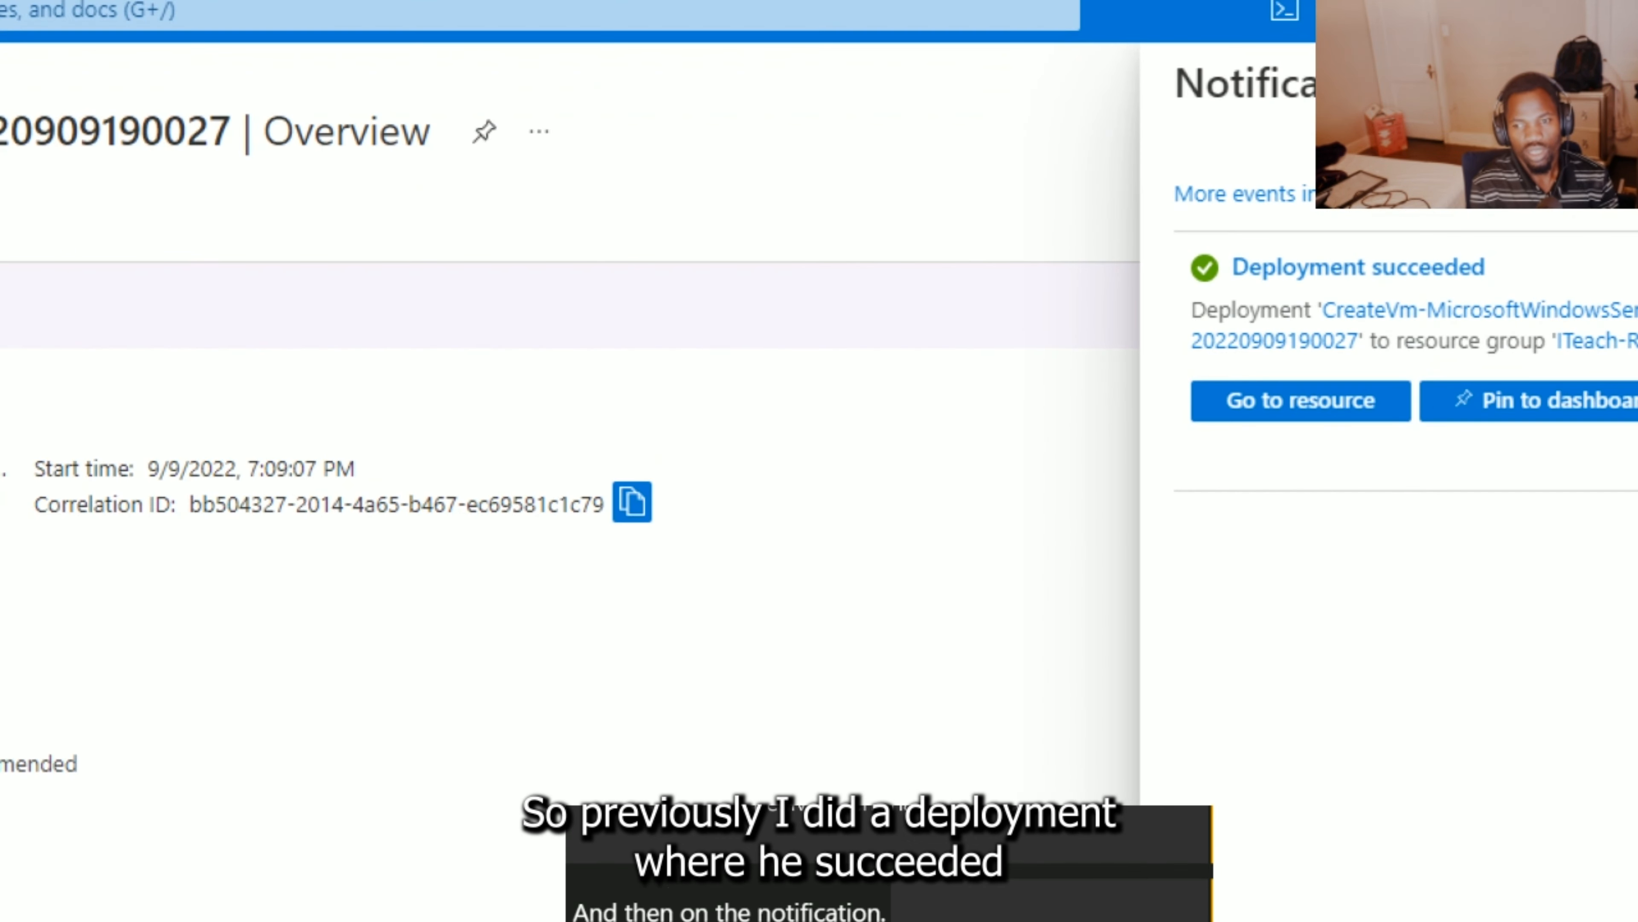
{"action": "left_click", "coordinate": [1203, 241]}
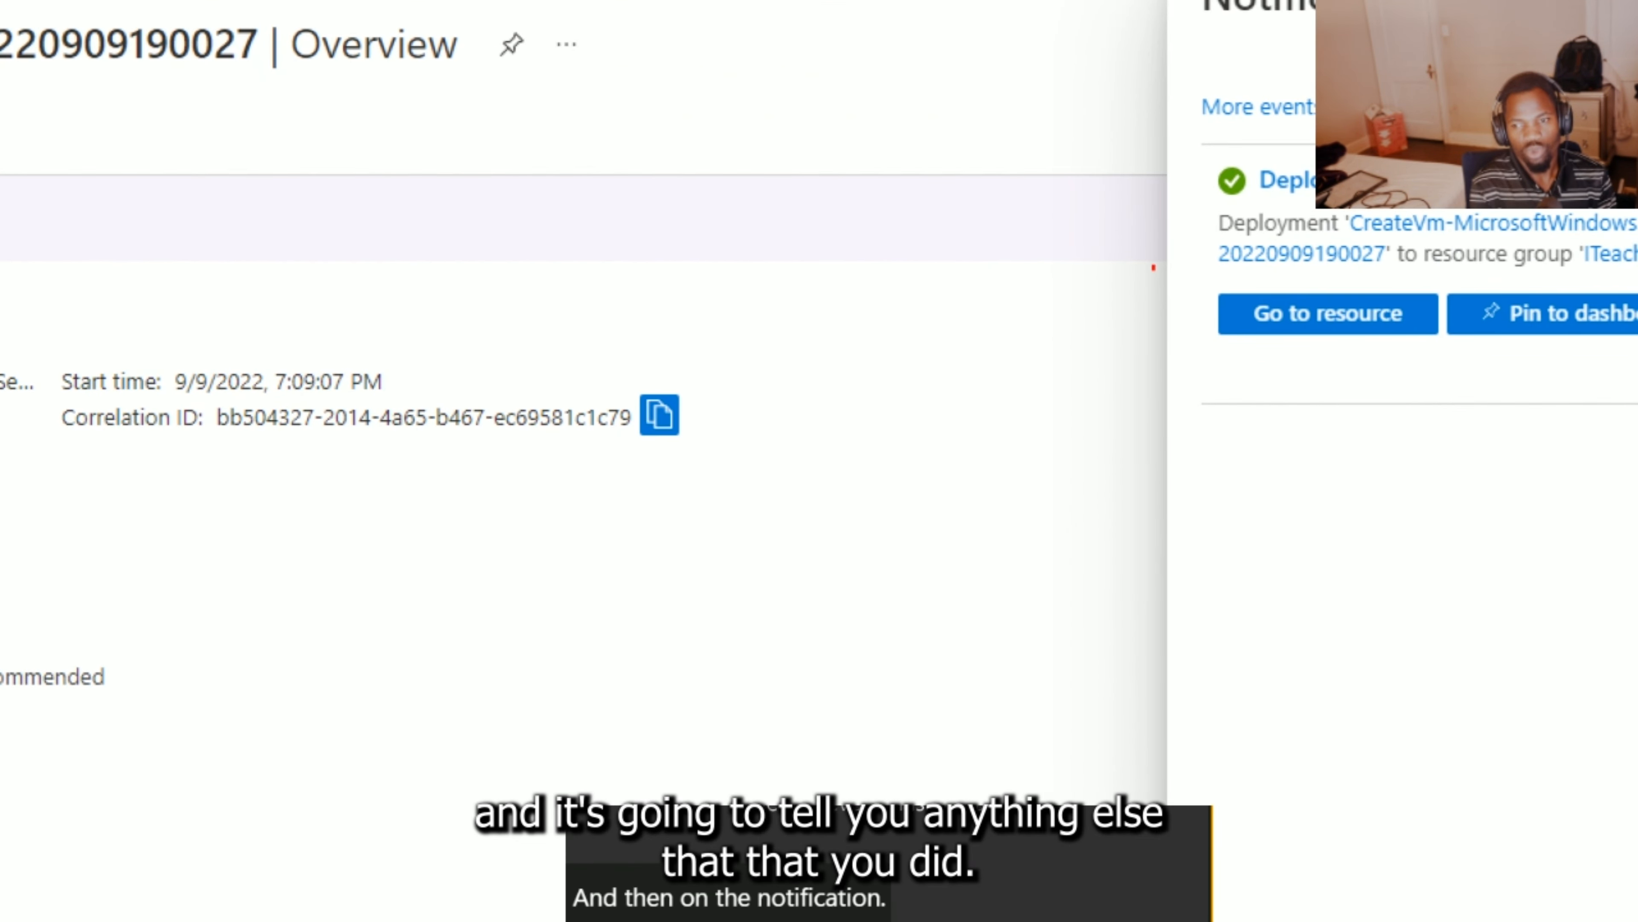
{"action": "mouse_move", "coordinate": [1149, 158]}
{"action": "left_mouse_down"}
{"action": "mouse_move", "coordinate": [1257, 354]}
{"action": "mouse_move", "coordinate": [1617, 391]}
{"action": "left_mouse_up"}
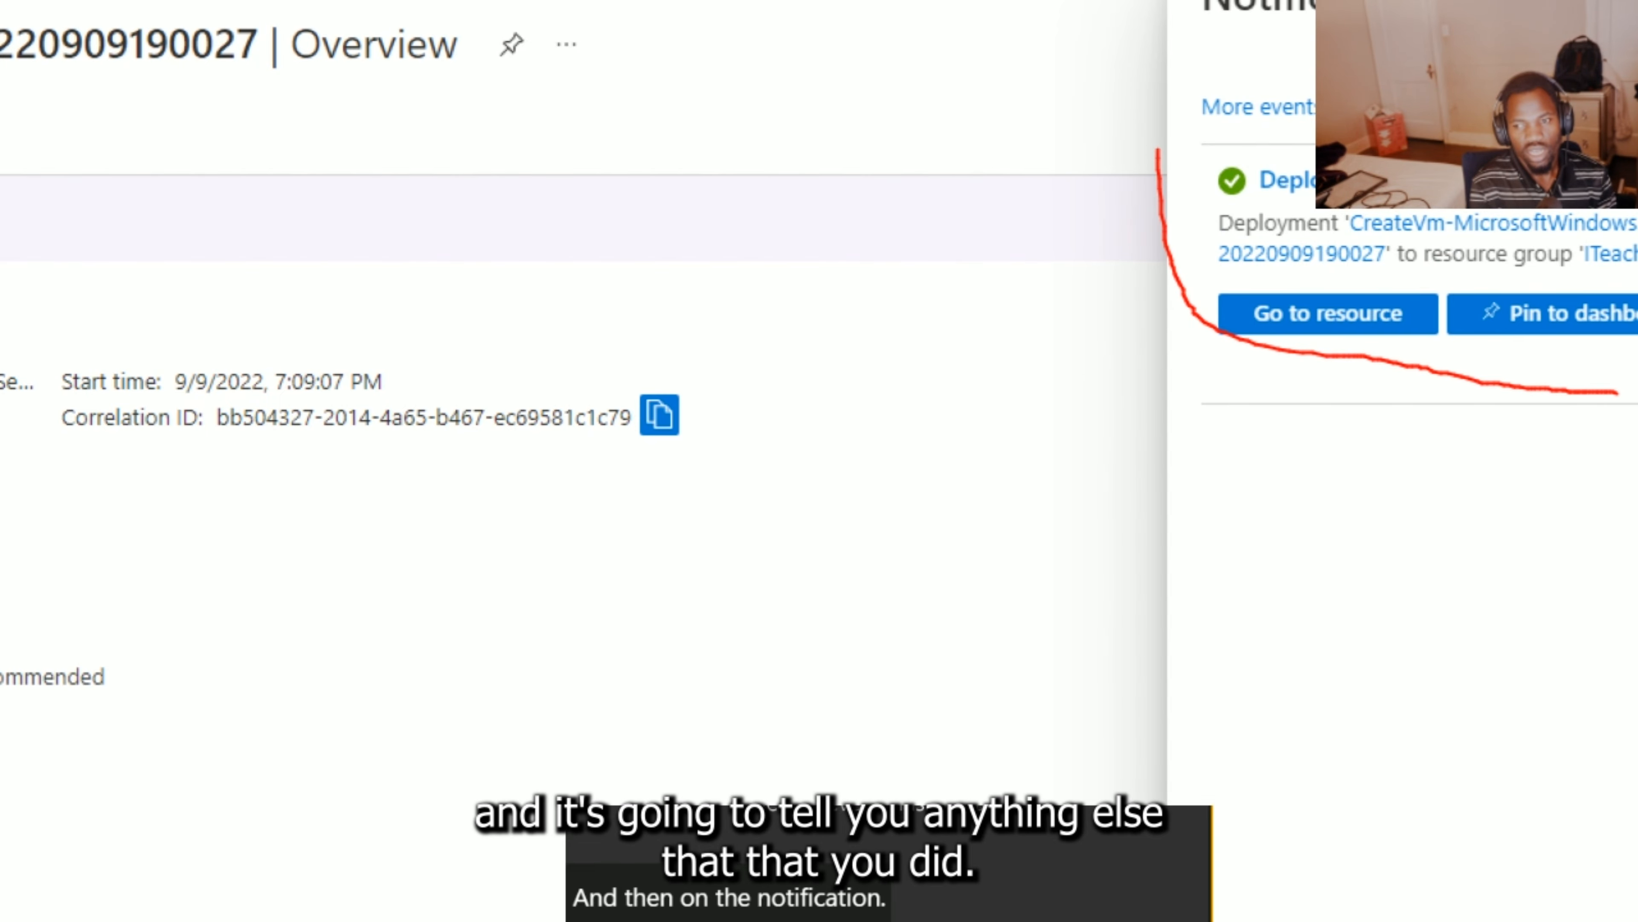
{"action": "key", "text": "Escape"}
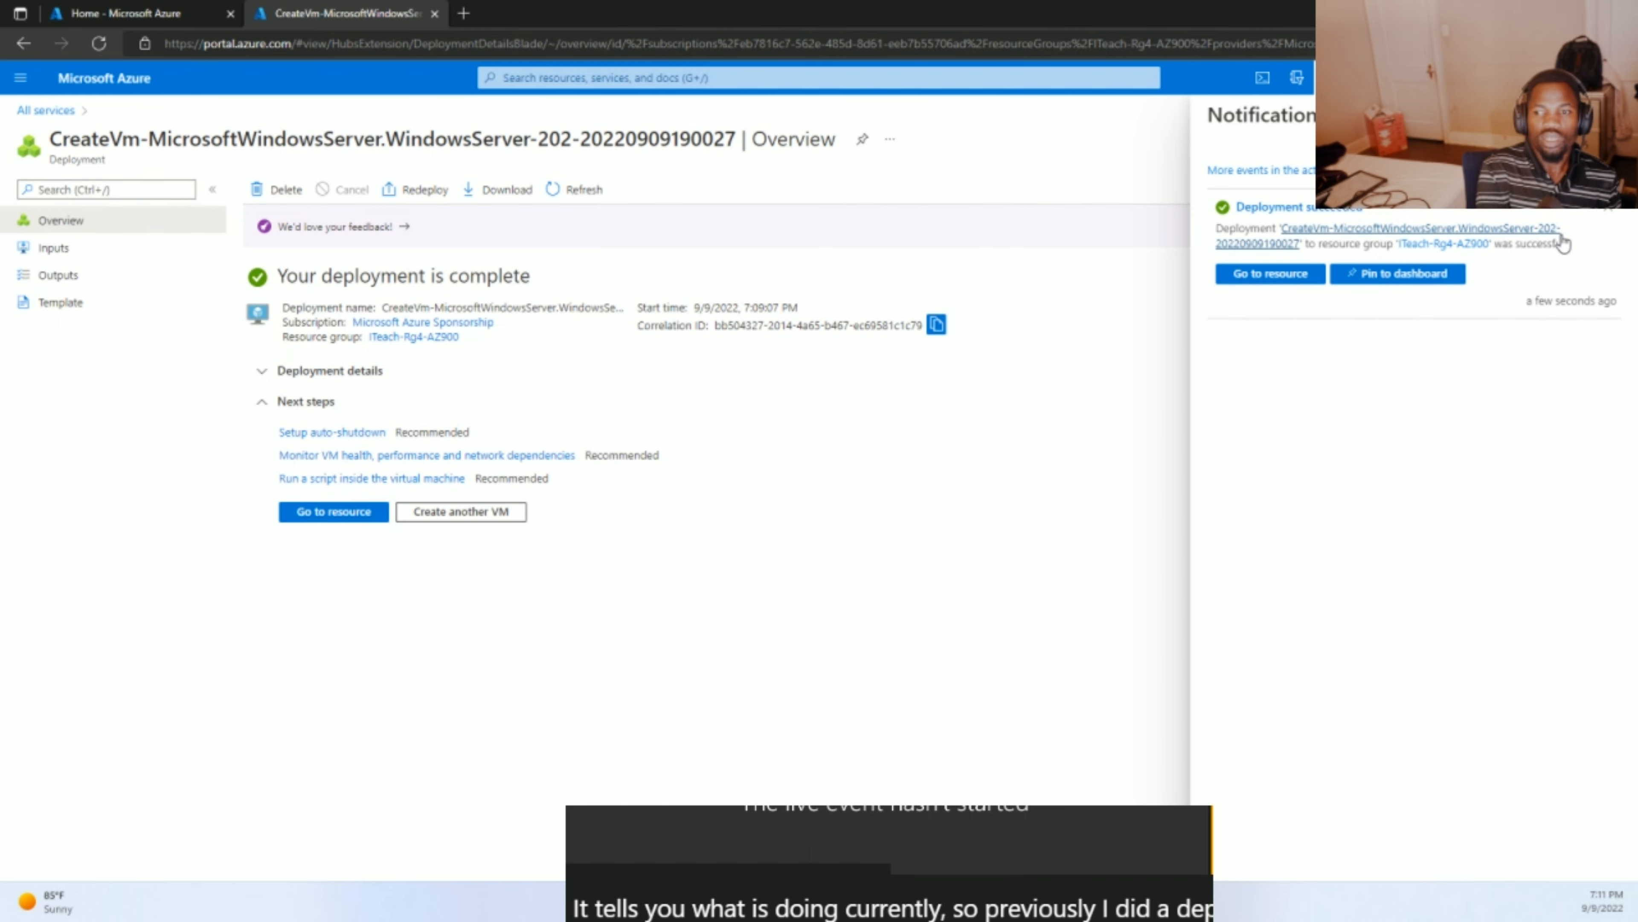
{"action": "left_click", "coordinate": [1542, 229]}
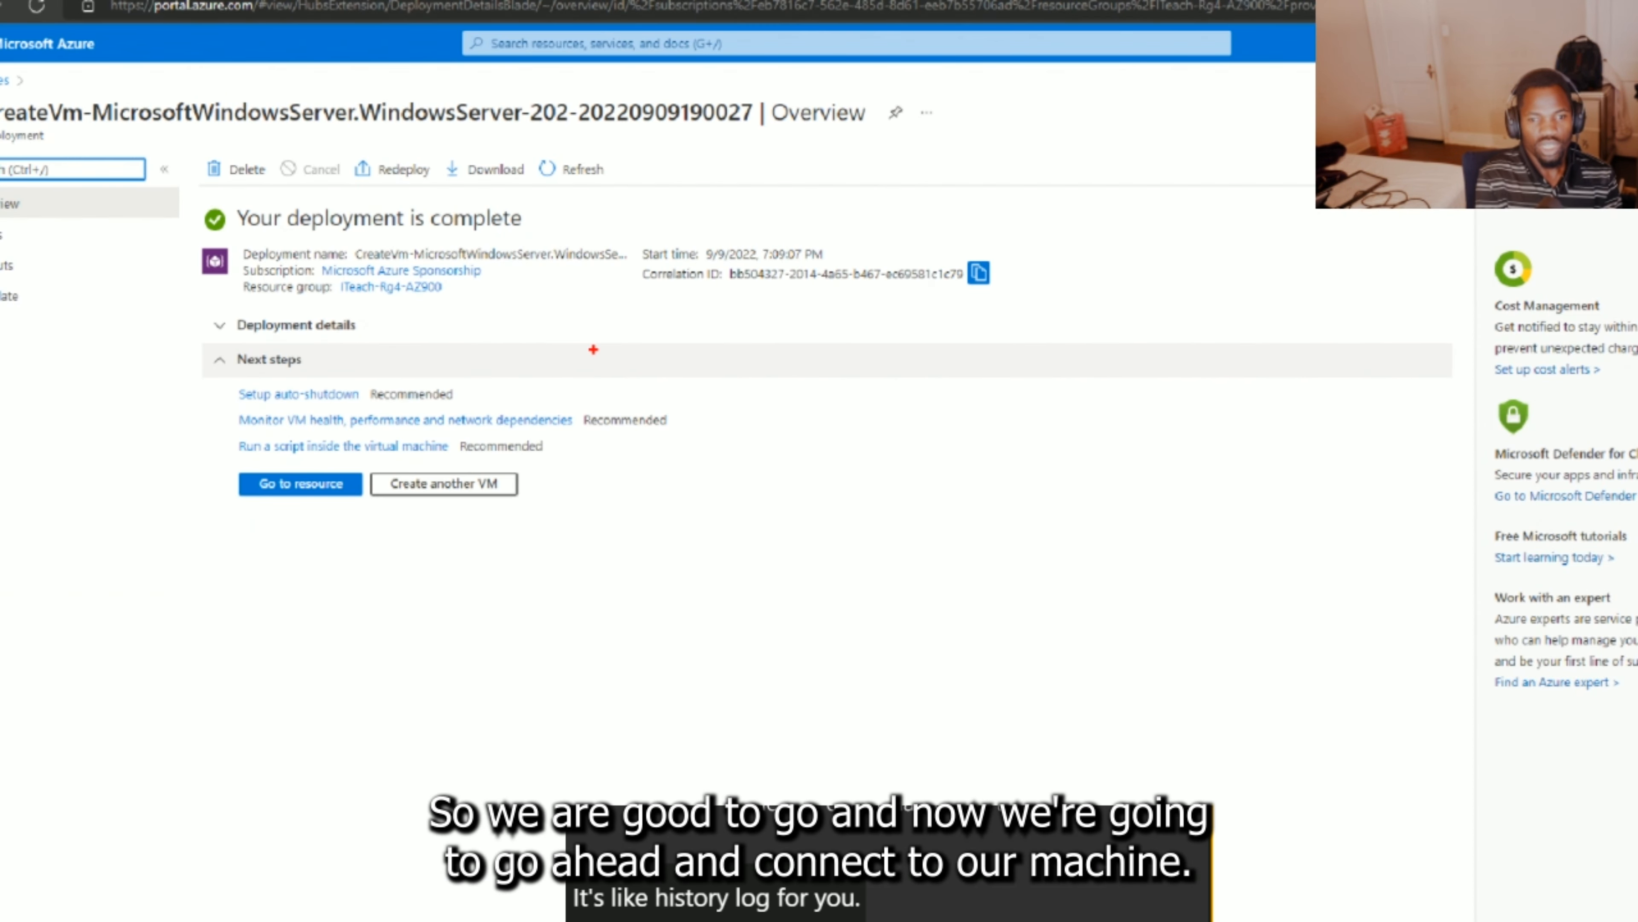
{"action": "mouse_move", "coordinate": [202, 201]}
{"action": "left_mouse_down"}
{"action": "mouse_move", "coordinate": [187, 336]}
{"action": "mouse_move", "coordinate": [410, 516]}
{"action": "mouse_move", "coordinate": [923, 420]}
{"action": "mouse_move", "coordinate": [977, 287]}
{"action": "mouse_move", "coordinate": [584, 159]}
{"action": "mouse_move", "coordinate": [294, 191]}
{"action": "left_mouse_up"}
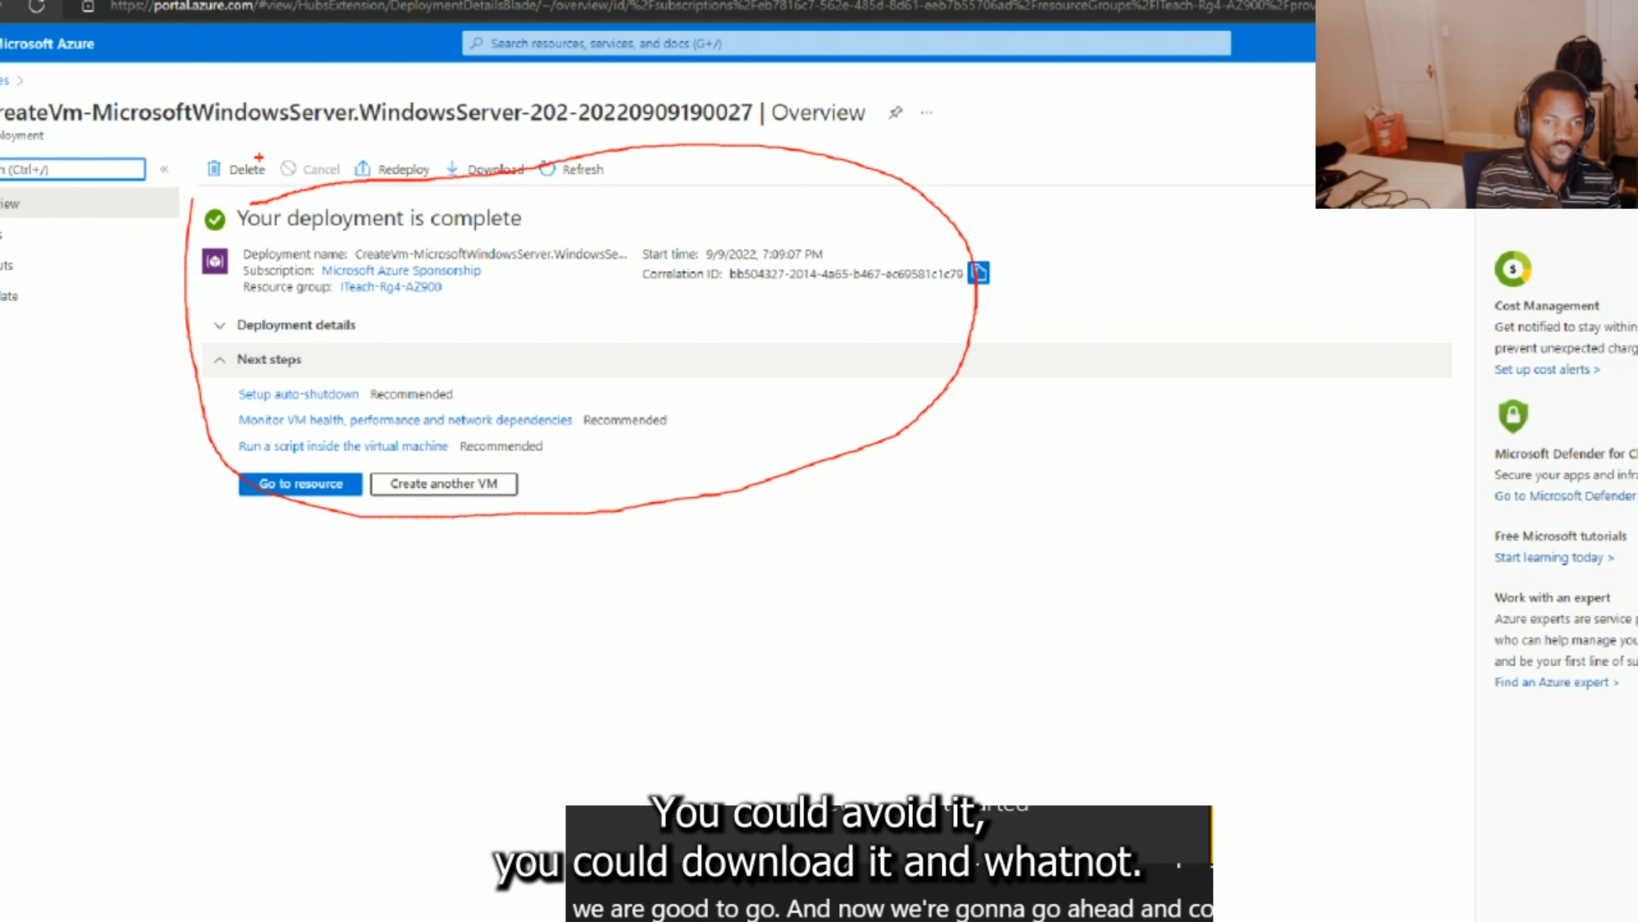
{"action": "mouse_move", "coordinate": [417, 150]}
{"action": "left_mouse_down"}
{"action": "mouse_move", "coordinate": [487, 121]}
{"action": "mouse_move", "coordinate": [534, 133]}
{"action": "left_mouse_up"}
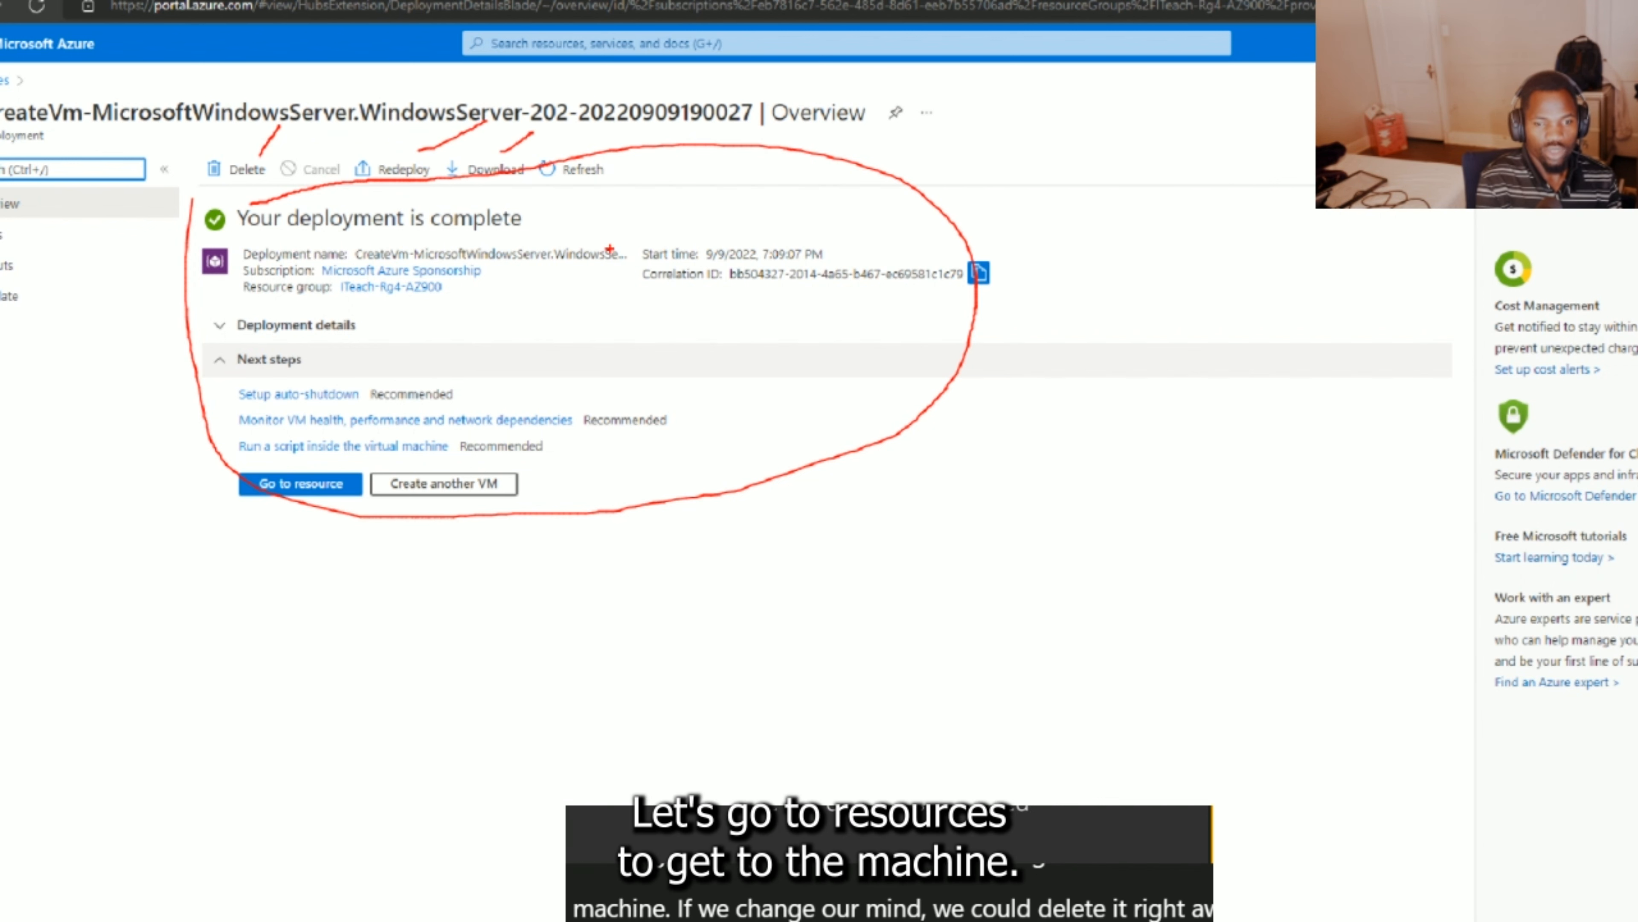
{"action": "key", "text": "Escape"}
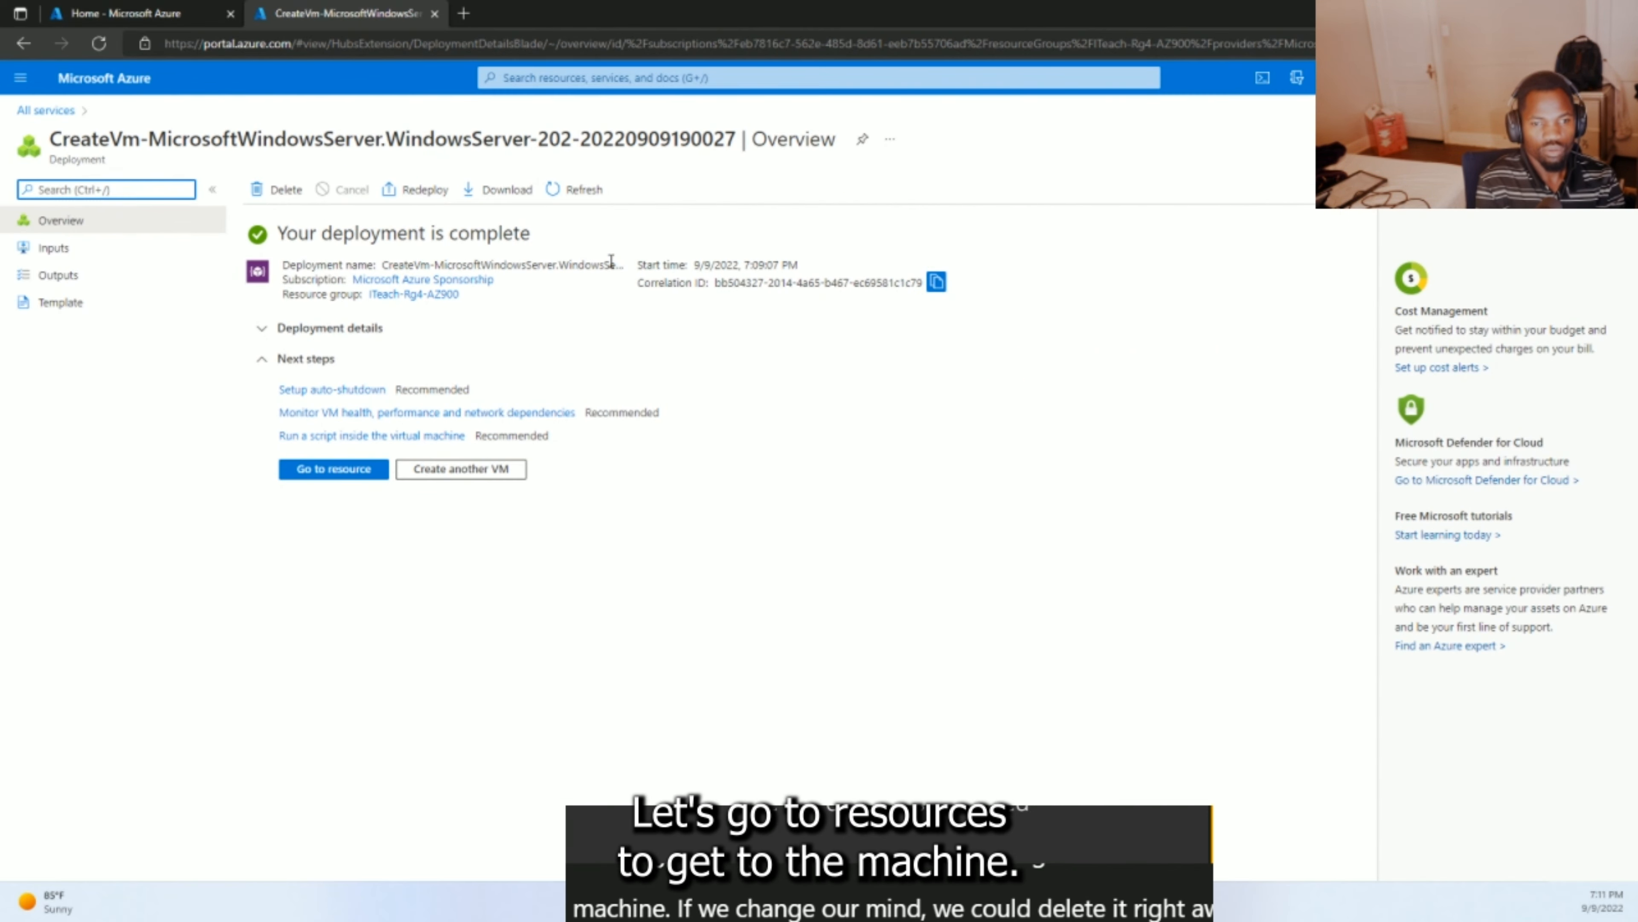
{"action": "left_click", "coordinate": [336, 470]}
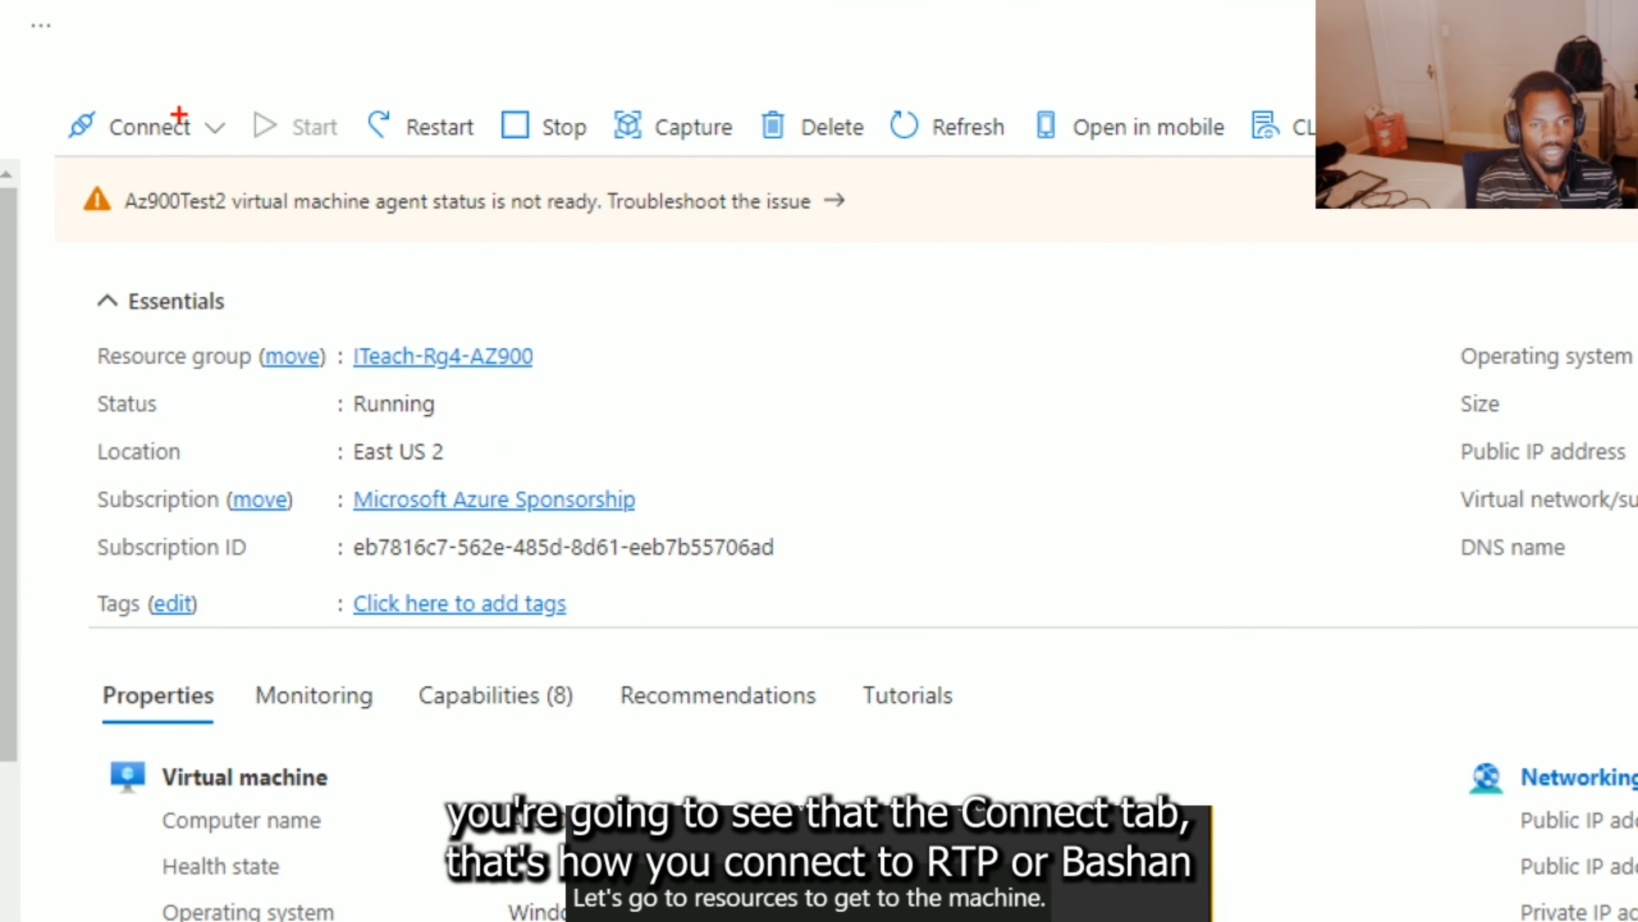
{"action": "mouse_move", "coordinate": [229, 97]}
{"action": "left_mouse_down"}
{"action": "mouse_move", "coordinate": [74, 72]}
{"action": "mouse_move", "coordinate": [135, 208]}
{"action": "mouse_move", "coordinate": [248, 135]}
{"action": "mouse_move", "coordinate": [174, 67]}
{"action": "left_mouse_up"}
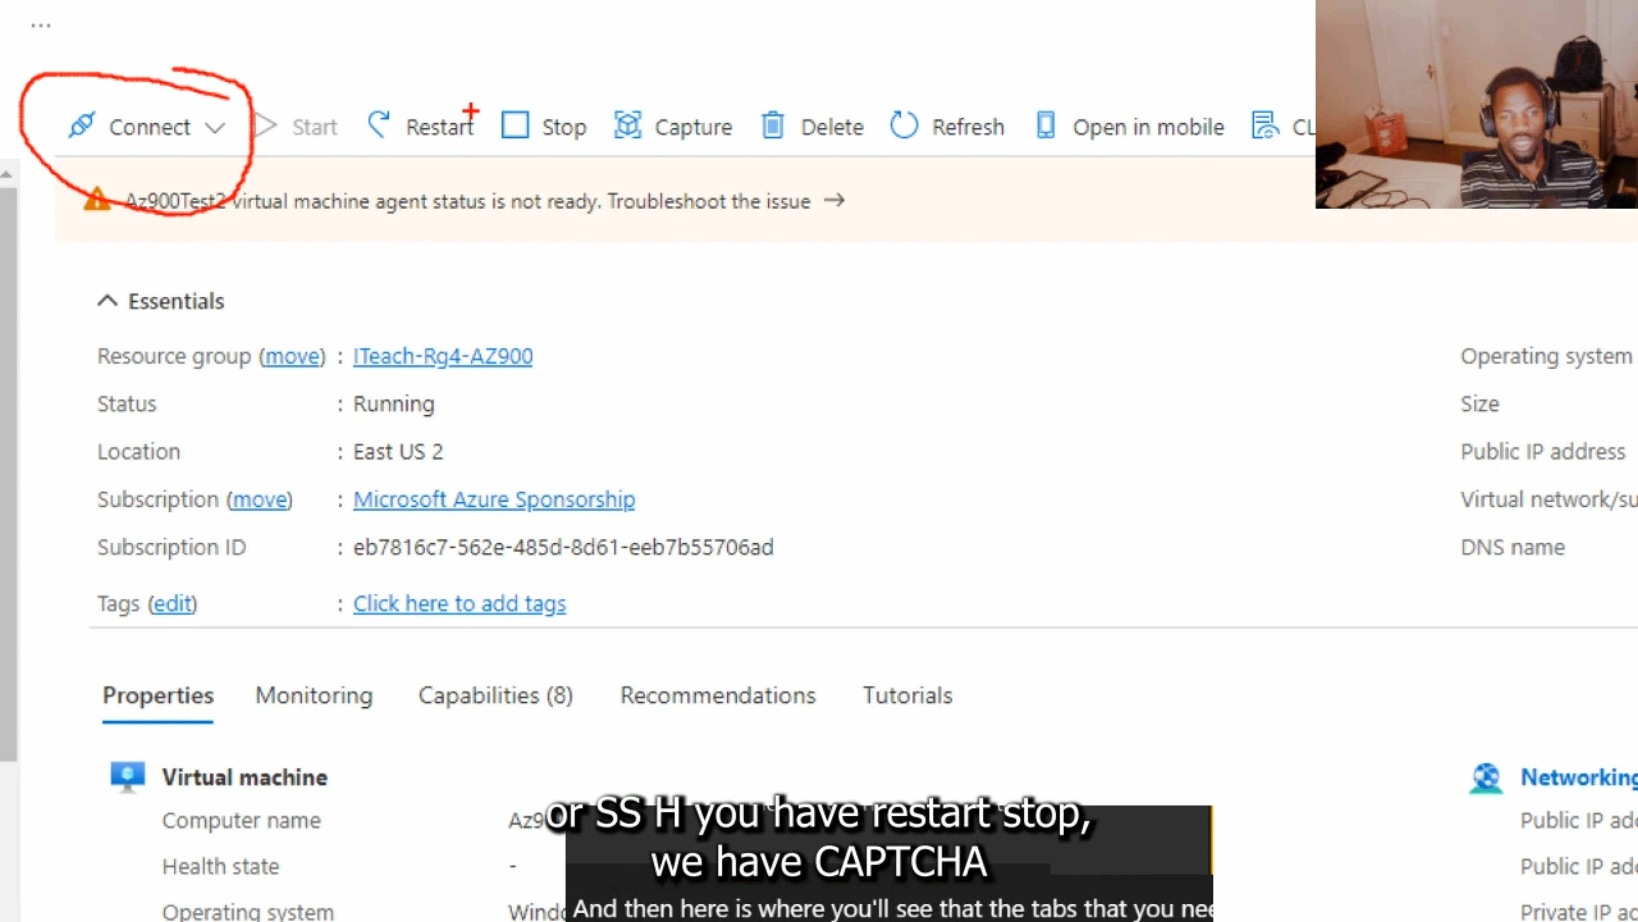
{"action": "mouse_move", "coordinate": [474, 91]}
{"action": "left_mouse_down"}
{"action": "mouse_move", "coordinate": [365, 107]}
{"action": "mouse_move", "coordinate": [400, 204]}
{"action": "mouse_move", "coordinate": [503, 161]}
{"action": "mouse_move", "coordinate": [474, 91]}
{"action": "left_mouse_up"}
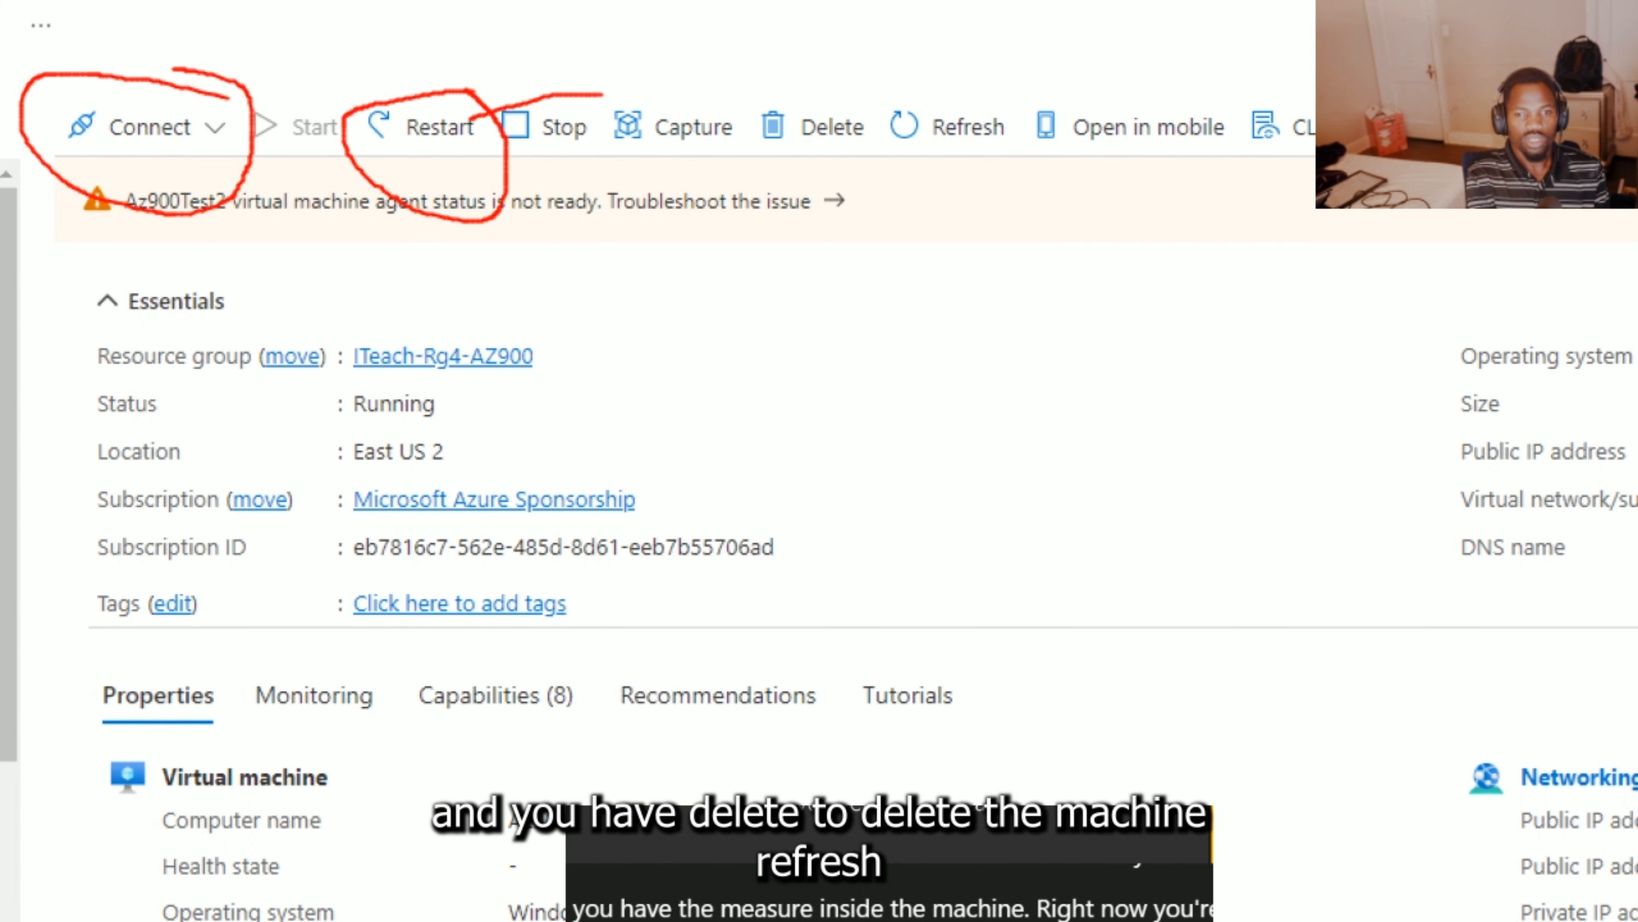
{"action": "mouse_move", "coordinate": [603, 95]}
{"action": "left_mouse_down"}
{"action": "mouse_move", "coordinate": [574, 194]}
{"action": "mouse_move", "coordinate": [600, 150]}
{"action": "left_mouse_up"}
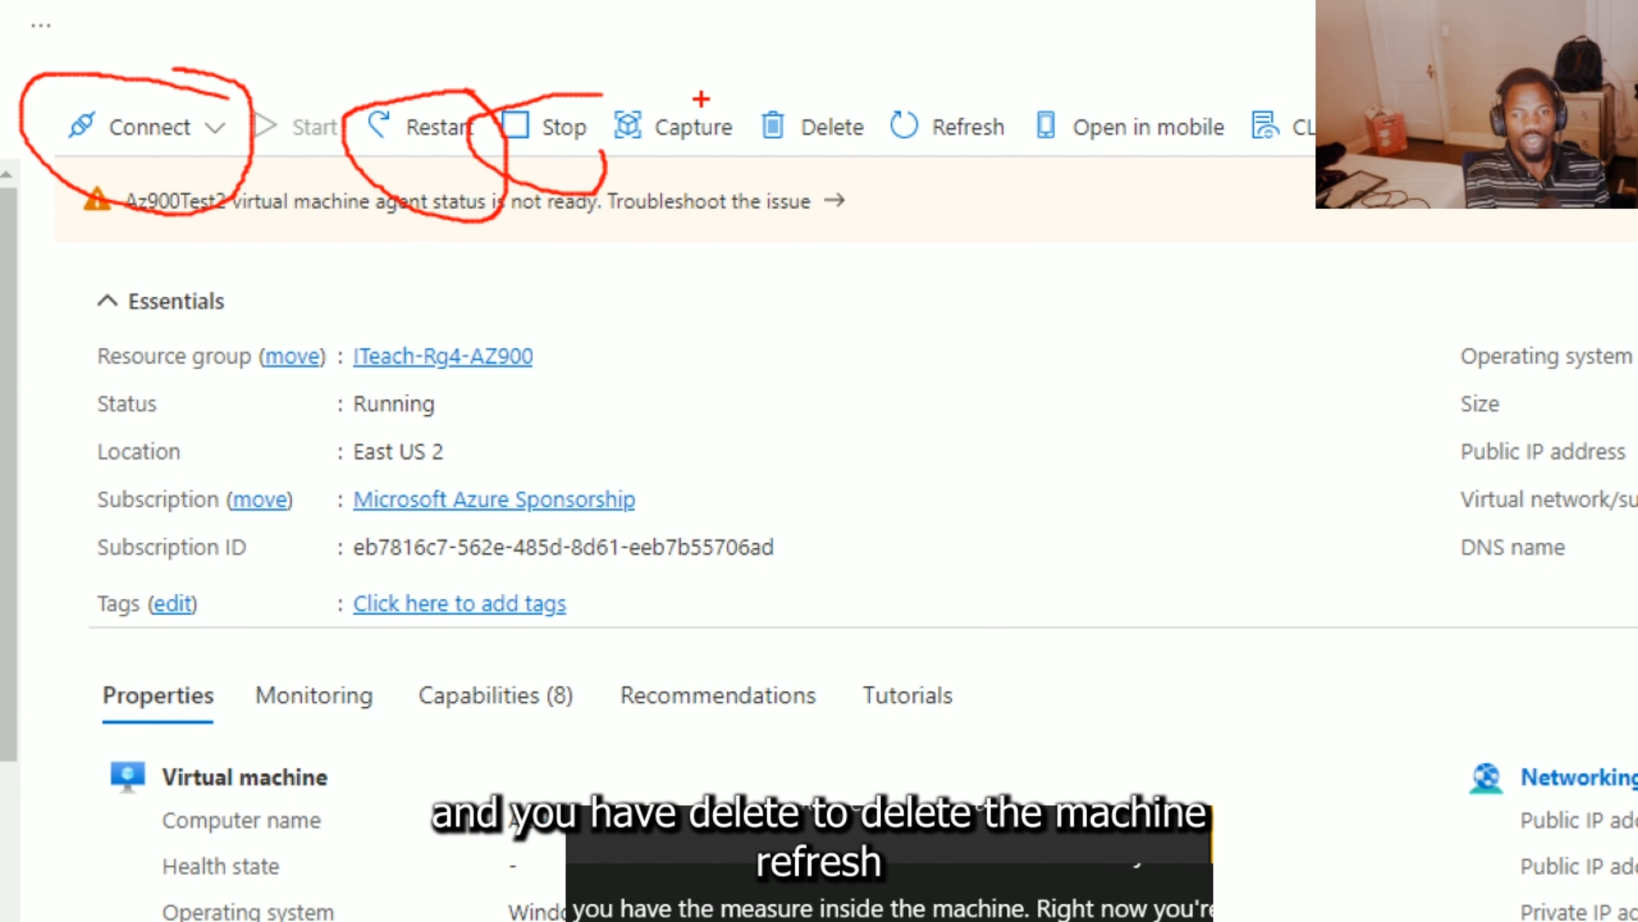
{"action": "mouse_move", "coordinate": [701, 89]}
{"action": "left_mouse_down"}
{"action": "mouse_move", "coordinate": [649, 103]}
{"action": "mouse_move", "coordinate": [768, 138]}
{"action": "left_mouse_up"}
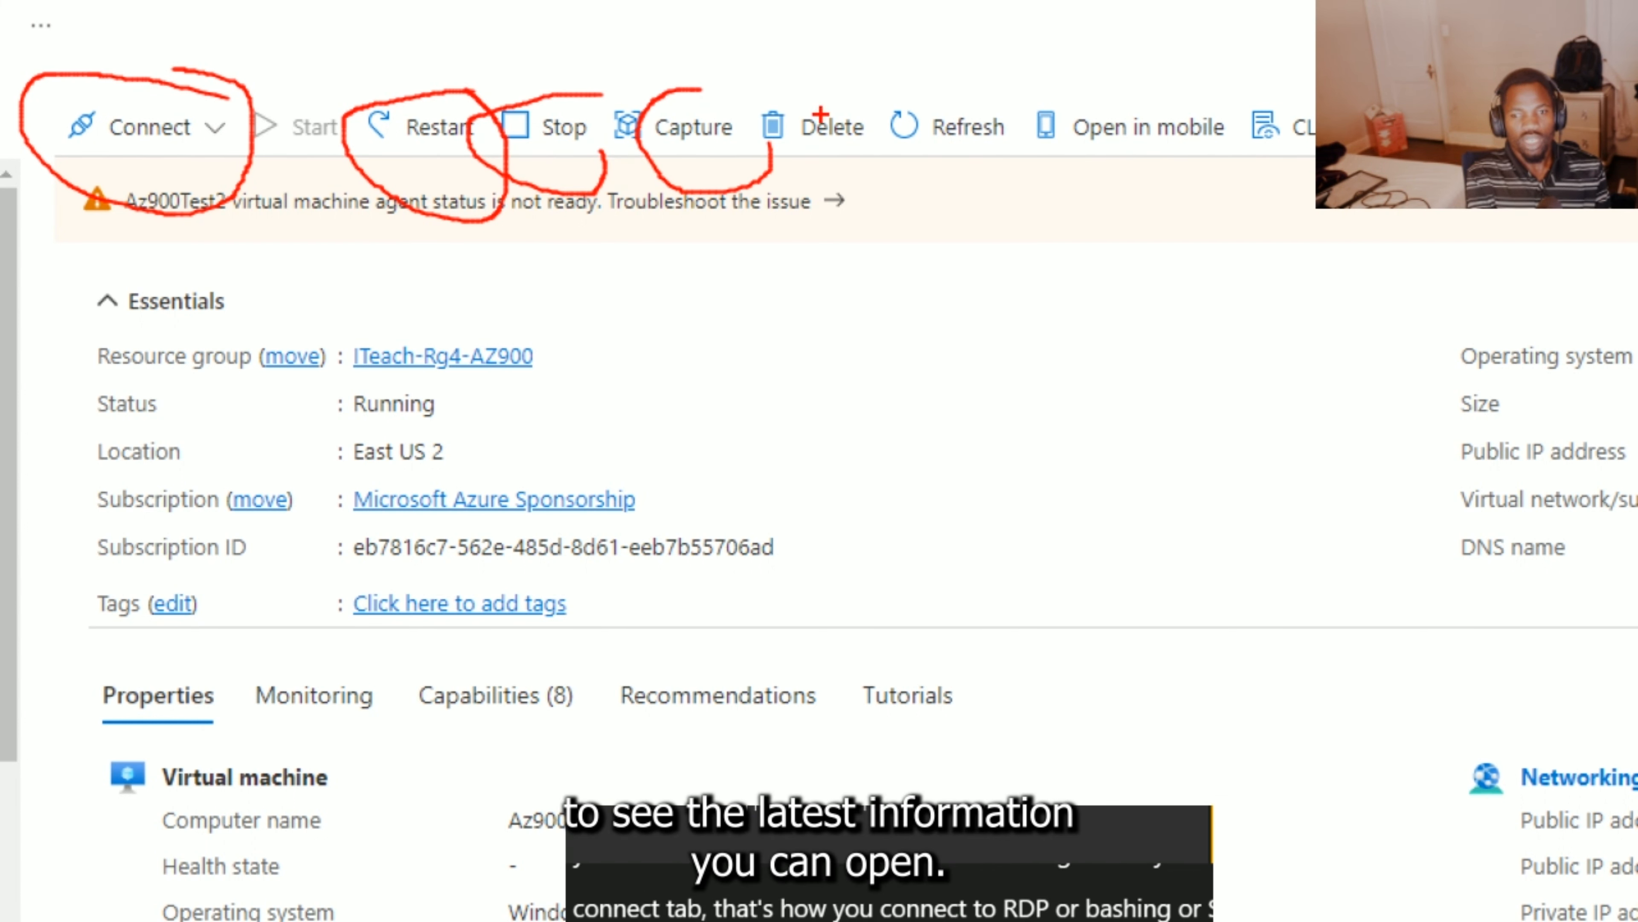
{"action": "mouse_move", "coordinate": [861, 95]}
{"action": "left_mouse_down"}
{"action": "mouse_move", "coordinate": [814, 96]}
{"action": "mouse_move", "coordinate": [800, 187]}
{"action": "mouse_move", "coordinate": [858, 150]}
{"action": "left_mouse_up"}
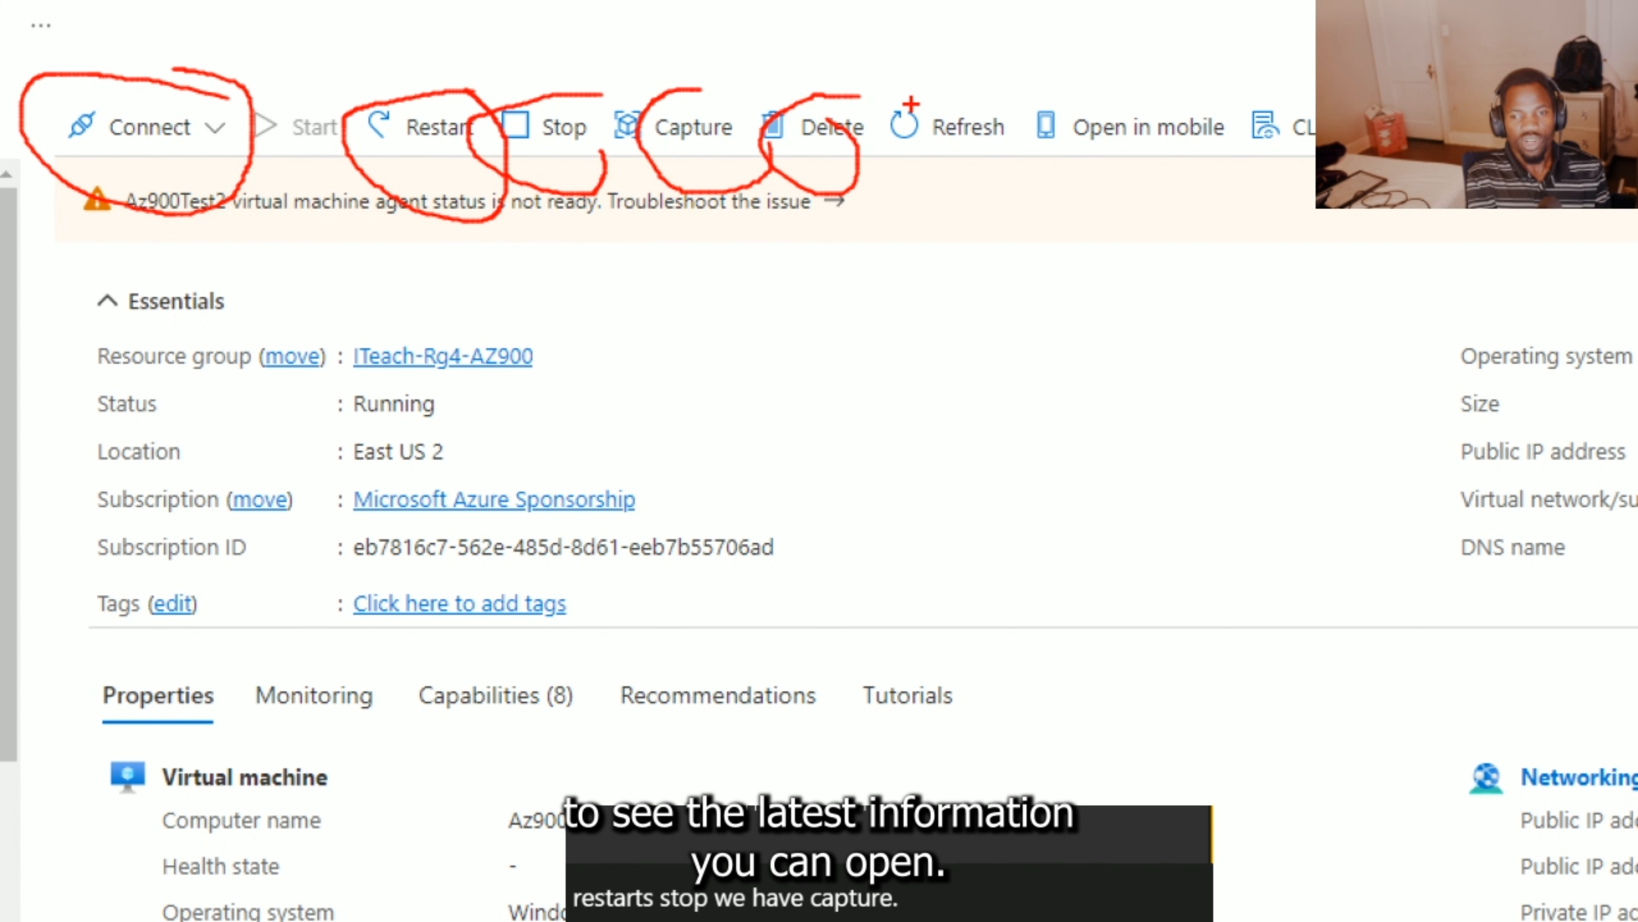
{"action": "mouse_move", "coordinate": [918, 103]}
{"action": "left_mouse_down"}
{"action": "mouse_move", "coordinate": [916, 176]}
{"action": "mouse_move", "coordinate": [1016, 178]}
{"action": "mouse_move", "coordinate": [967, 102]}
{"action": "mouse_move", "coordinate": [941, 100]}
{"action": "left_mouse_up"}
{"action": "mouse_move", "coordinate": [1189, 97]}
{"action": "left_mouse_down"}
{"action": "mouse_move", "coordinate": [1096, 187]}
{"action": "mouse_move", "coordinate": [1239, 148]}
{"action": "mouse_move", "coordinate": [1190, 97]}
{"action": "mouse_move", "coordinate": [1313, 192]}
{"action": "left_mouse_up"}
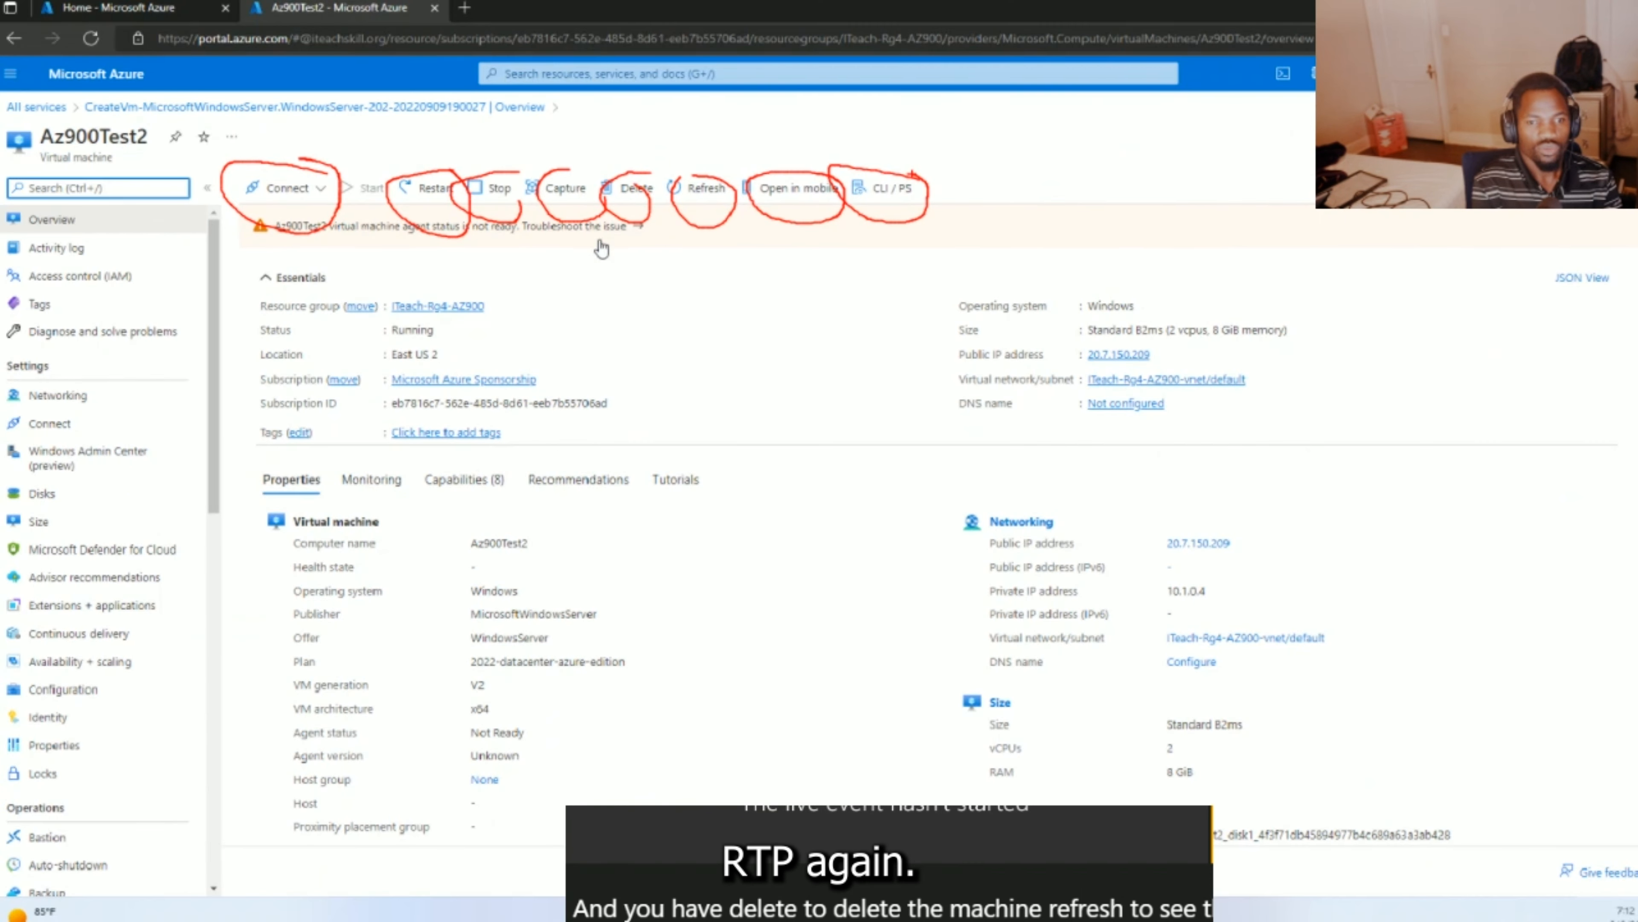
{"action": "key", "text": "Escape"}
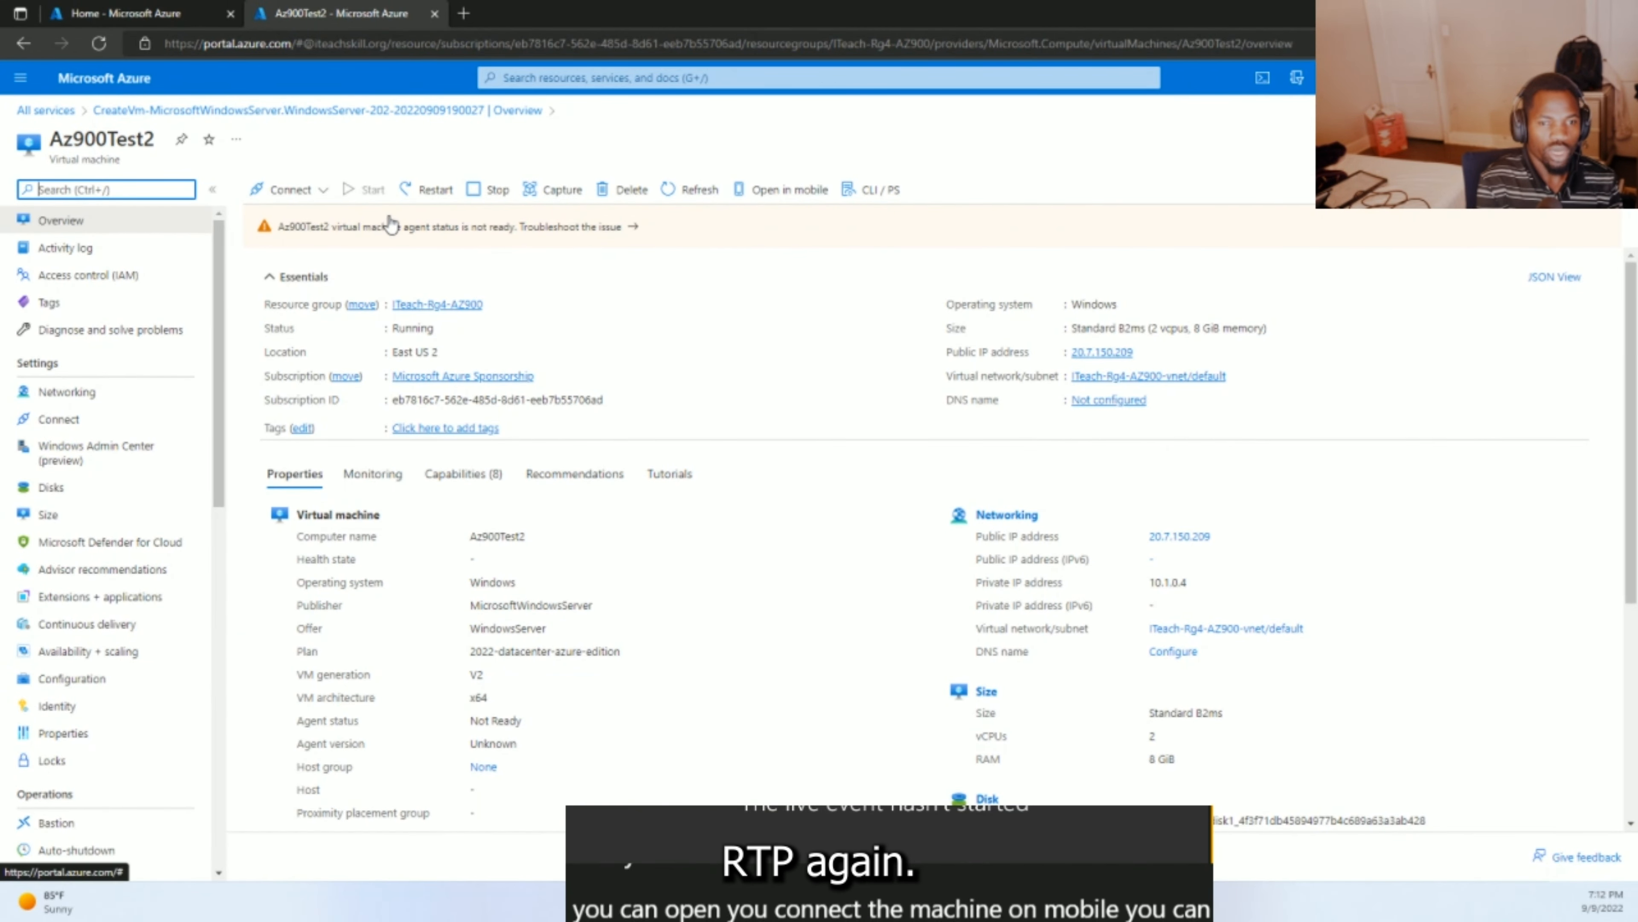
- Choose RDP for Az900Test2 and download its RDP file using 20.7.150.209 on port 3389
{"action": "left_click", "coordinate": [286, 194]}
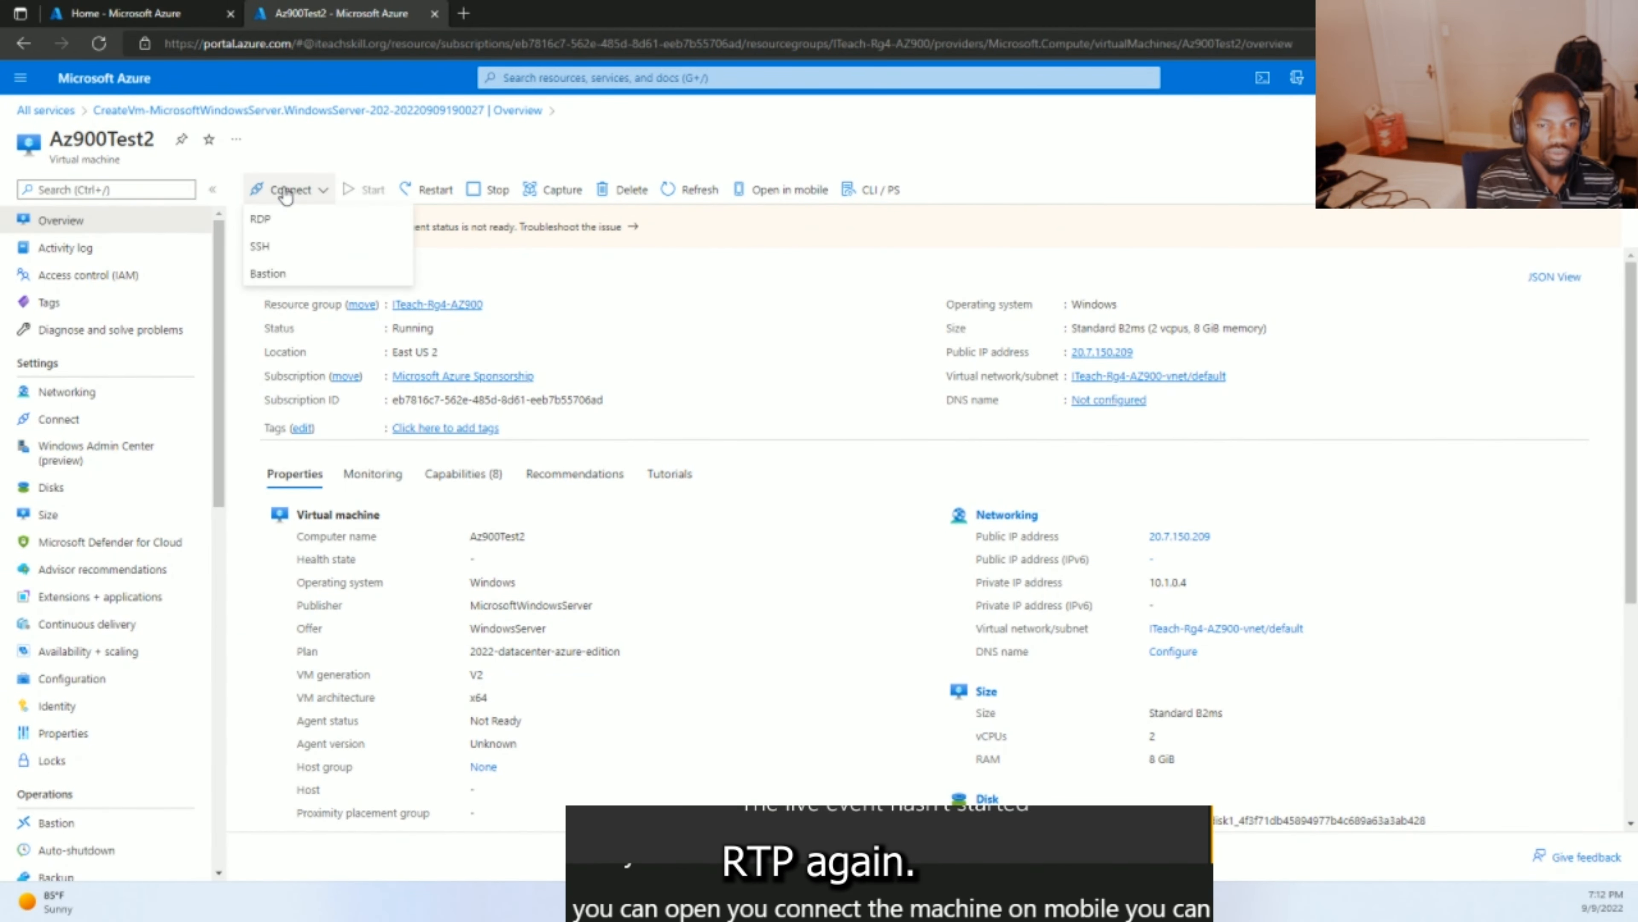
{"action": "left_click", "coordinate": [283, 218]}
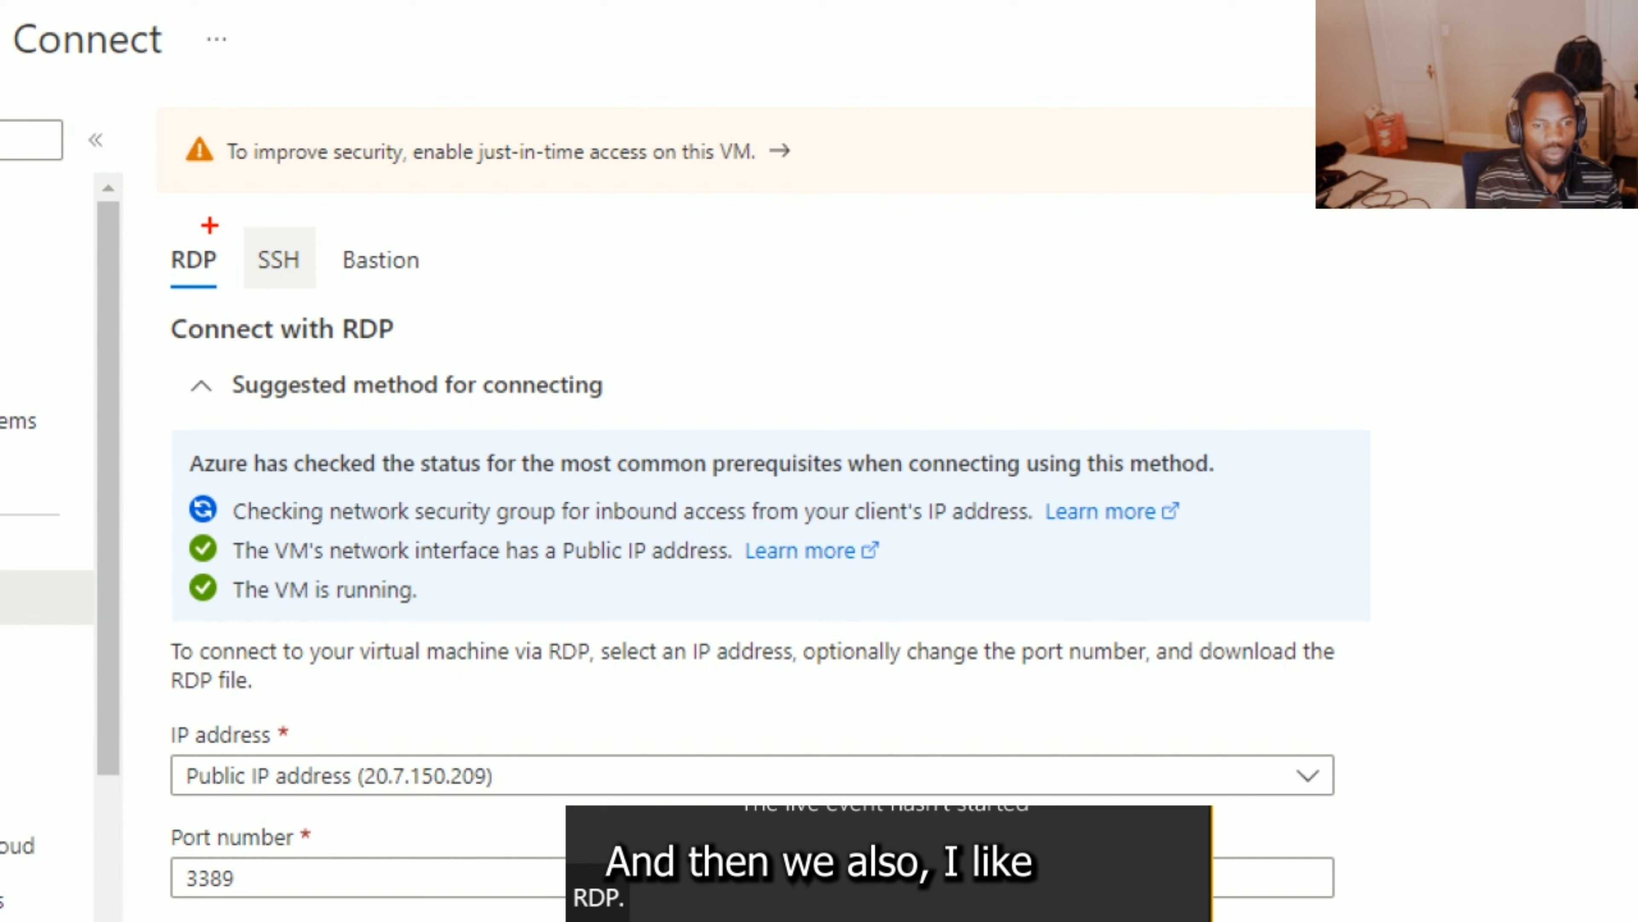
{"action": "mouse_move", "coordinate": [211, 225]}
{"action": "left_mouse_down"}
{"action": "mouse_move", "coordinate": [145, 321]}
{"action": "mouse_move", "coordinate": [194, 276]}
{"action": "left_mouse_up"}
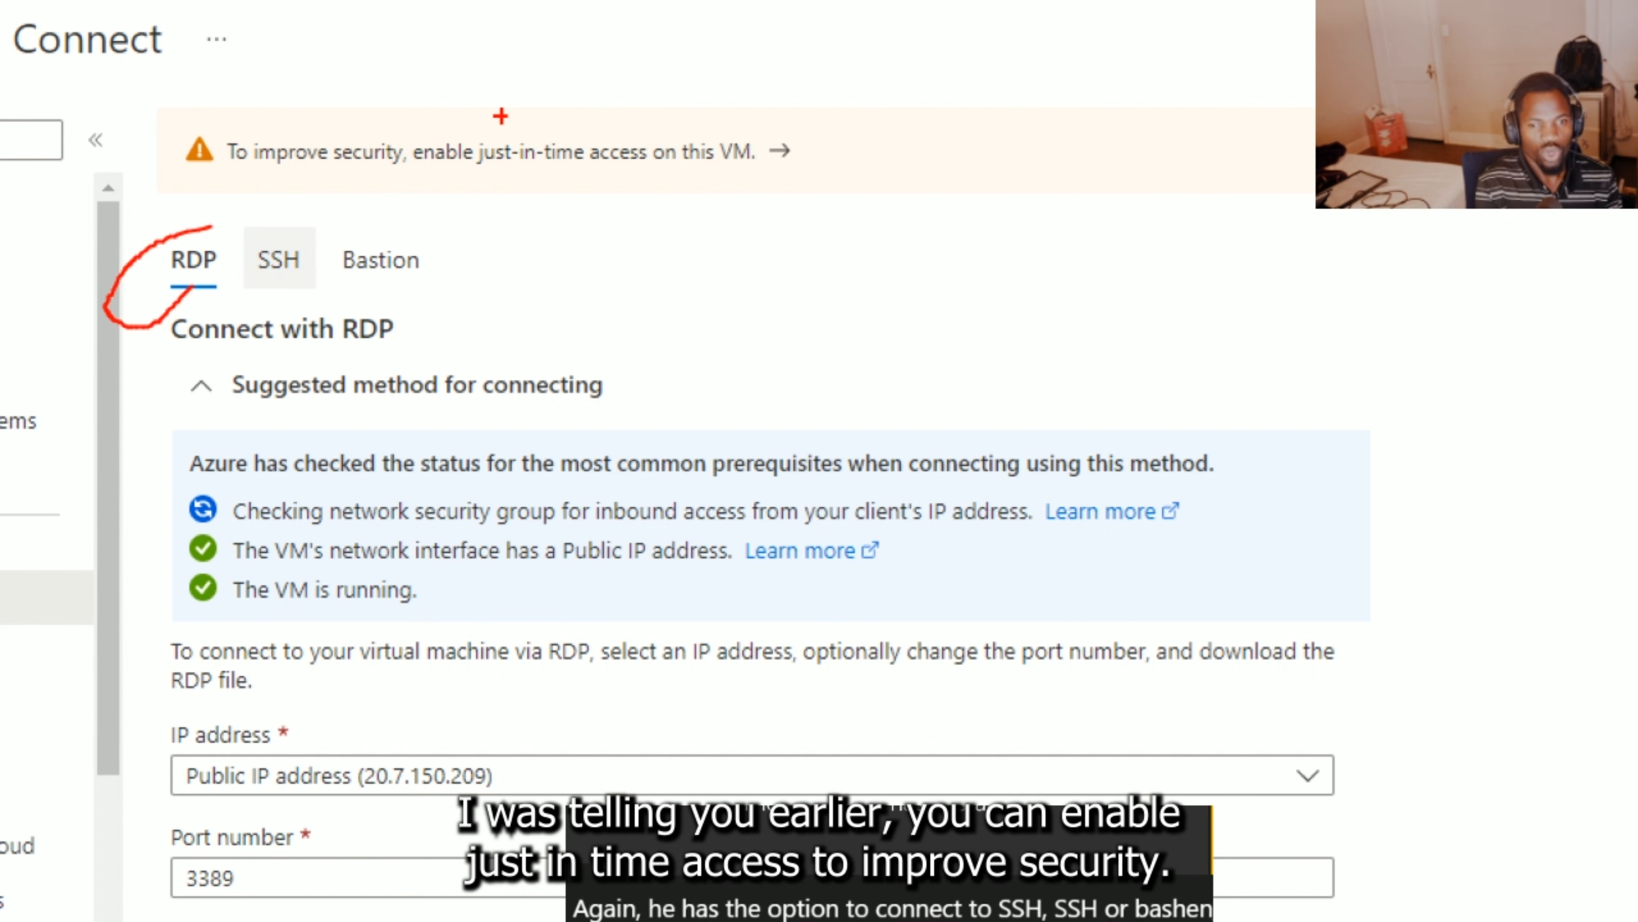
{"action": "mouse_move", "coordinate": [858, 111]}
{"action": "left_mouse_down"}
{"action": "mouse_move", "coordinate": [590, 72]}
{"action": "mouse_move", "coordinate": [271, 106]}
{"action": "mouse_move", "coordinate": [144, 175]}
{"action": "mouse_move", "coordinate": [394, 194]}
{"action": "mouse_move", "coordinate": [677, 181]}
{"action": "mouse_move", "coordinate": [841, 100]}
{"action": "left_mouse_up"}
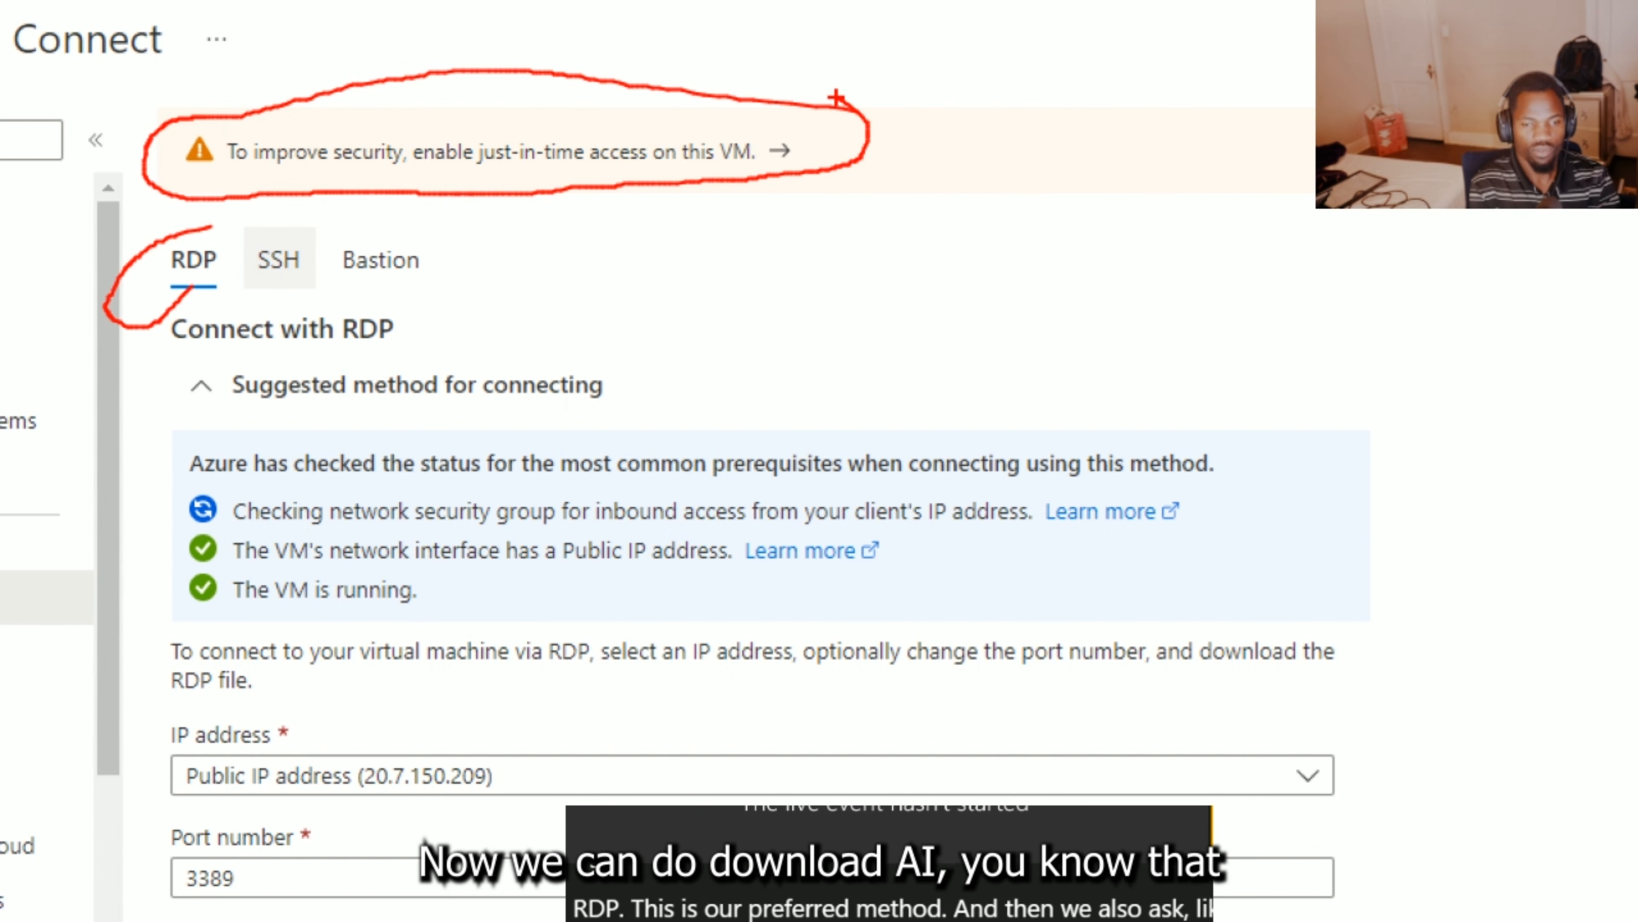
{"action": "key", "text": "Escape"}
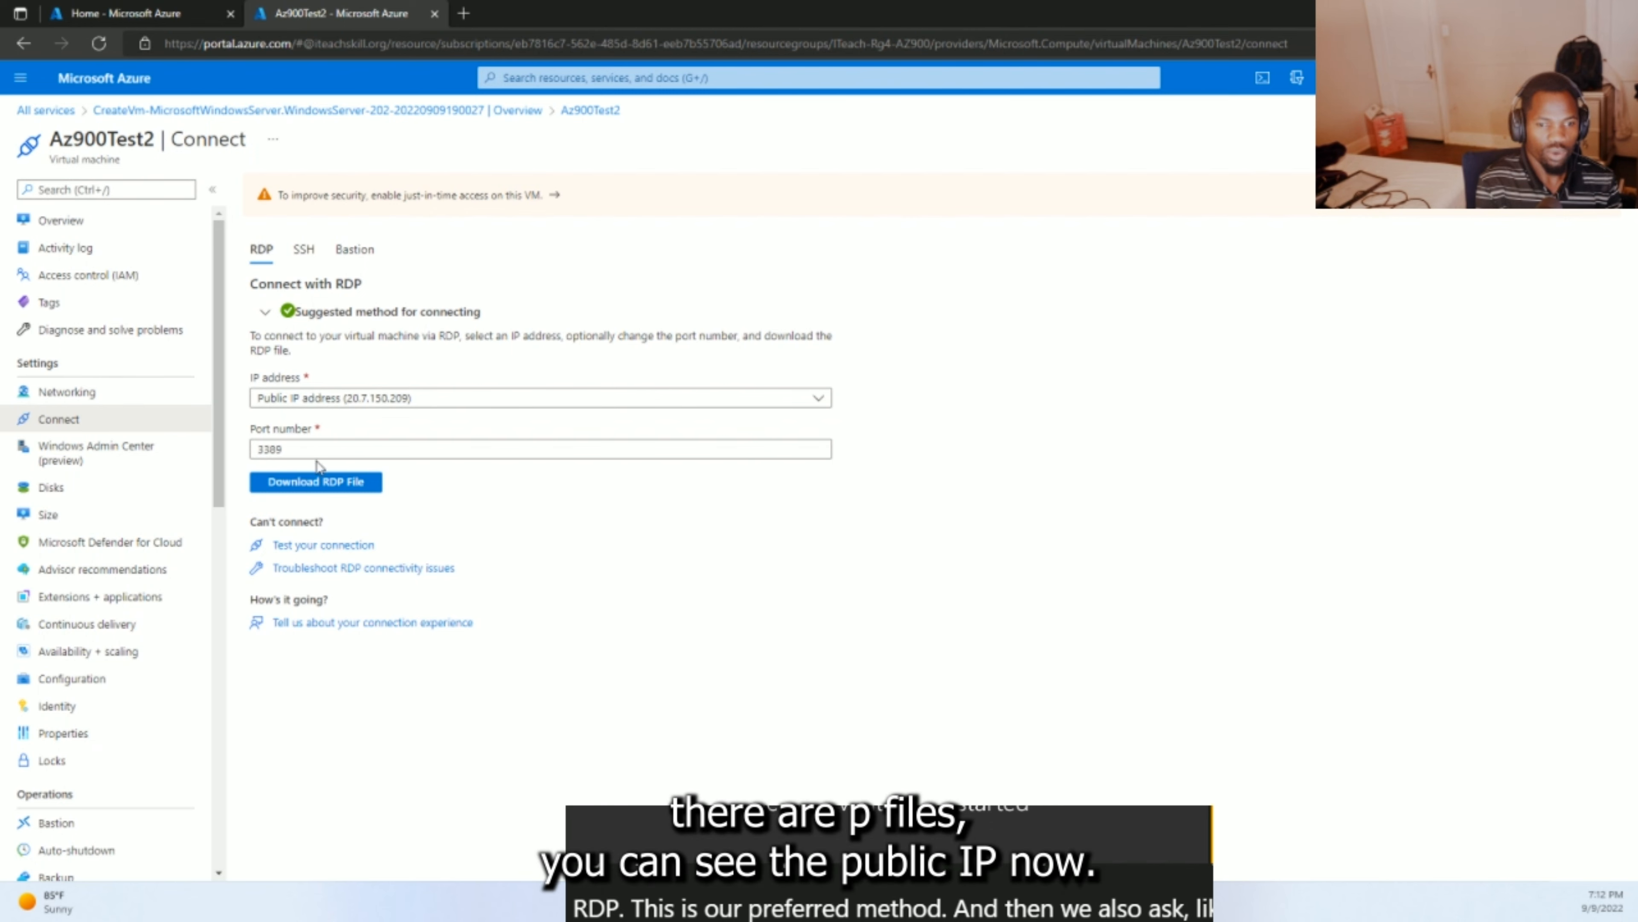
{"action": "left_click", "coordinate": [312, 485]}
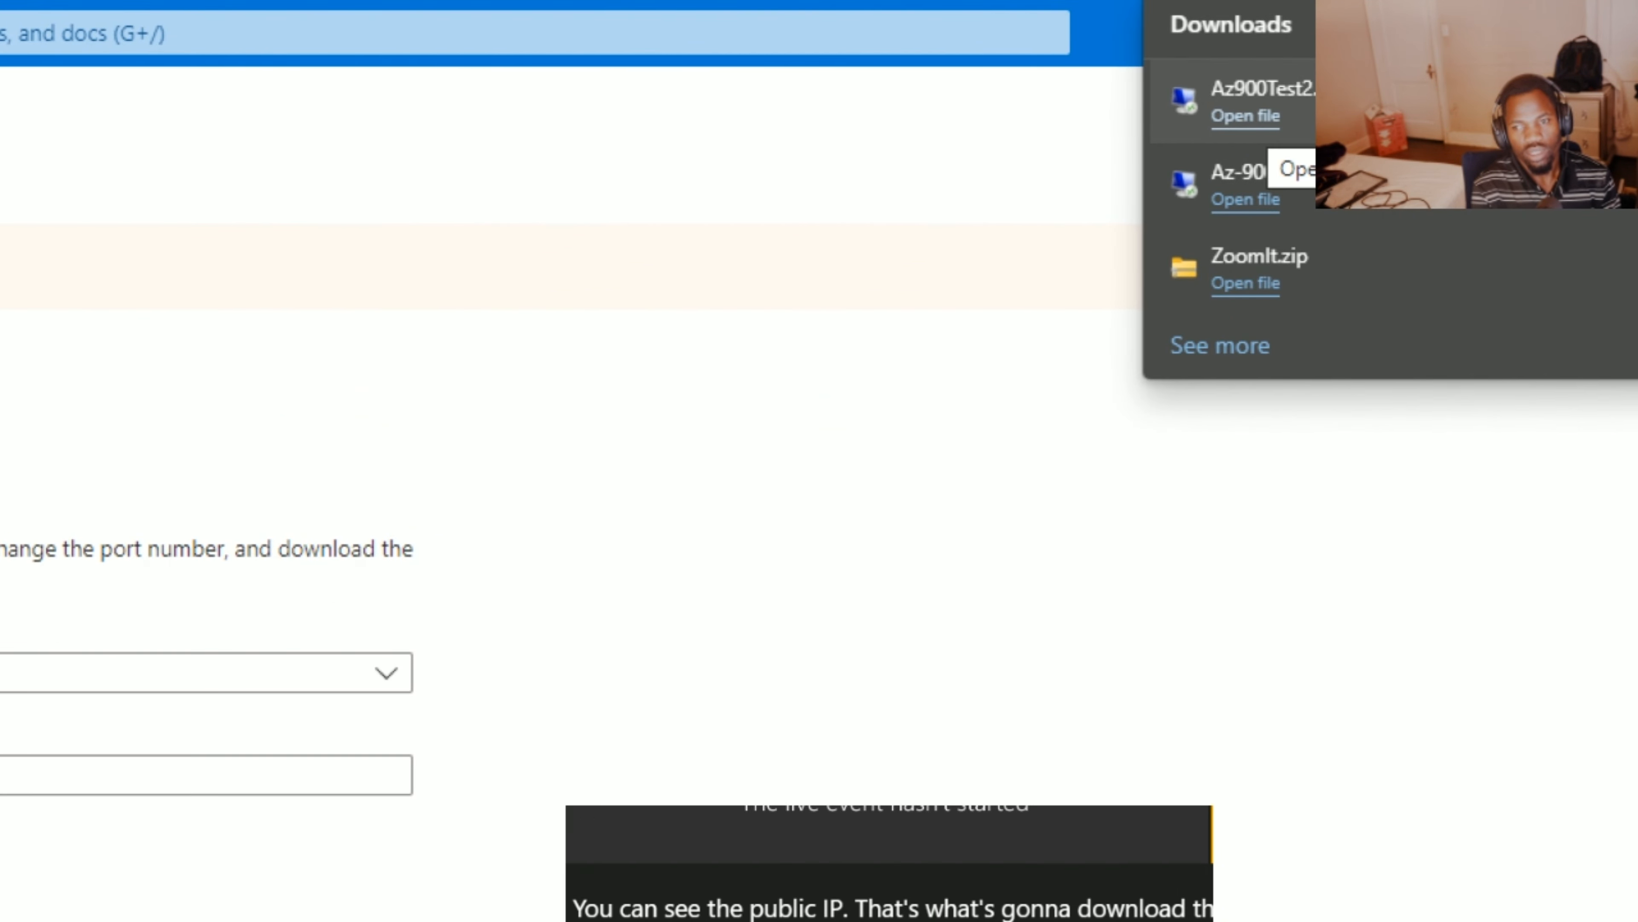
- Confirm Az900Test2.rdp appears in downloads, then bring up Edge's Settings and more menu
{"action": "mouse_move", "coordinate": [1295, 115]}
{"action": "left_mouse_down"}
{"action": "mouse_move", "coordinate": [1104, 92]}
{"action": "mouse_move", "coordinate": [1187, 52]}
{"action": "left_mouse_up"}
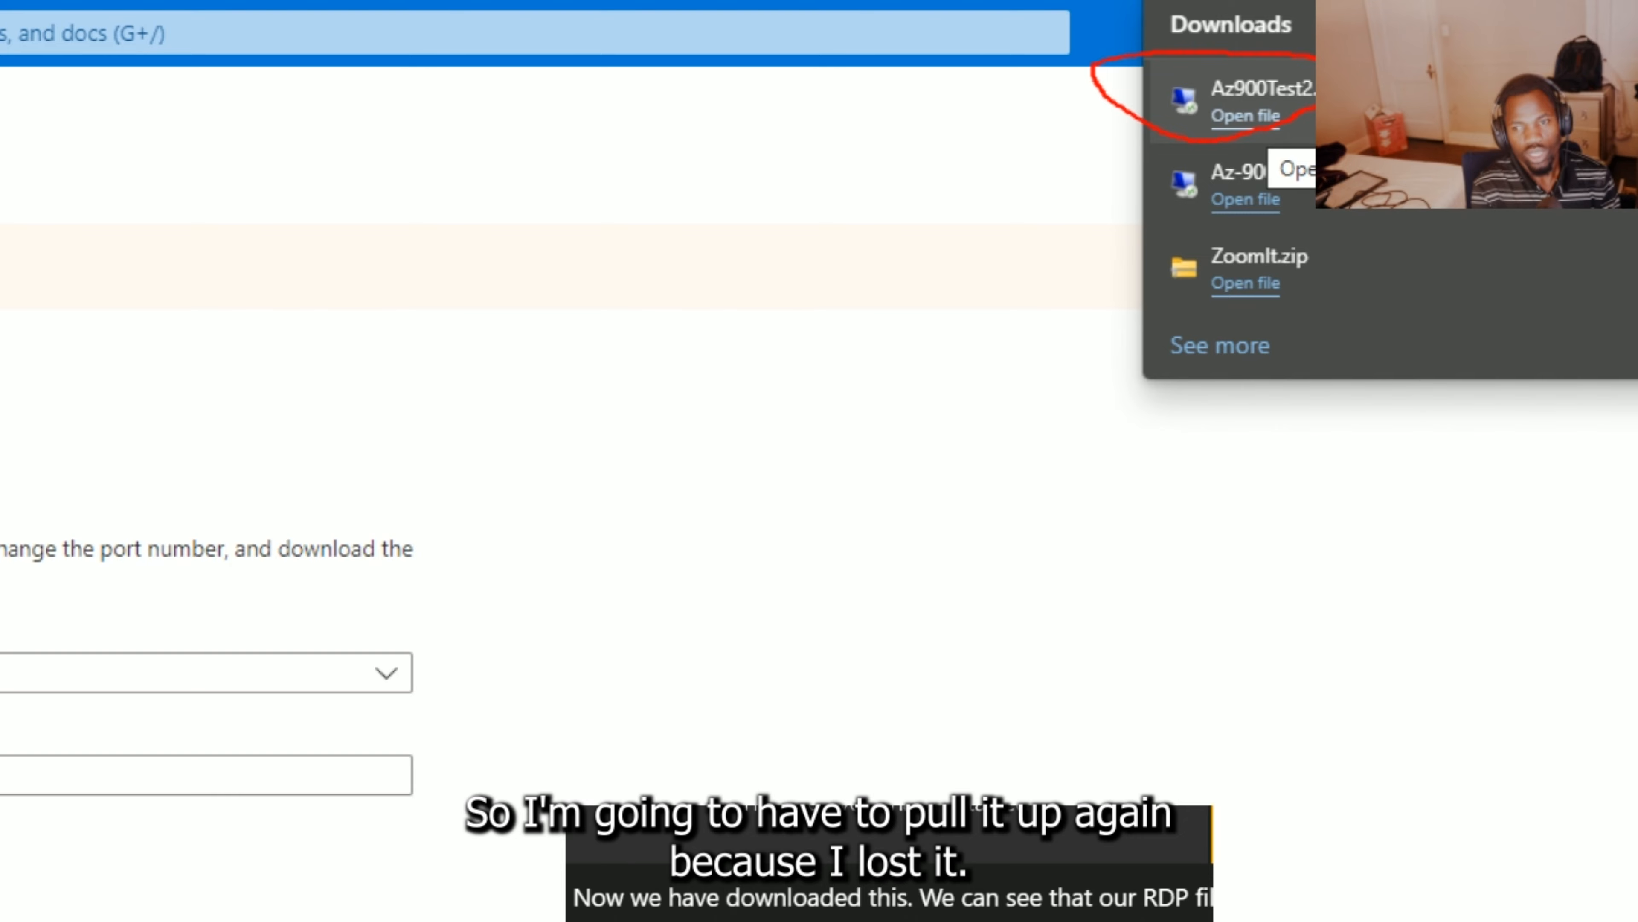
{"action": "key", "text": "Escape"}
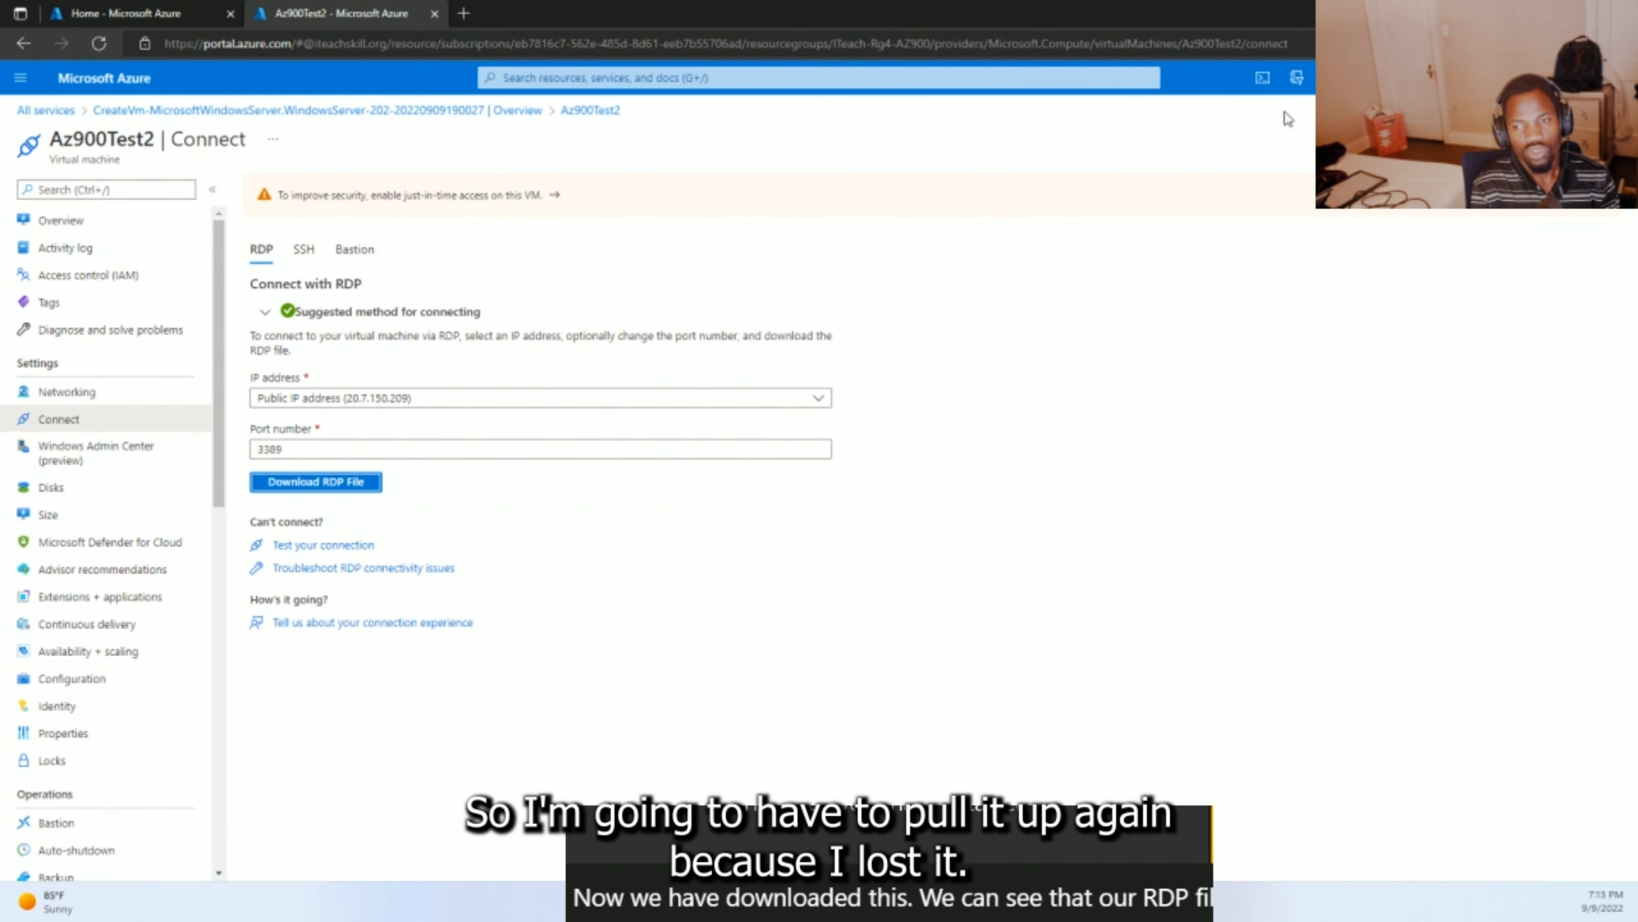
{"action": "left_click", "coordinate": [1615, 43]}
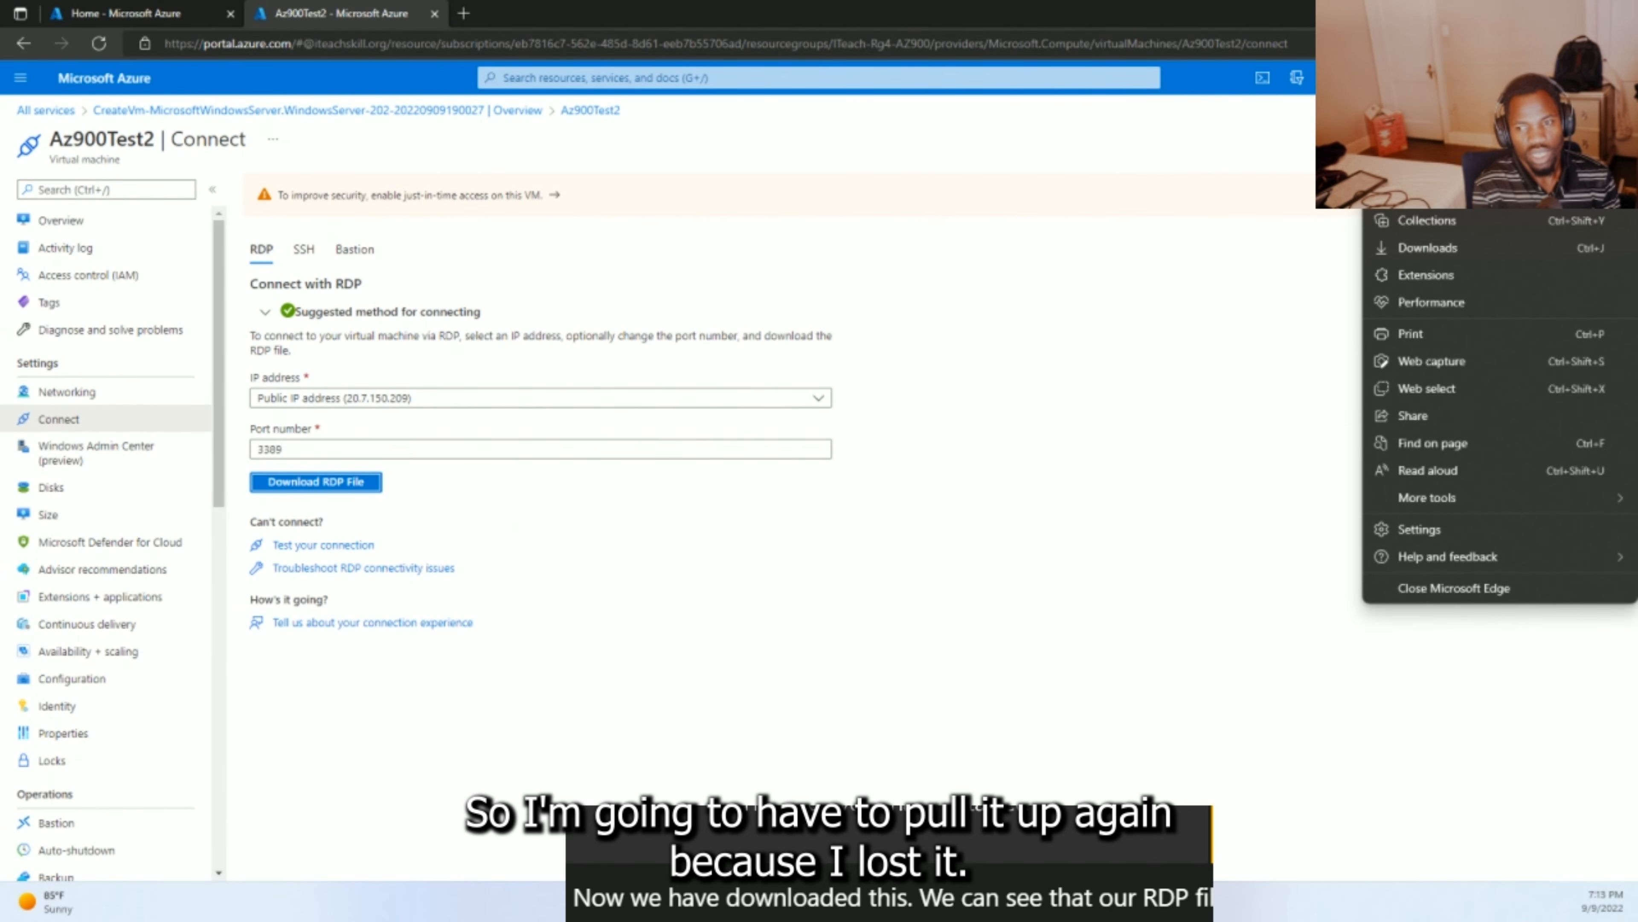
- Show Edge's Downloads list and open Az900Test2.rdp
{"action": "left_click", "coordinate": [1429, 248]}
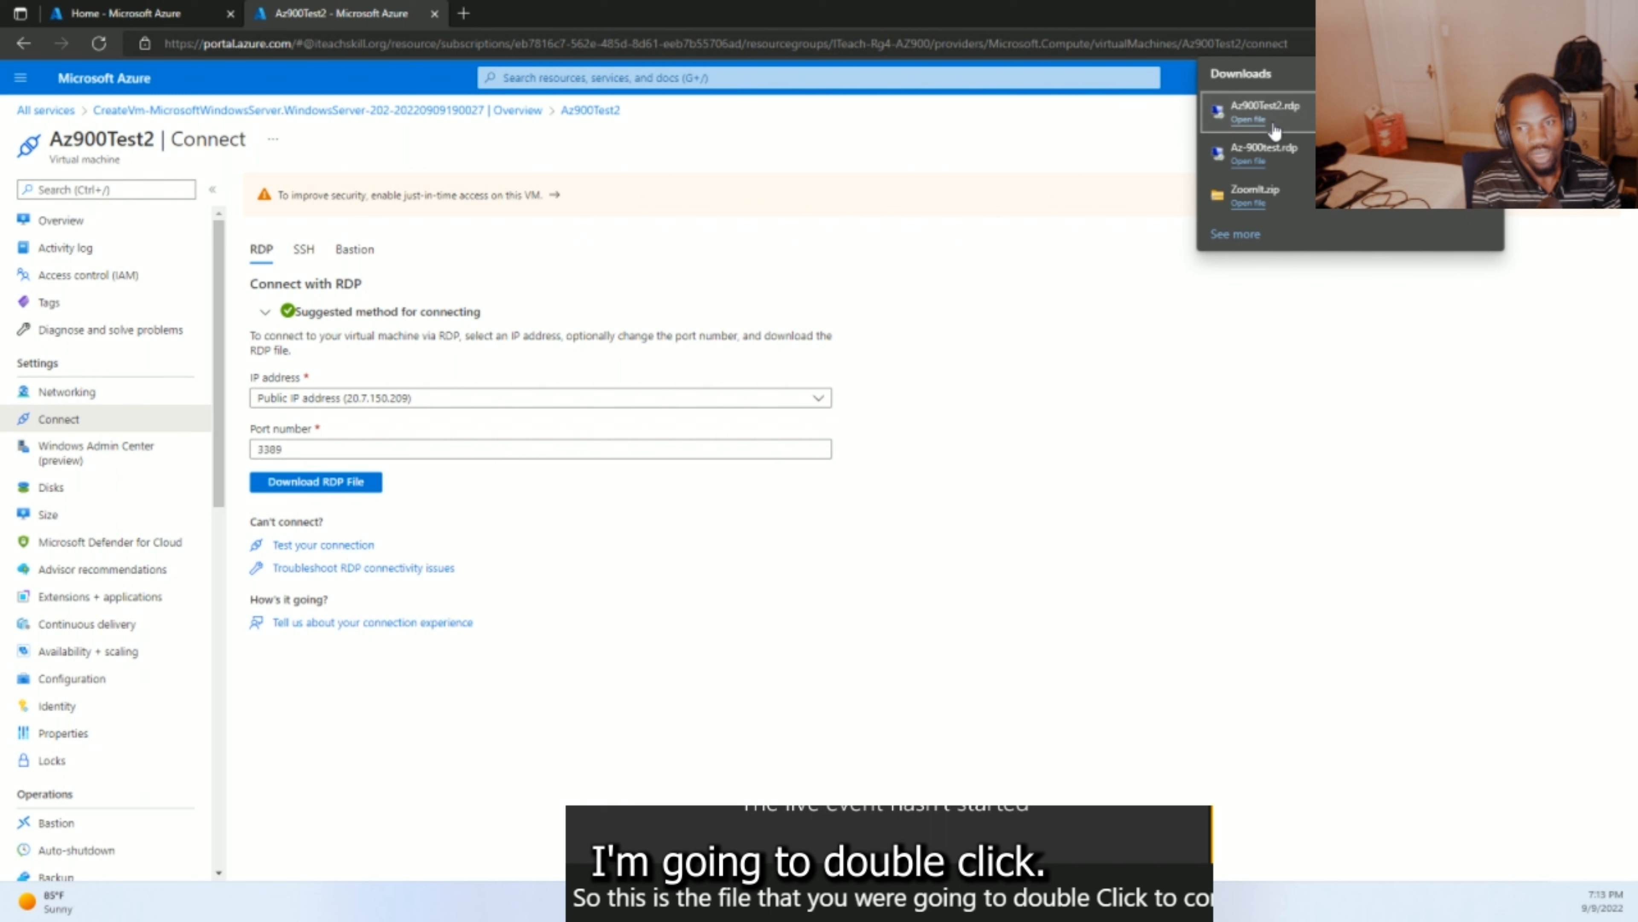
{"action": "left_click", "coordinate": [1245, 119]}
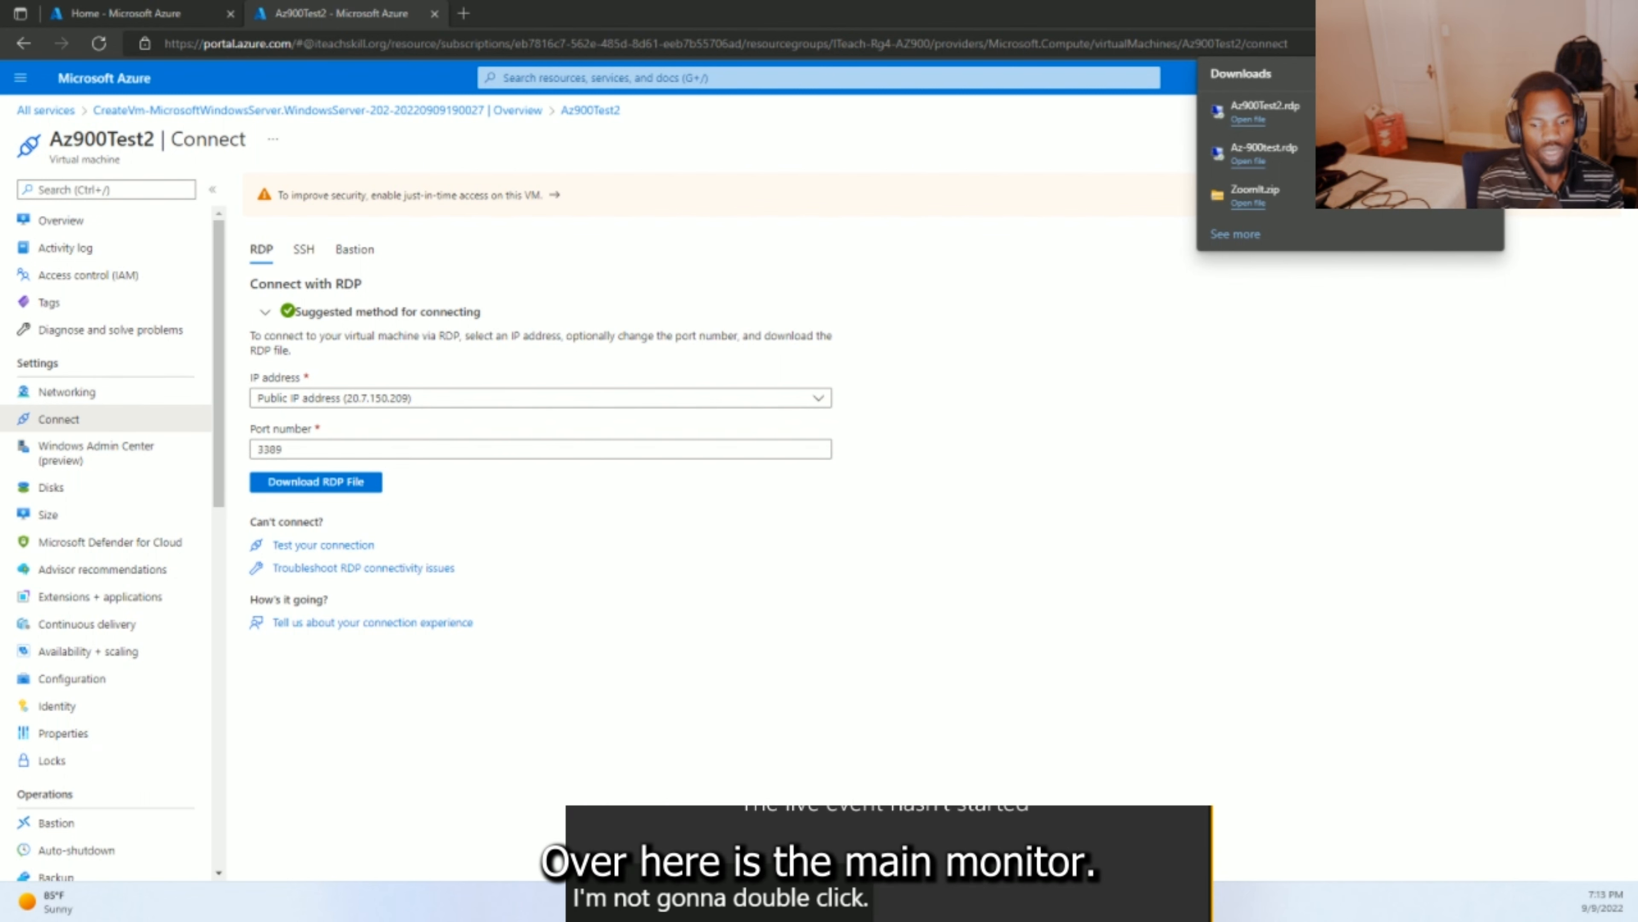
- Accept the unknown-publisher warning for 20.7.150.209 and centre the credentials prompt
{"action": "left_click_drag", "start_coordinate": [716, 328], "coordinate": [643, 331]}
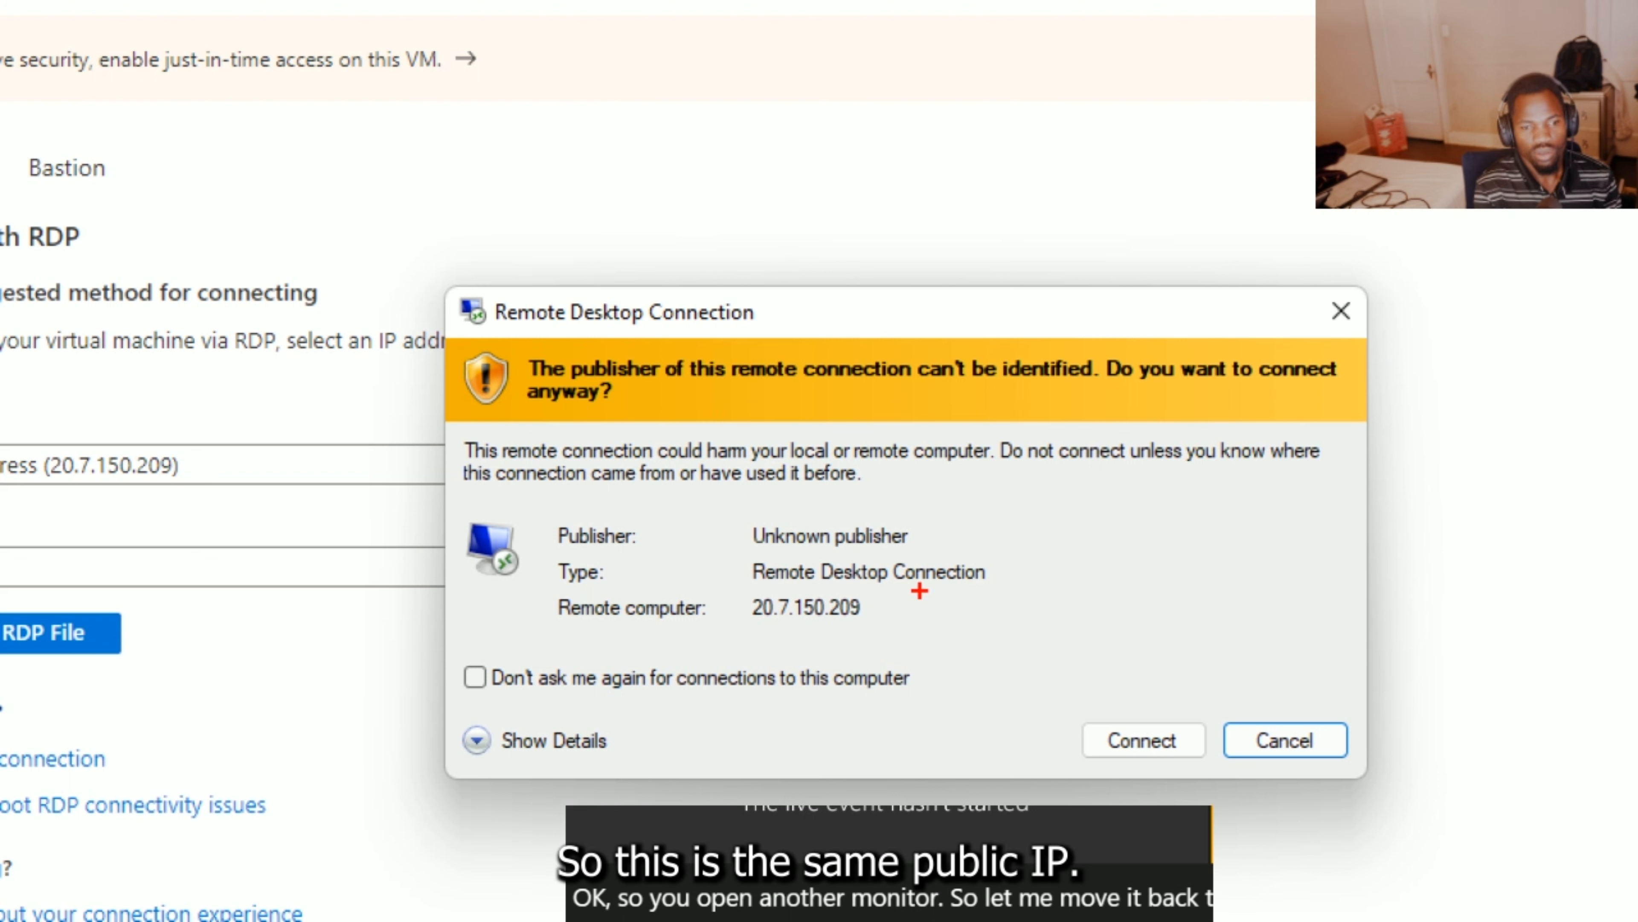
{"action": "mouse_move", "coordinate": [262, 422]}
{"action": "left_mouse_down"}
{"action": "mouse_move", "coordinate": [3, 407]}
{"action": "mouse_move", "coordinate": [284, 477]}
{"action": "mouse_move", "coordinate": [219, 411]}
{"action": "left_mouse_up"}
{"action": "mouse_move", "coordinate": [945, 592]}
{"action": "left_mouse_down"}
{"action": "mouse_move", "coordinate": [625, 567]}
{"action": "mouse_move", "coordinate": [916, 595]}
{"action": "left_mouse_up"}
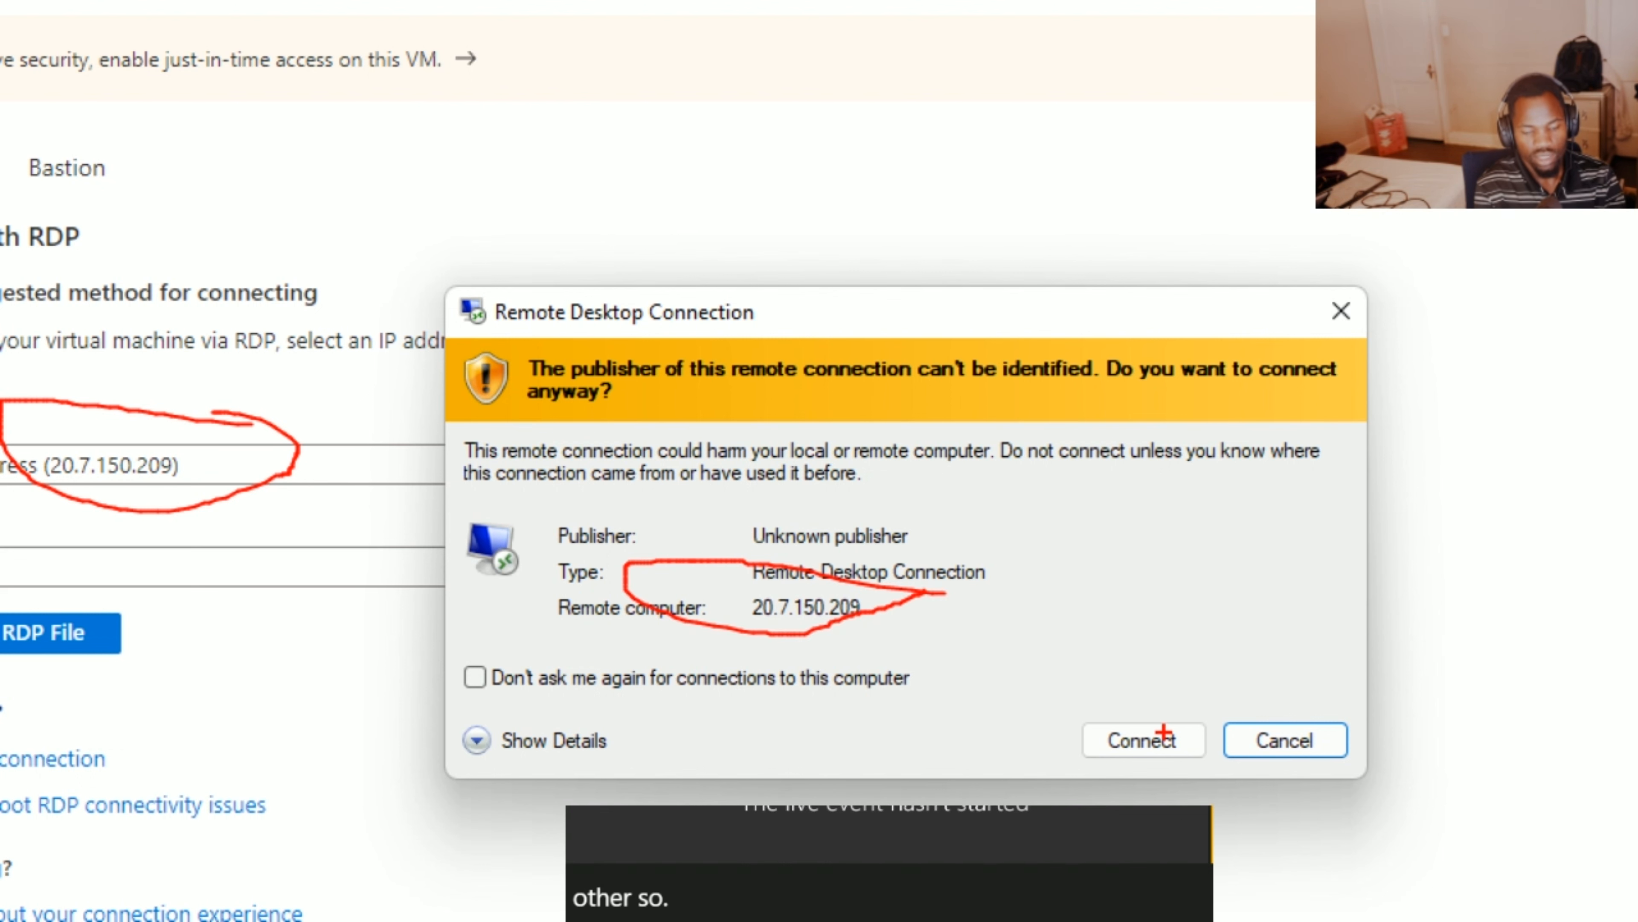
{"action": "key", "text": "Escape"}
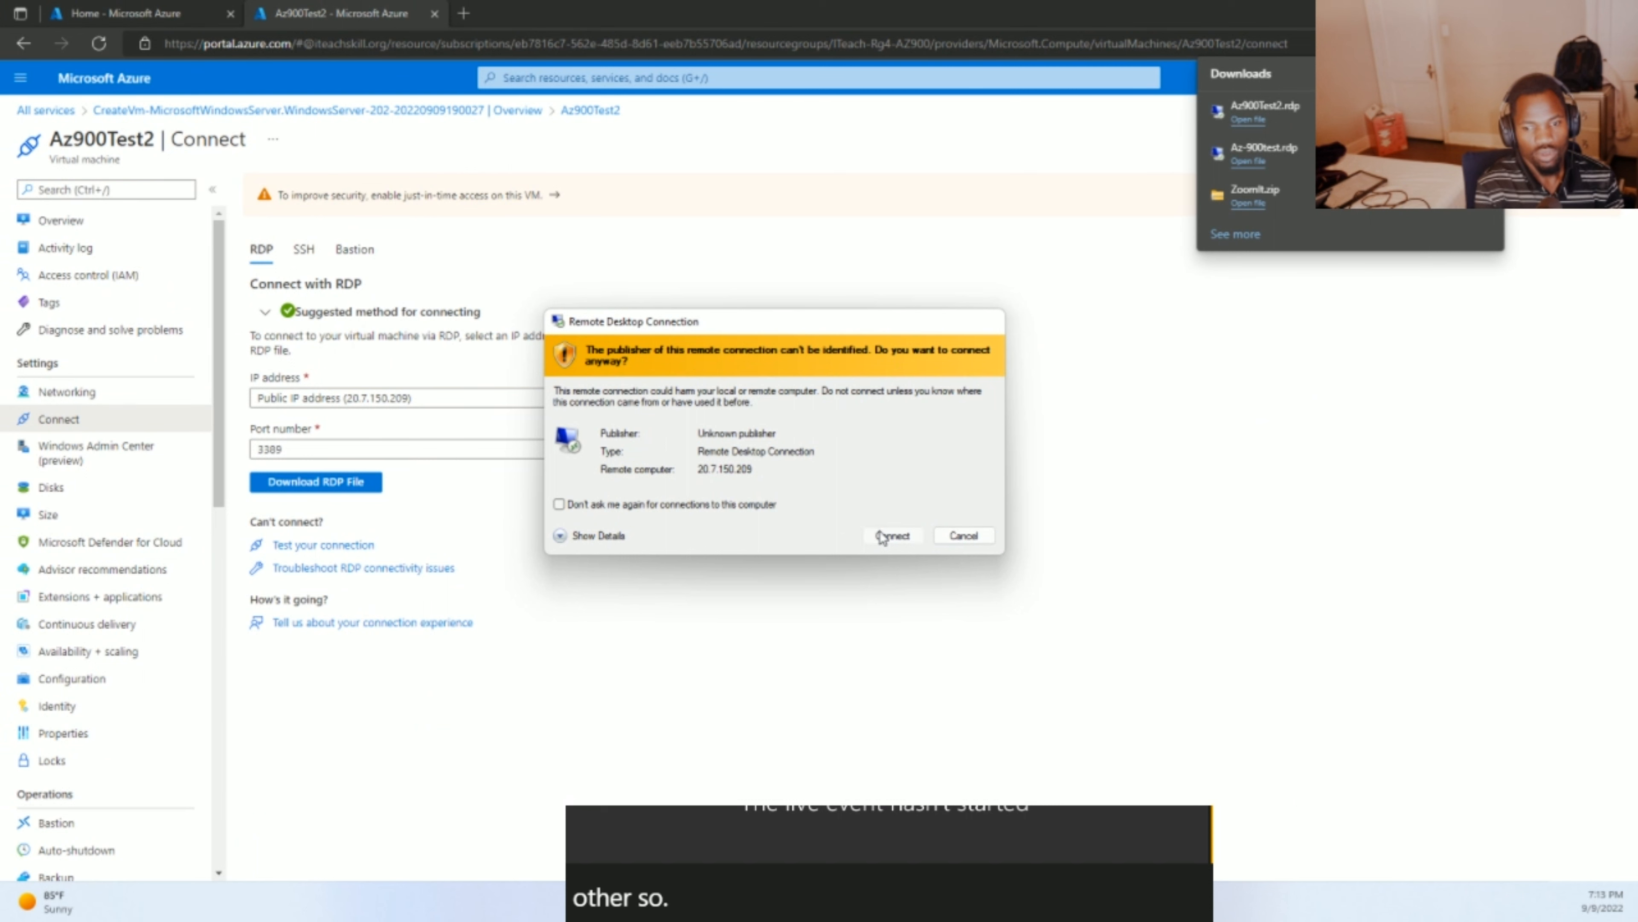
{"action": "left_click", "coordinate": [883, 536]}
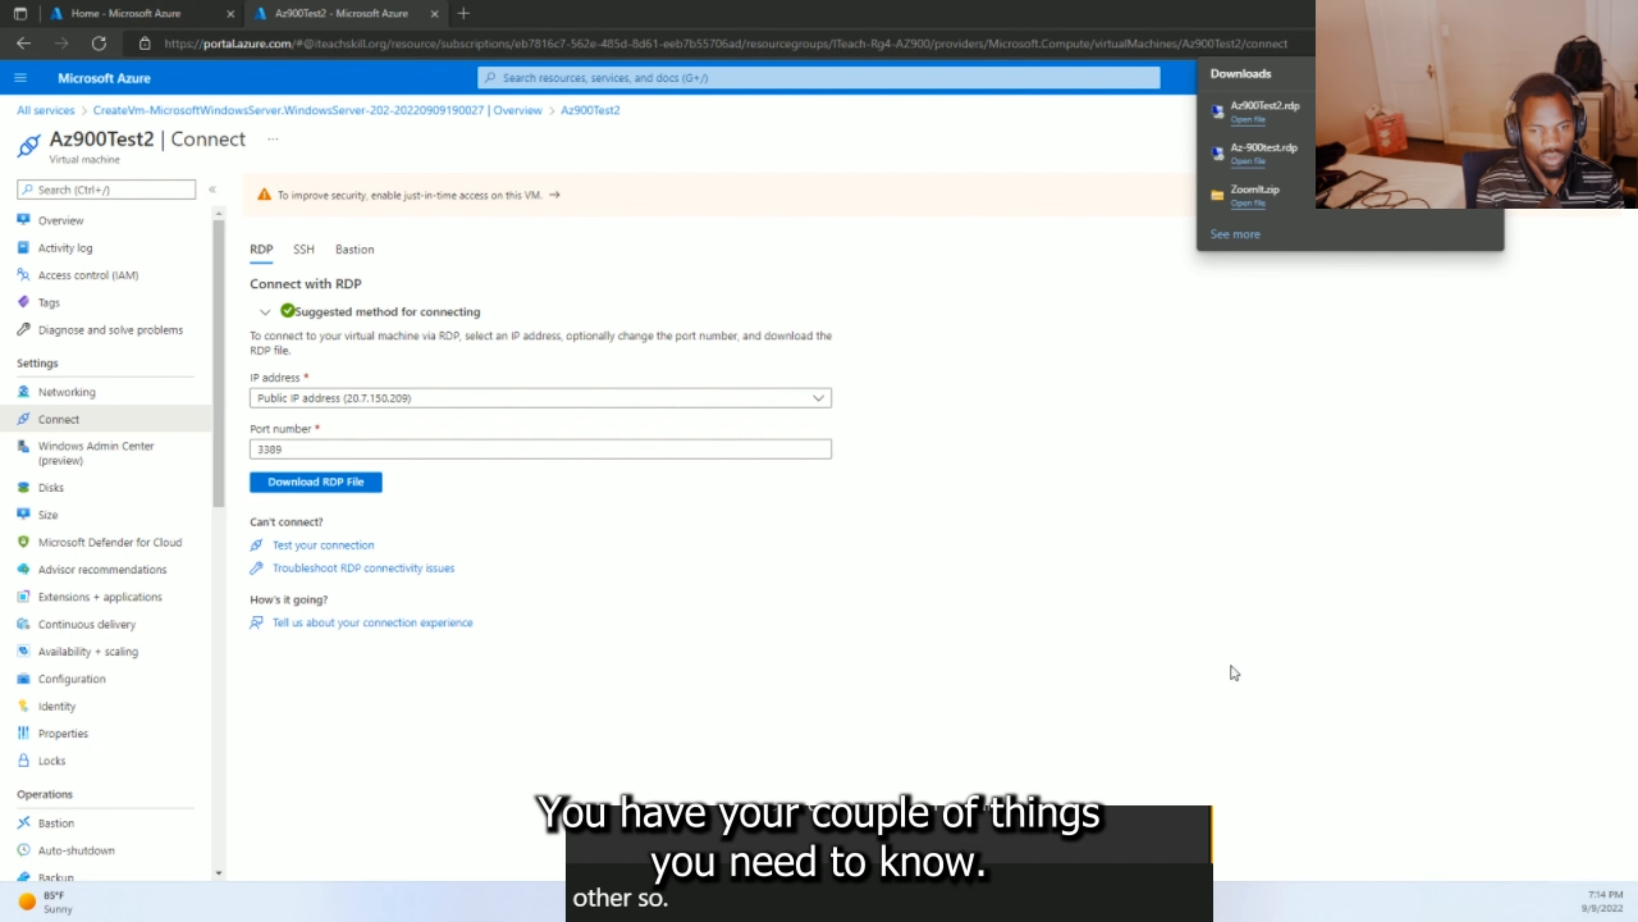
{"action": "left_click_drag", "start_coordinate": [1152, 450], "coordinate": [767, 370]}
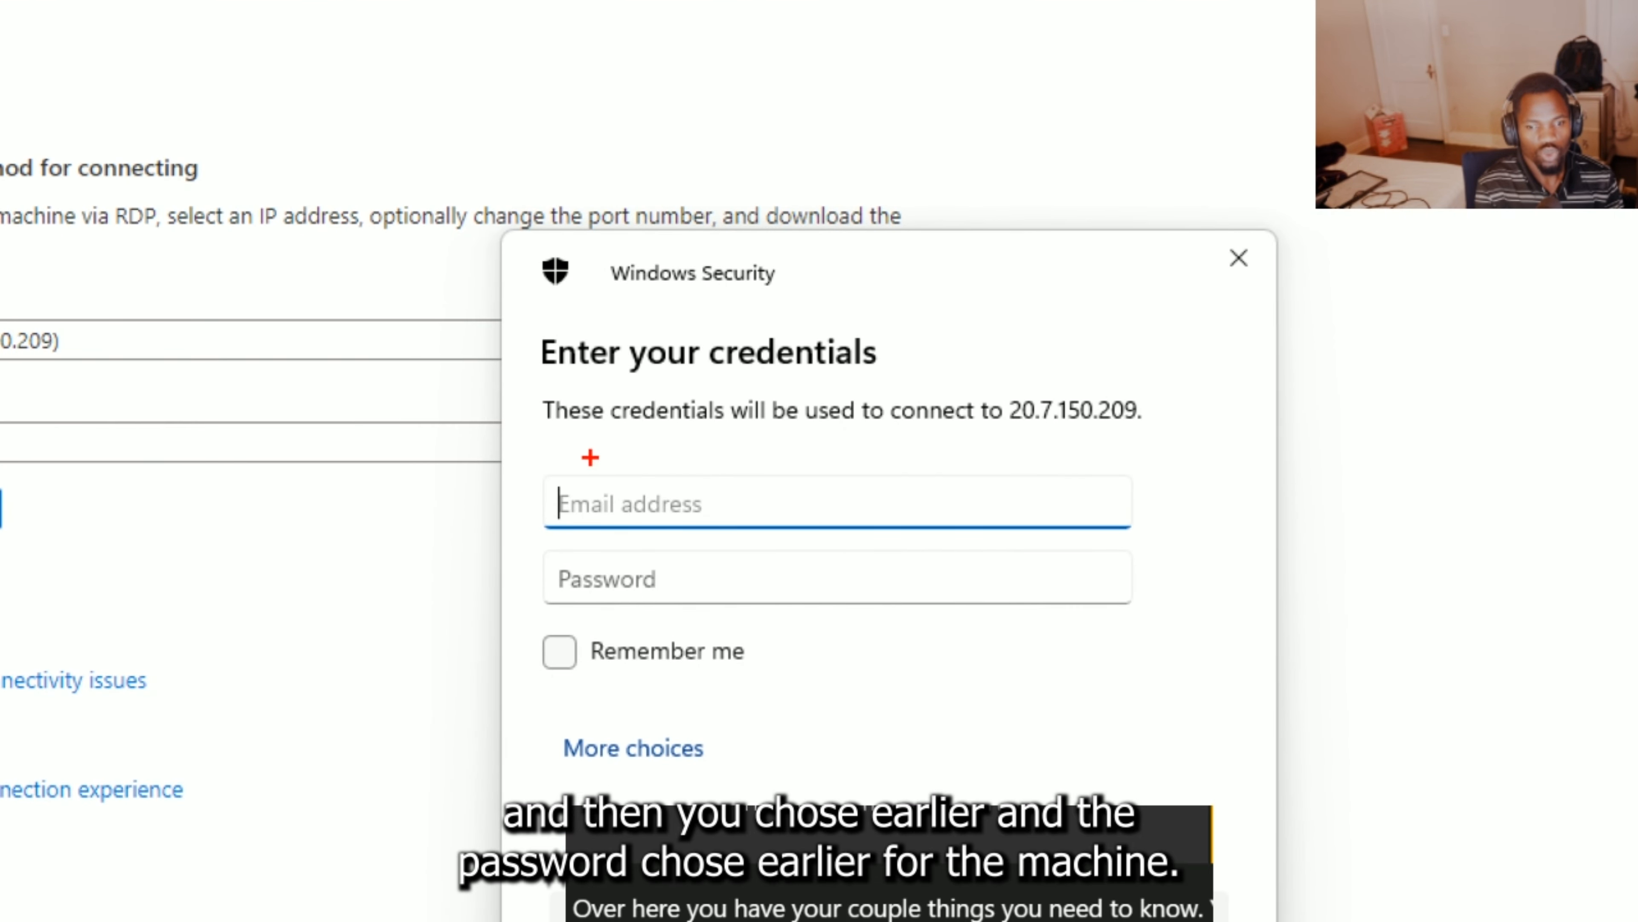
- Enter the administrator username and password and submit the sign-in
{"action": "mouse_move", "coordinate": [586, 456]}
{"action": "left_mouse_down"}
{"action": "mouse_move", "coordinate": [583, 550]}
{"action": "mouse_move", "coordinate": [786, 518]}
{"action": "mouse_move", "coordinate": [716, 459]}
{"action": "left_mouse_up"}
{"action": "mouse_move", "coordinate": [709, 570]}
{"action": "left_mouse_down"}
{"action": "mouse_move", "coordinate": [642, 570]}
{"action": "mouse_move", "coordinate": [596, 637]}
{"action": "mouse_move", "coordinate": [774, 580]}
{"action": "left_mouse_up"}
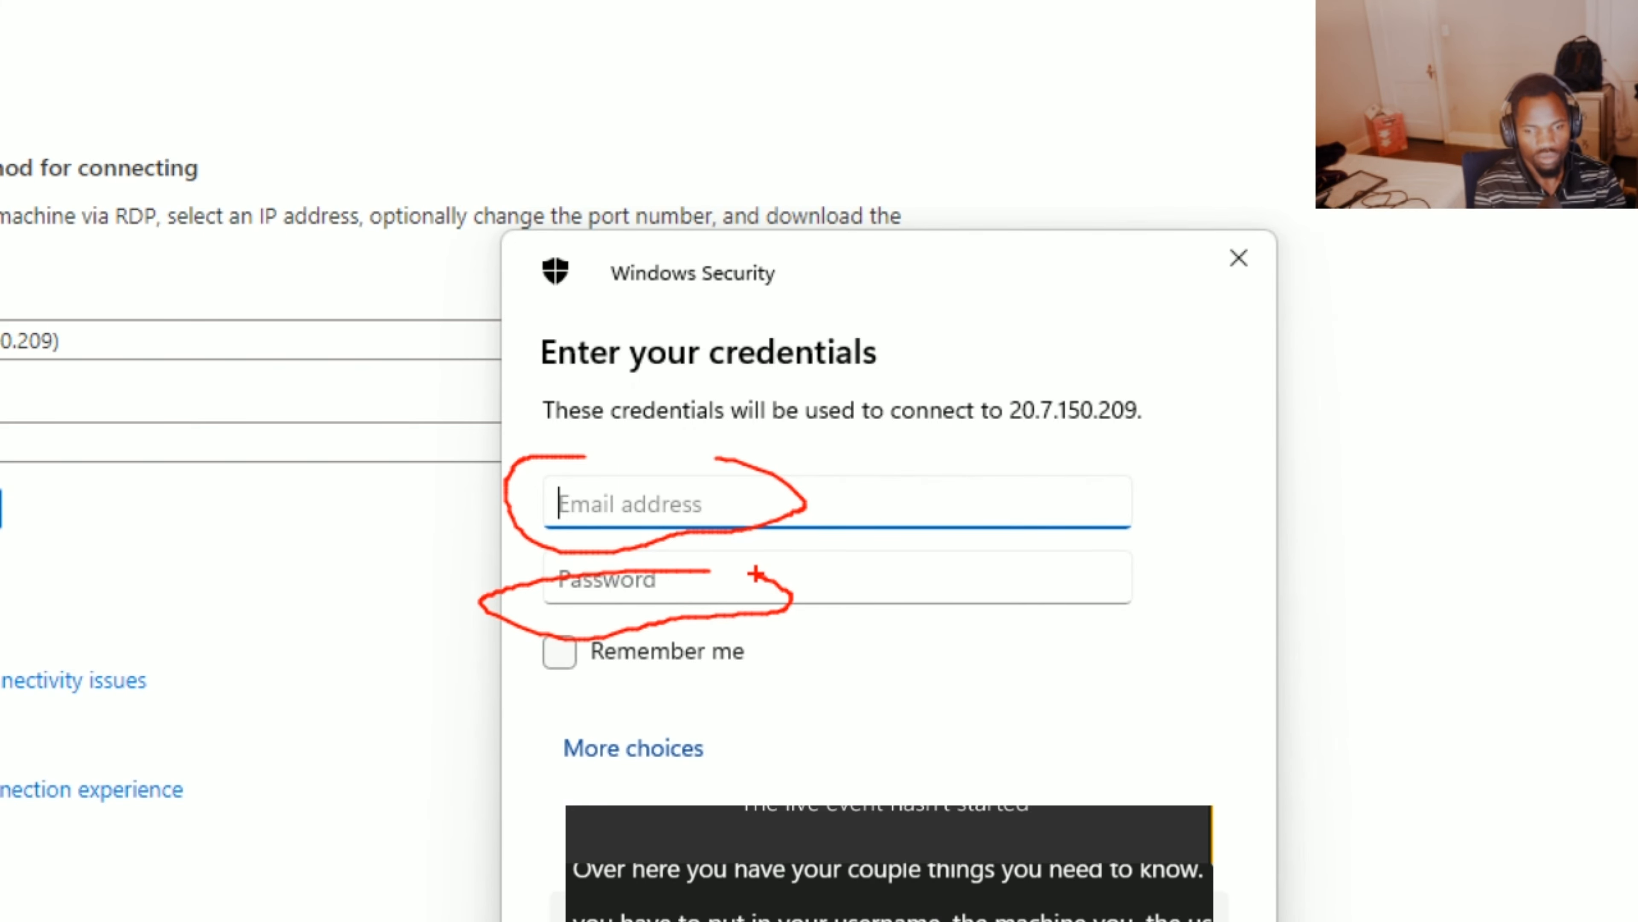
{"action": "key", "text": "Escape"}
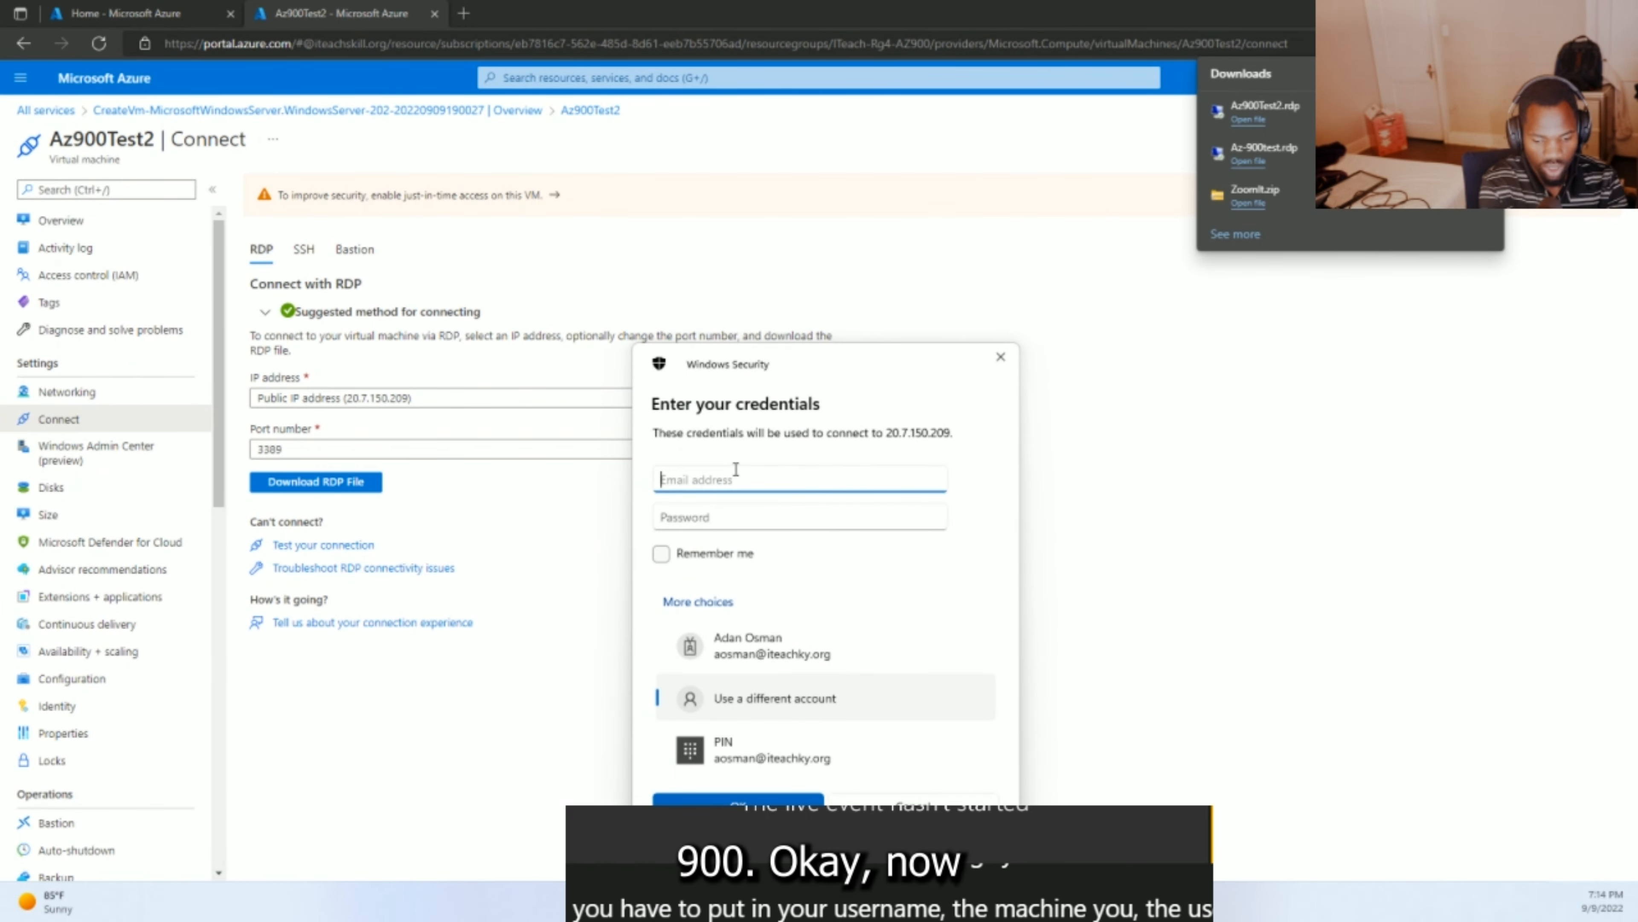
{"action": "type", "text": "az900"}
{"action": "key", "text": "Tab"}
{"action": "type", "text": "***"}
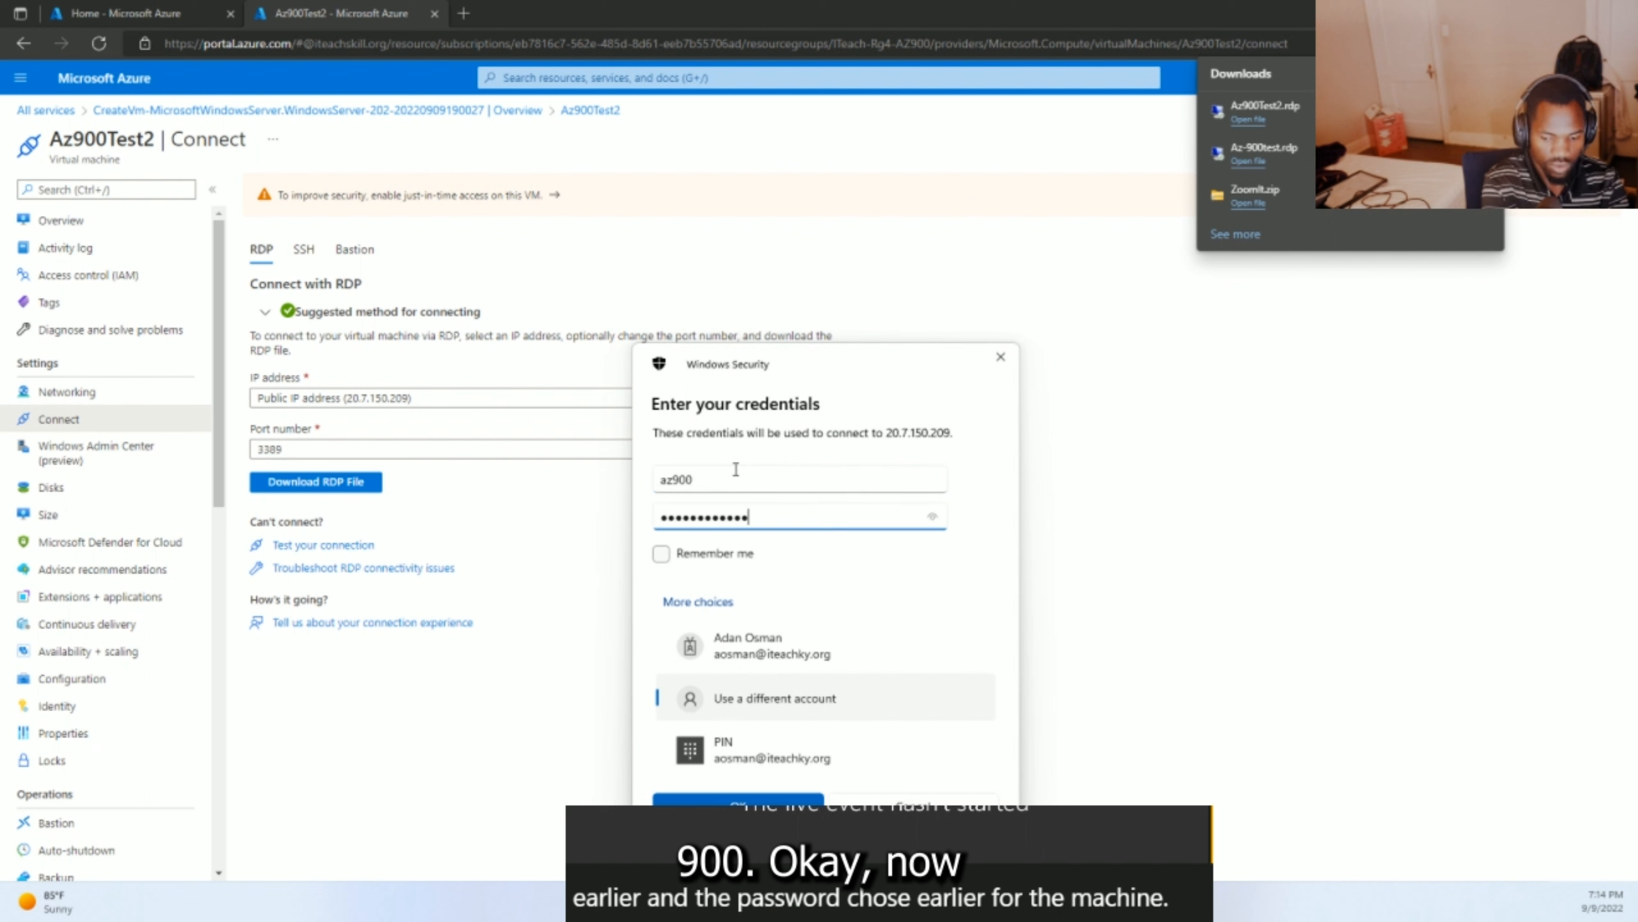
{"action": "type", "text": "****************"}
{"action": "key", "text": "Return"}
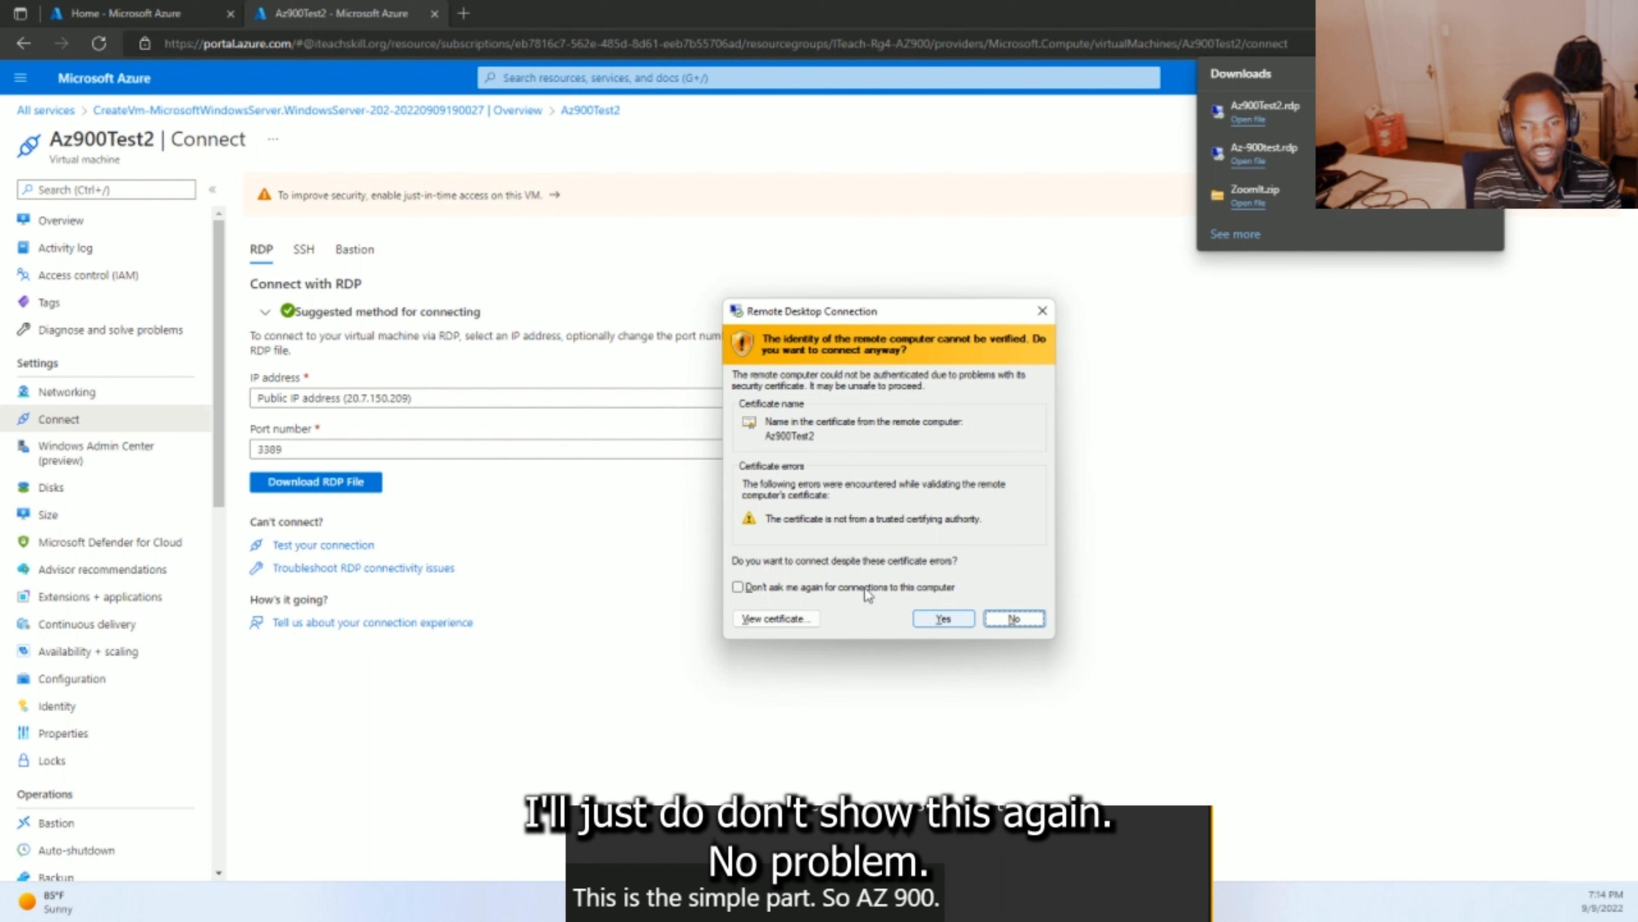
- Tick 'Don't ask me again' for the Az900Test2 certificate and connect anyway
{"action": "left_click", "coordinate": [832, 588]}
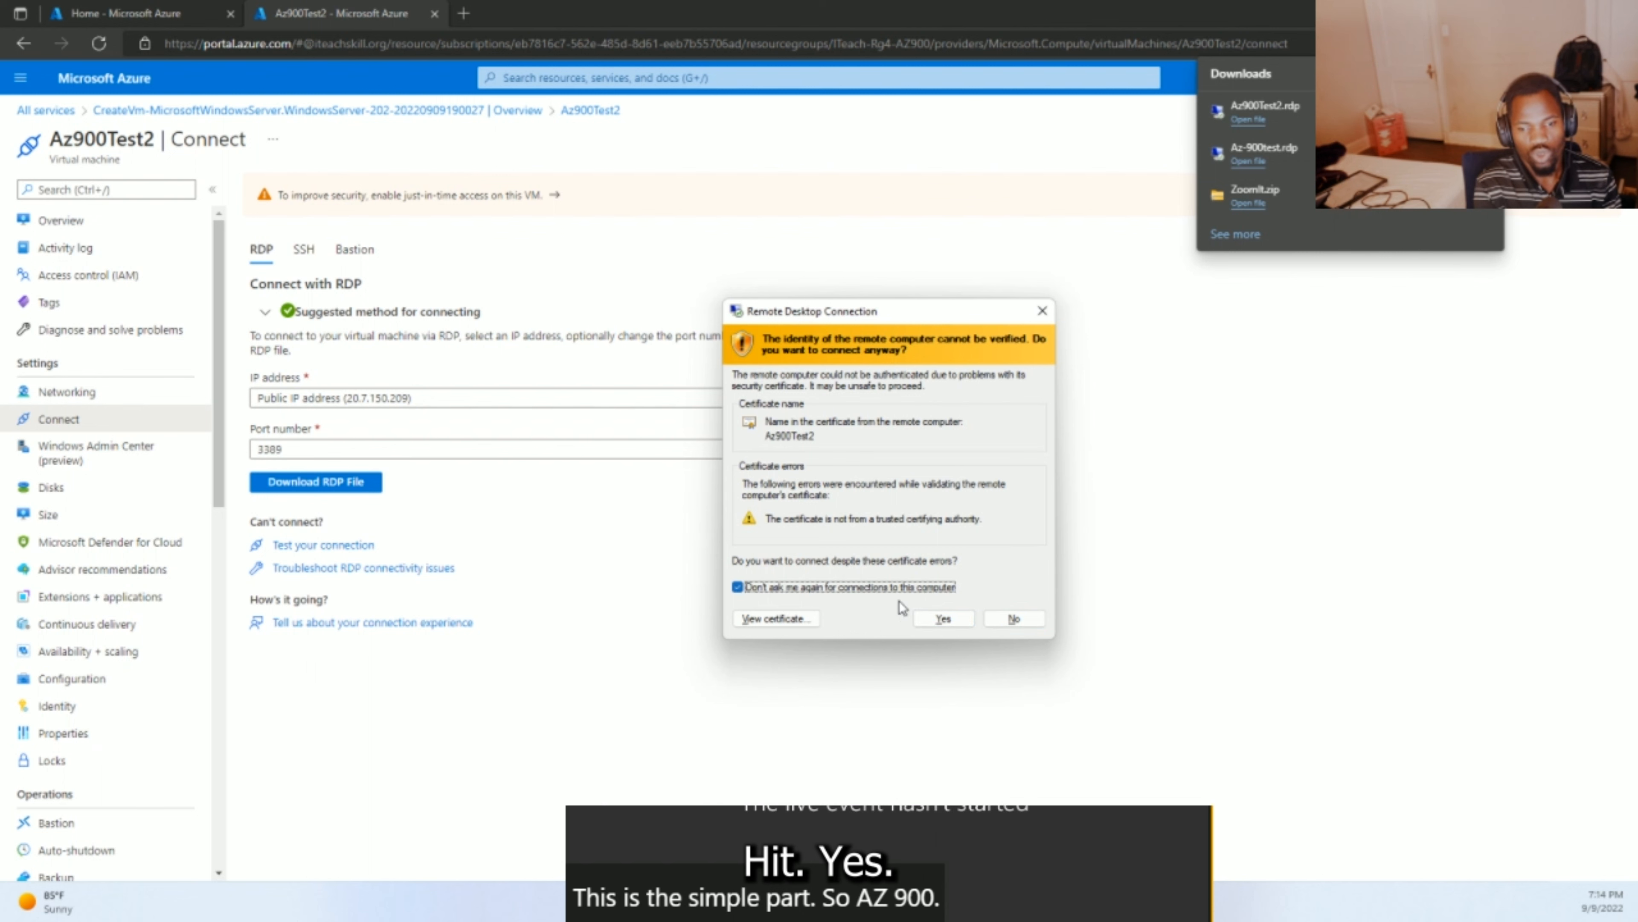
{"action": "left_click", "coordinate": [942, 620]}
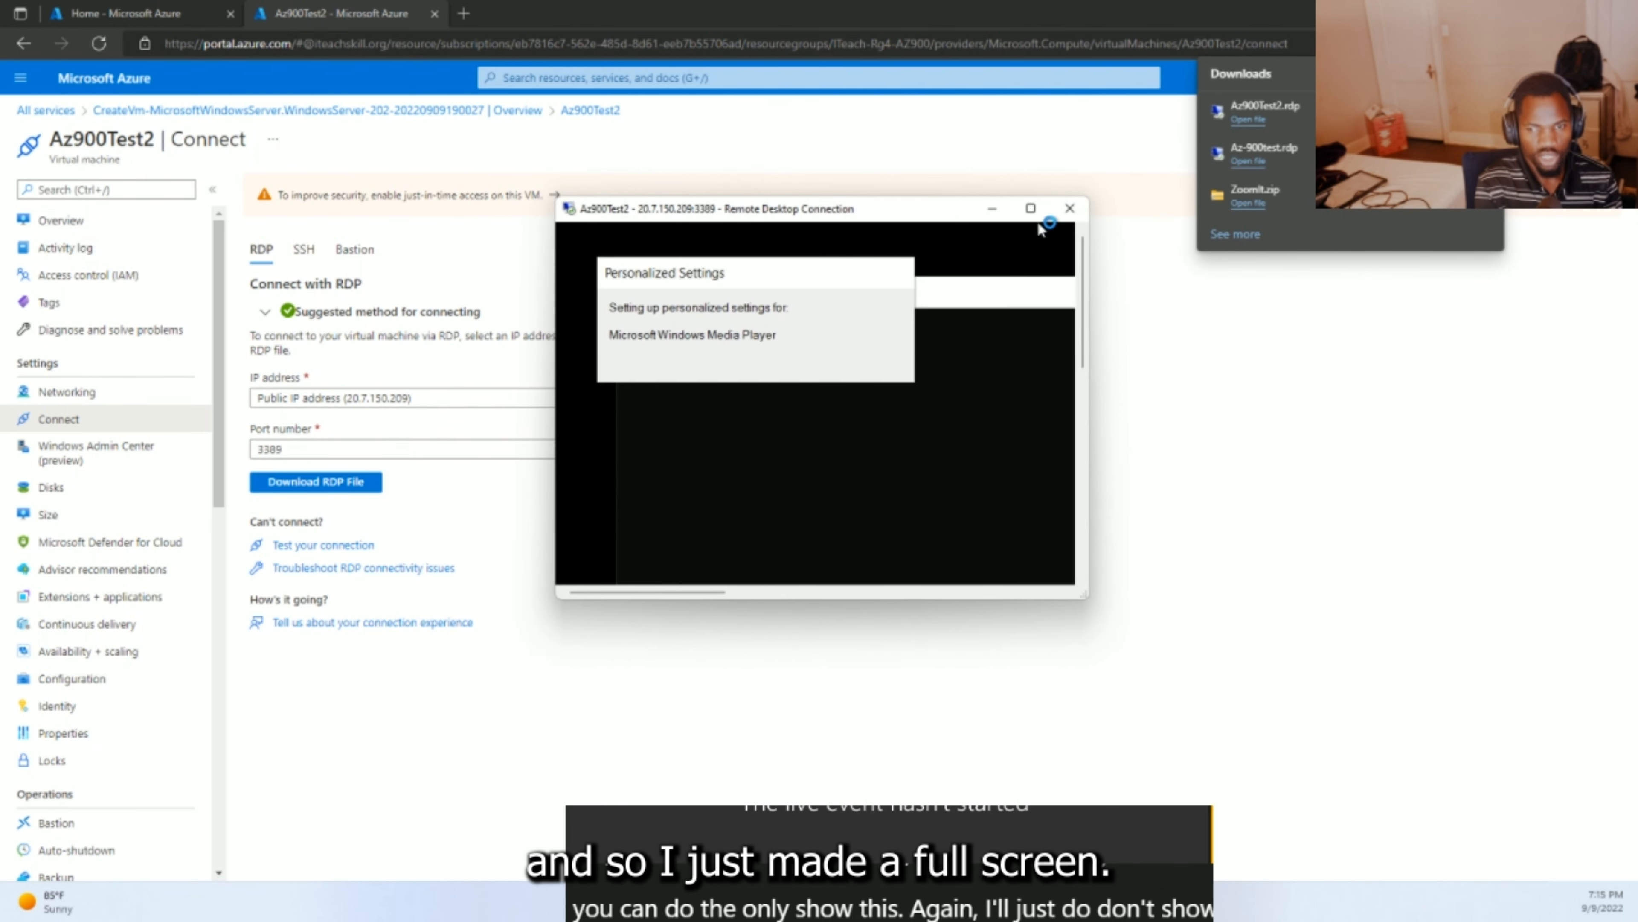
- Maximize the Remote Desktop window so the Az900Test2 session fills the screen
{"action": "left_click", "coordinate": [1031, 207]}
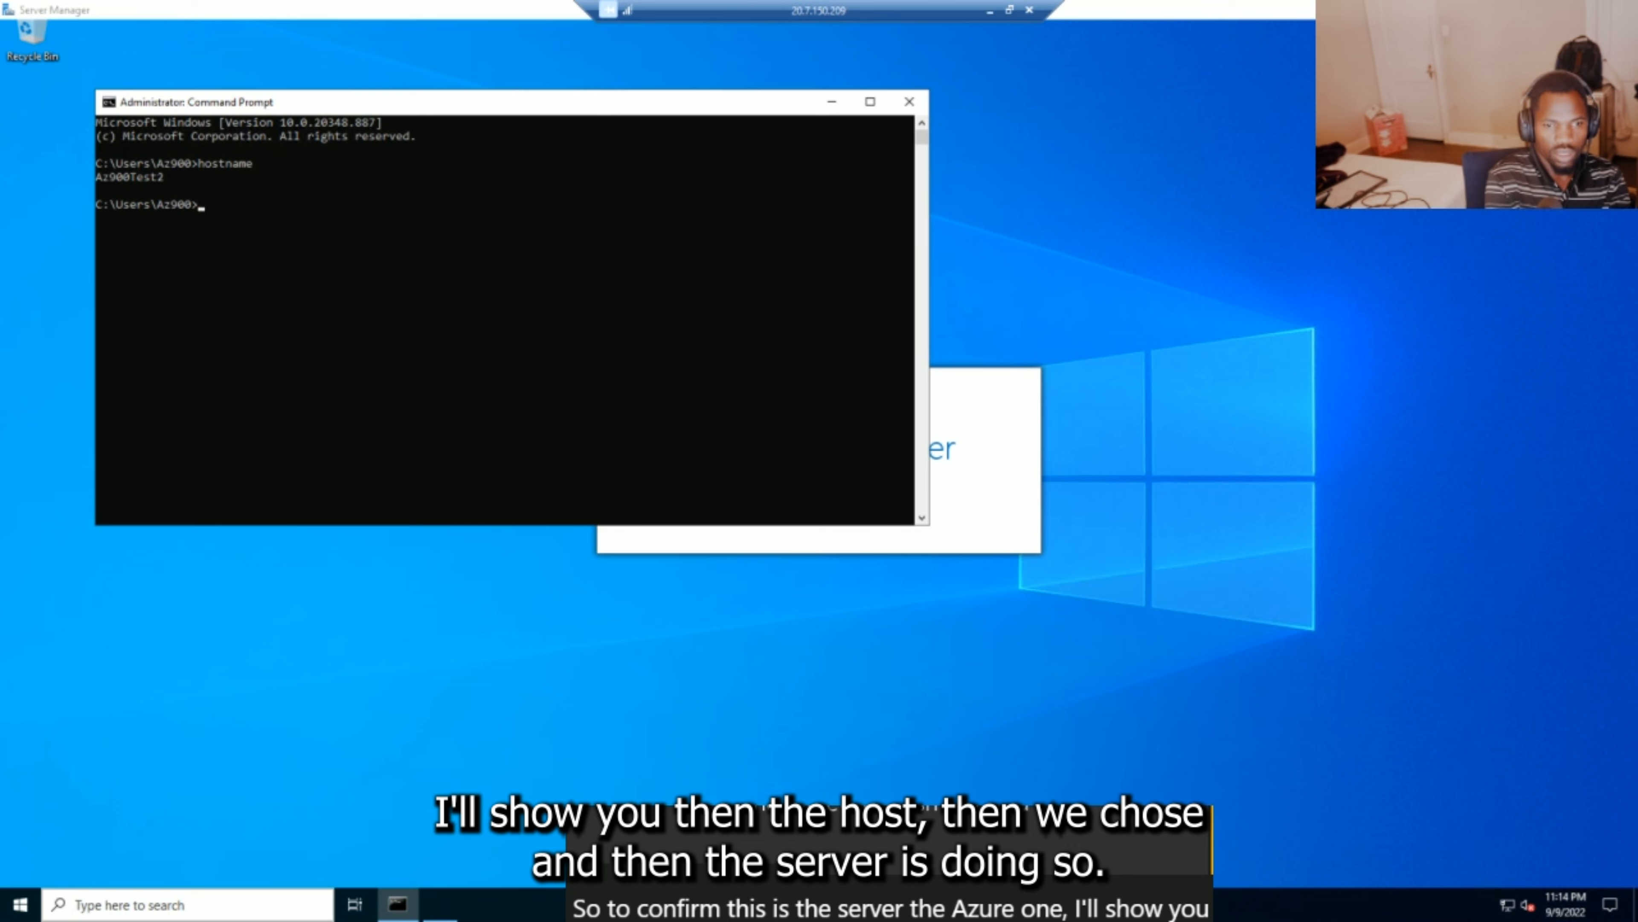
- Run winver to show Windows Server 2022 Datacenter Azure Edition 21H2, and move the About Windows dialog aside
{"action": "type", "text": "winv"}
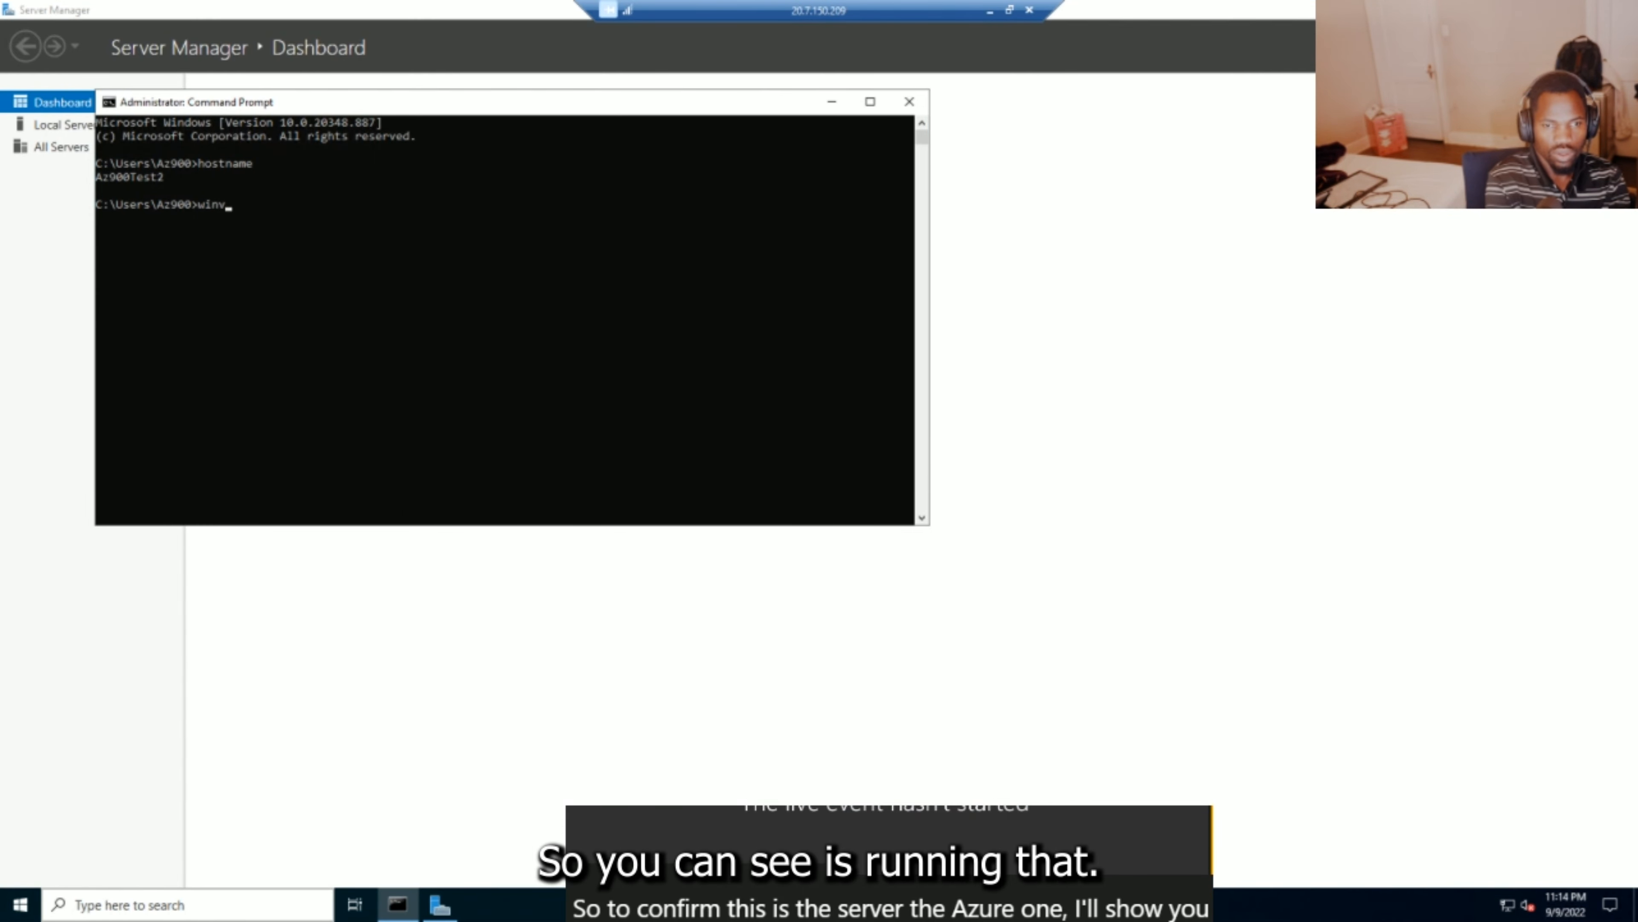
{"action": "type", "text": "er"}
{"action": "key", "text": "Return"}
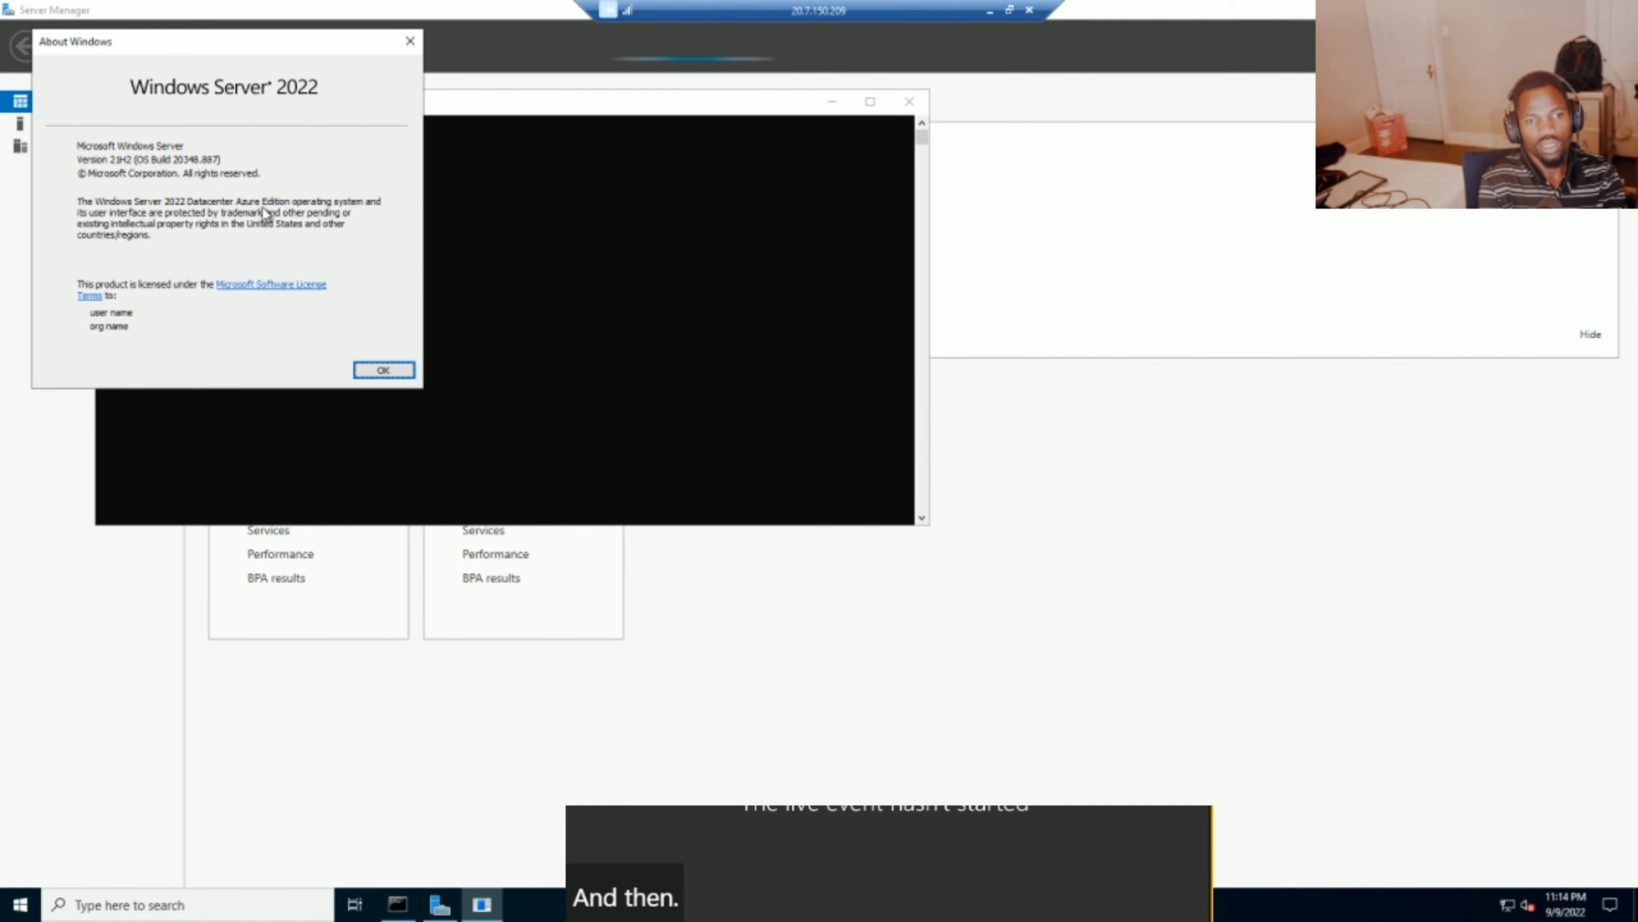
{"action": "left_click_drag", "start_coordinate": [258, 40], "coordinate": [452, 316]}
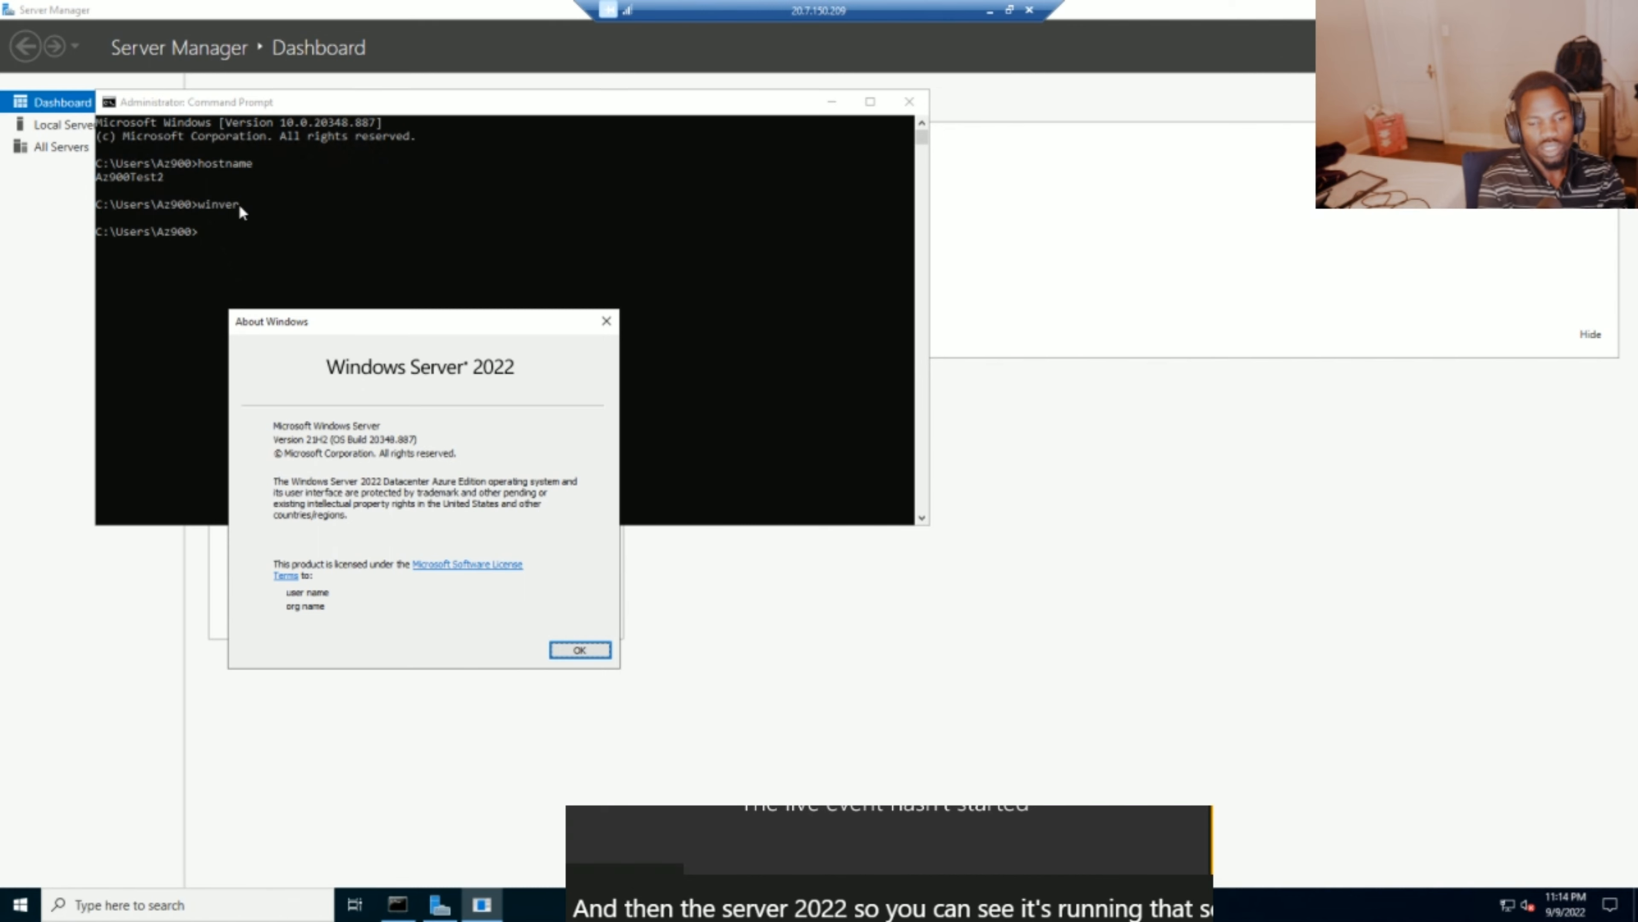
{"action": "left_click", "coordinate": [575, 653]}
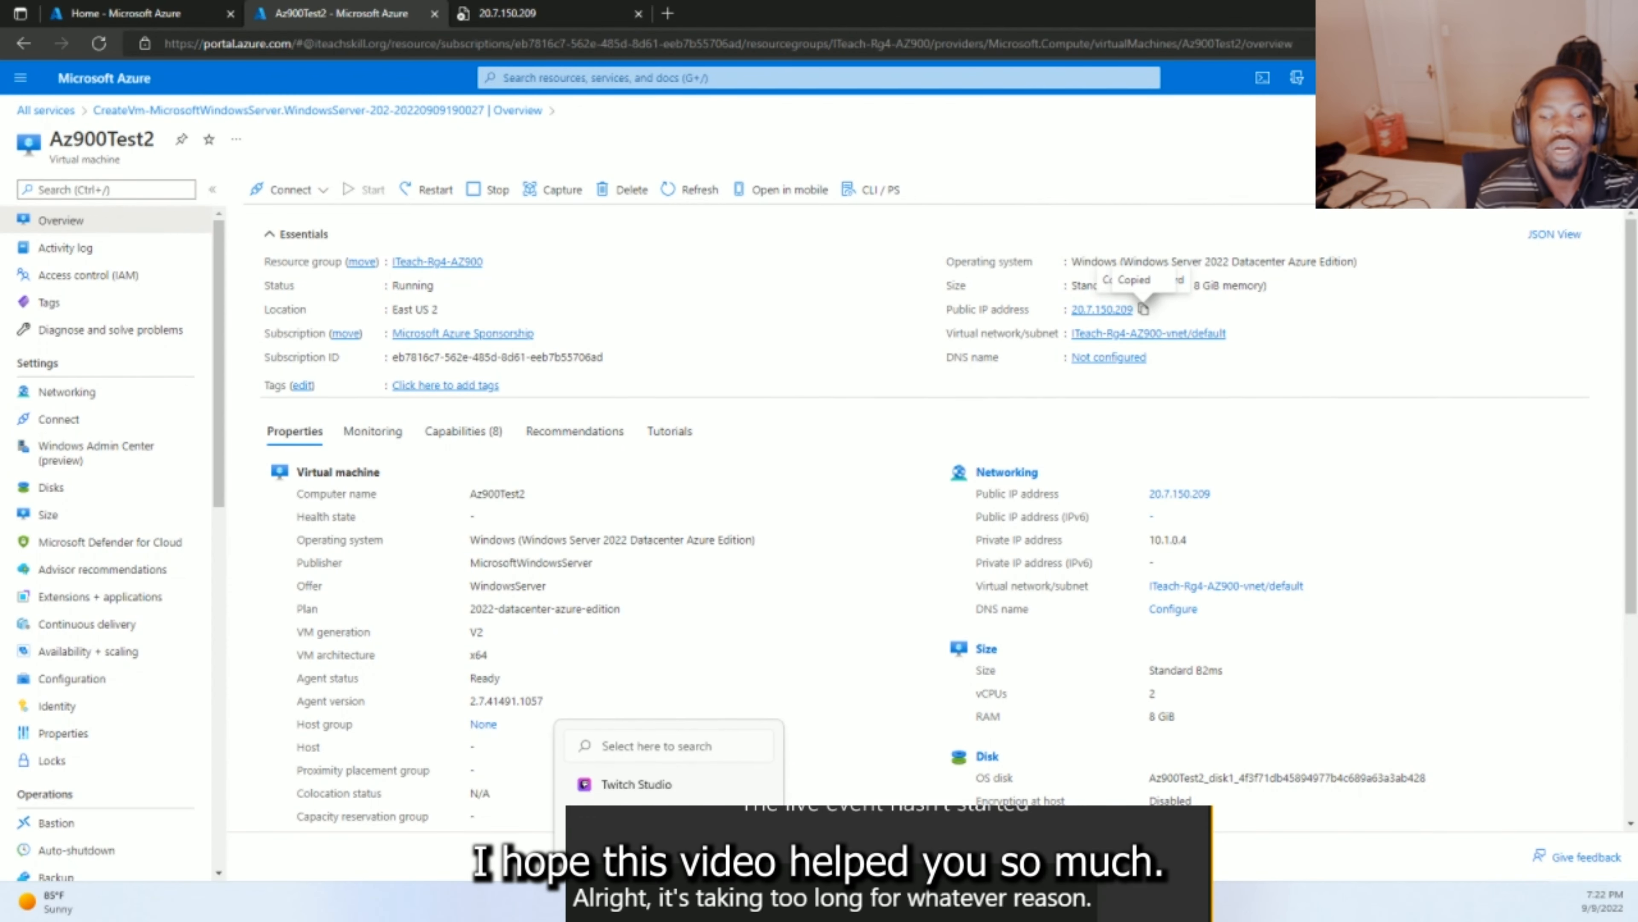
- Bring back the Edge window with the Az900Test2 Overview page, showing the VM Running
{"action": "left_click", "coordinate": [665, 597]}
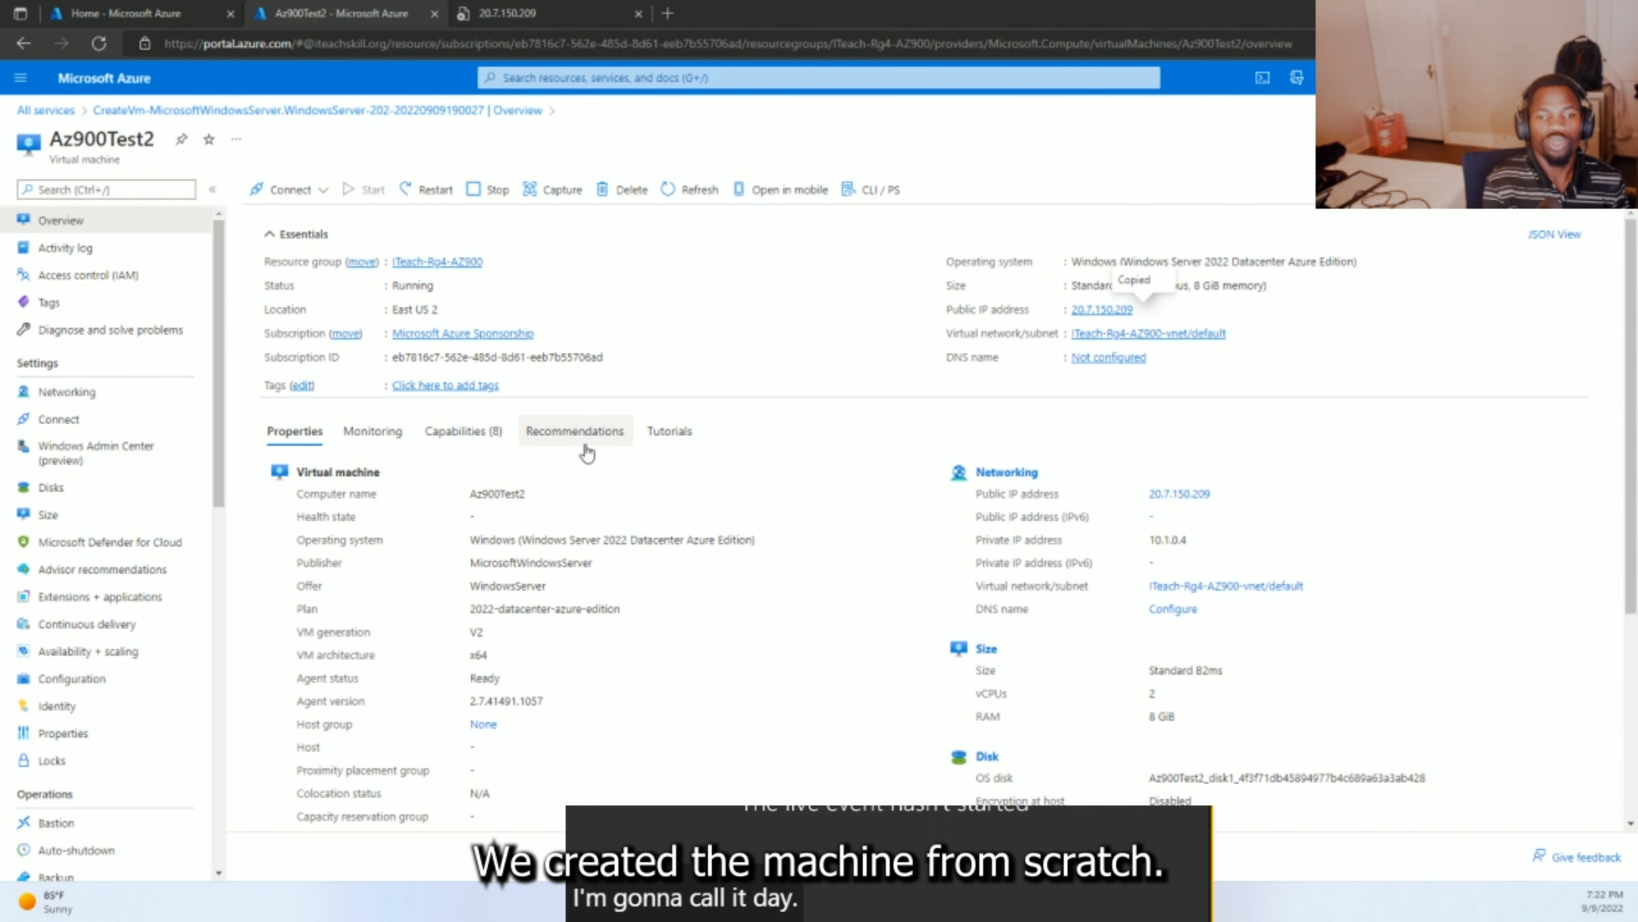